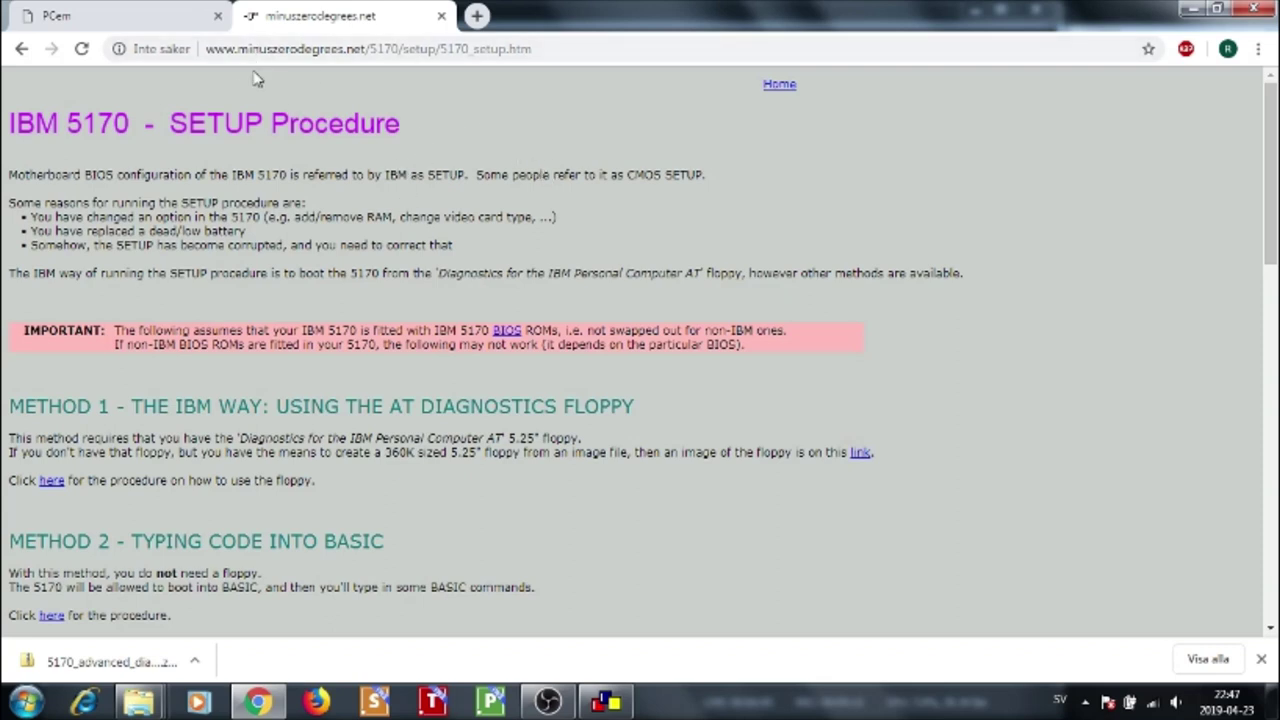
Show the PCem downloads page in the browser, and switch to the TEST folder in Windows Explorer
left_click(148, 26)
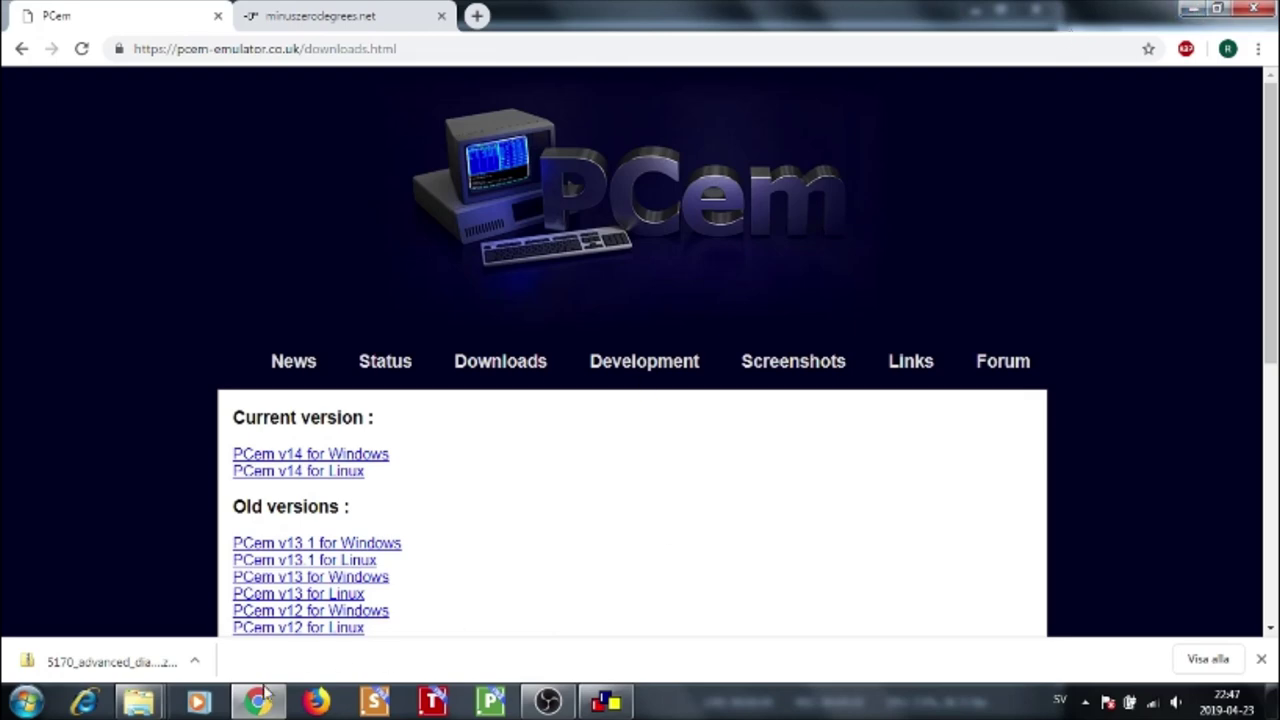
left_click(140, 702)
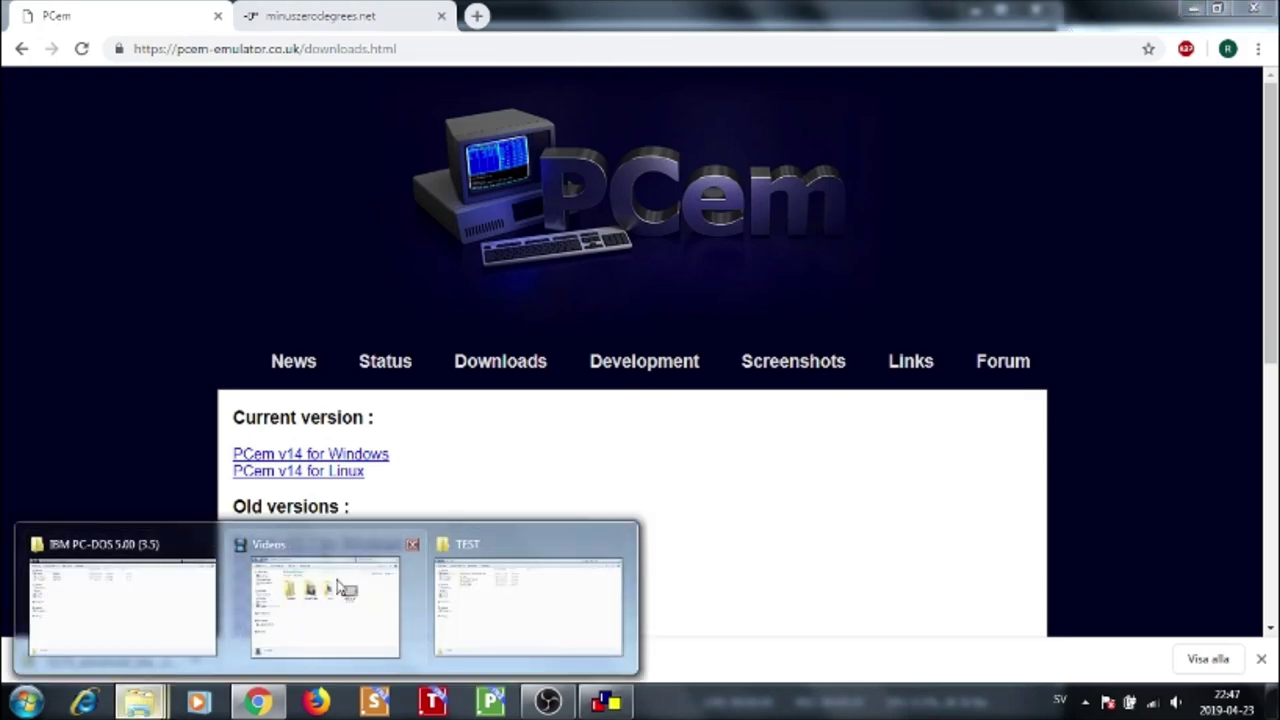
left_click(410, 546)
left_click(357, 586)
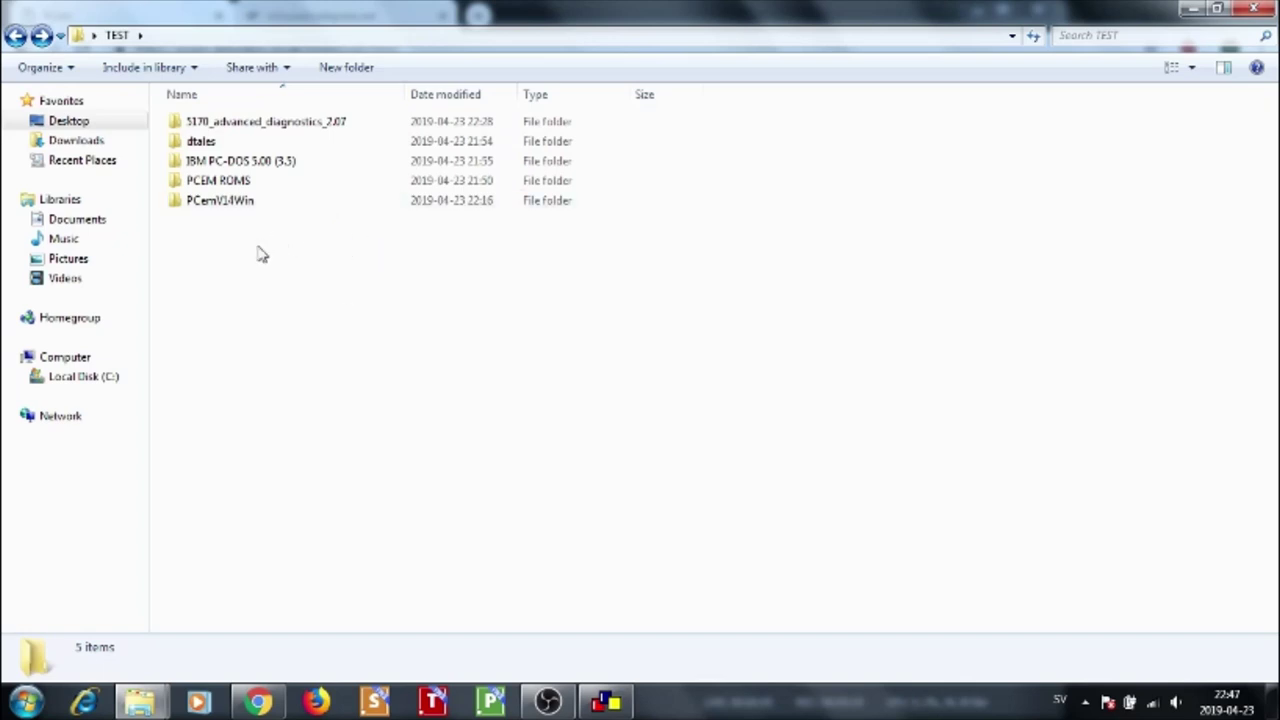
Review the PCemV14Win, IBM PC-DOS 5.00 (3.5) and dtales folders listed in the TEST folder
left_click(249, 204)
left_click(302, 270)
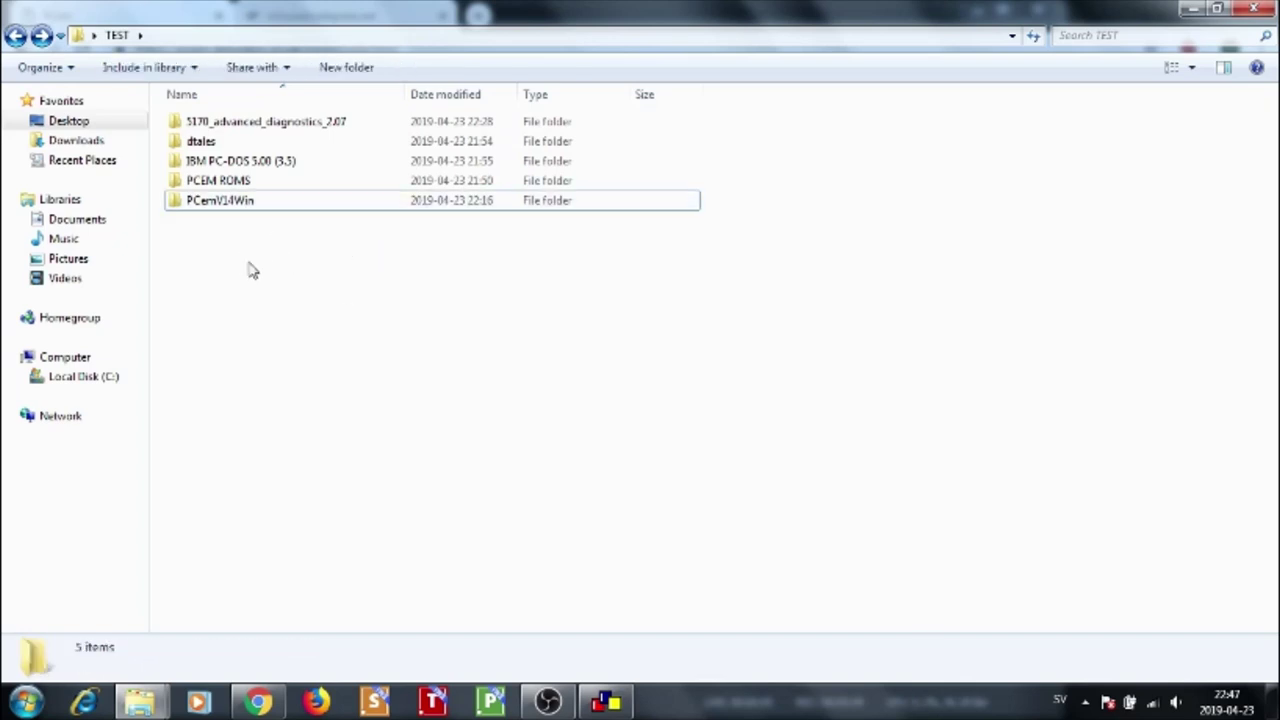
left_click(230, 207)
left_click(250, 275)
left_click(216, 206)
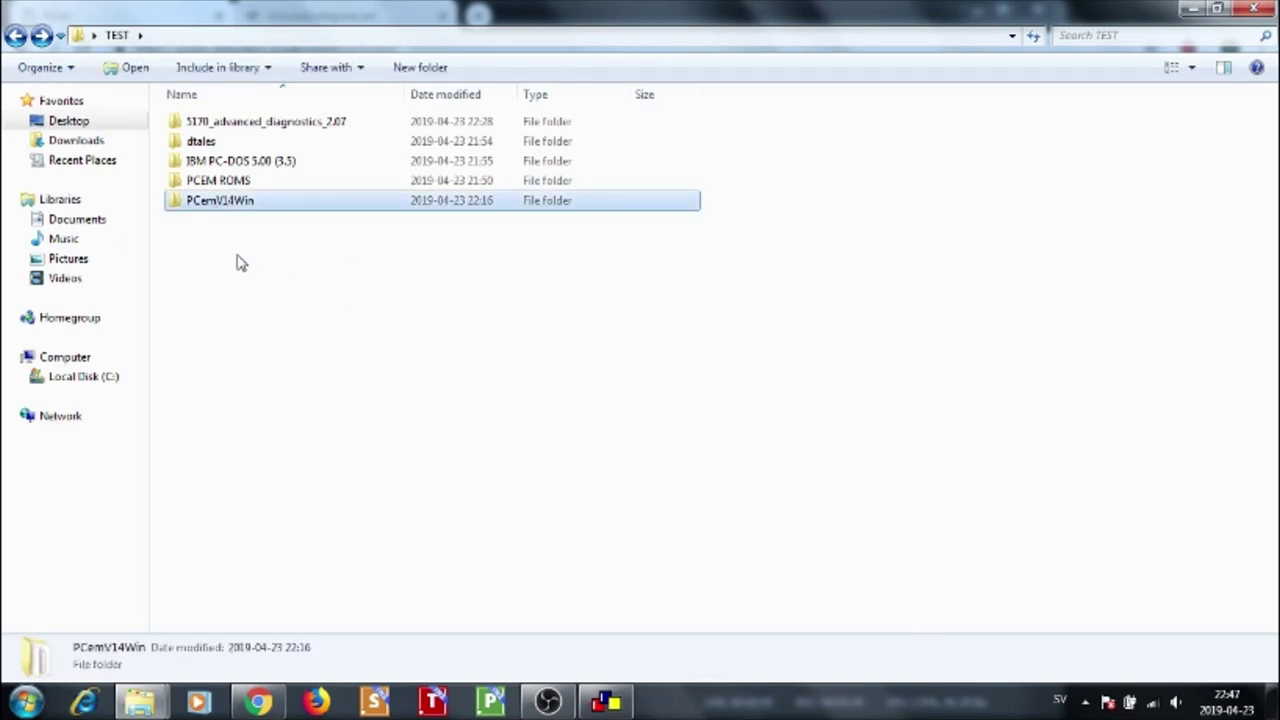
left_click(238, 264)
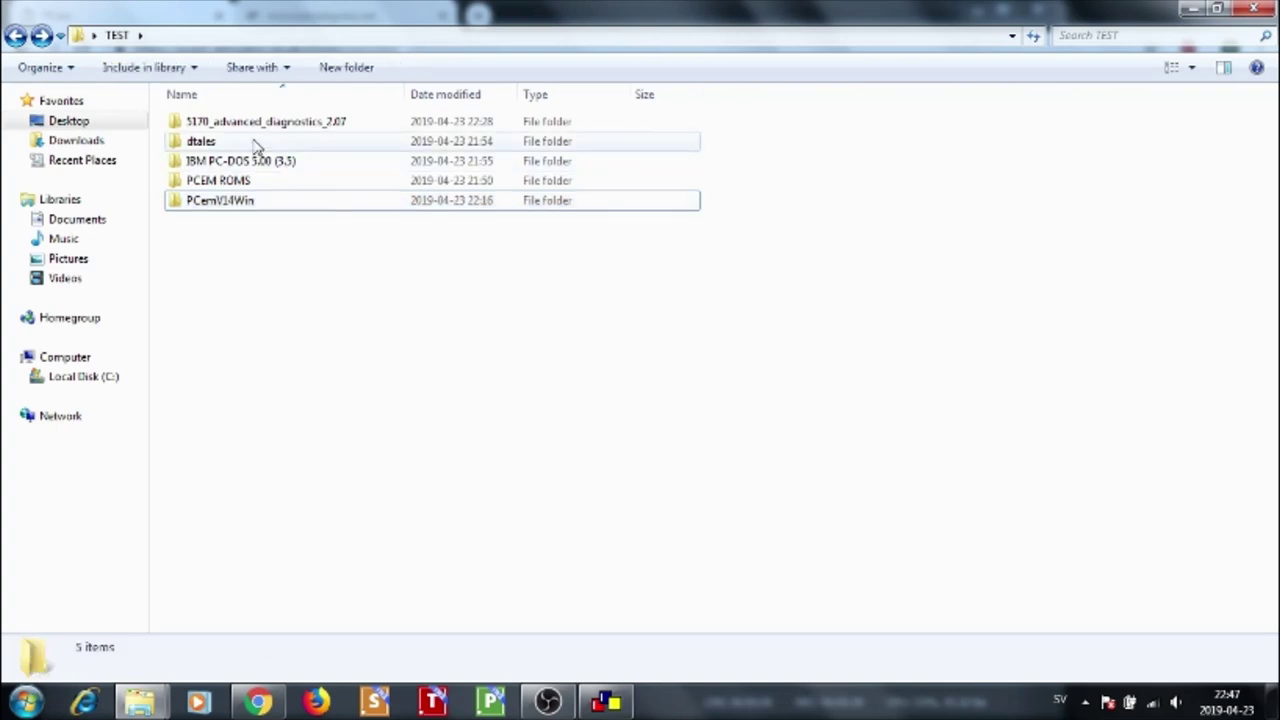
left_click(290, 161)
left_click(277, 256)
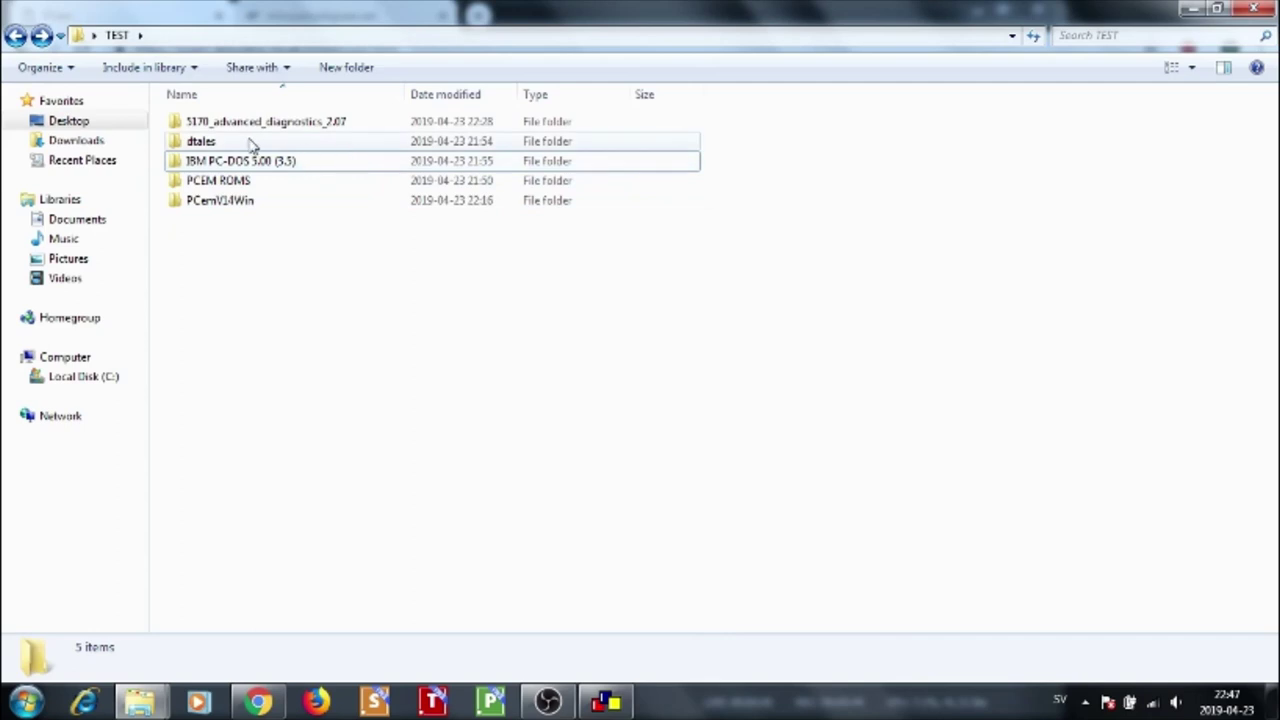
left_click(215, 143)
left_click(283, 272)
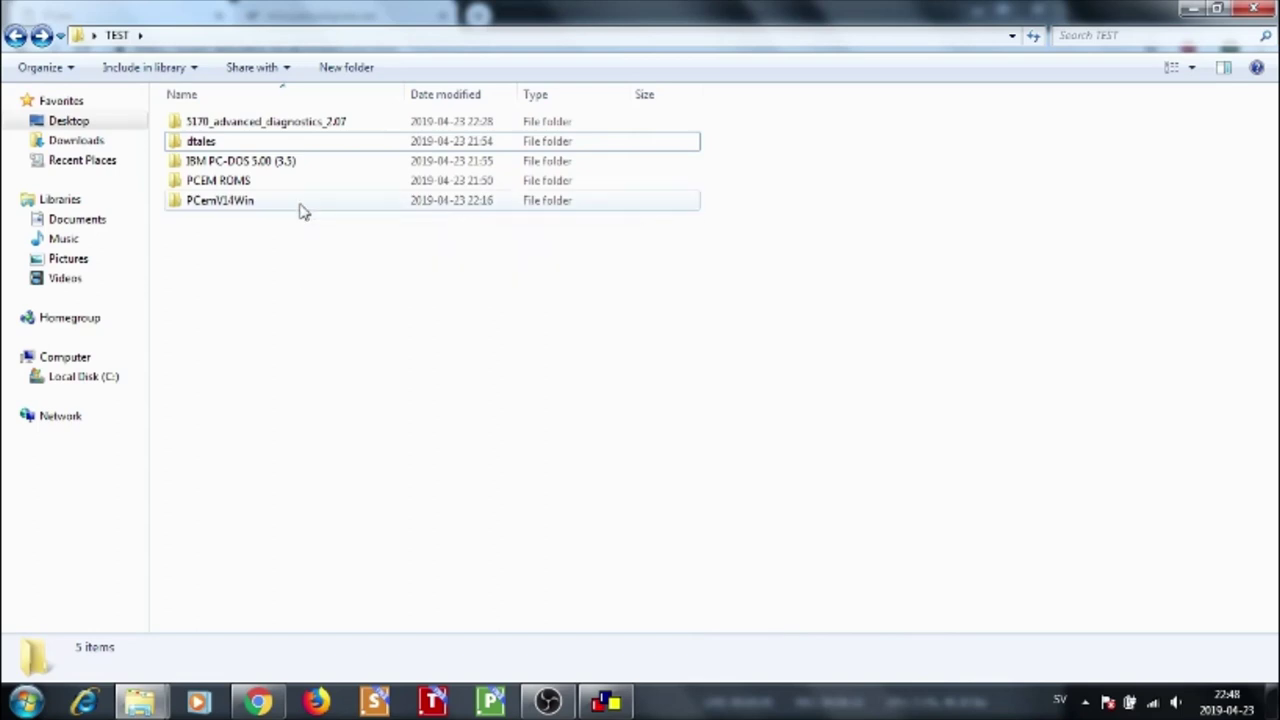
mouse_move(295, 208)
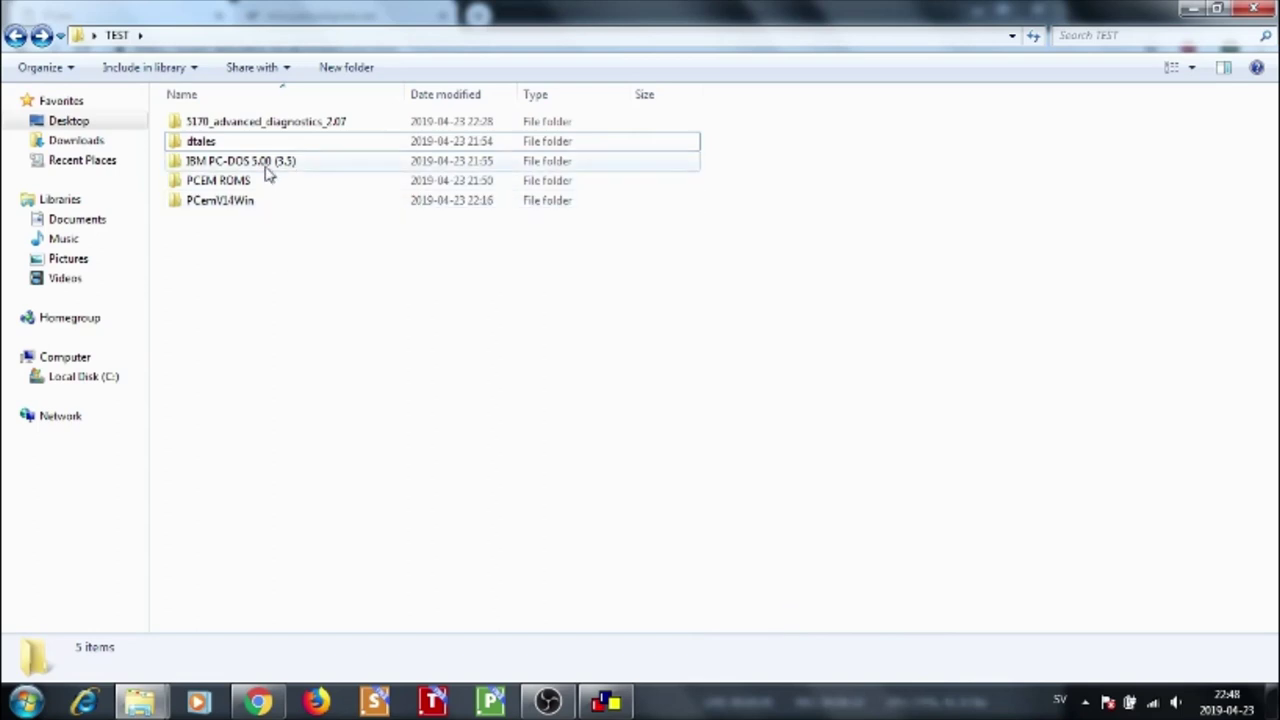
mouse_move(267, 172)
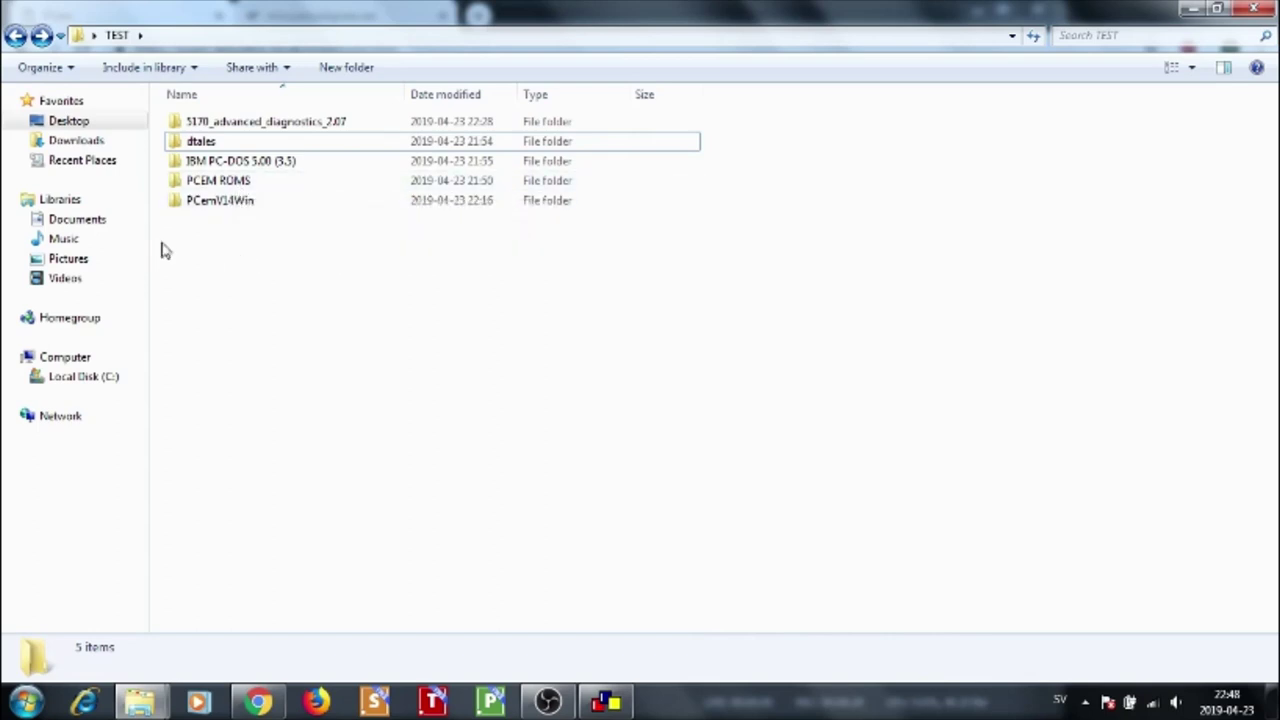
Check the contents of the 5170_advanced_diagnostics_2.07 folder and return to the TEST folder
left_click(250, 128)
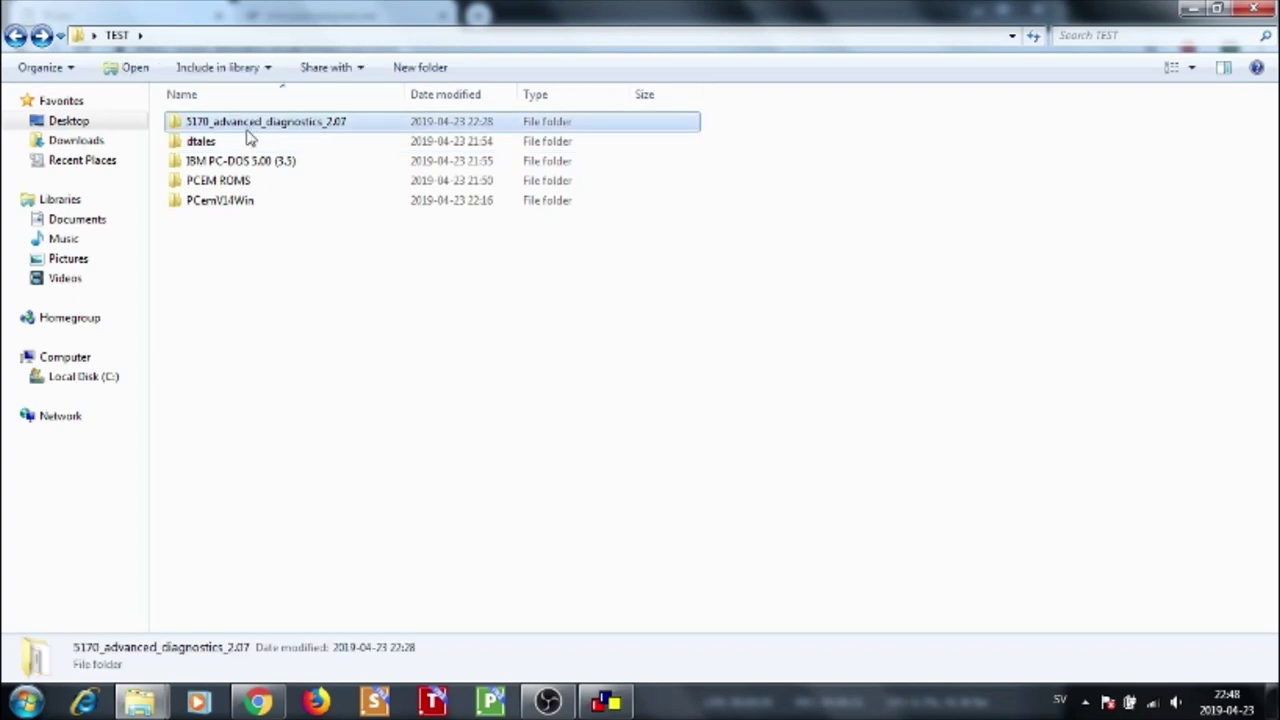
key("Return")
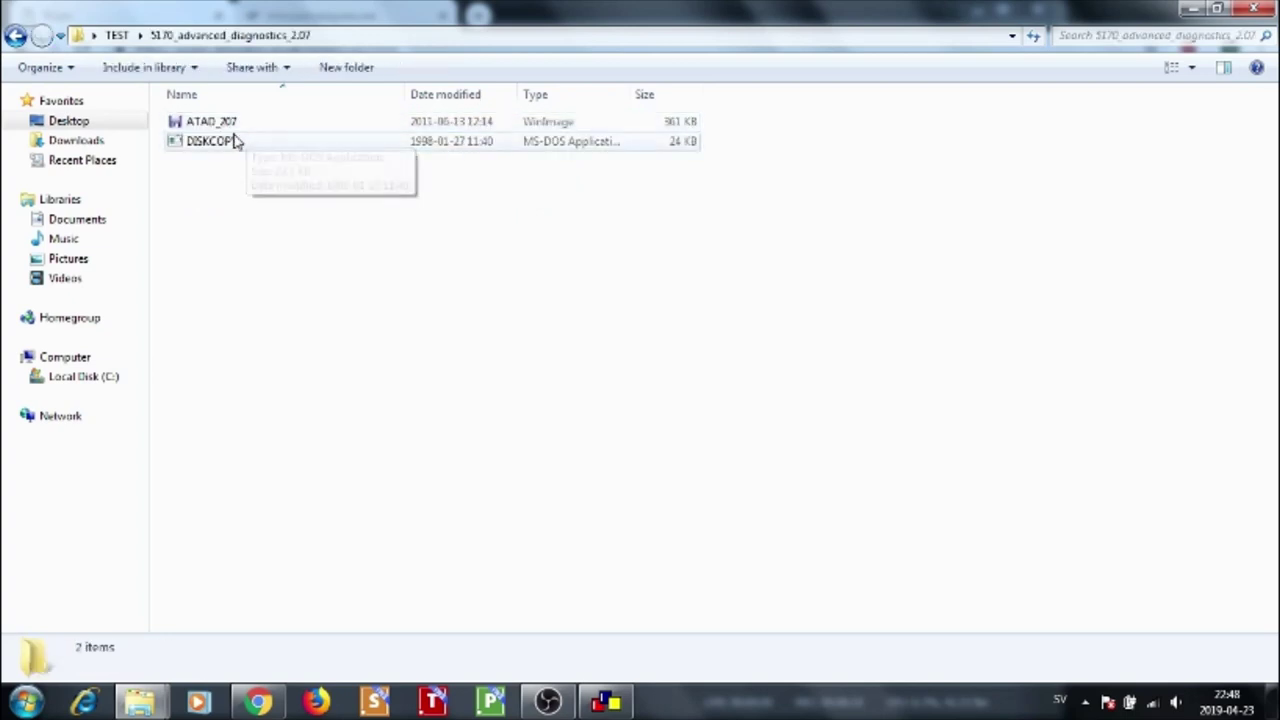
left_click(16, 36)
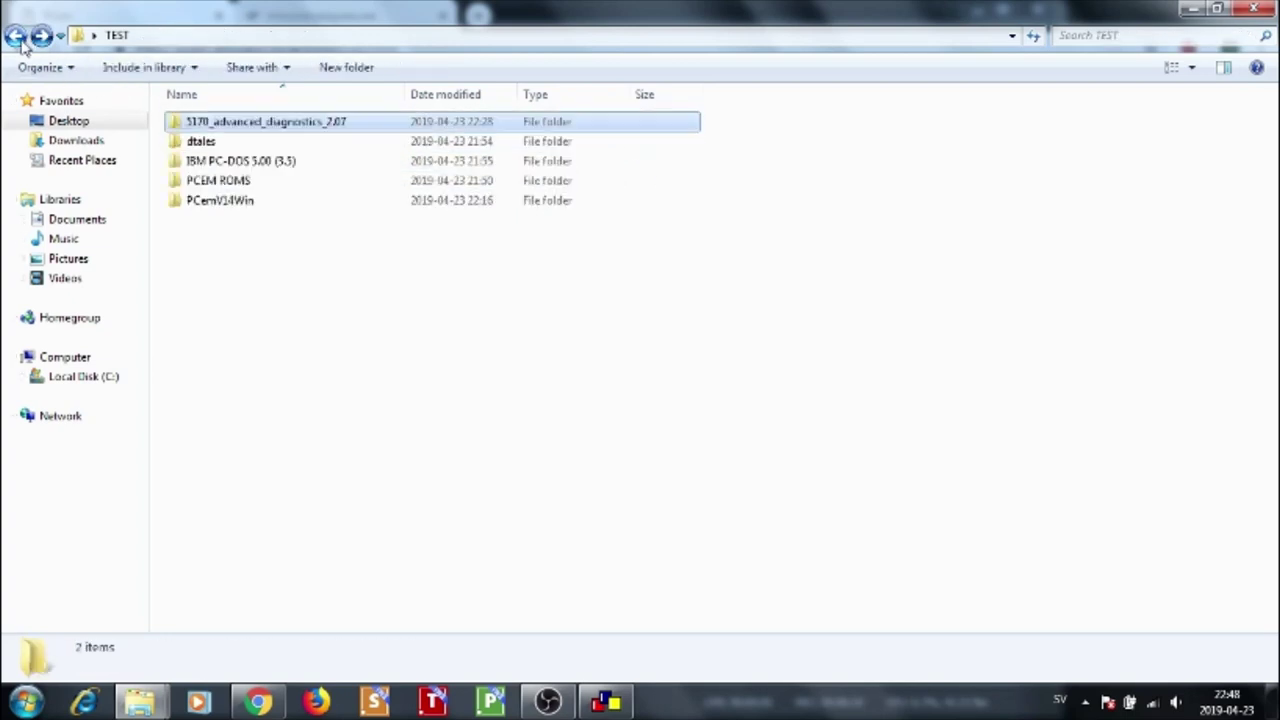
left_click(248, 286)
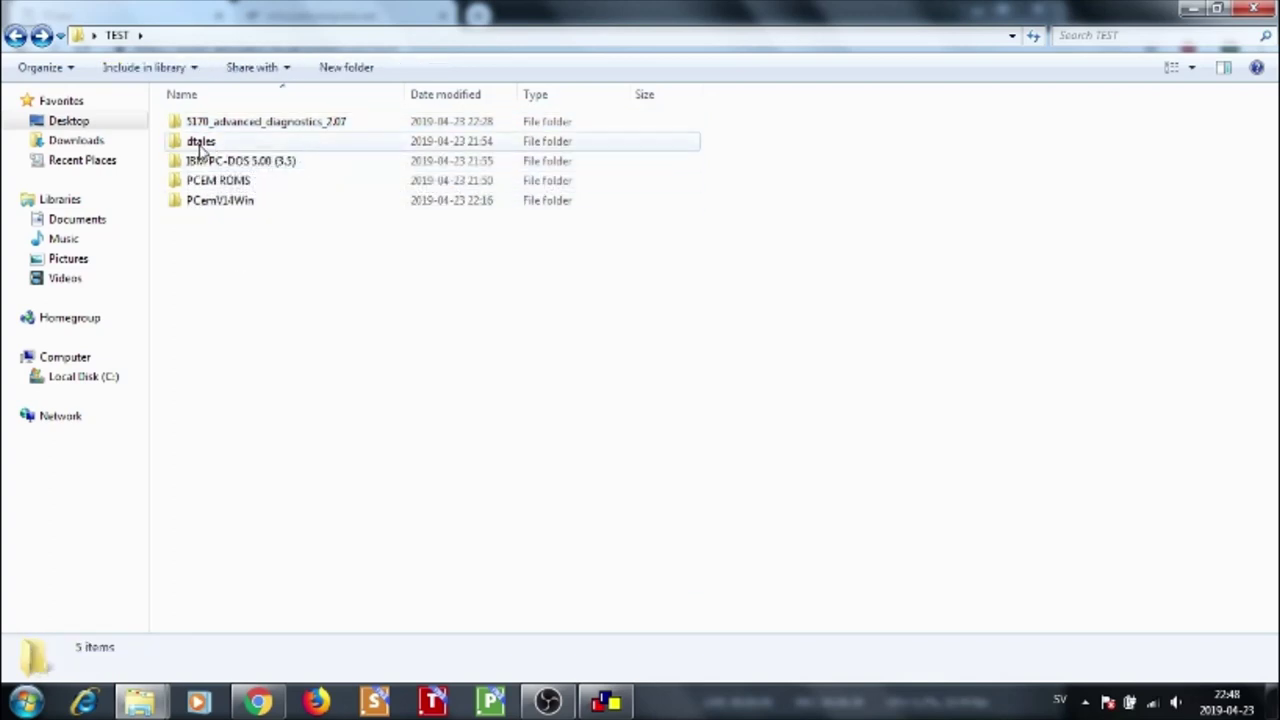
Check the contents of the dtales and IBM PC-DOS 5.00 (3.5) folders, returning to TEST after each
double_click(202, 146)
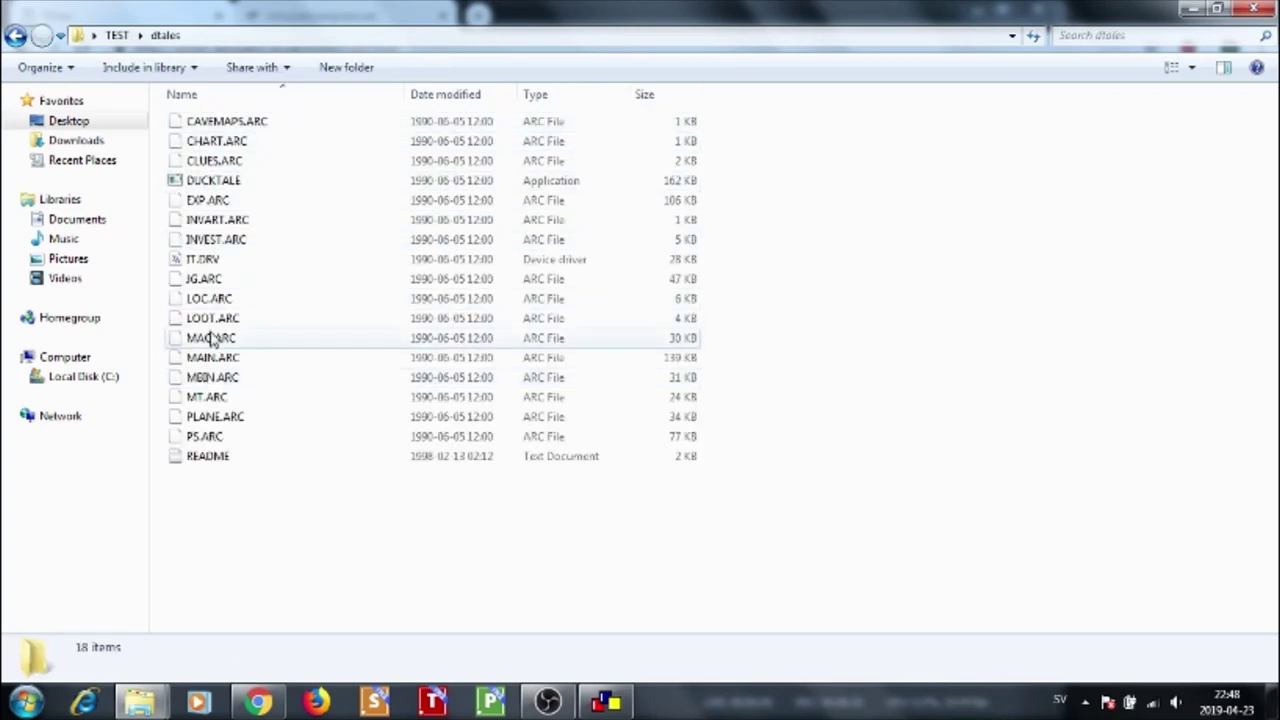
left_click(15, 35)
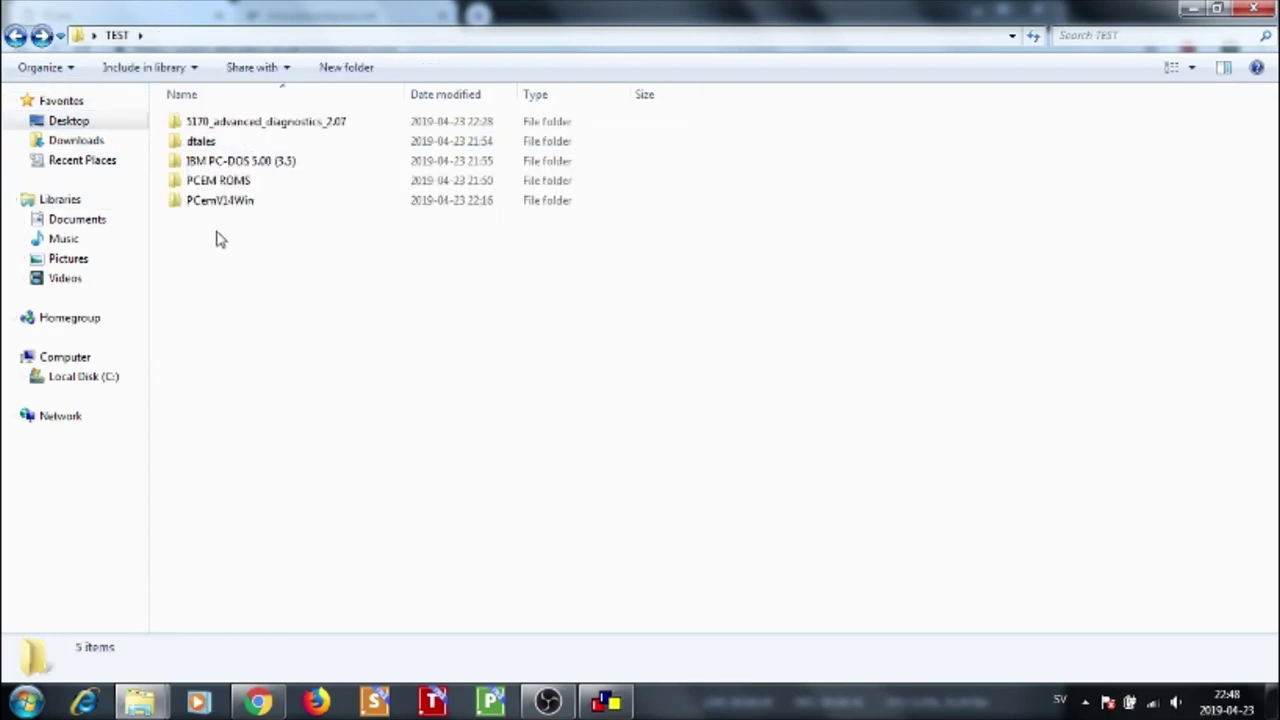
double_click(236, 162)
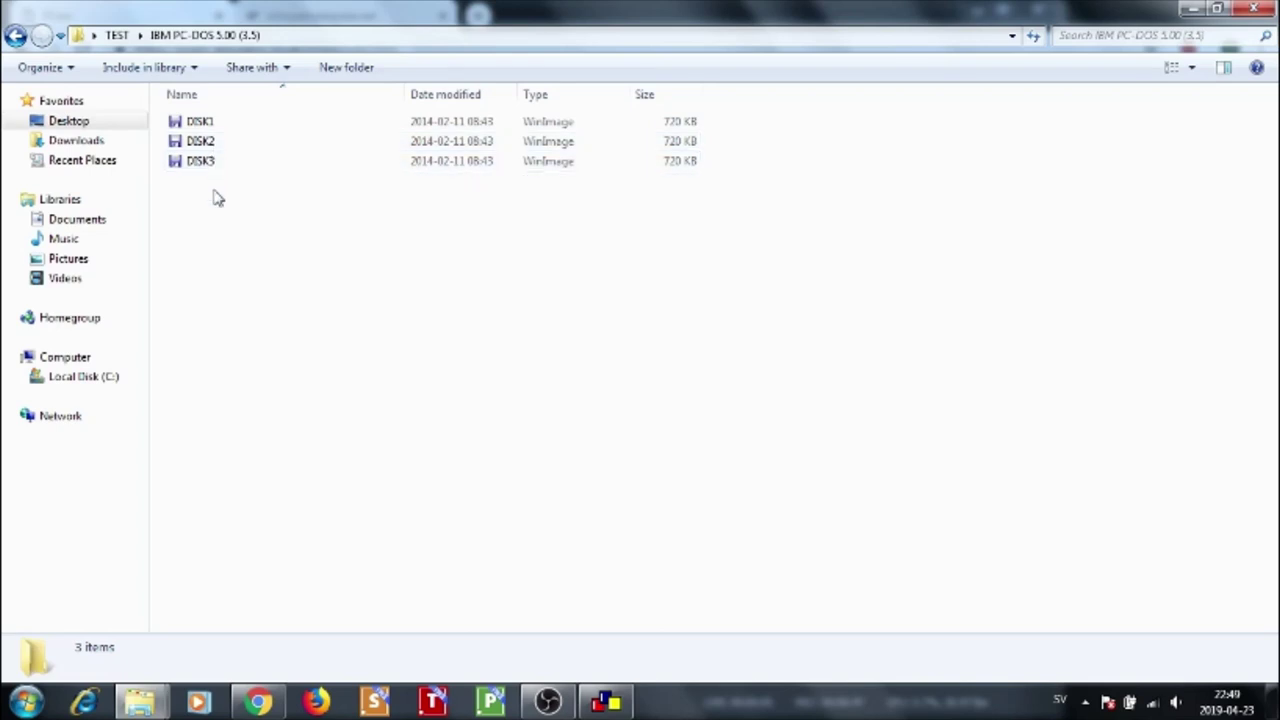
left_click(15, 35)
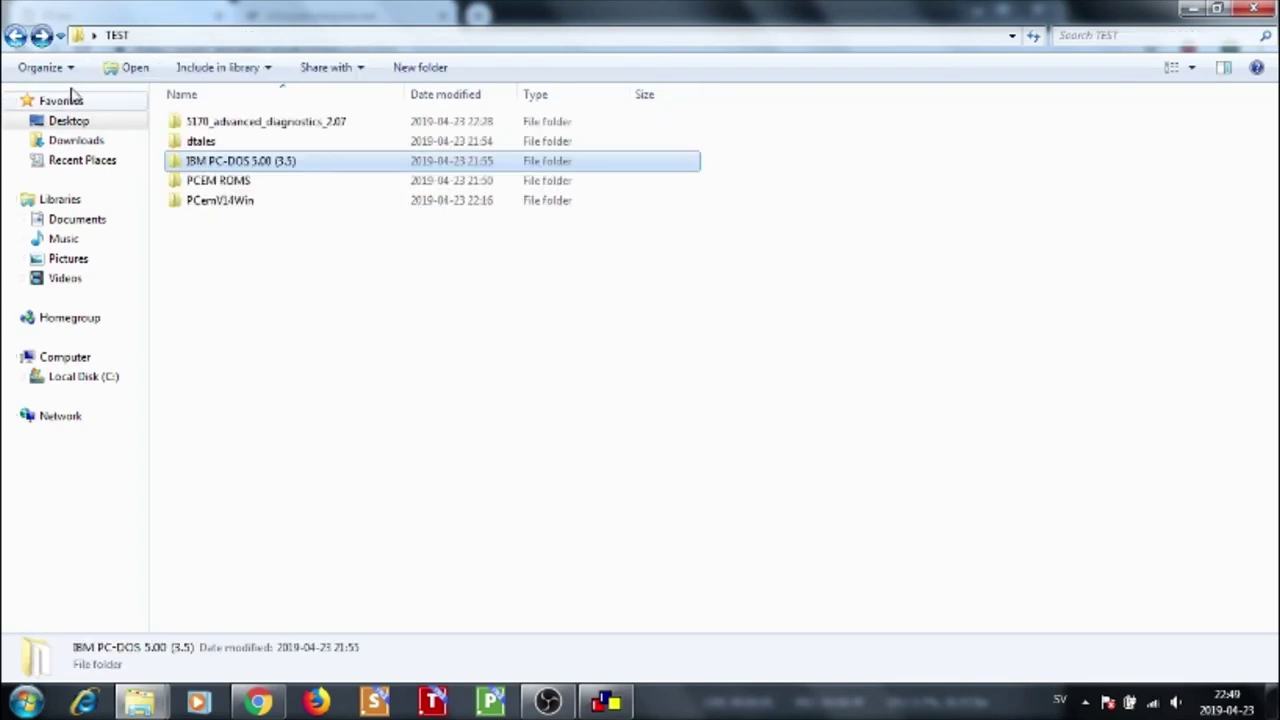
left_click(250, 252)
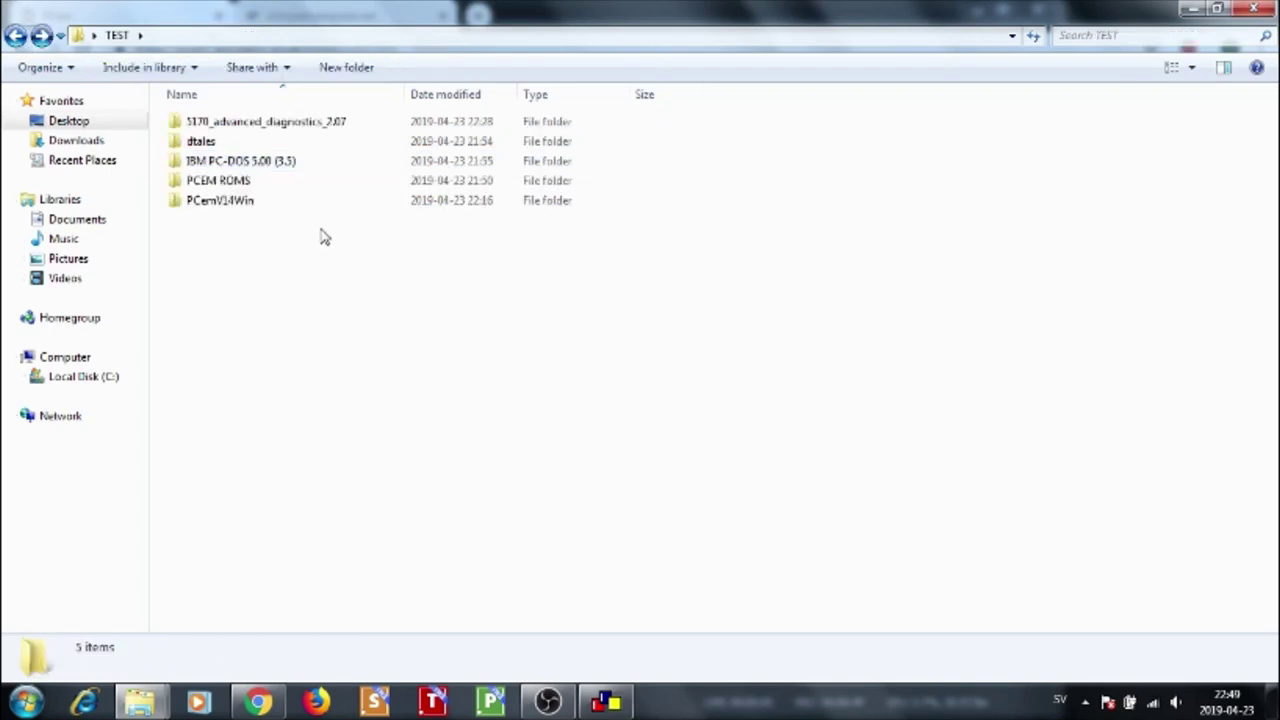
left_click(272, 164)
left_click(316, 318)
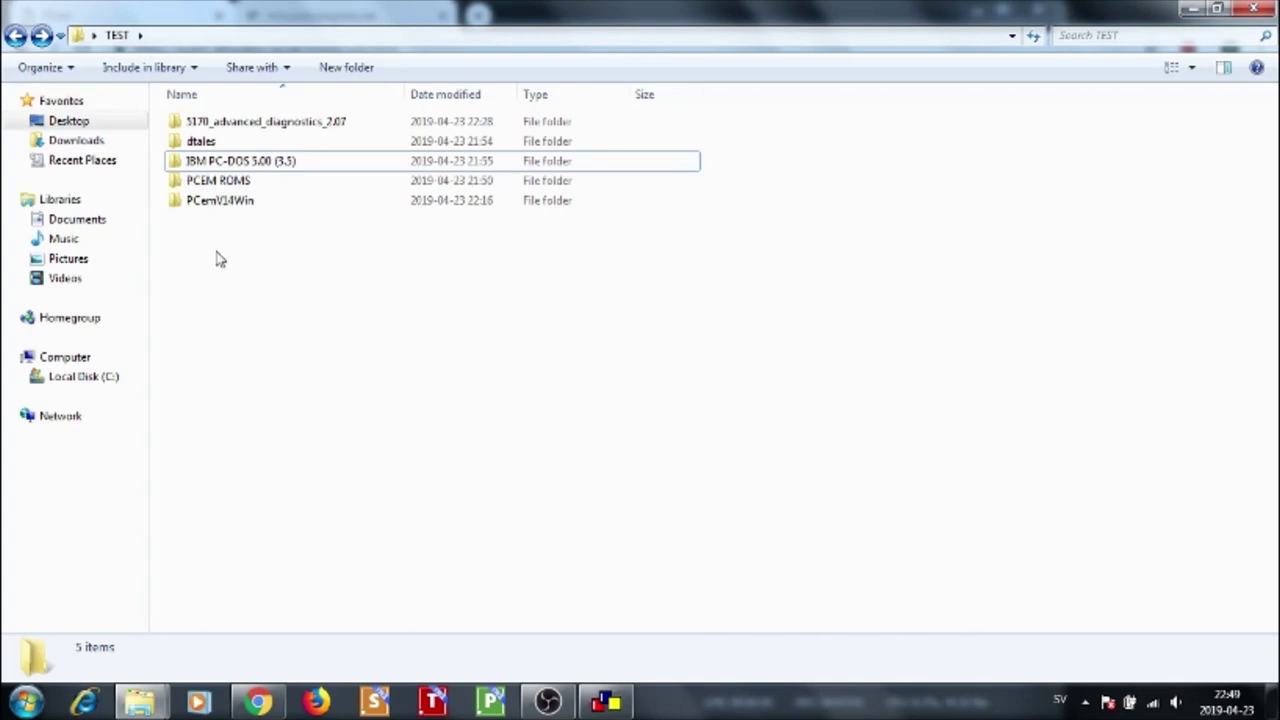
left_click(229, 205)
left_click(246, 289)
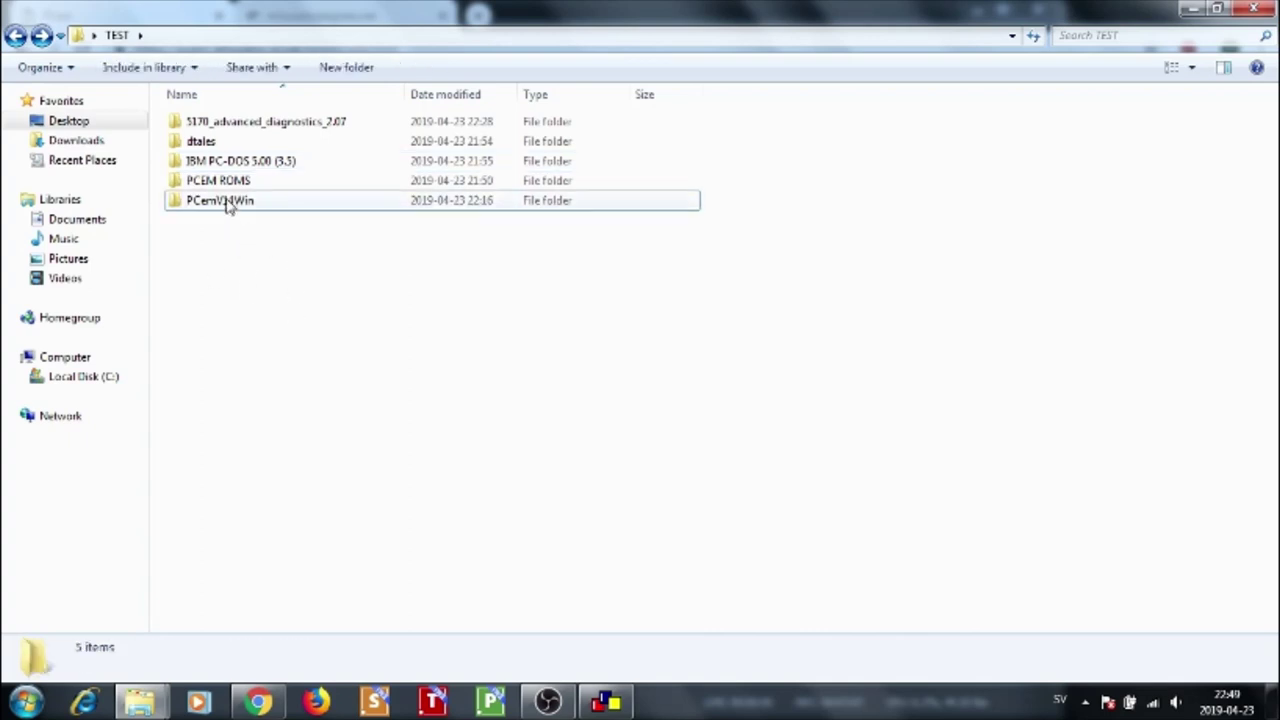
left_click(219, 188)
left_click(262, 233)
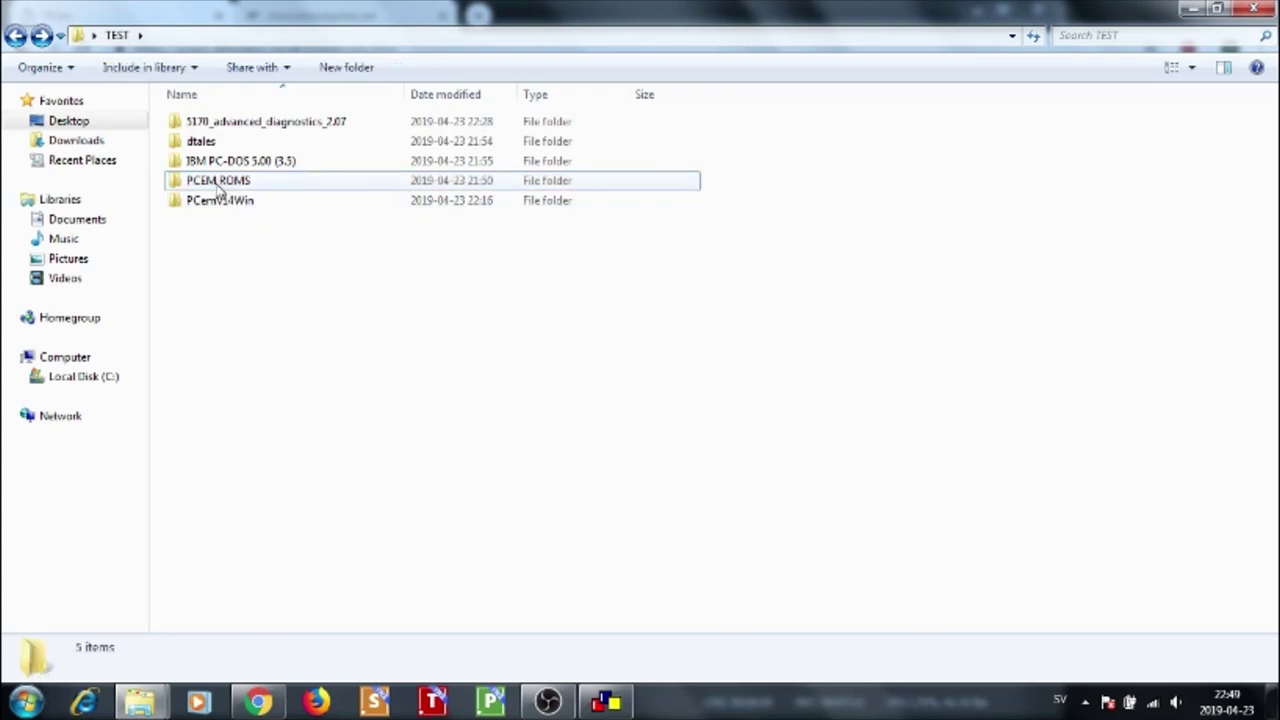
Open the PCEM ROMS folder and look through its machine ROM folders and BIOS files
double_click(217, 188)
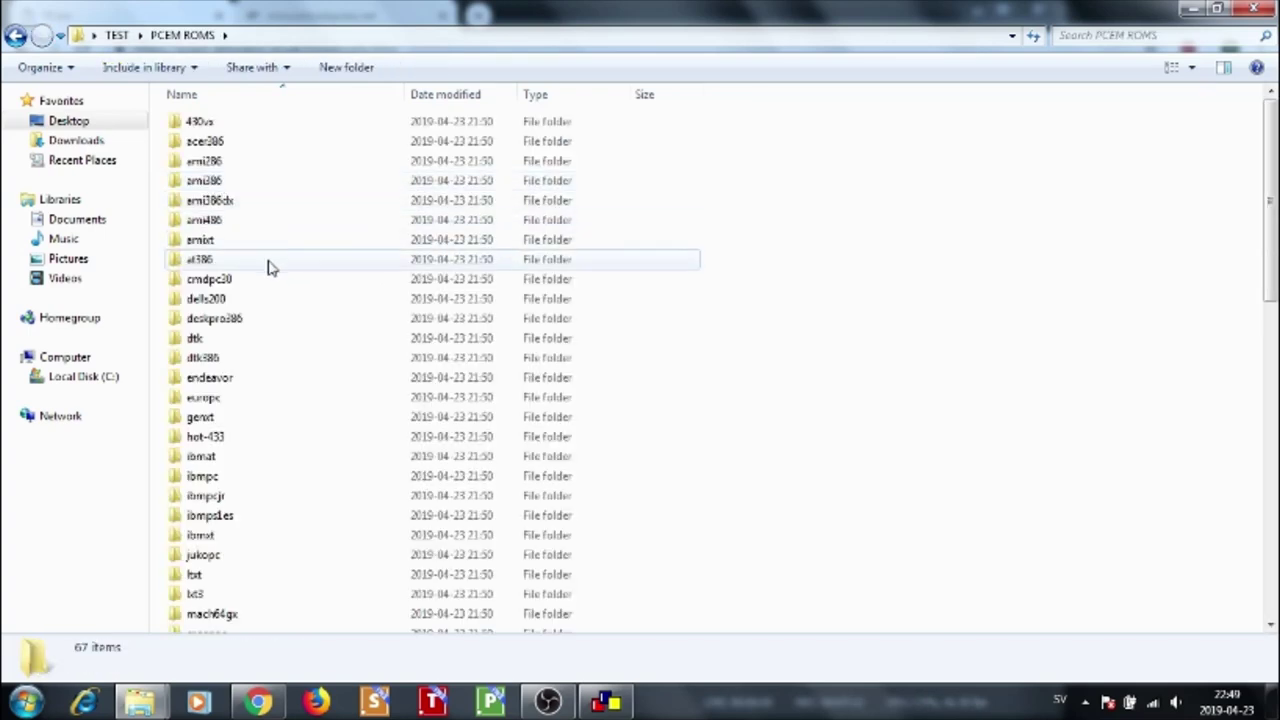
scroll(269, 270, "down", 8)
scroll(270, 280, "down", 6)
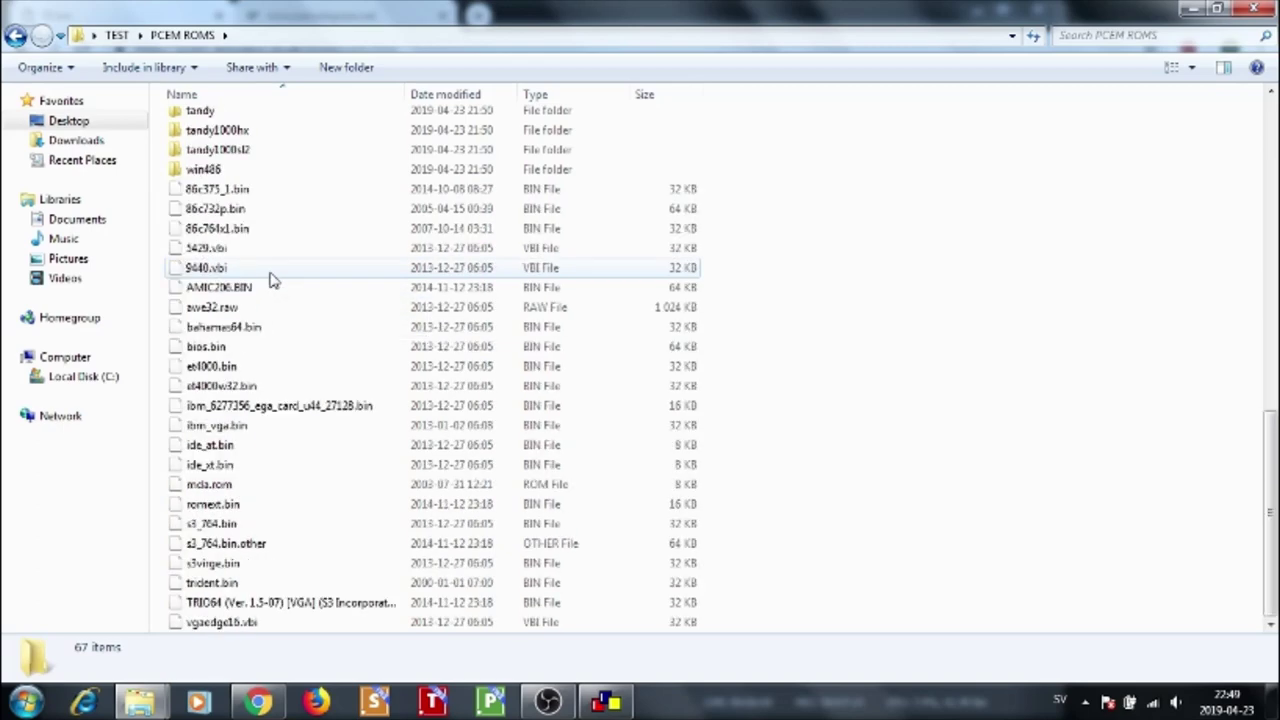
scroll(270, 280, "up", 13)
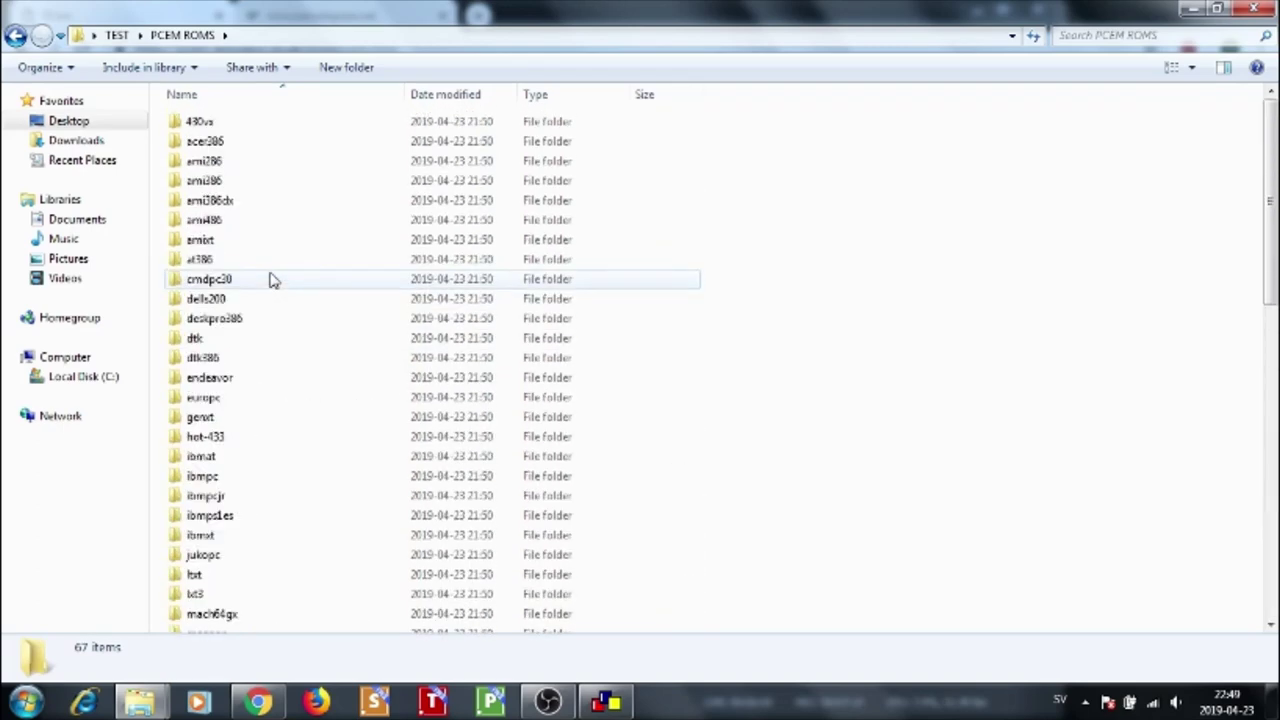
scroll(275, 225, "down", 3)
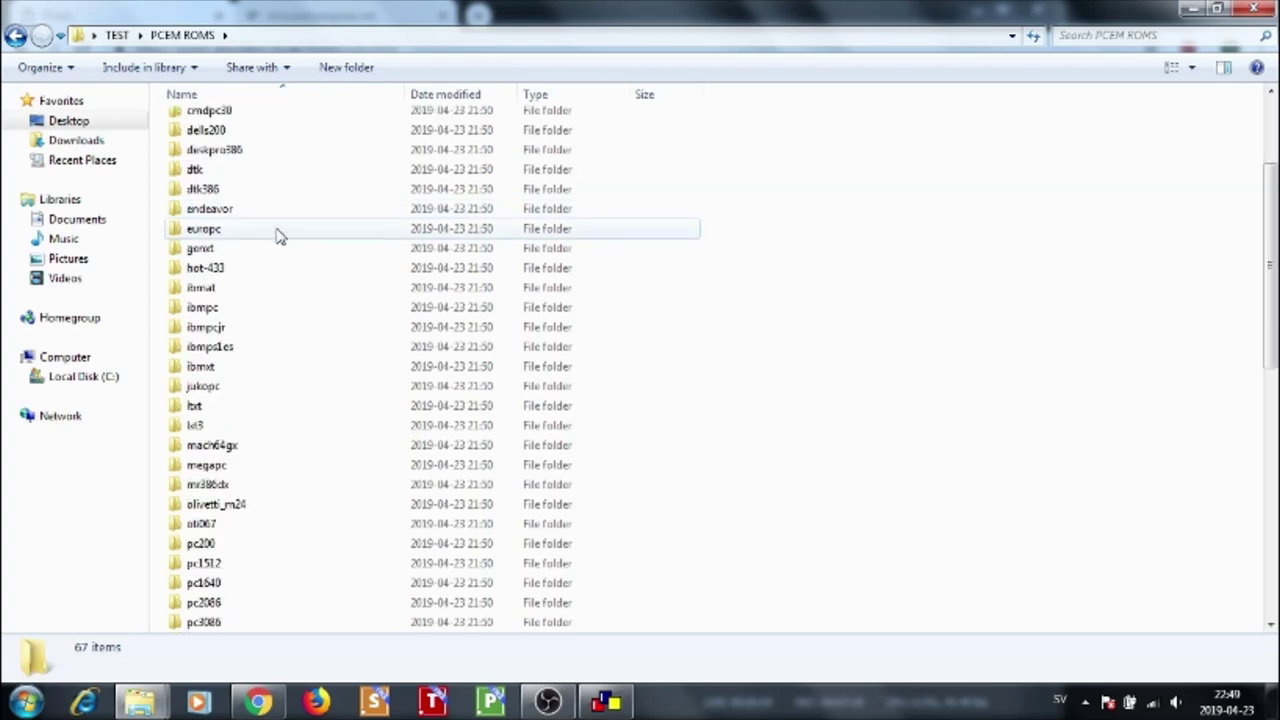
scroll(280, 235, "down", 10)
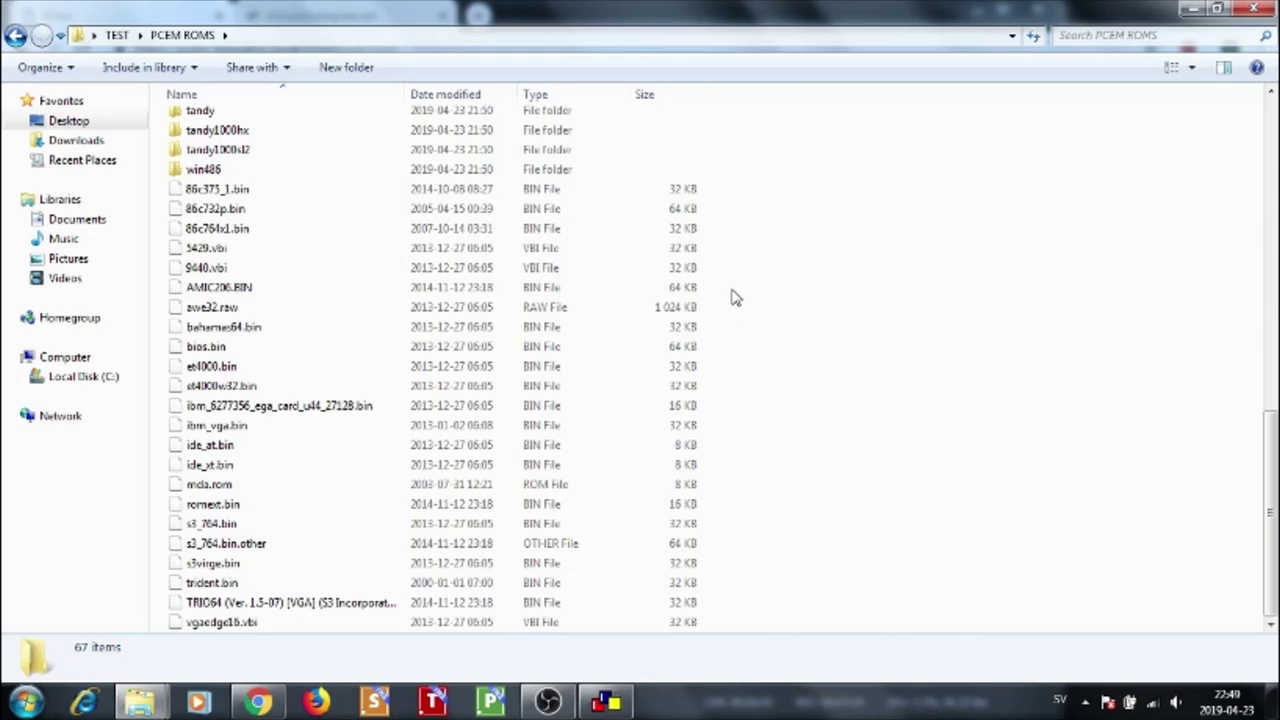
scroll(811, 330, "up", 6)
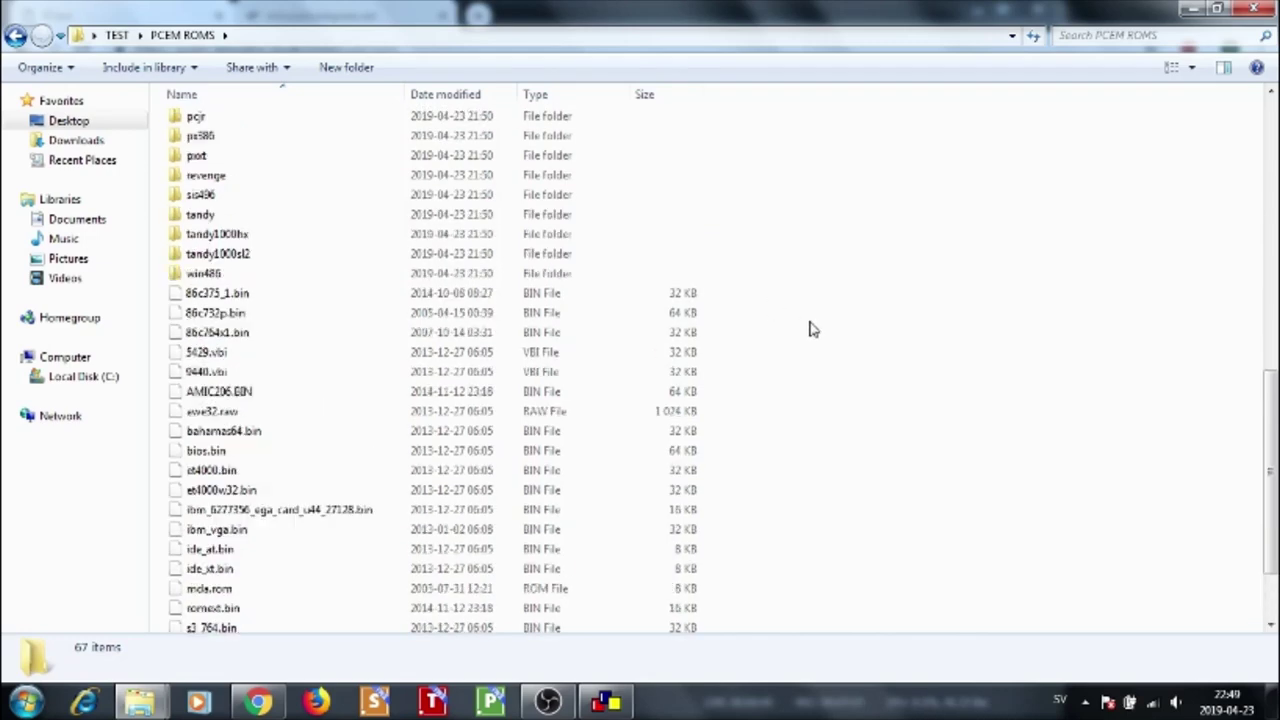
scroll(815, 338, "up", 8)
scroll(815, 338, "down", 11)
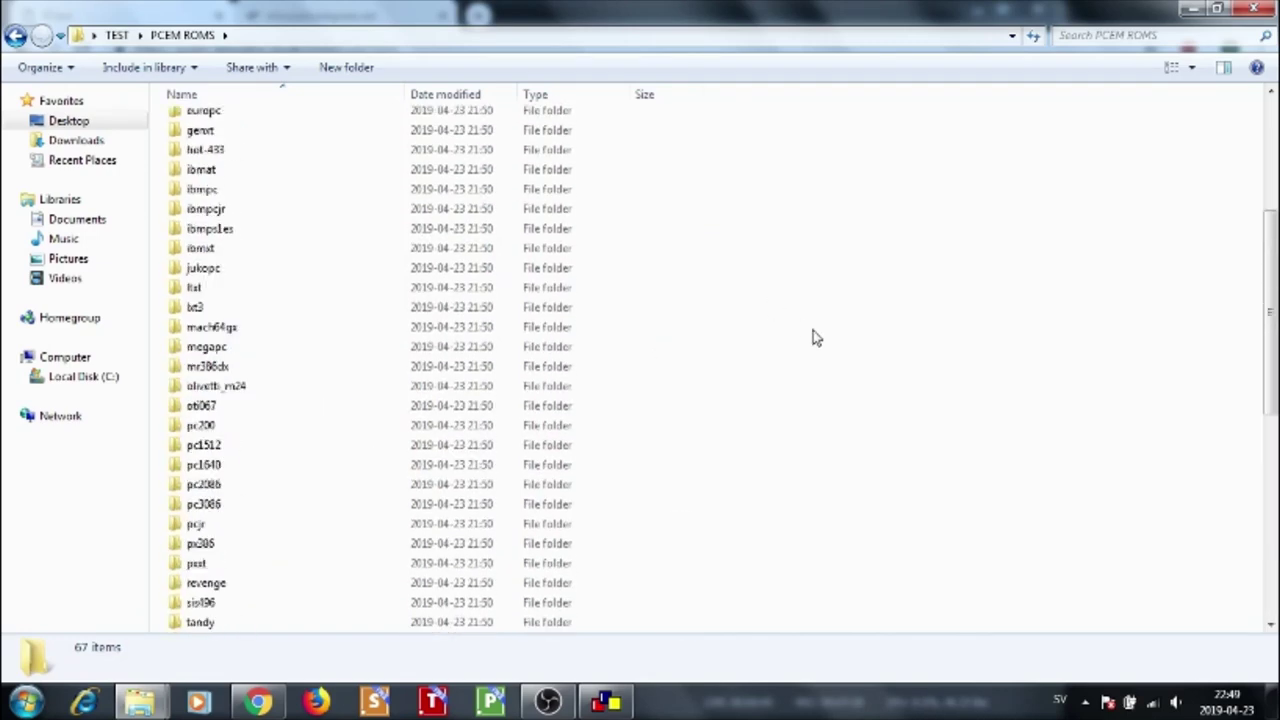
scroll(813, 338, "down", 3)
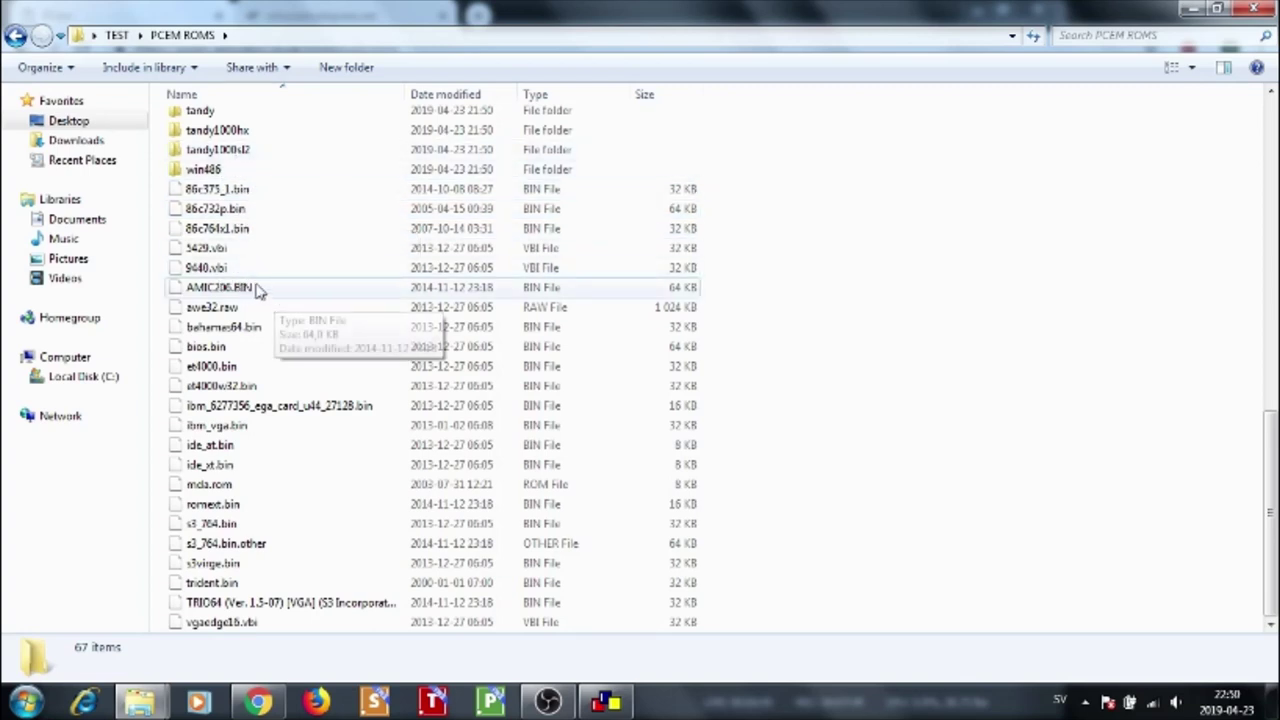
Examine the individual ROM files in PCEM ROMS, including ibm_vga.bin, ide_at.bin and s3virge.bin
left_click(252, 425)
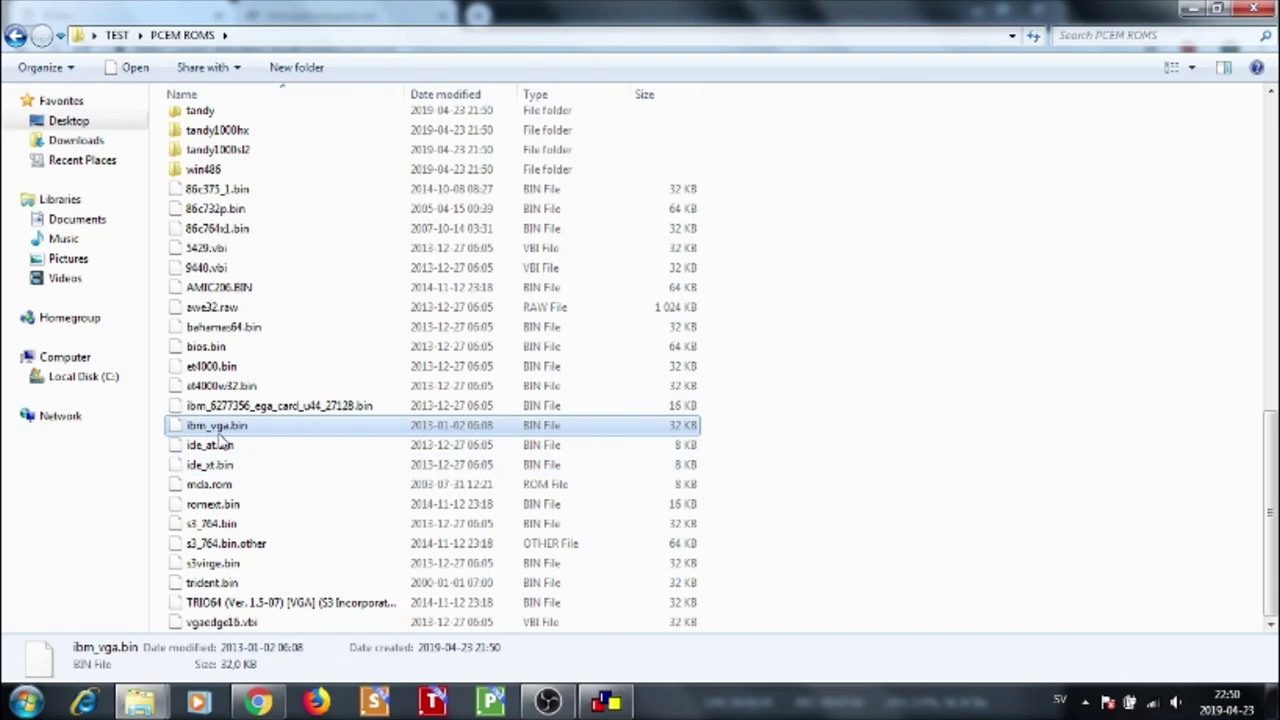
scroll(245, 320, "up", 6)
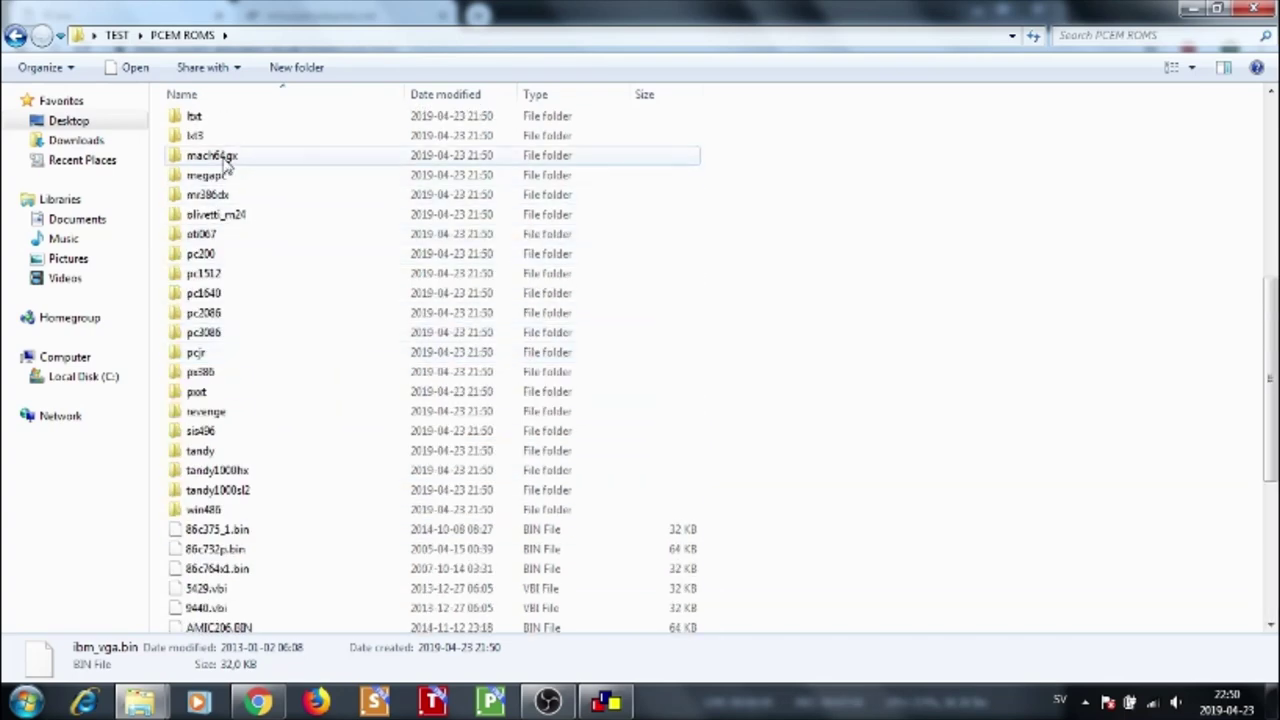
scroll(276, 510, "down", 6)
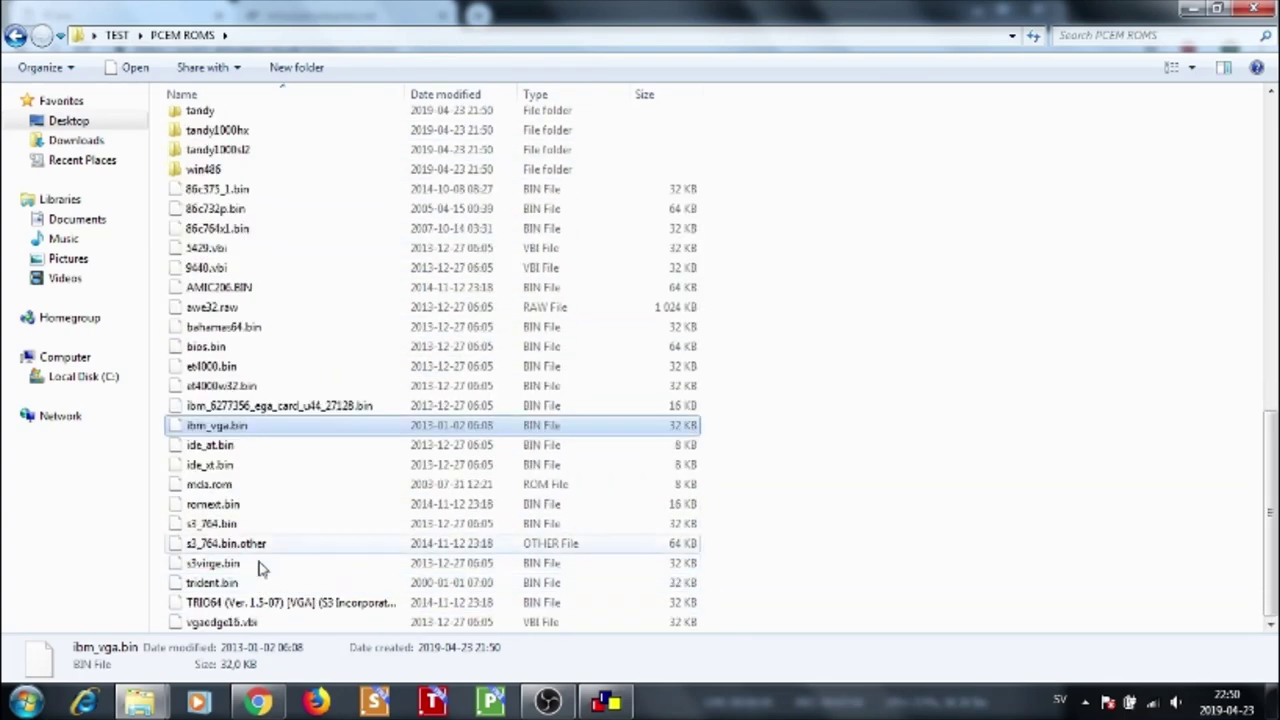
left_click(218, 445)
left_click(218, 425)
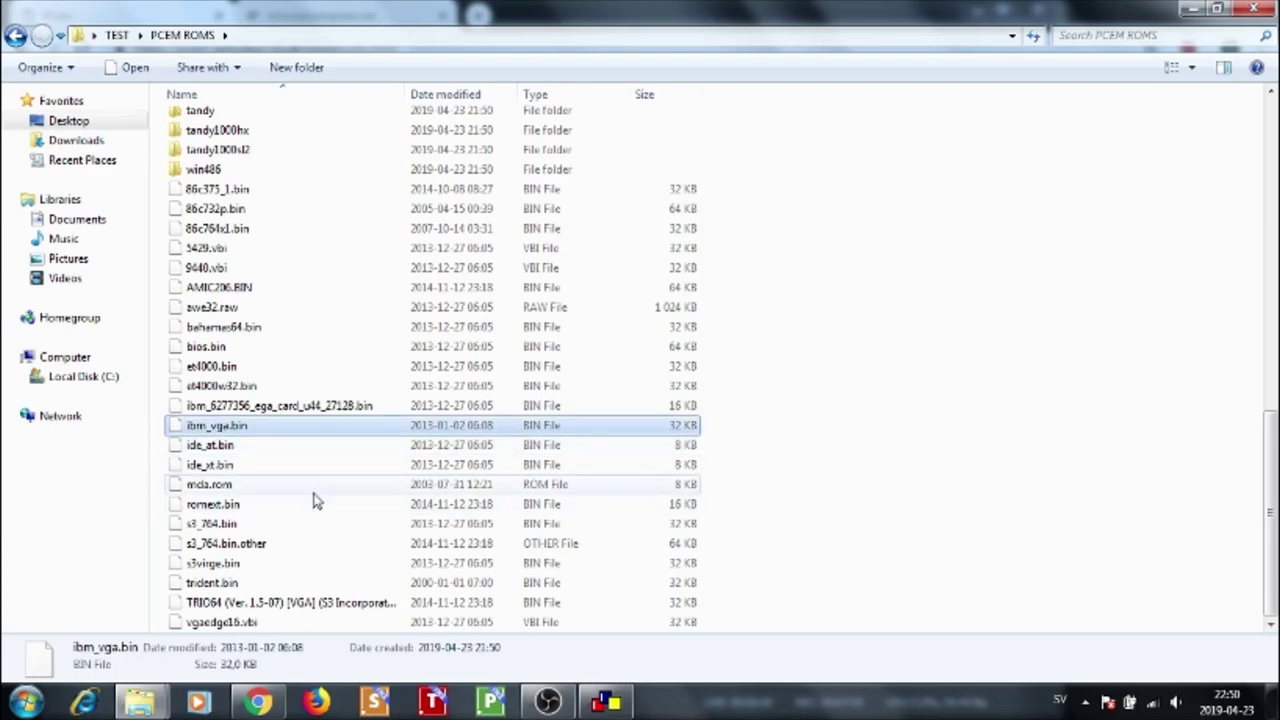
left_click(222, 563)
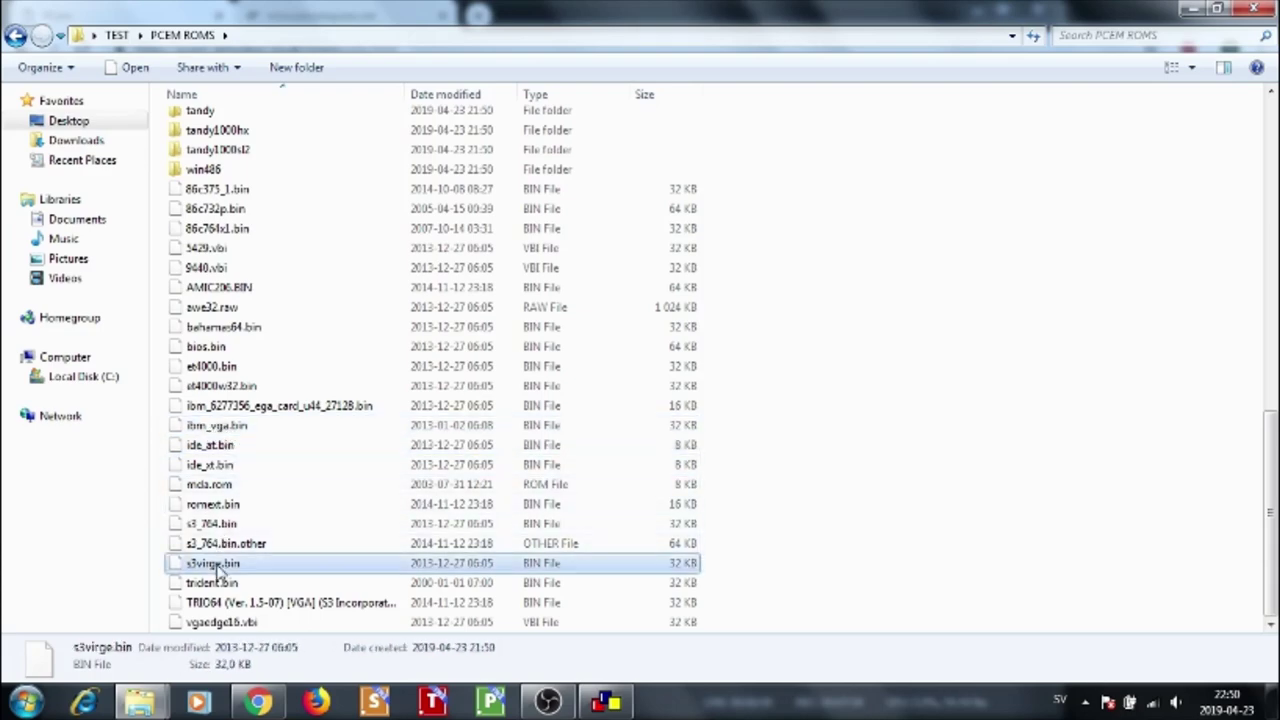
Look through the machine folders and ROM files in PCEM ROMS again and return to the TEST folder
scroll(310, 525, "up", 7)
scroll(311, 523, "up", 7)
scroll(311, 523, "down", 13)
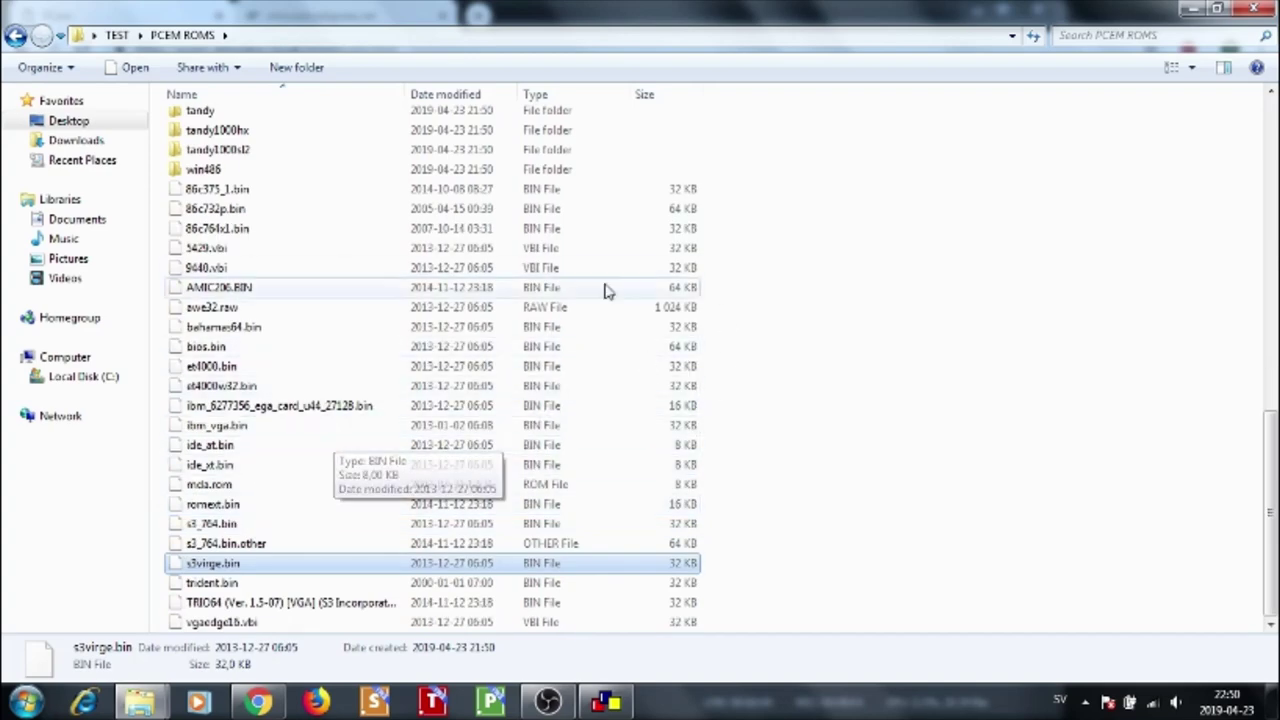
scroll(791, 397, "up", 13)
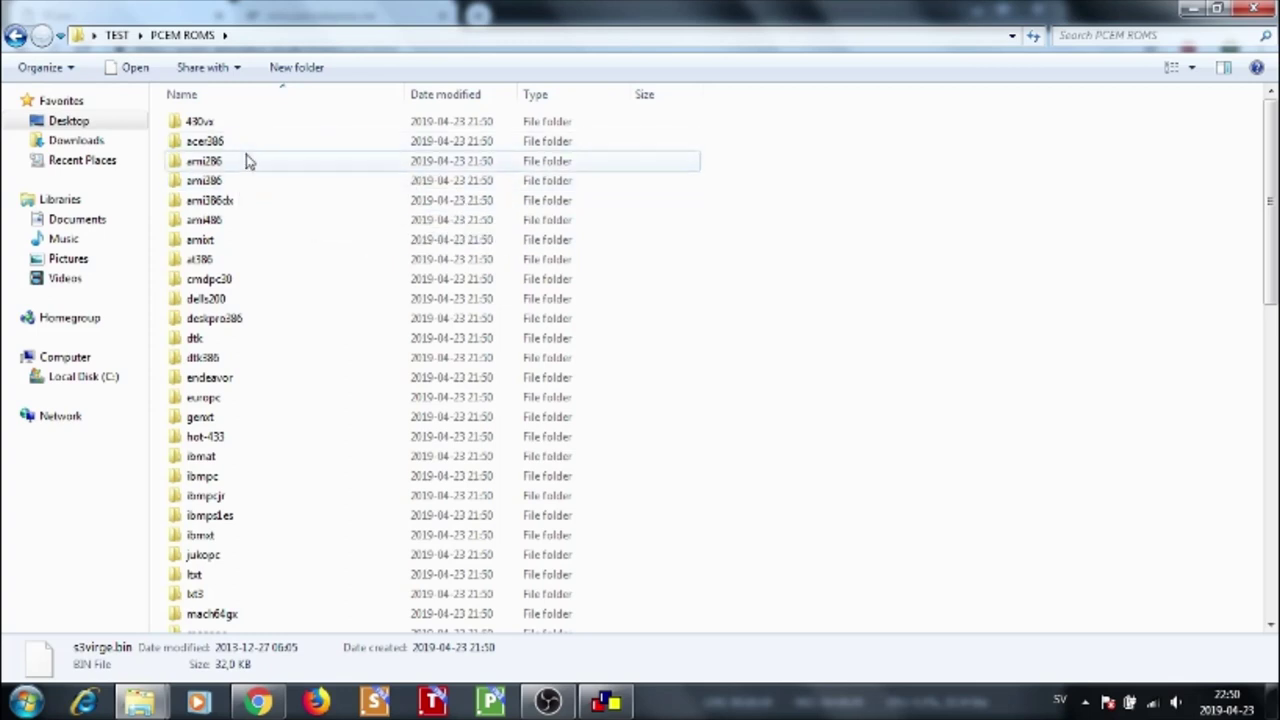
scroll(243, 157, "down", 4)
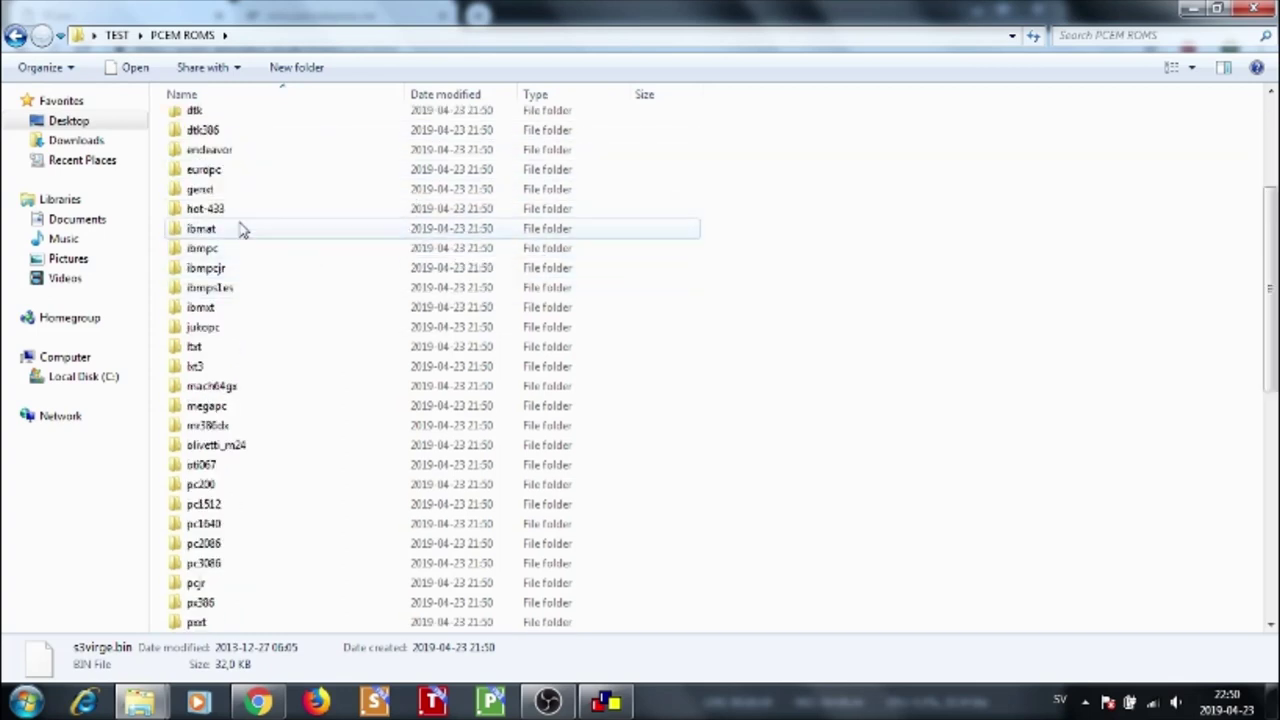
scroll(300, 186, "up", 4)
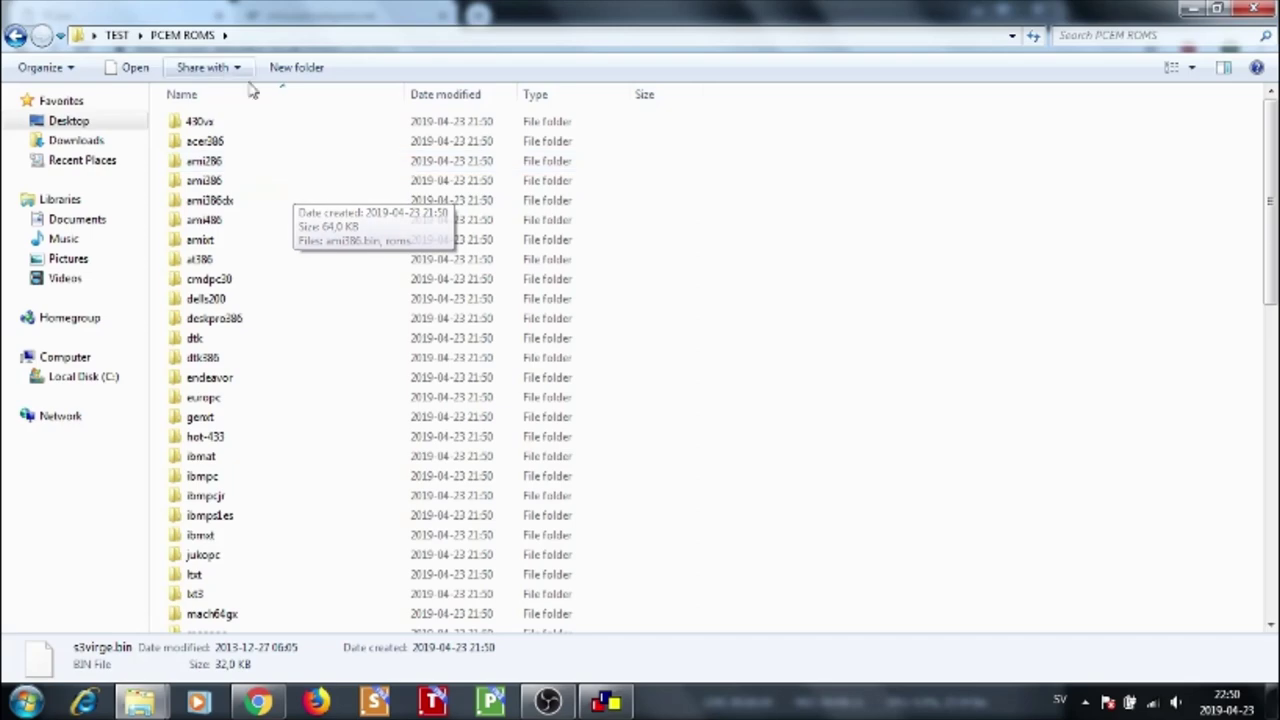
left_click(124, 38)
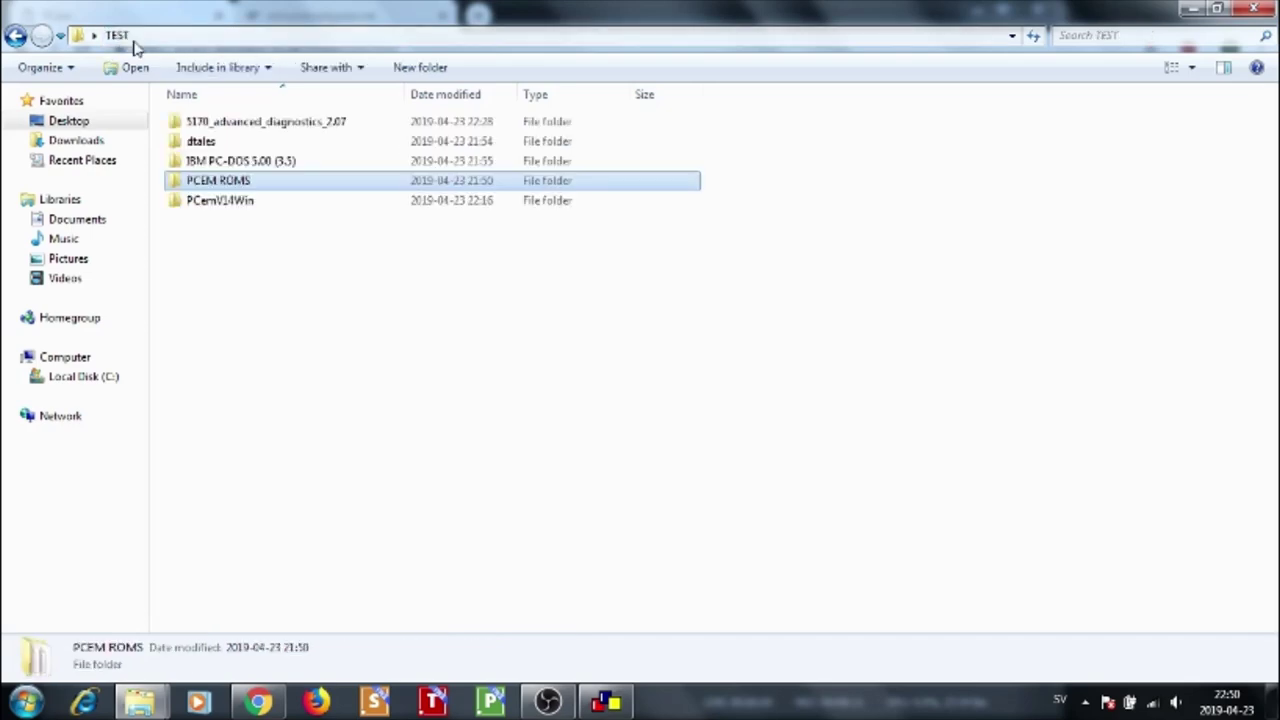
Reopen PCEM ROMS, review its whole list from the 430vx folder to vgaedge16.vbi, and go back to TEST
double_click(252, 184)
scroll(245, 220, "down", 5)
scroll(237, 229, "down", 8)
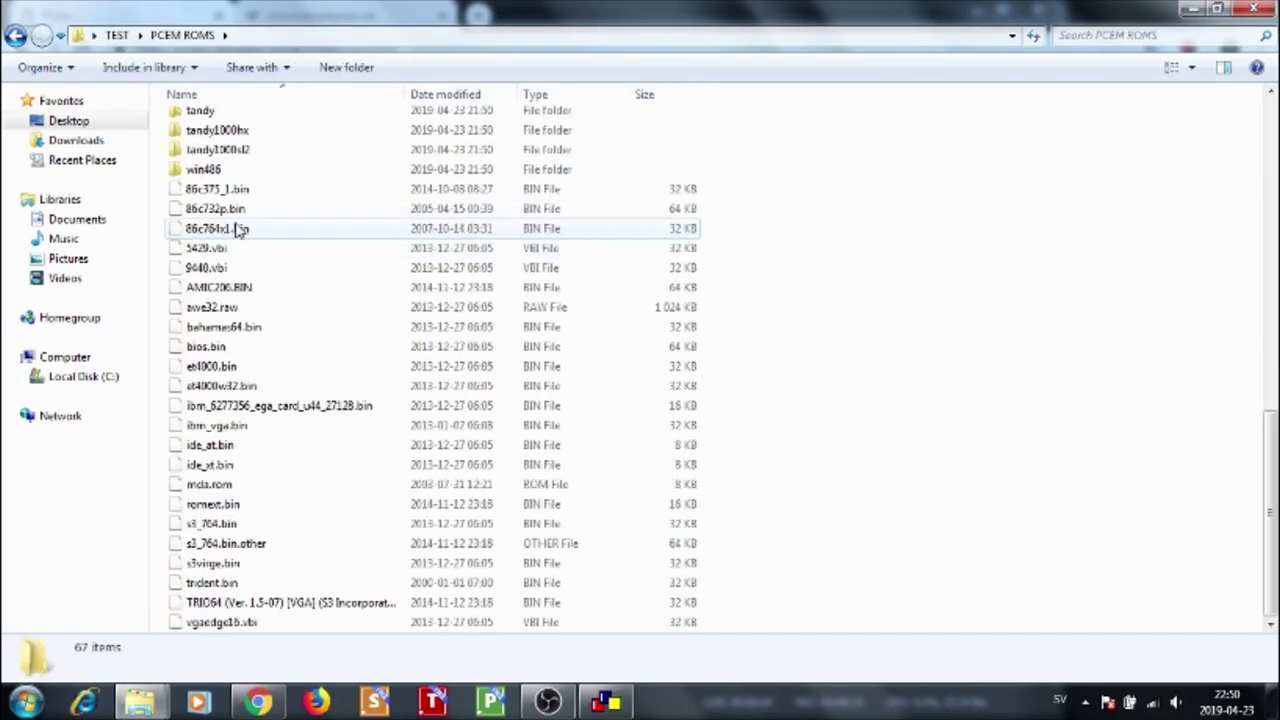
scroll(240, 229, "up", 15)
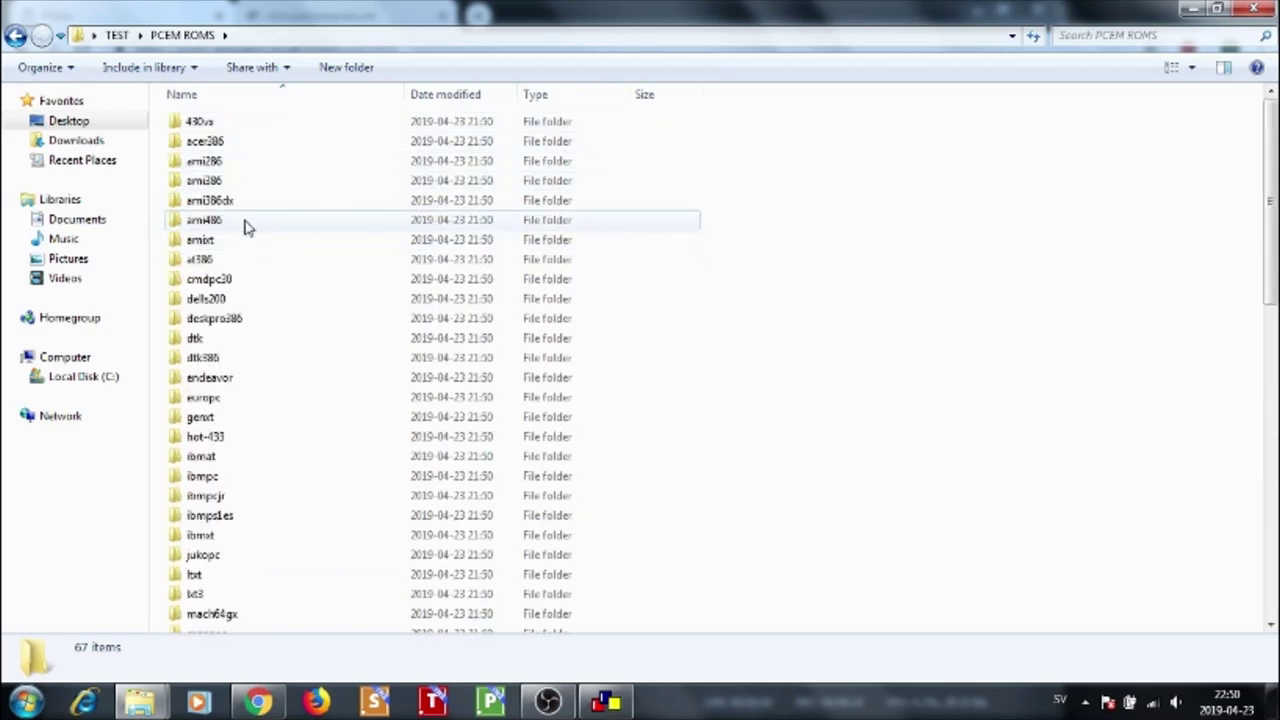
scroll(258, 311, "down", 10)
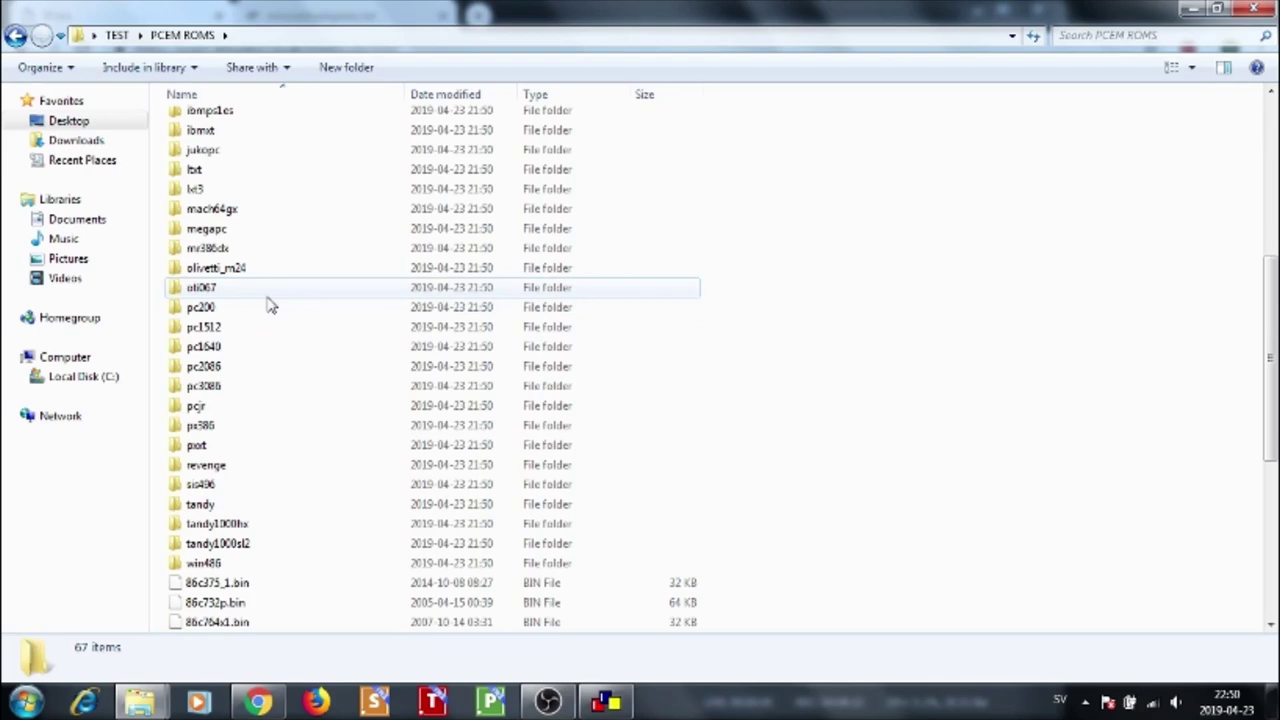
scroll(268, 310, "down", 4)
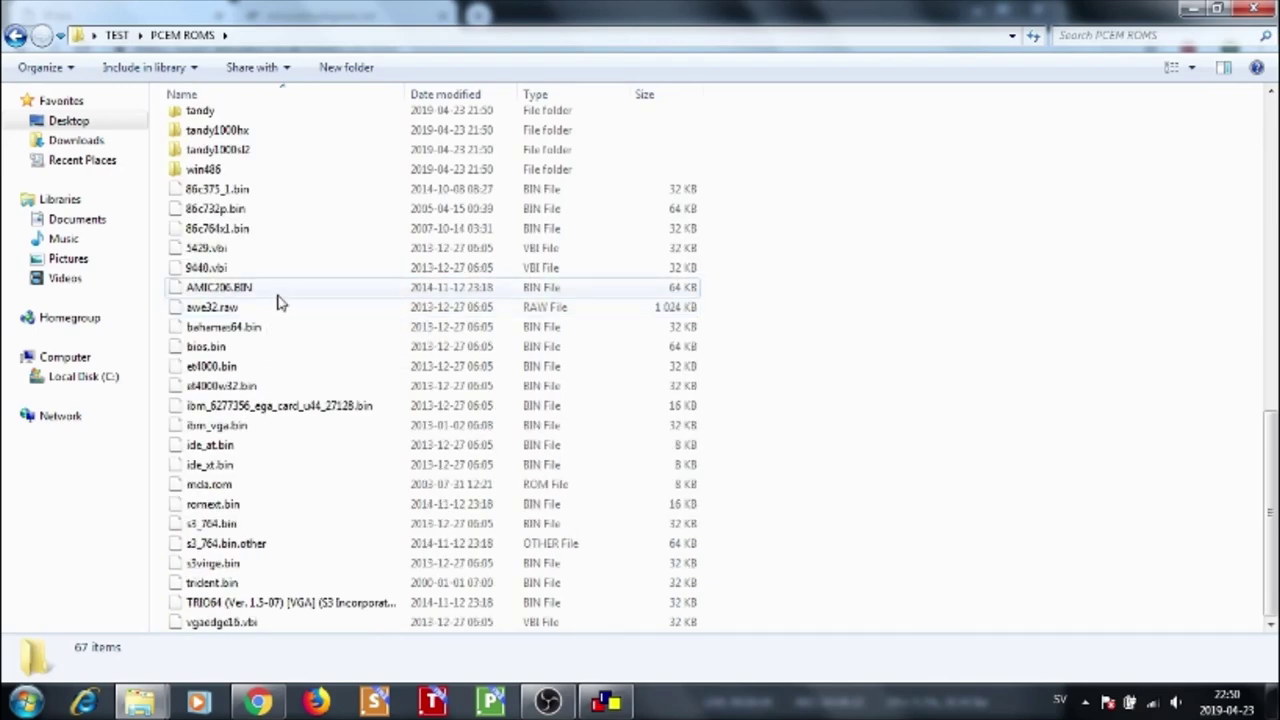
scroll(280, 302, "up", 13)
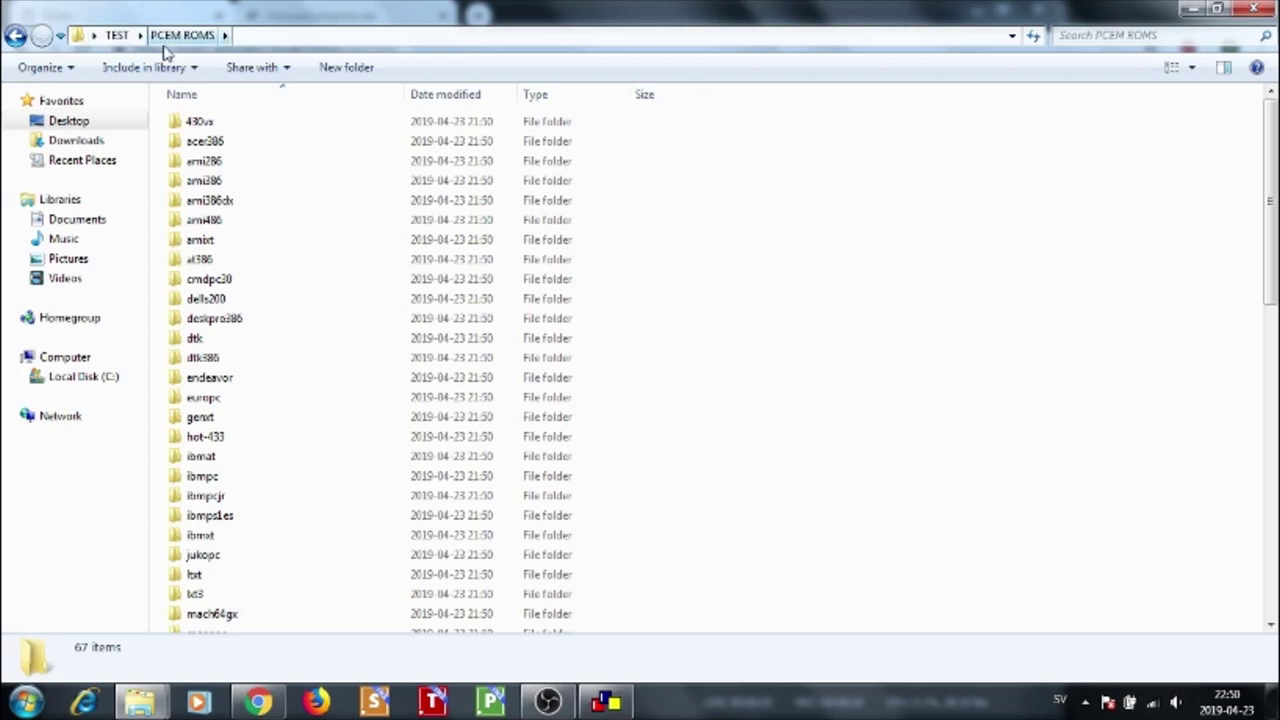
left_click(117, 36)
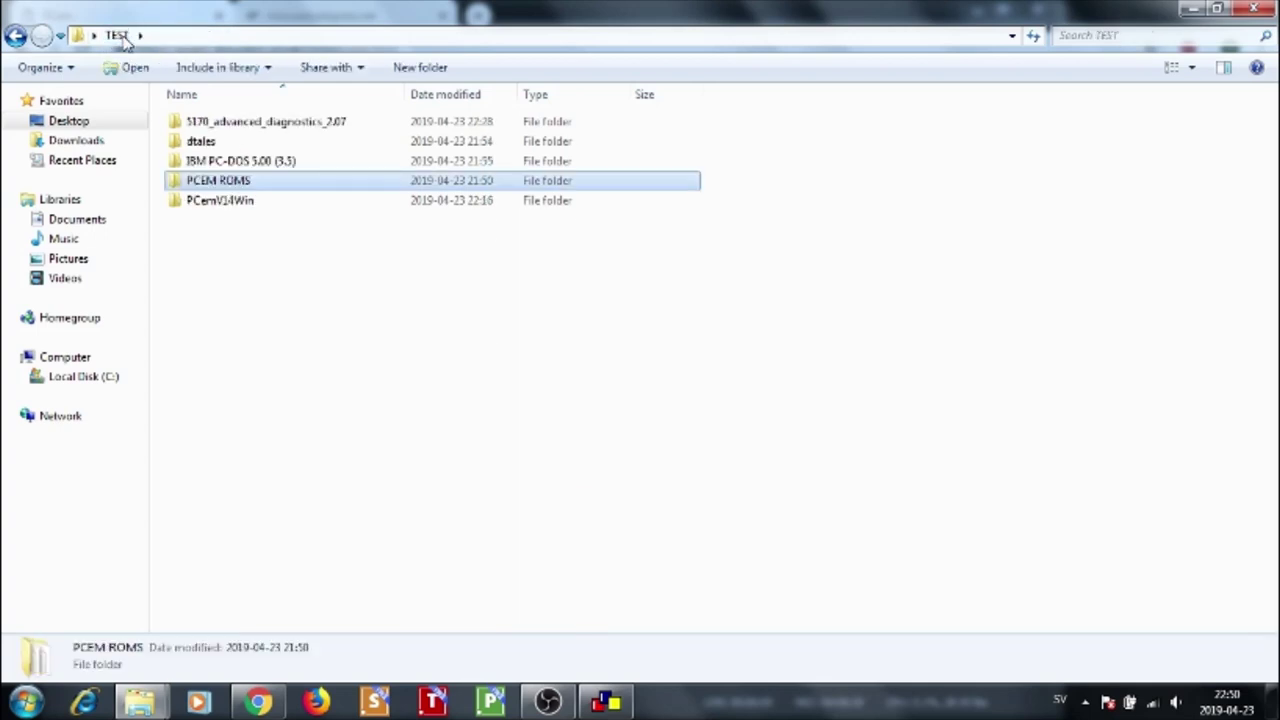
Open the PCemV14Win folder and launch the PCem application
double_click(236, 205)
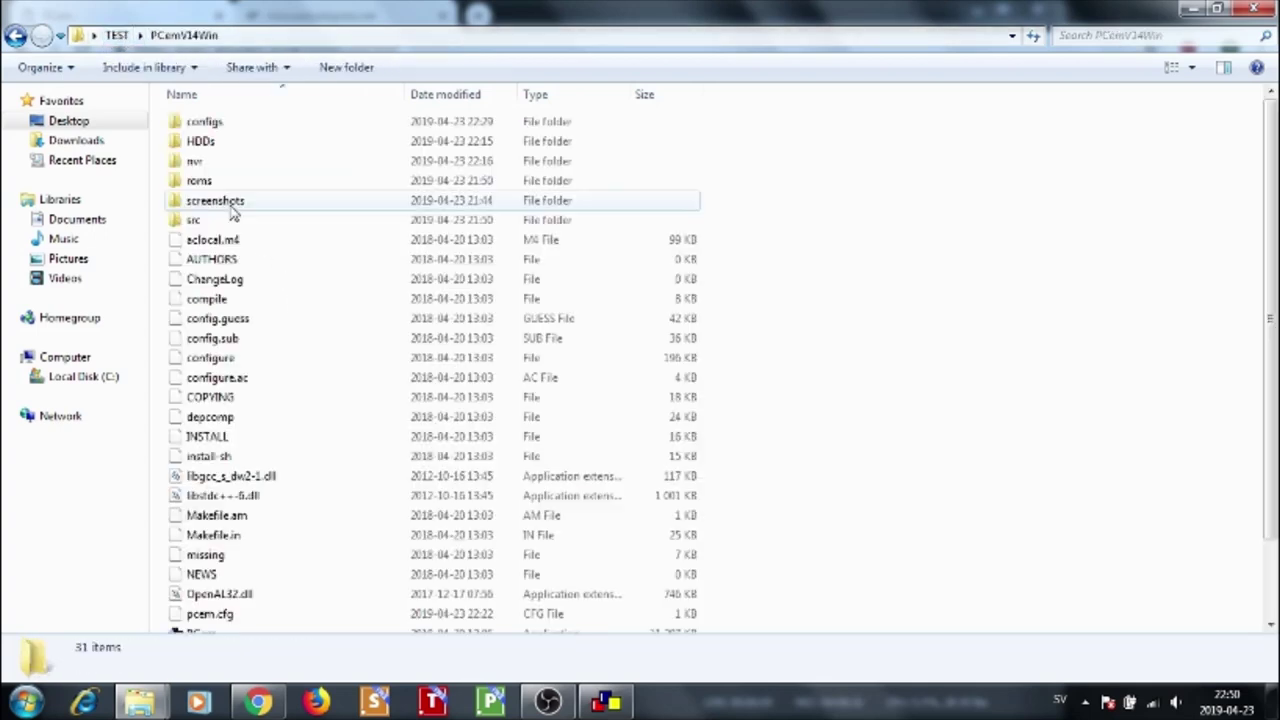
scroll(285, 285, "down", 2)
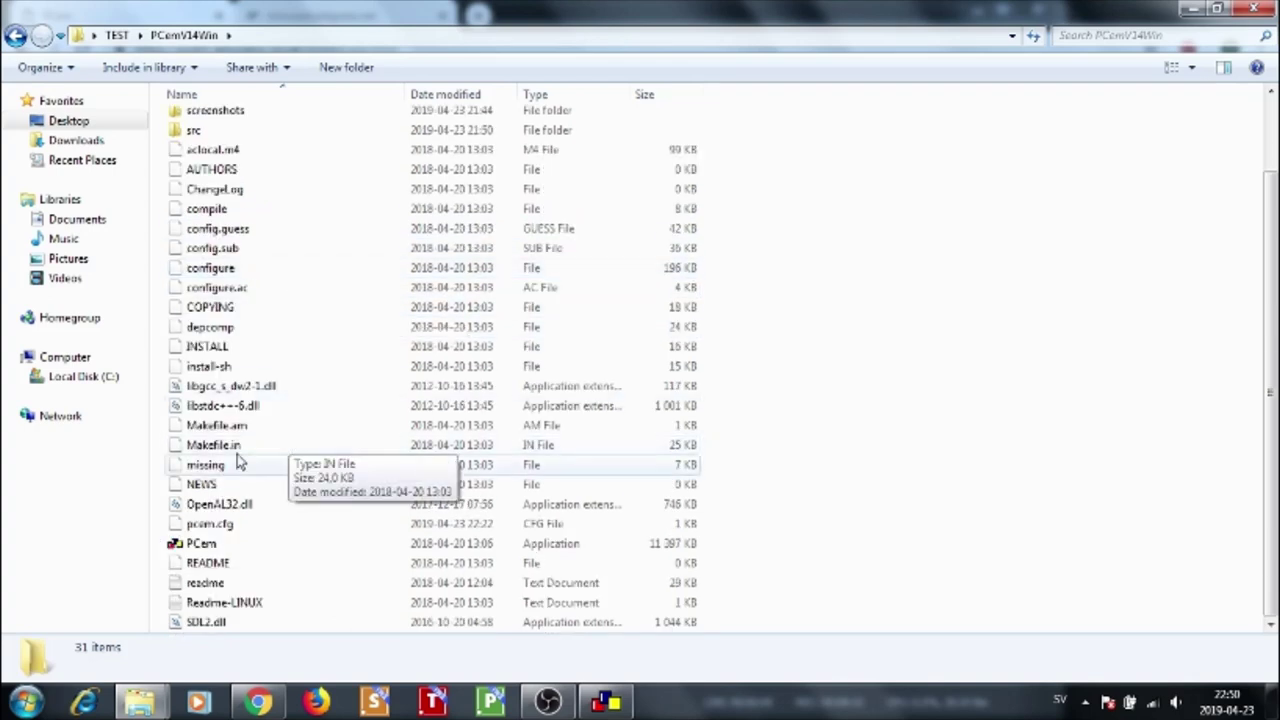
left_click(207, 551)
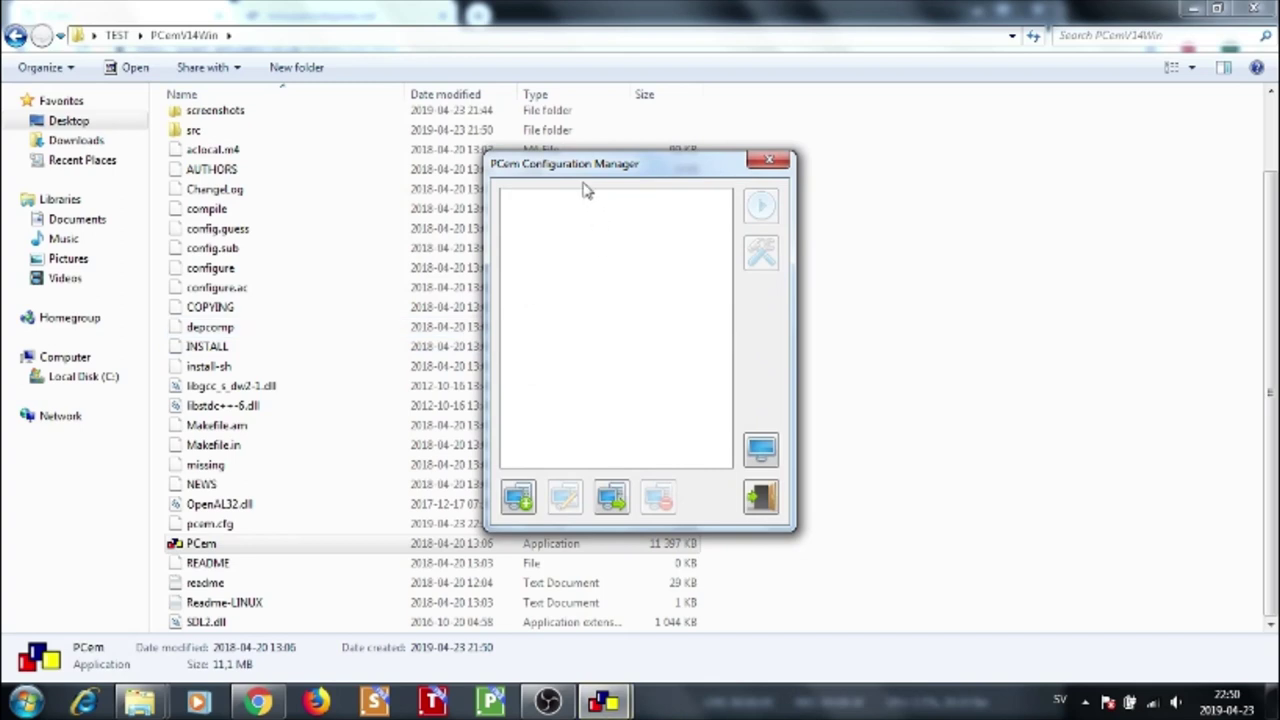
Create a new PCem configuration named AT286
left_click_drag(590, 167, 415, 144)
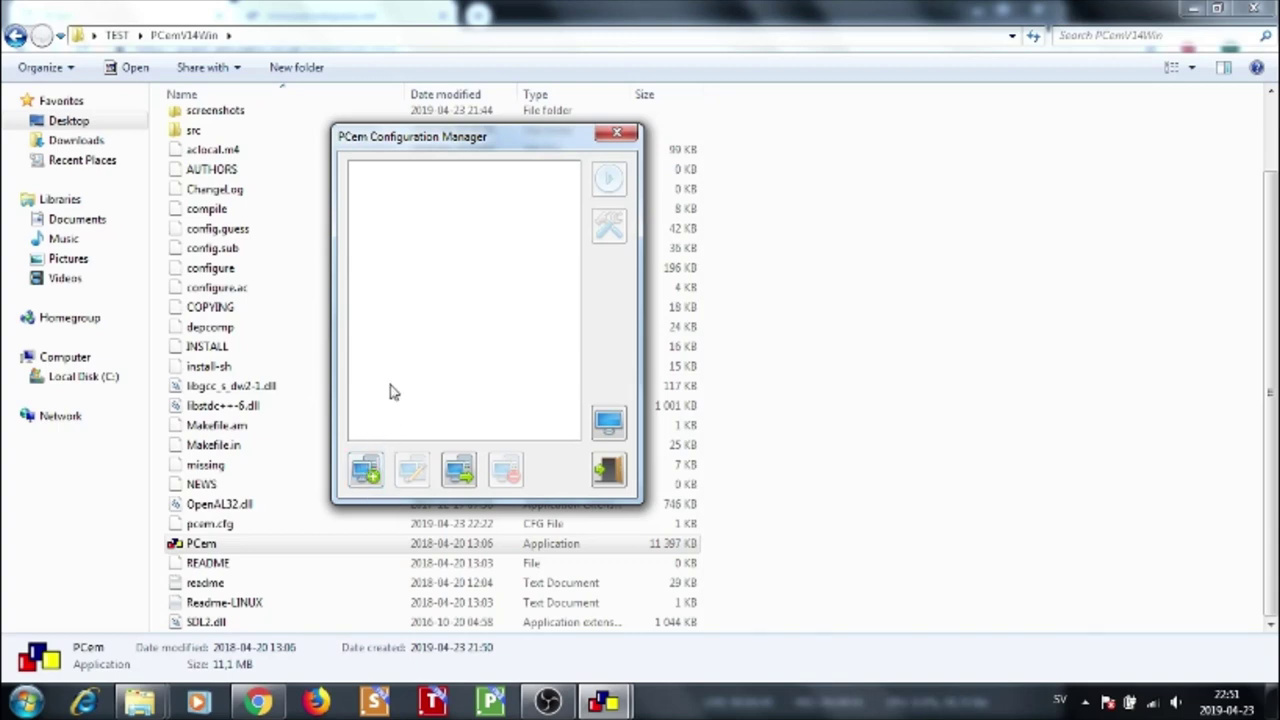
left_click_drag(411, 142, 442, 237)
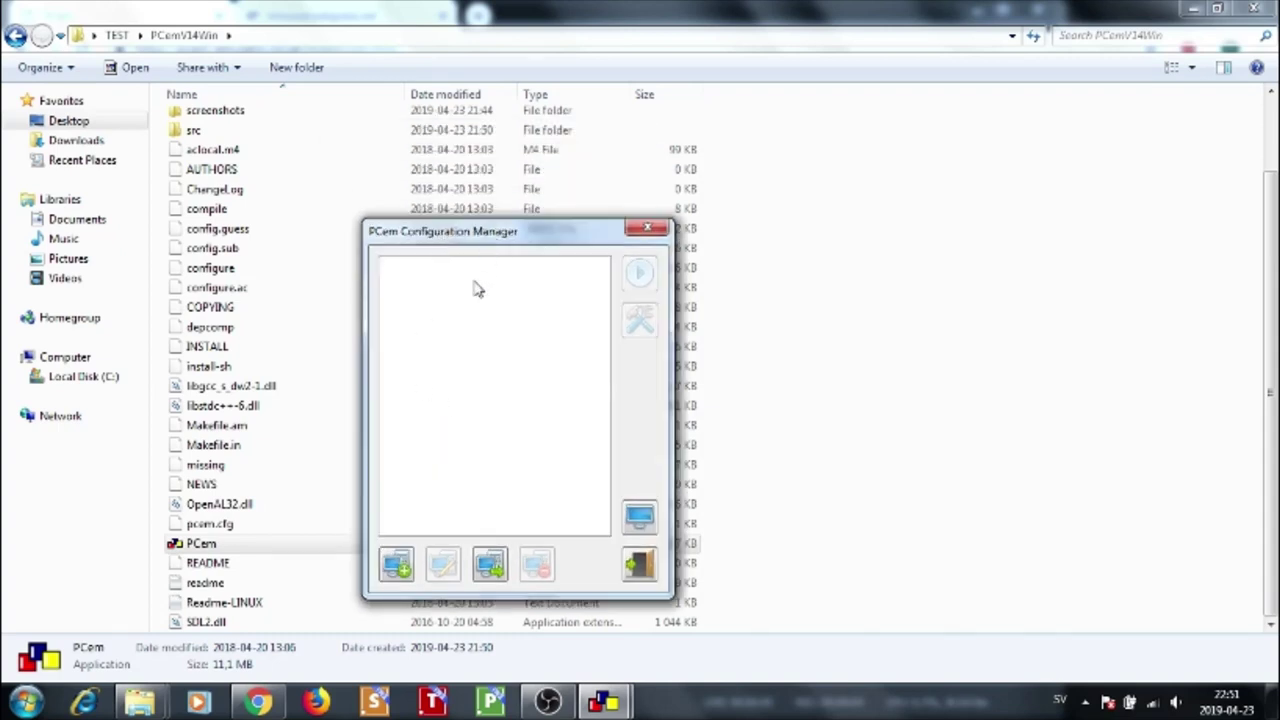
left_click(397, 566)
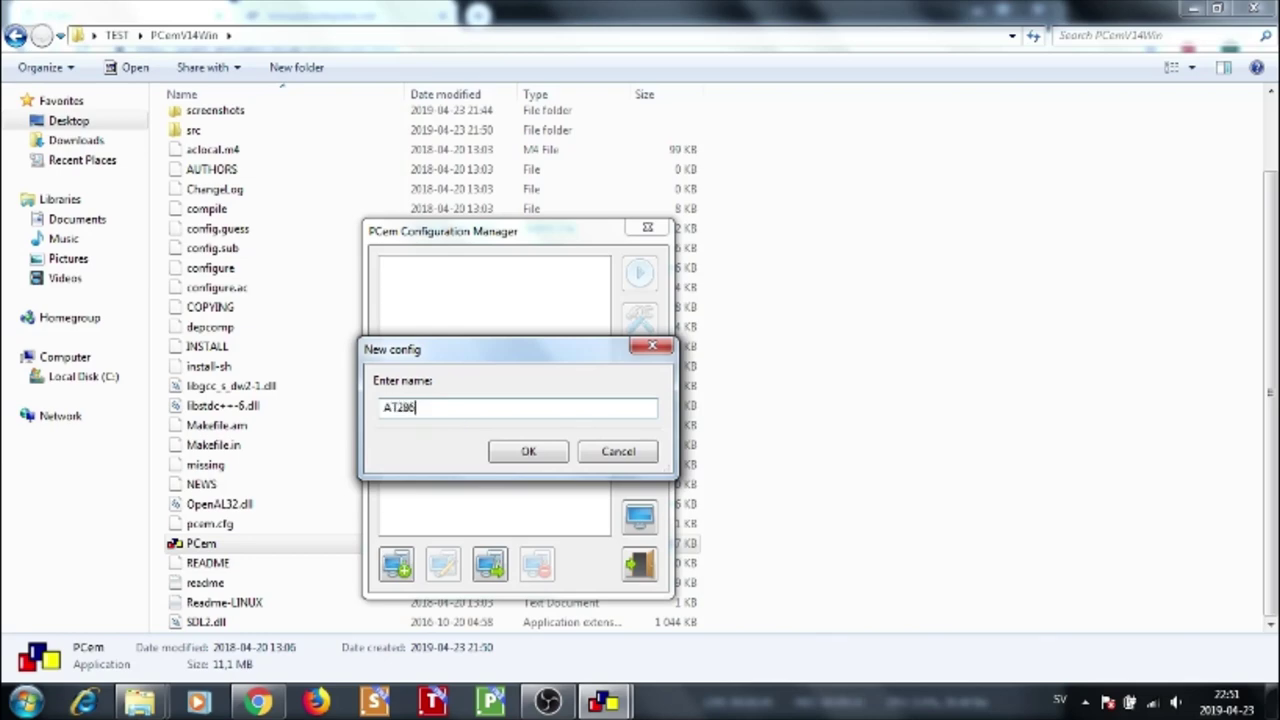
left_click(529, 452)
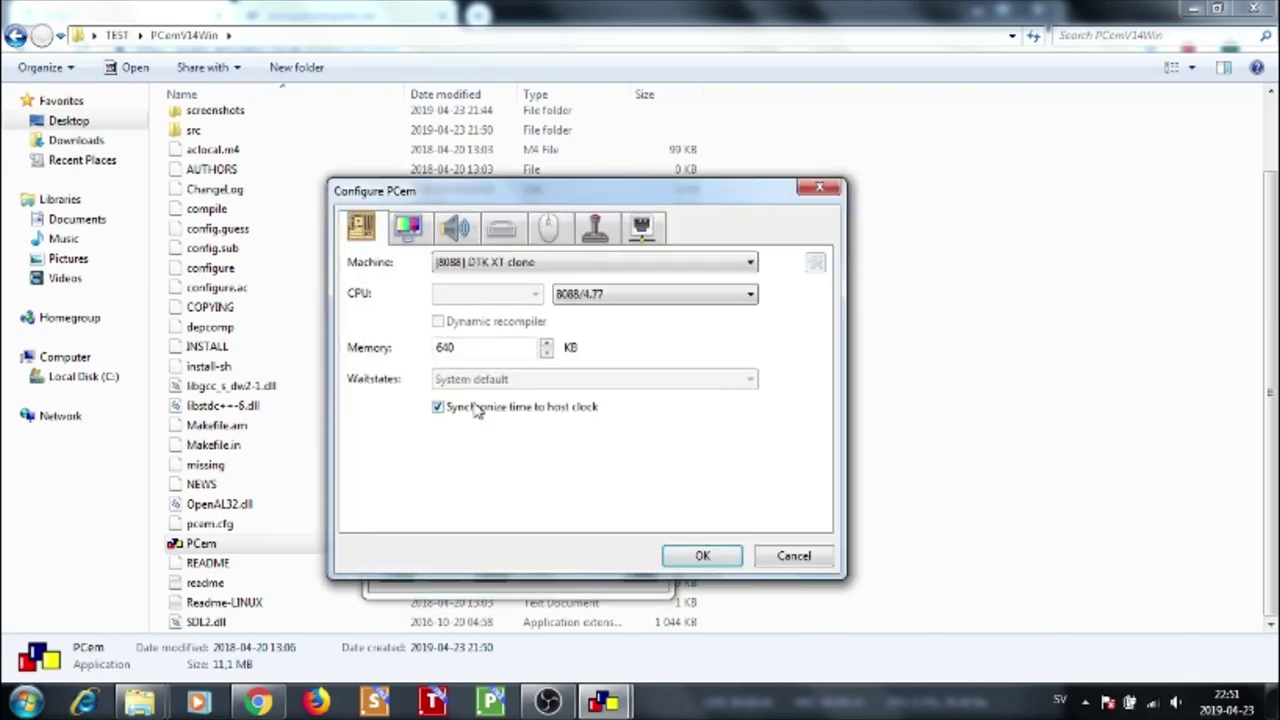
Compare the selectable machine models with the contents of PCemV14Win's roms folder, and return to the PCem configuration
left_click(654, 264)
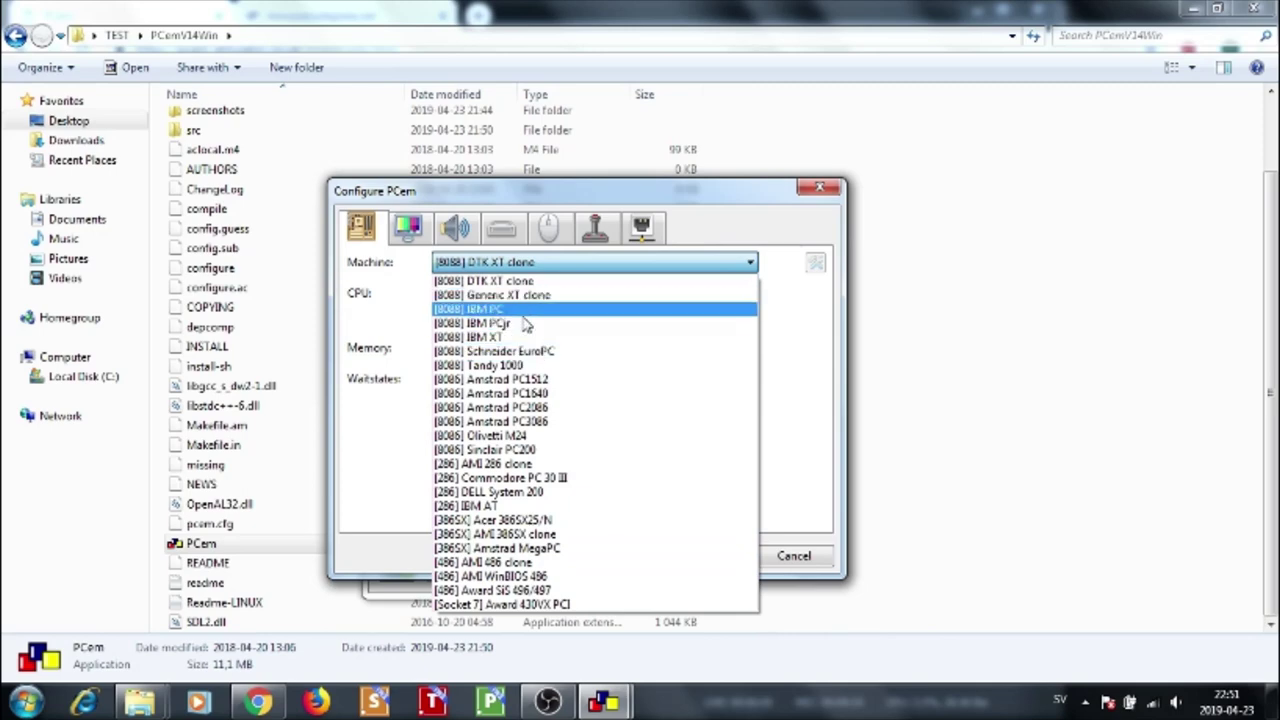
left_click(926, 151)
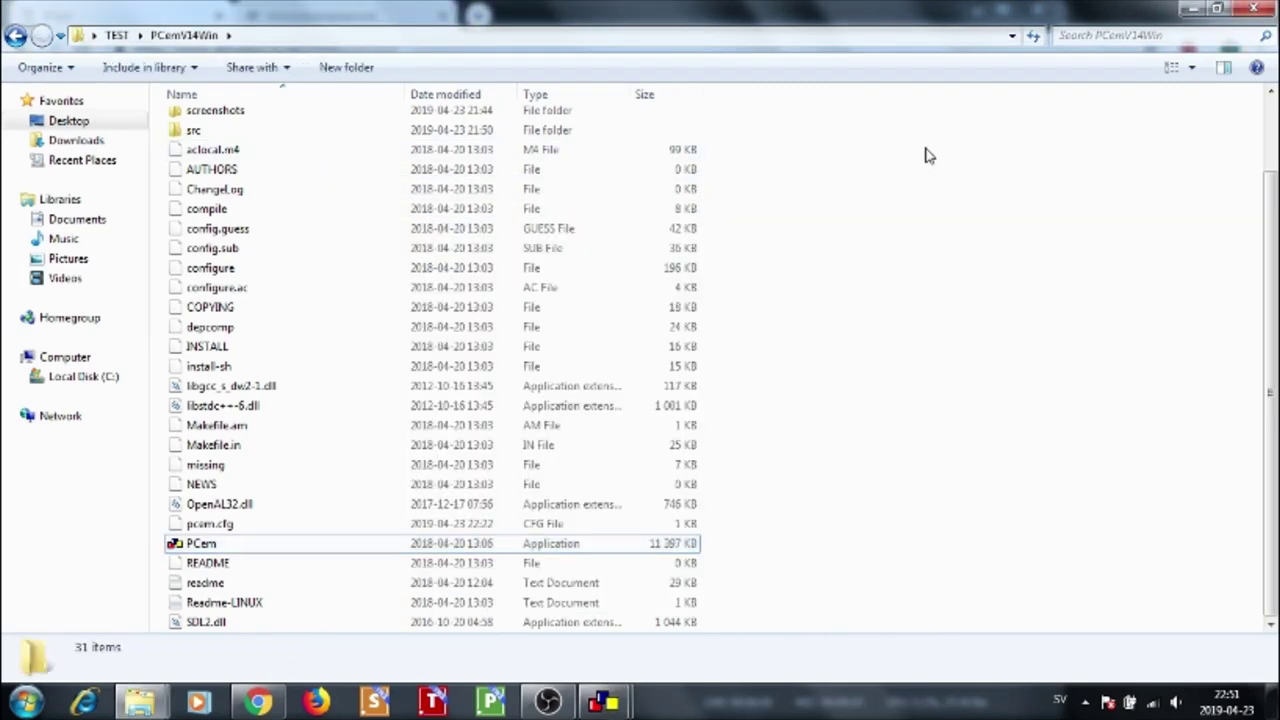
scroll(655, 277, "up", 2)
double_click(308, 181)
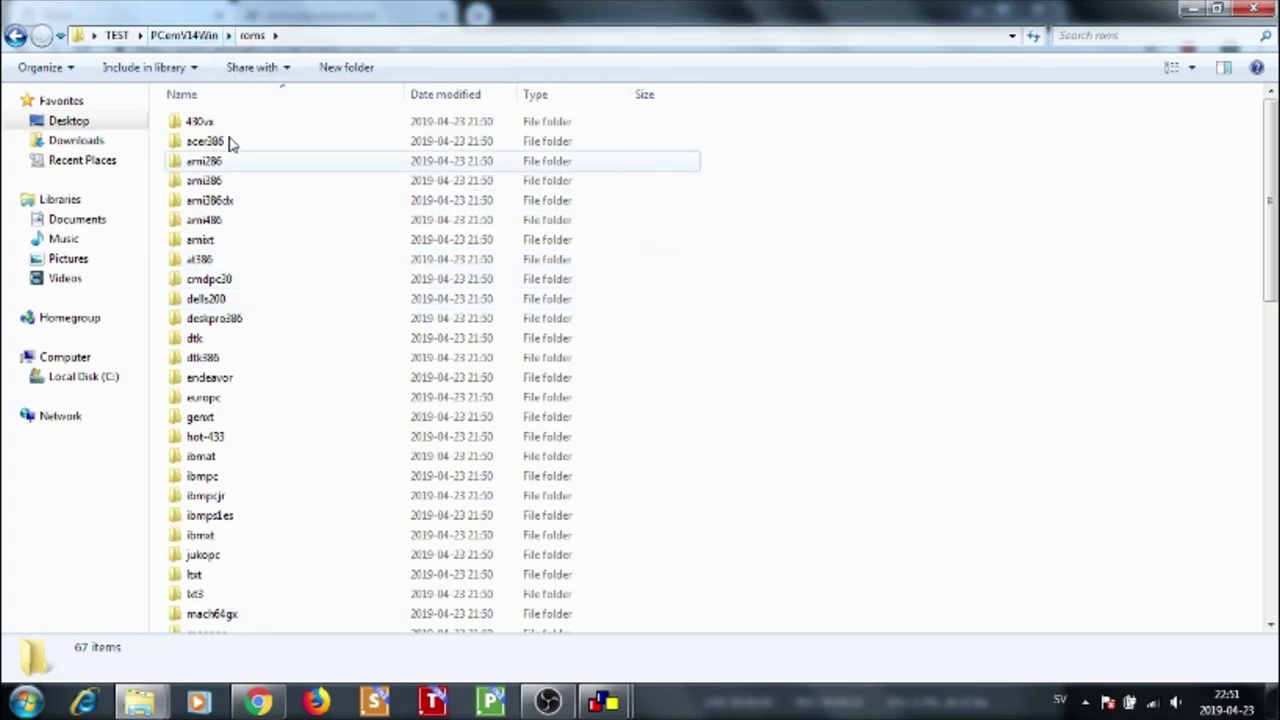
scroll(213, 360, "down", 3)
scroll(250, 365, "down", 10)
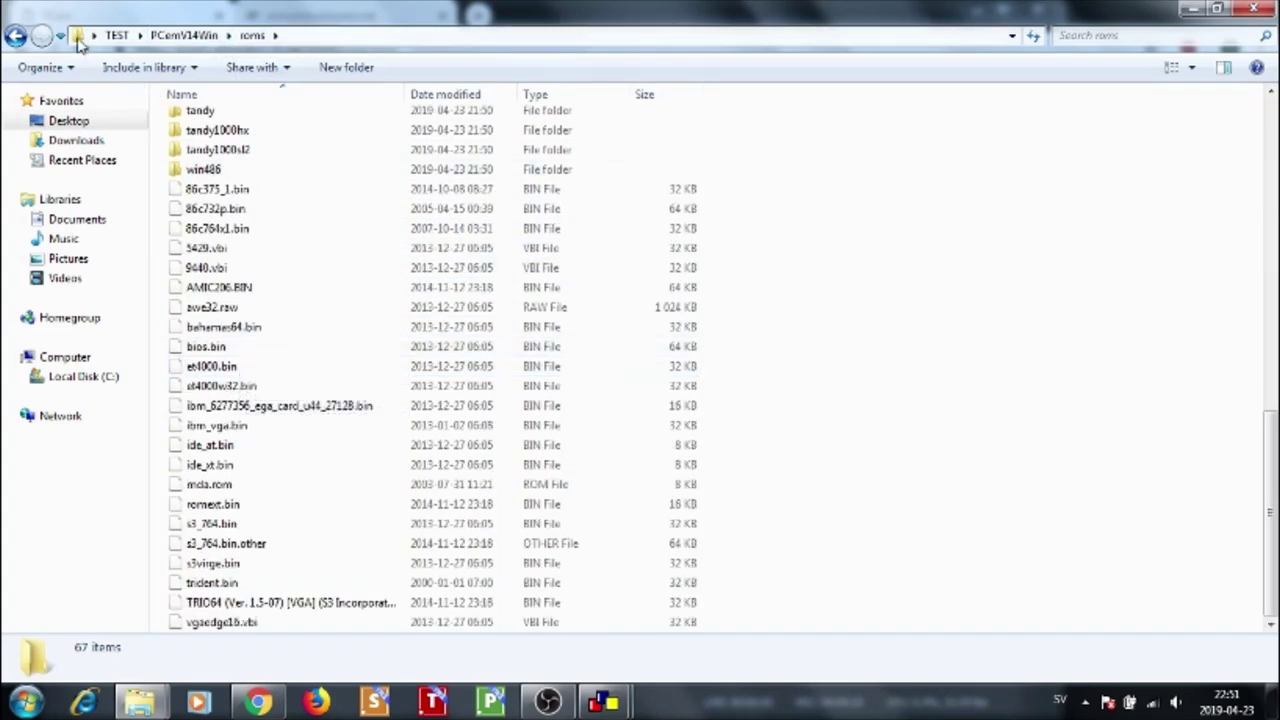
left_click(15, 35)
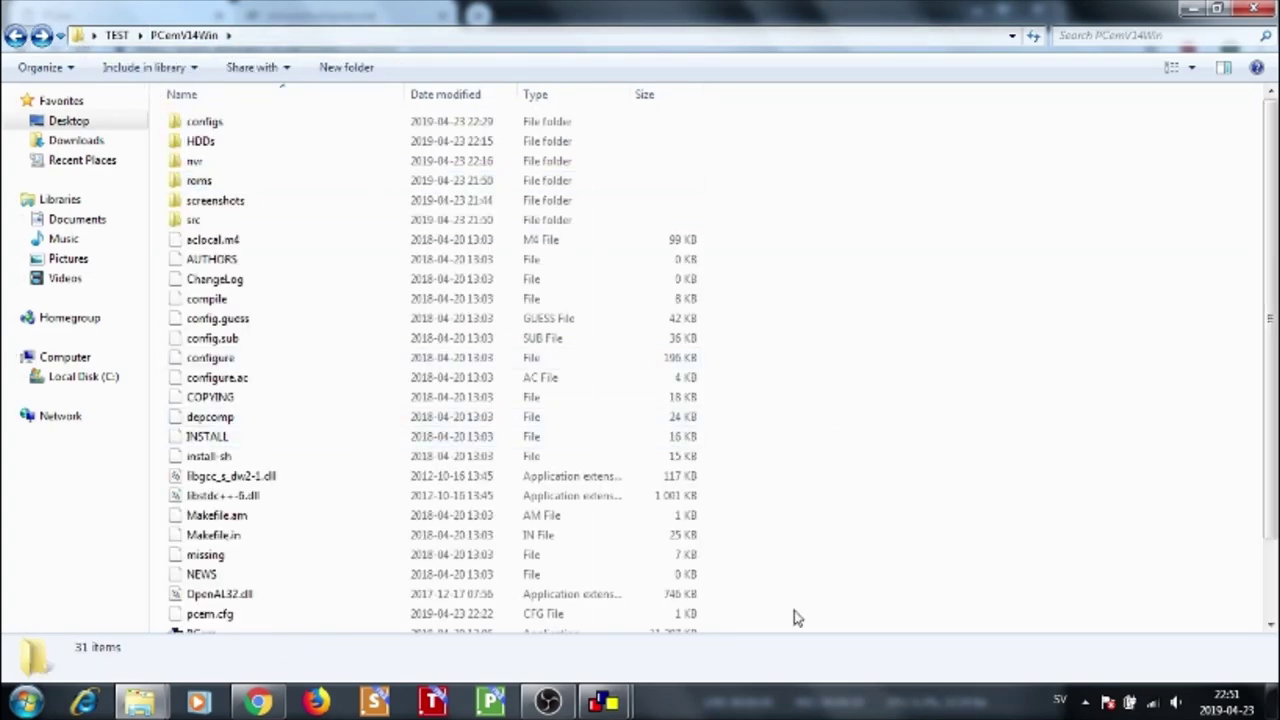
mouse_move(633, 690)
left_click(689, 617)
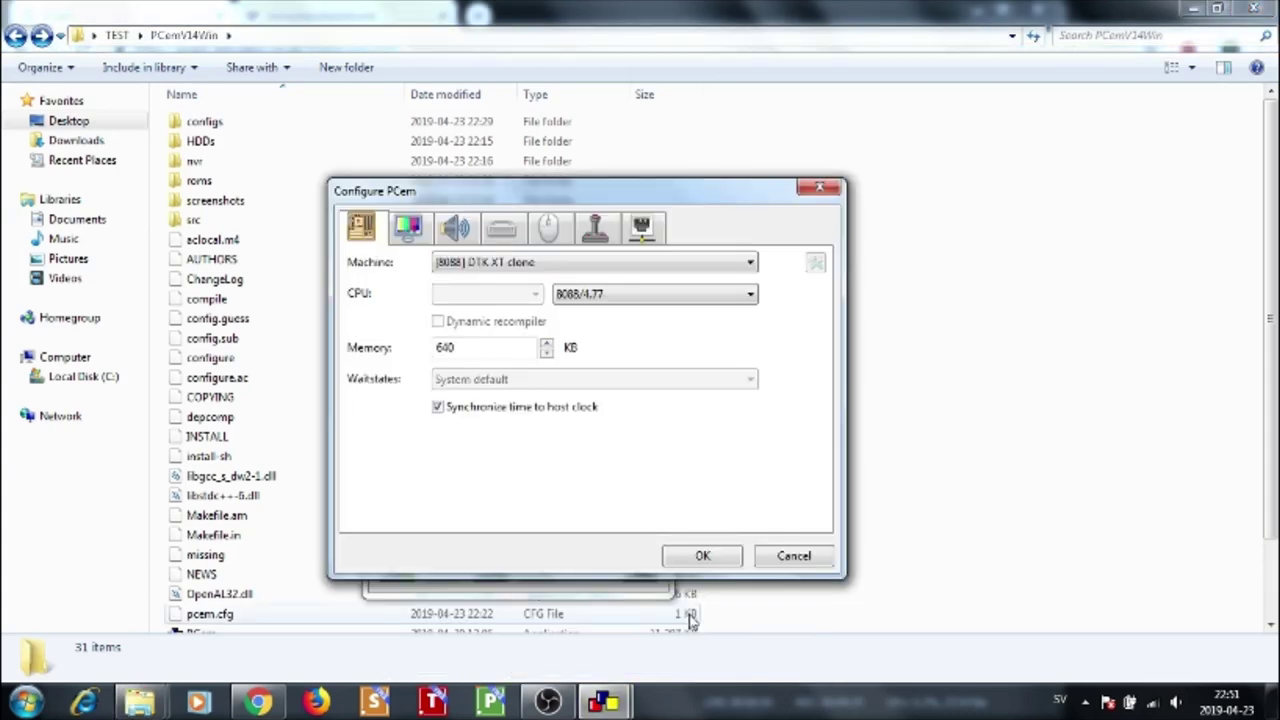
Set the machine to [Socket 7] Award 430VX PCI with an Intel Pentium MMX 233 CPU
left_click(570, 259)
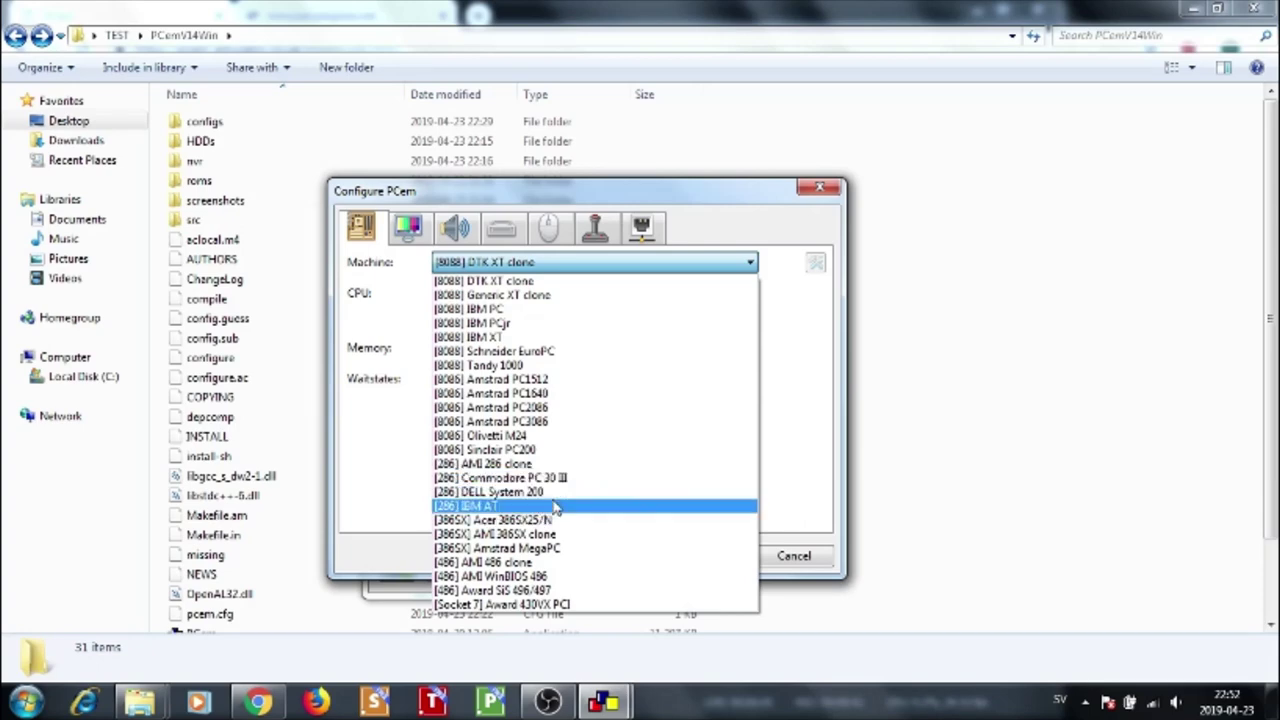
left_click(503, 607)
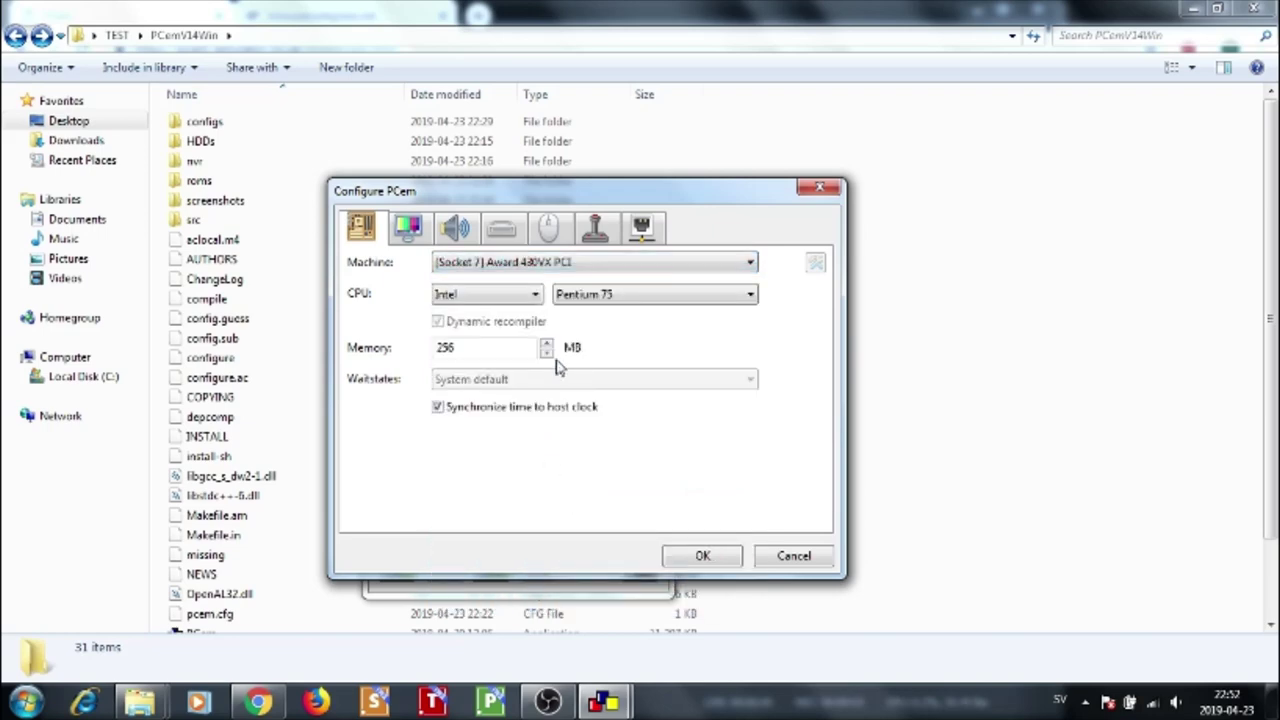
left_click(660, 298)
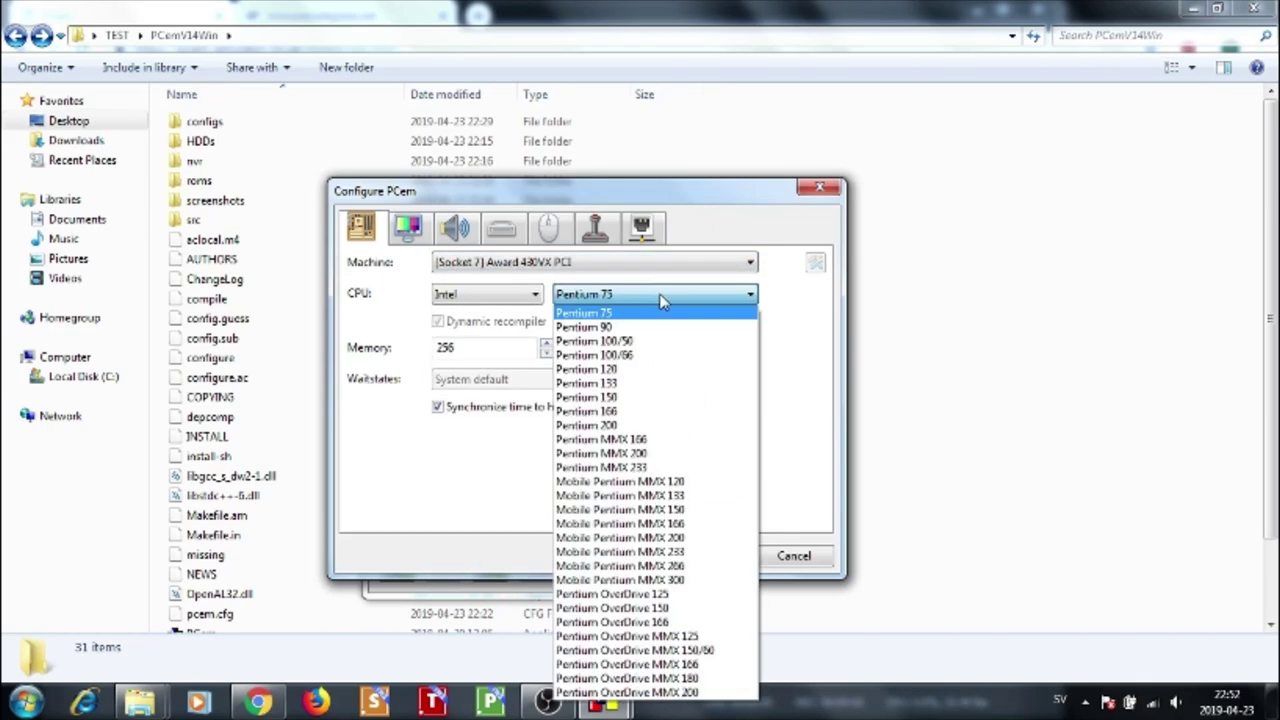
left_click(640, 468)
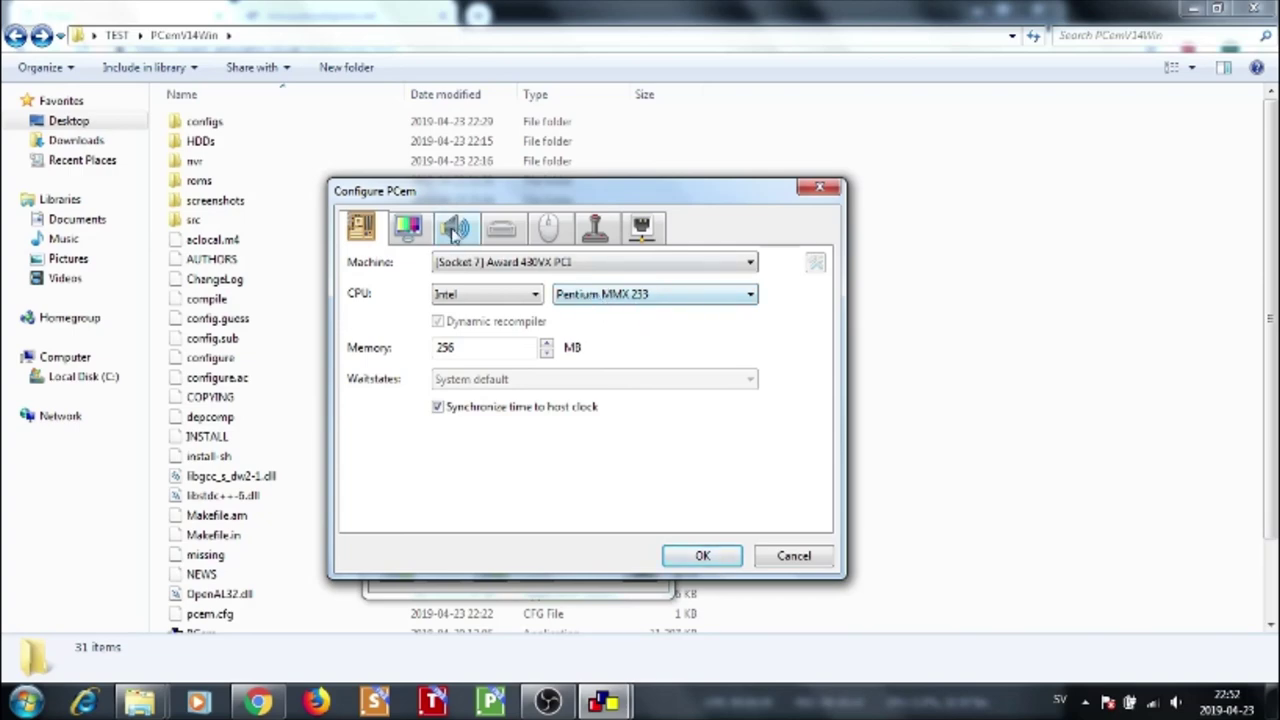
Set the configuration's video device to S3 ViRGE/DX
left_click(408, 226)
left_click(528, 258)
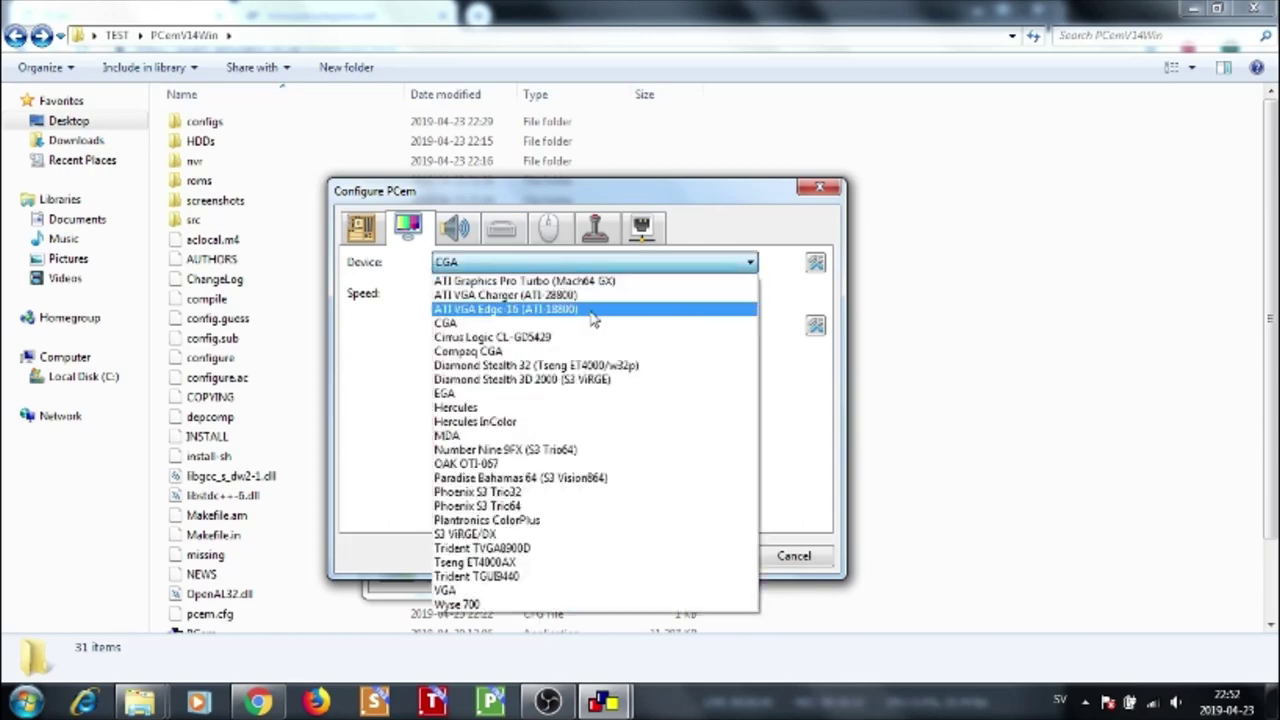
left_click(492, 540)
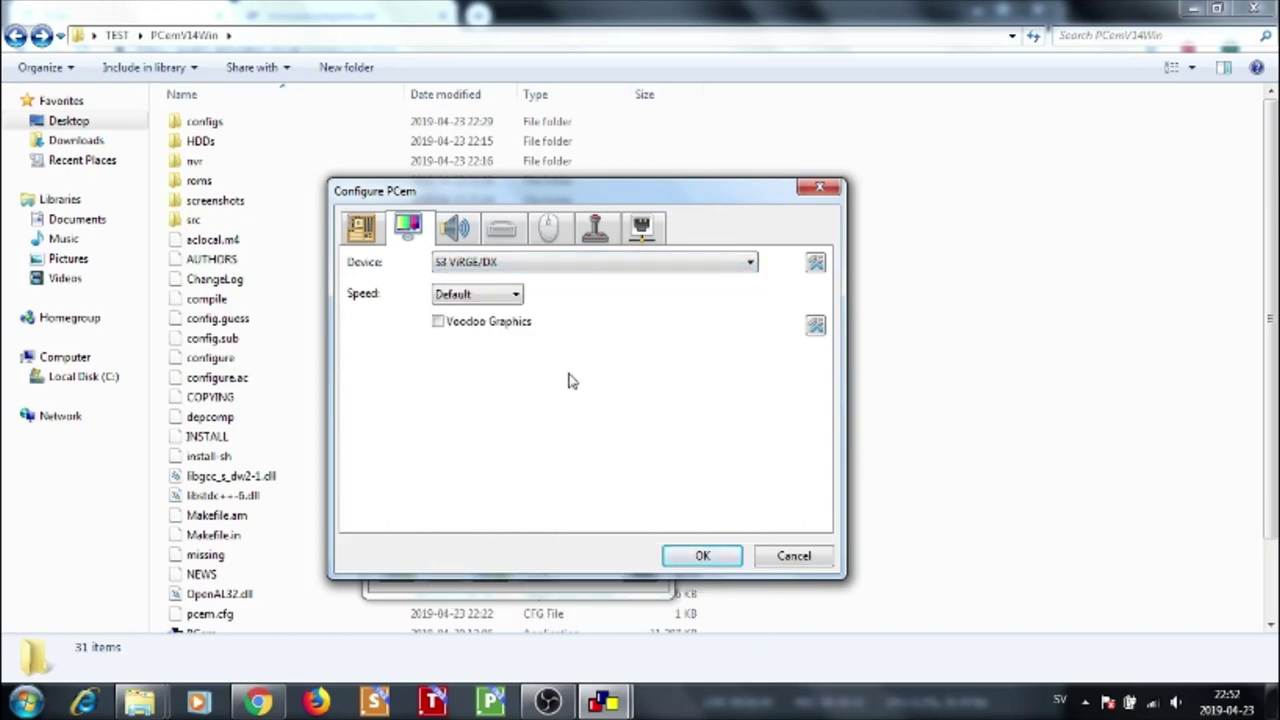
Try the Voodoo 2 type in the Voodoo device settings, check the memory size options, switch back to Voodoo Graphics and cancel
left_click(814, 327)
left_click(743, 287)
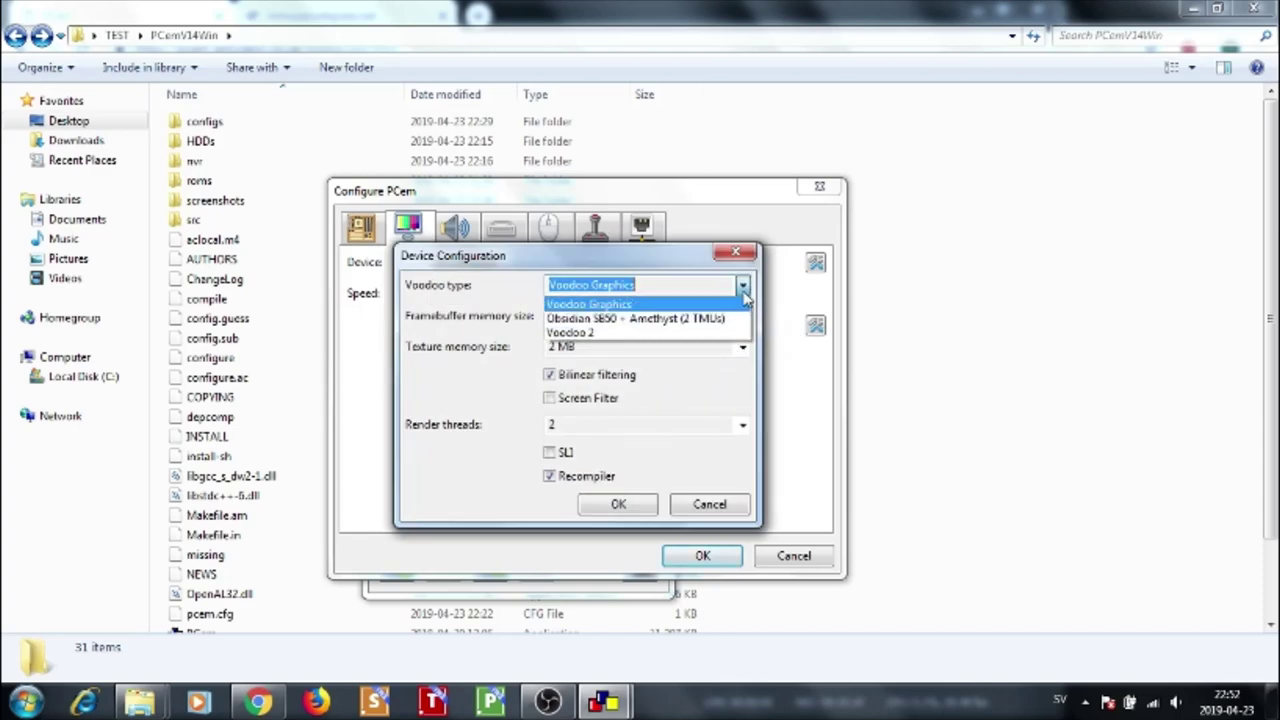
left_click(645, 333)
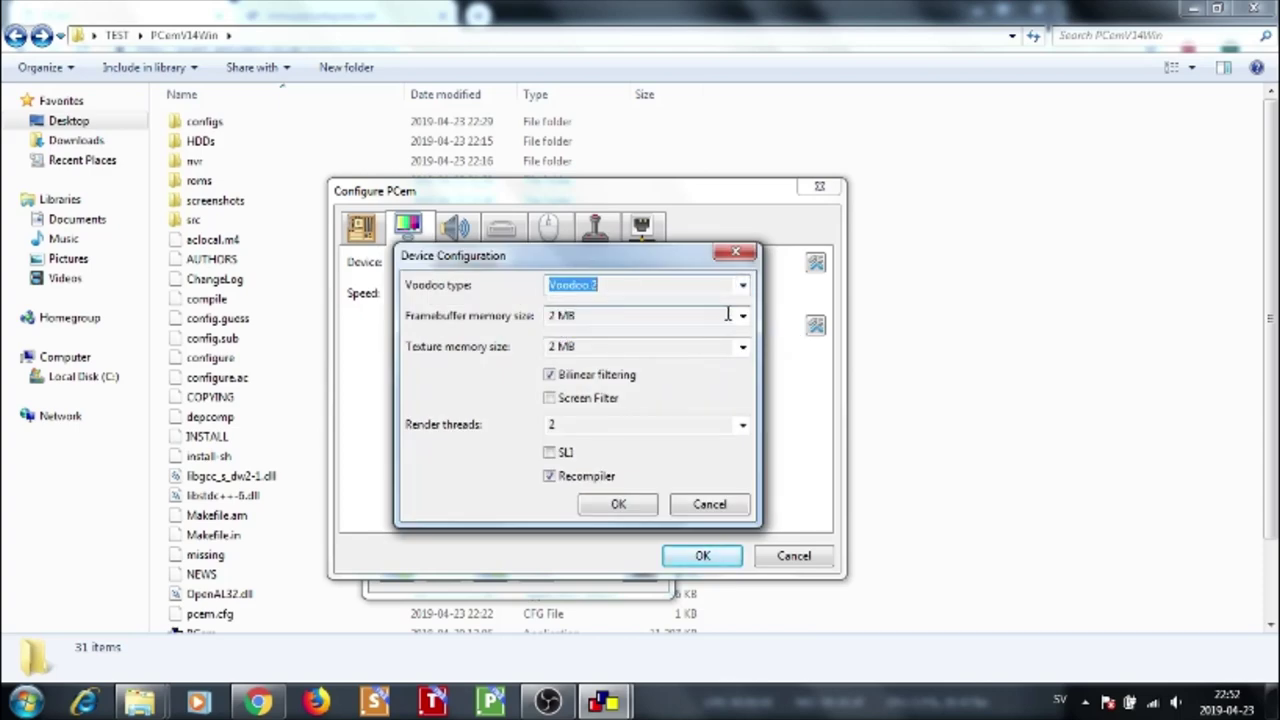
left_click(688, 318)
left_click(685, 322)
left_click(711, 344)
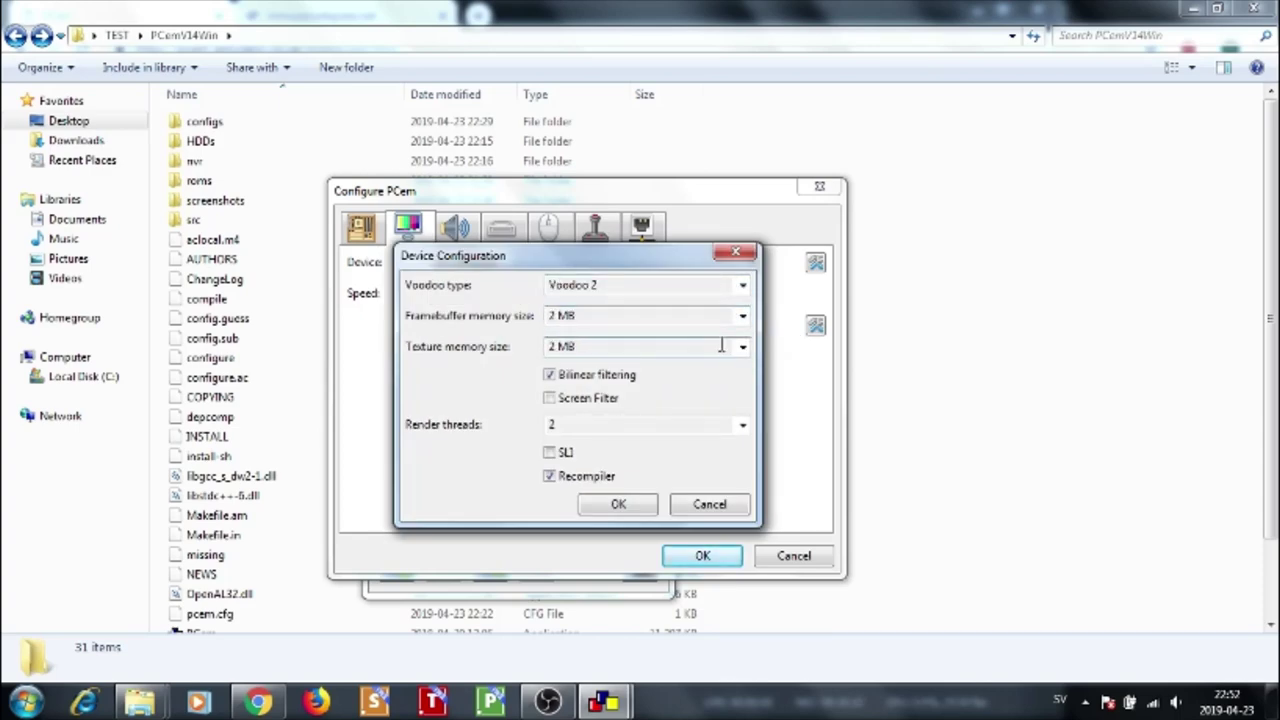
left_click(741, 347)
left_click(741, 349)
left_click(709, 287)
left_click(742, 286)
left_click(682, 304)
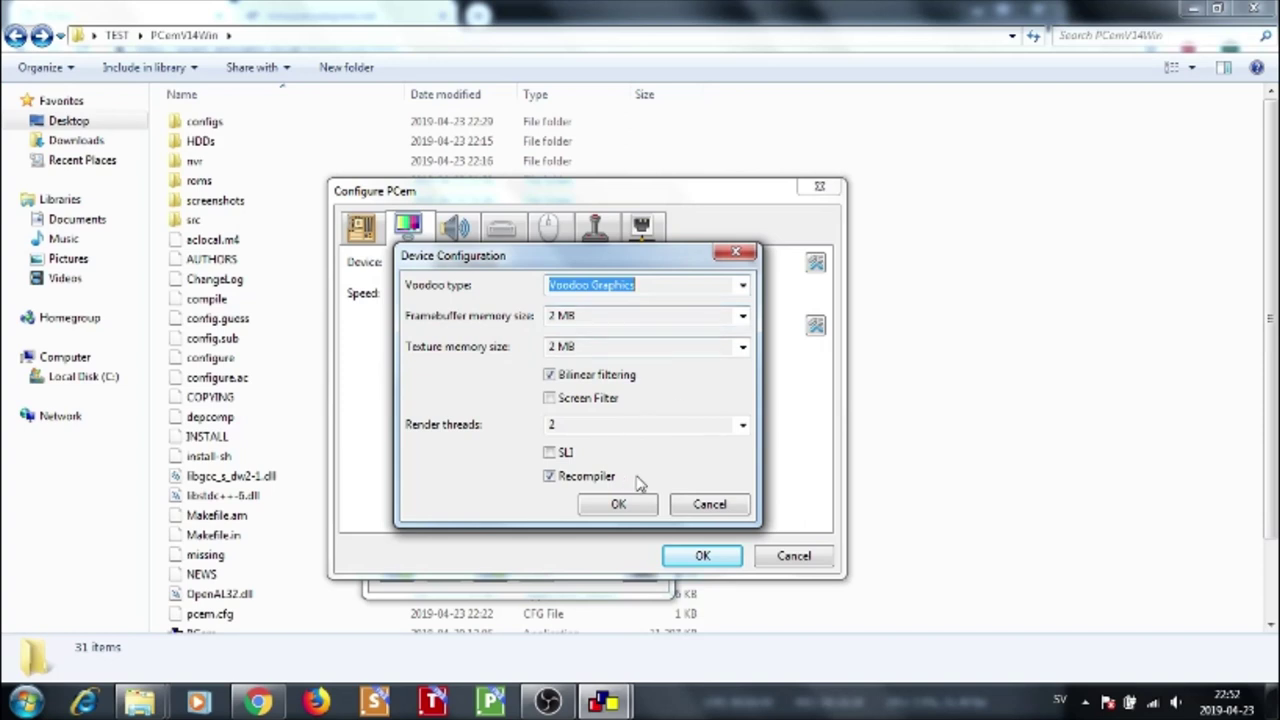
left_click(709, 508)
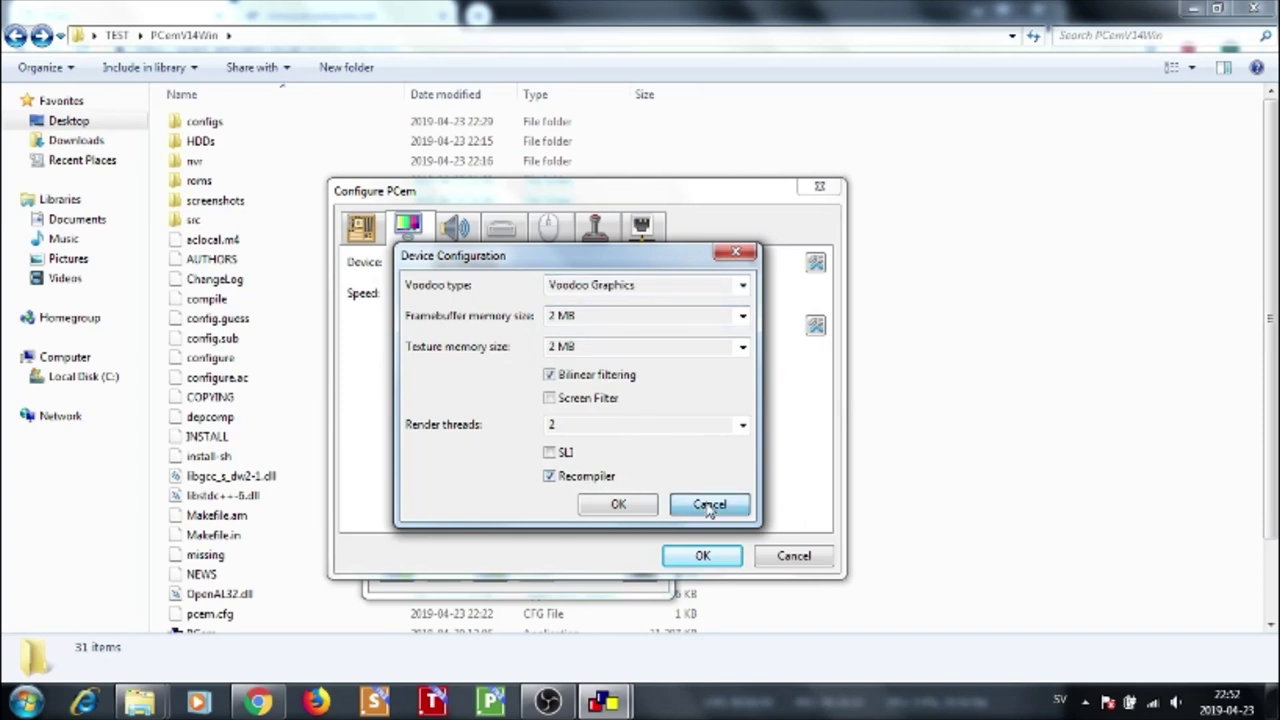
Close the Voodoo device settings without saving, disable Voodoo Graphics and keep S3 ViRGE/DX as the video device
left_click_drag(709, 508, 635, 505)
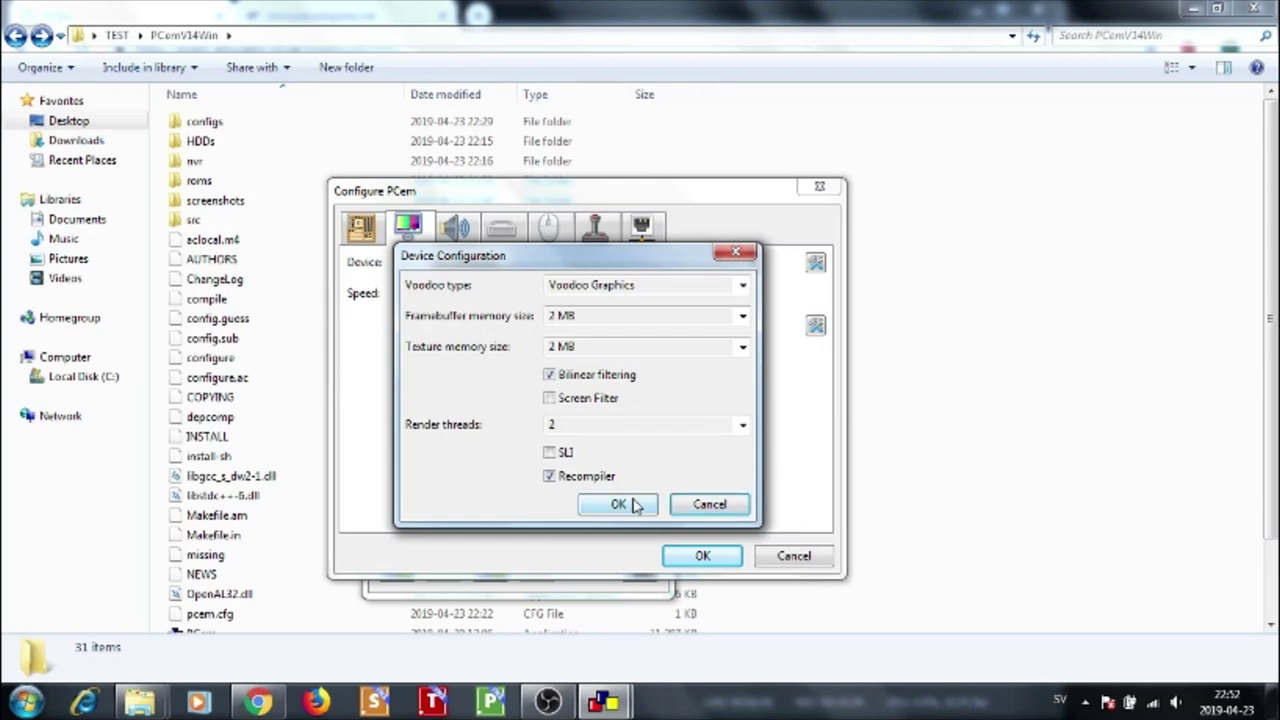
mouse_move(640, 510)
left_mouse_down()
mouse_move(708, 506)
mouse_move(634, 507)
left_mouse_up()
left_click(708, 506)
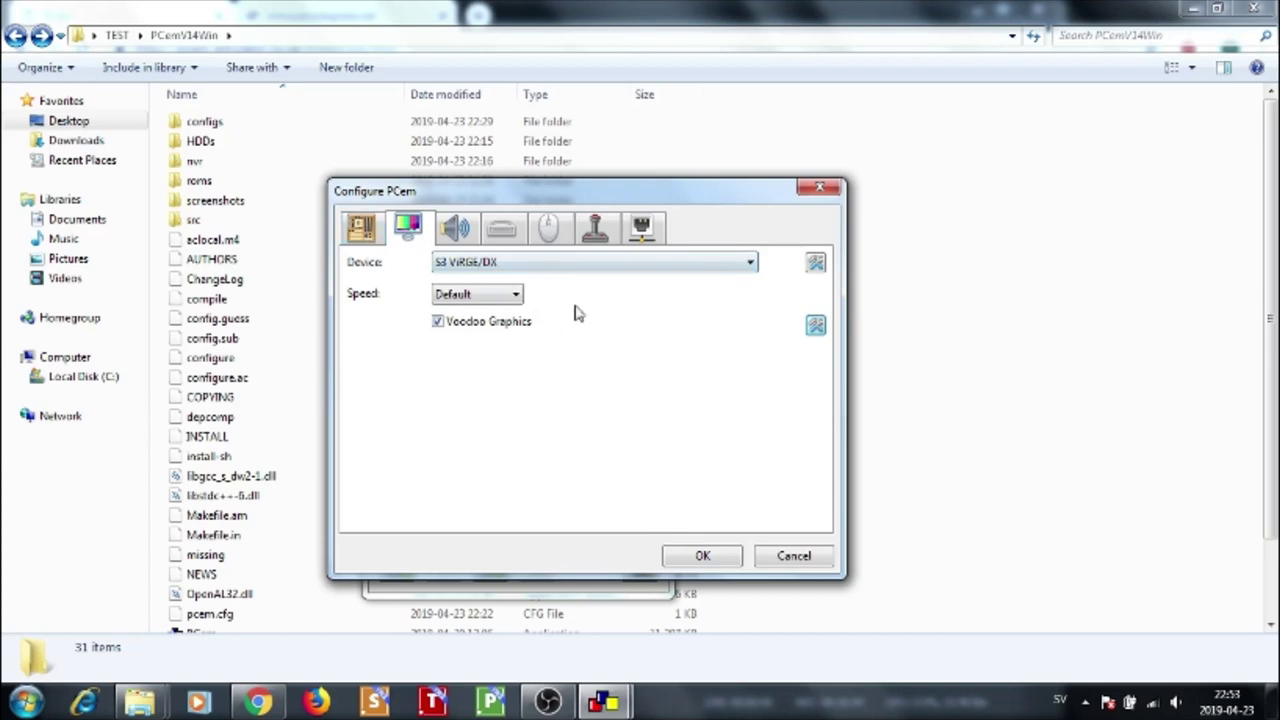
left_click(439, 325)
left_click(439, 324)
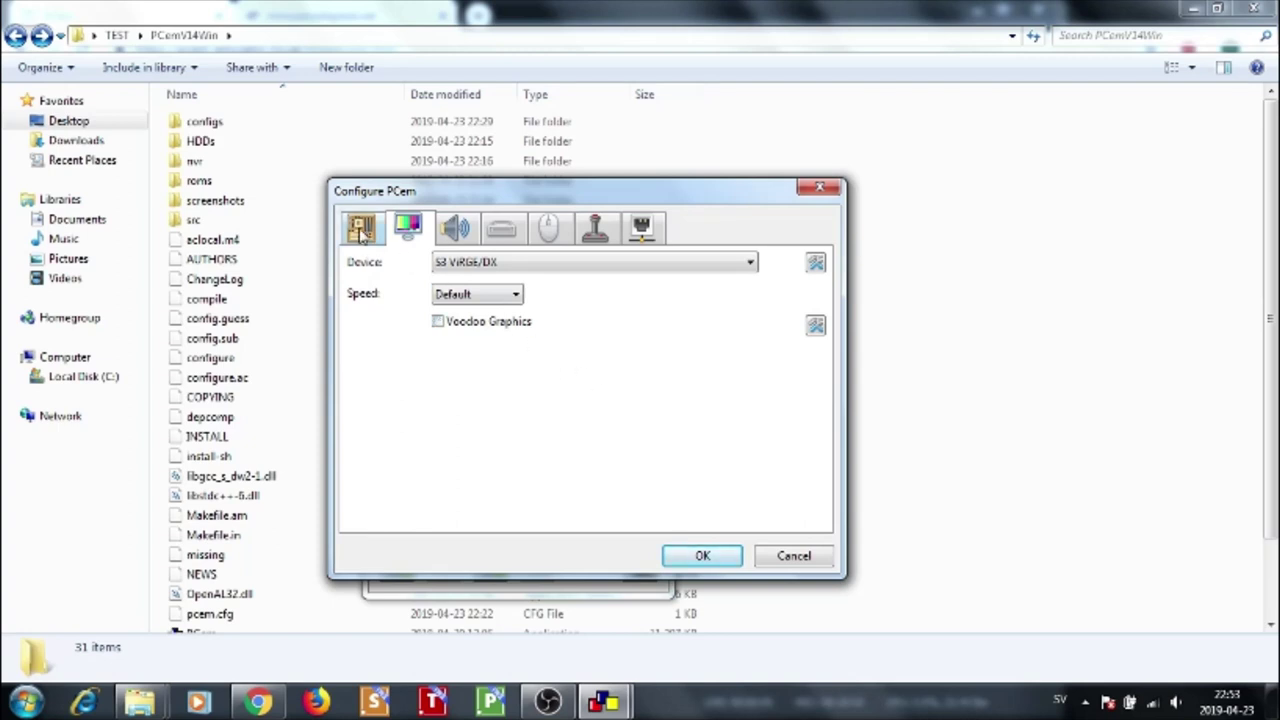
left_click(512, 264)
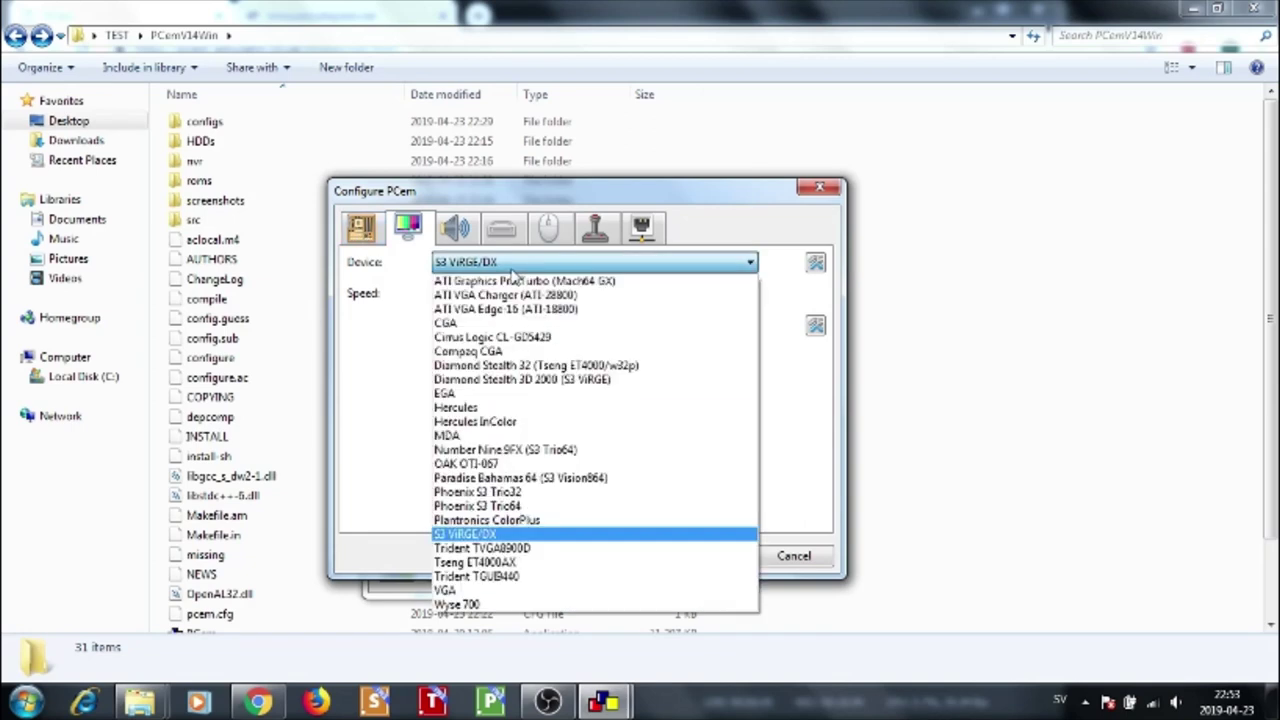
left_click(768, 428)
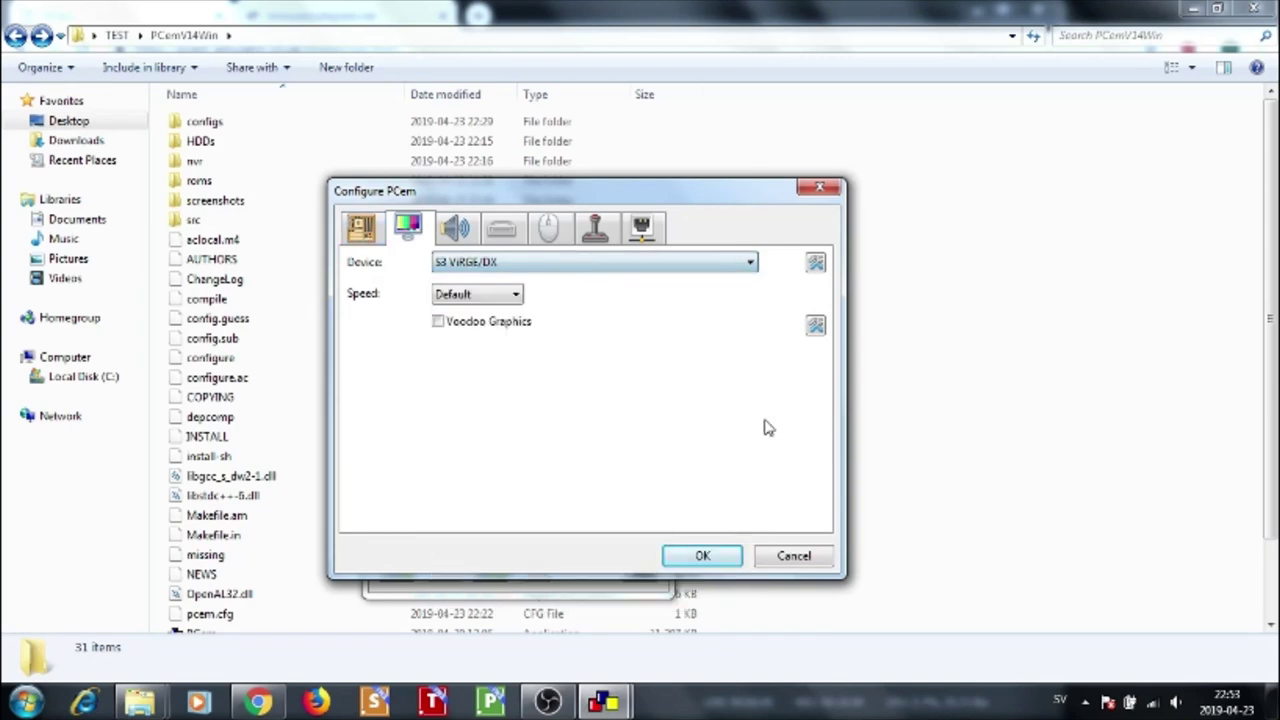
Examine the selectable sound devices in the configuration, leaving the sound device set to None
left_click(462, 232)
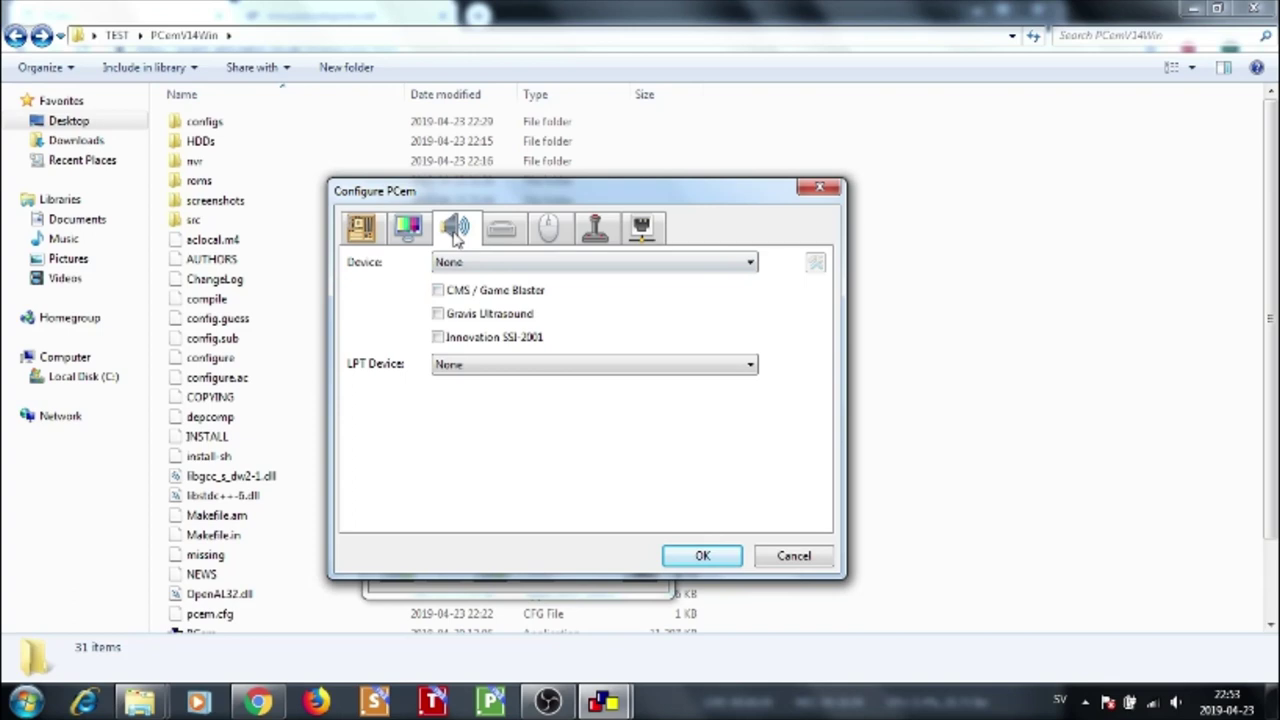
left_click(480, 264)
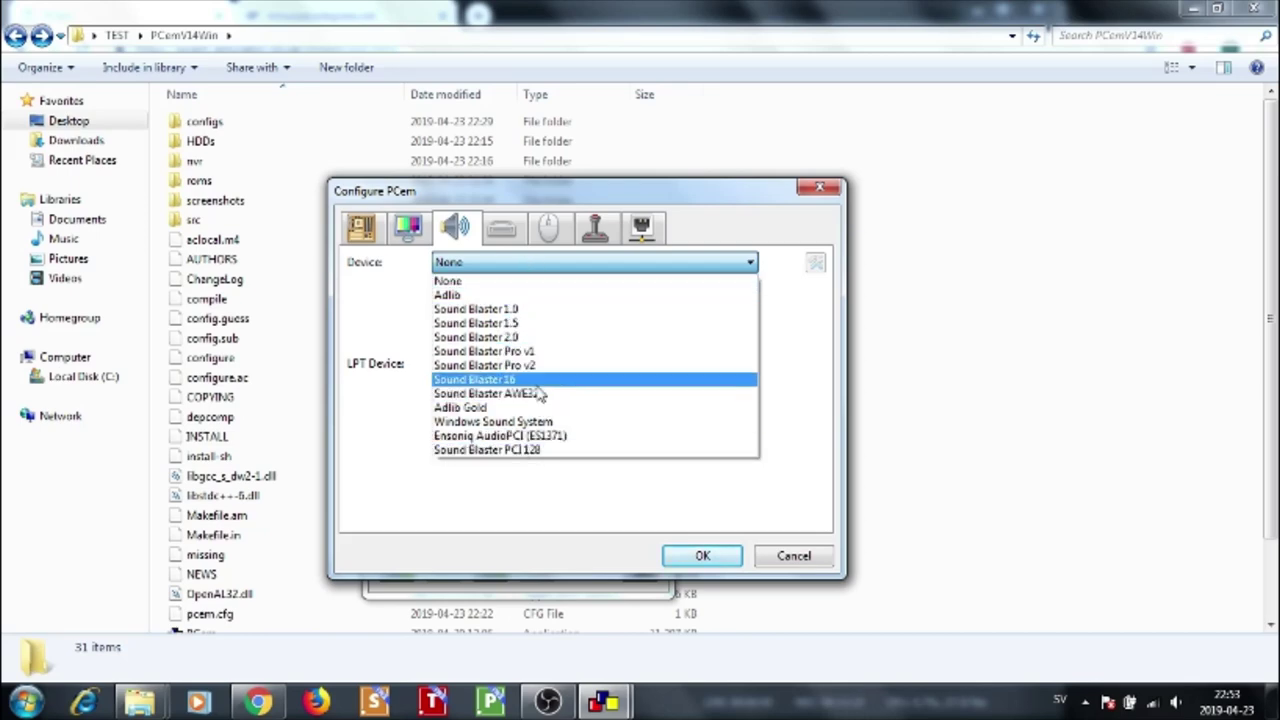
left_click(504, 284)
left_click(492, 263)
left_click(492, 263)
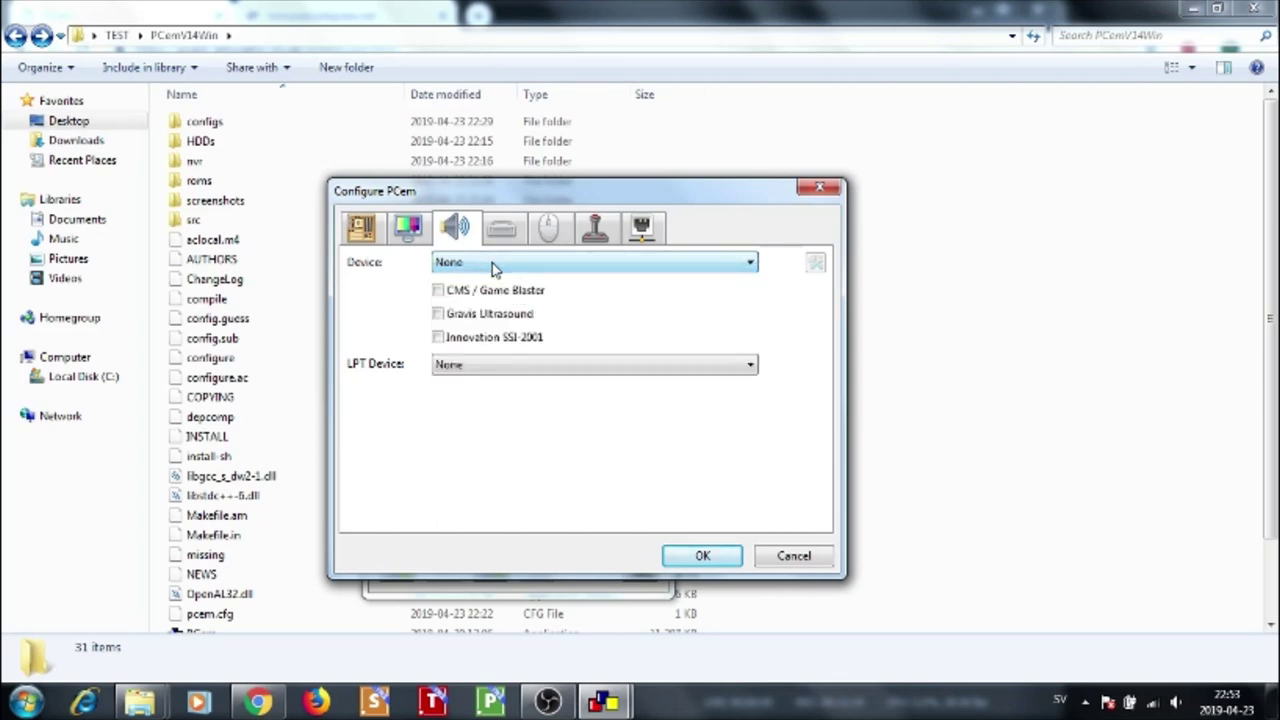
left_click(492, 263)
left_click(492, 263)
left_click(492, 263)
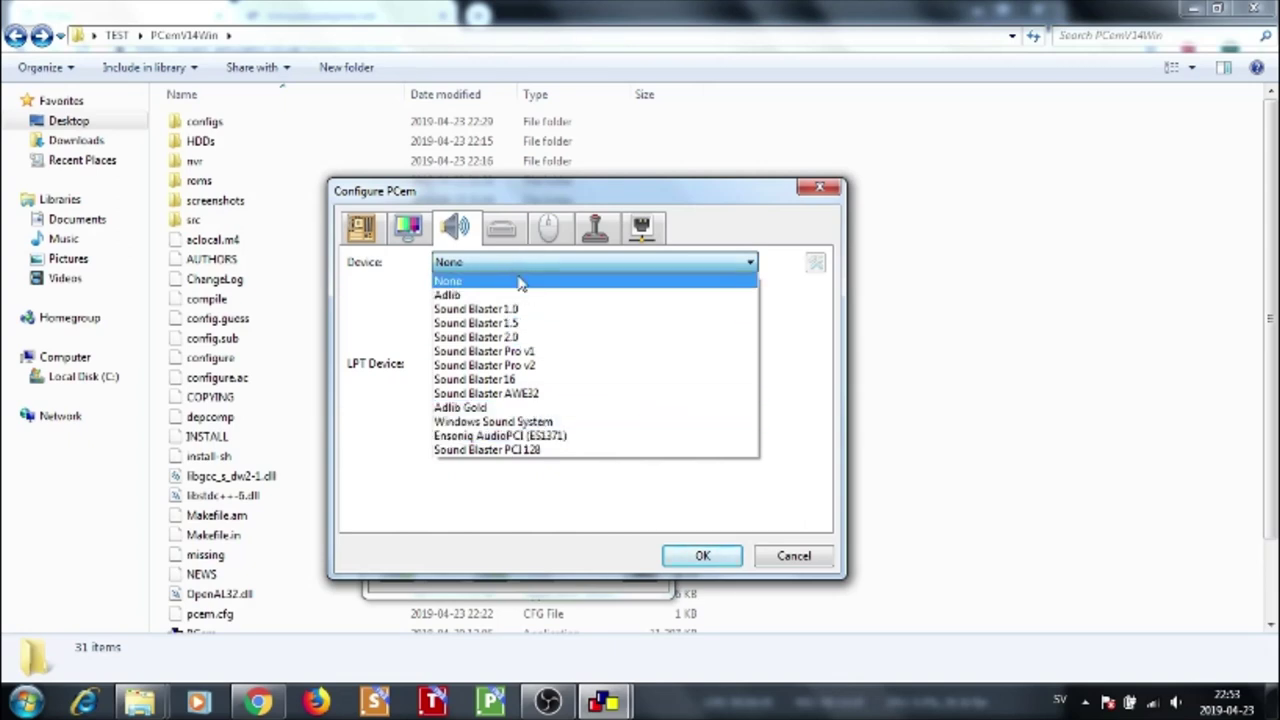
left_click(491, 263)
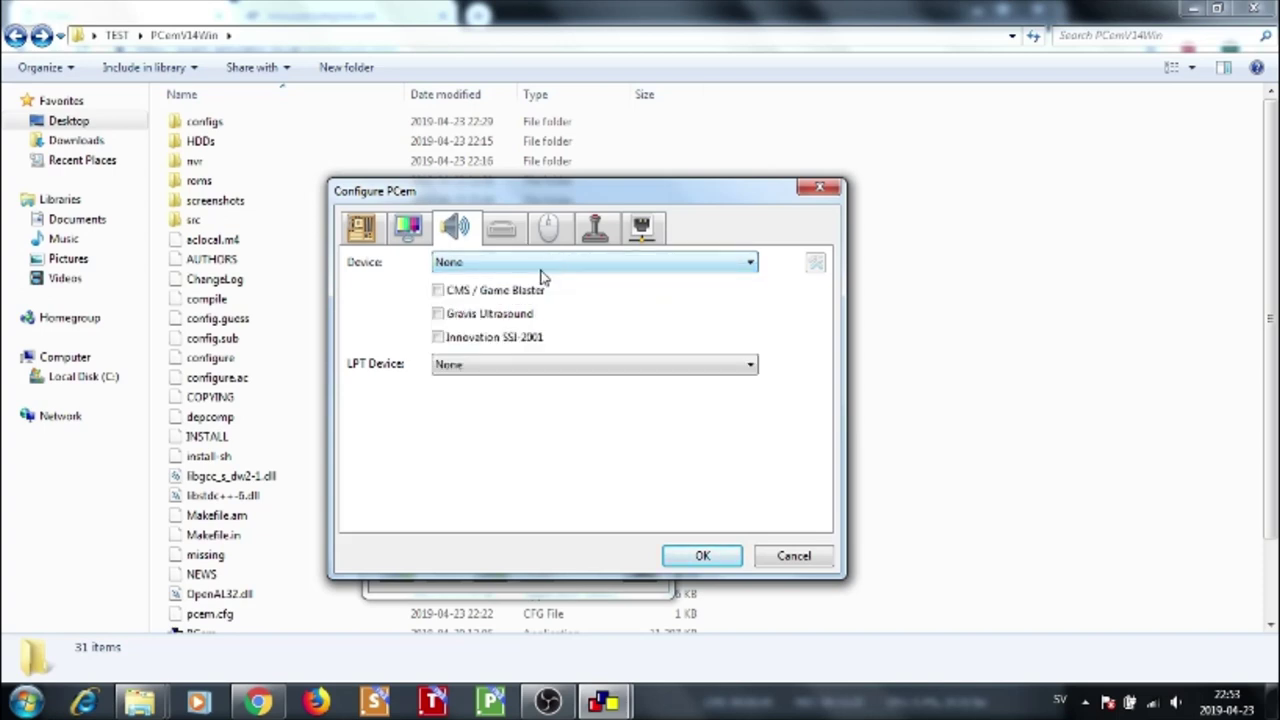
left_click(490, 266)
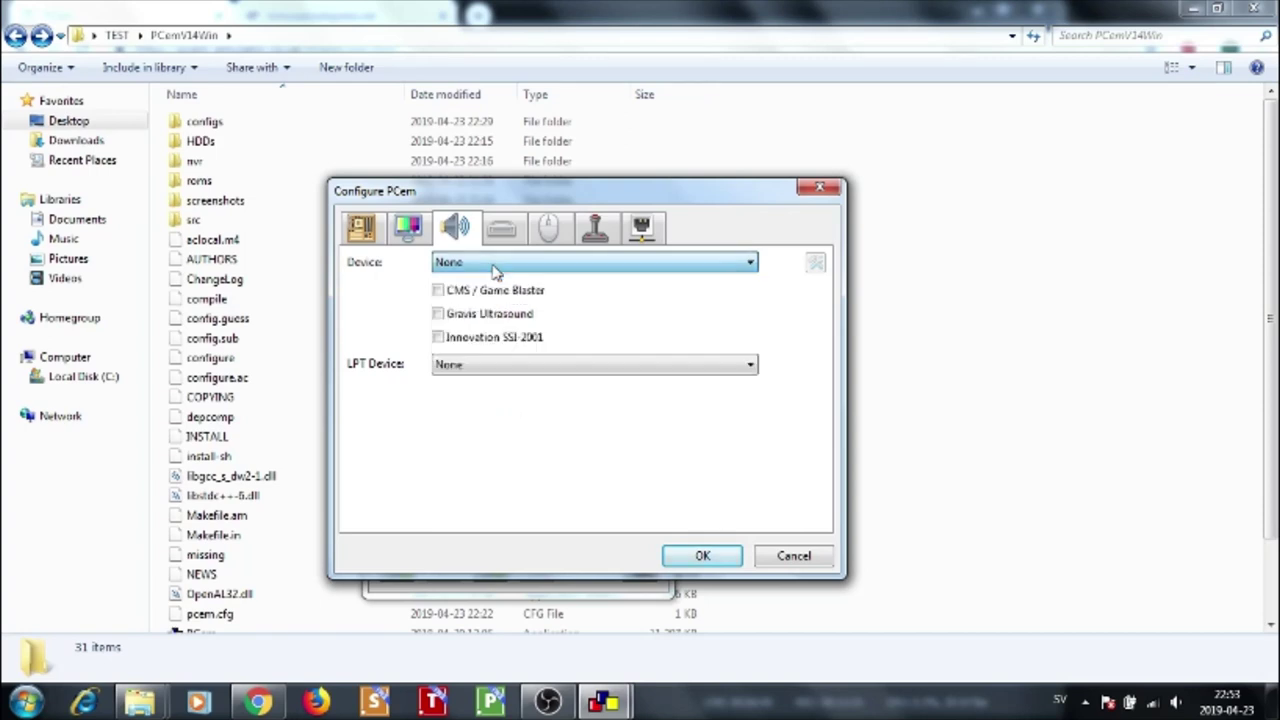
Look through the available joystick types, leaving Standard 2-button joystick(s) selected
left_click(596, 230)
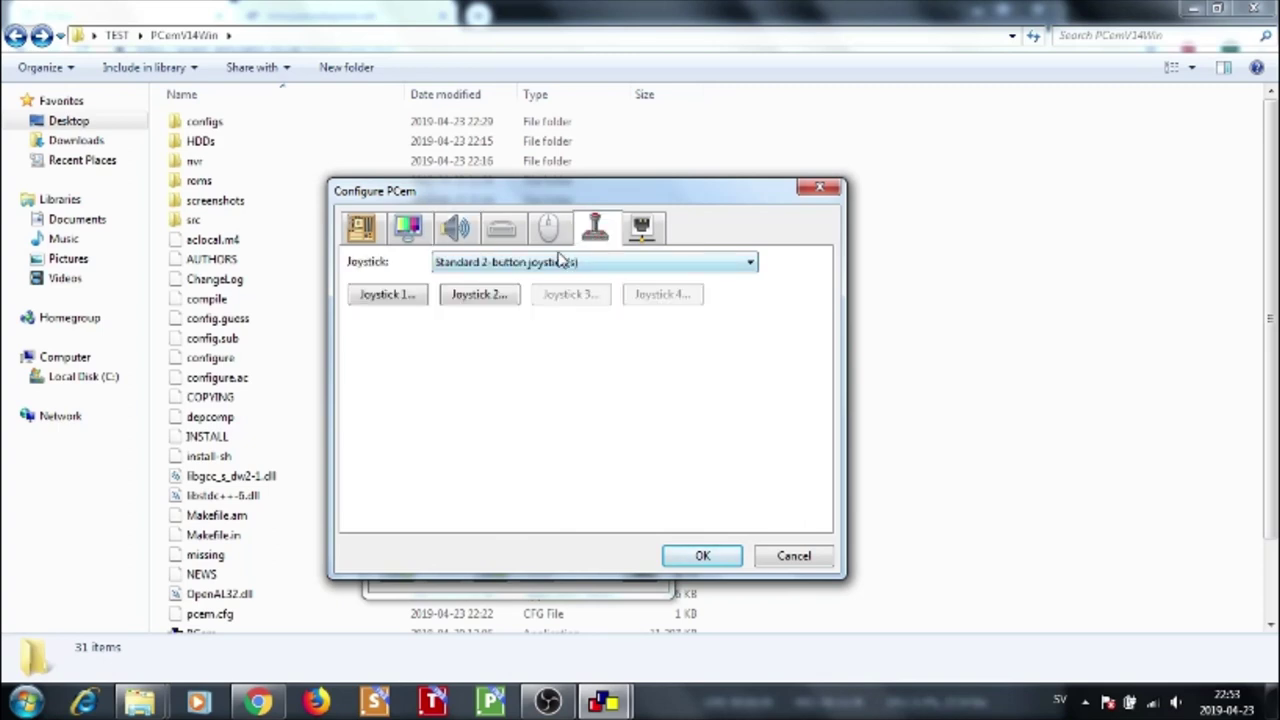
left_click(586, 263)
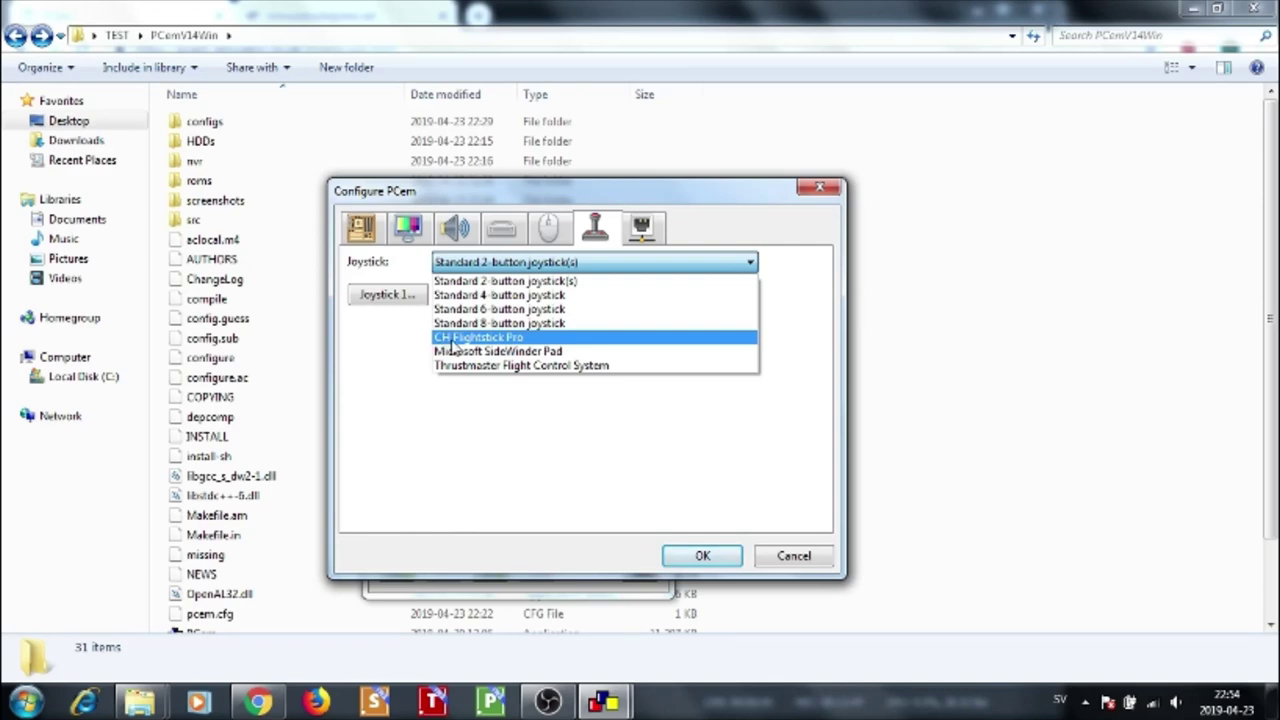
left_click(607, 235)
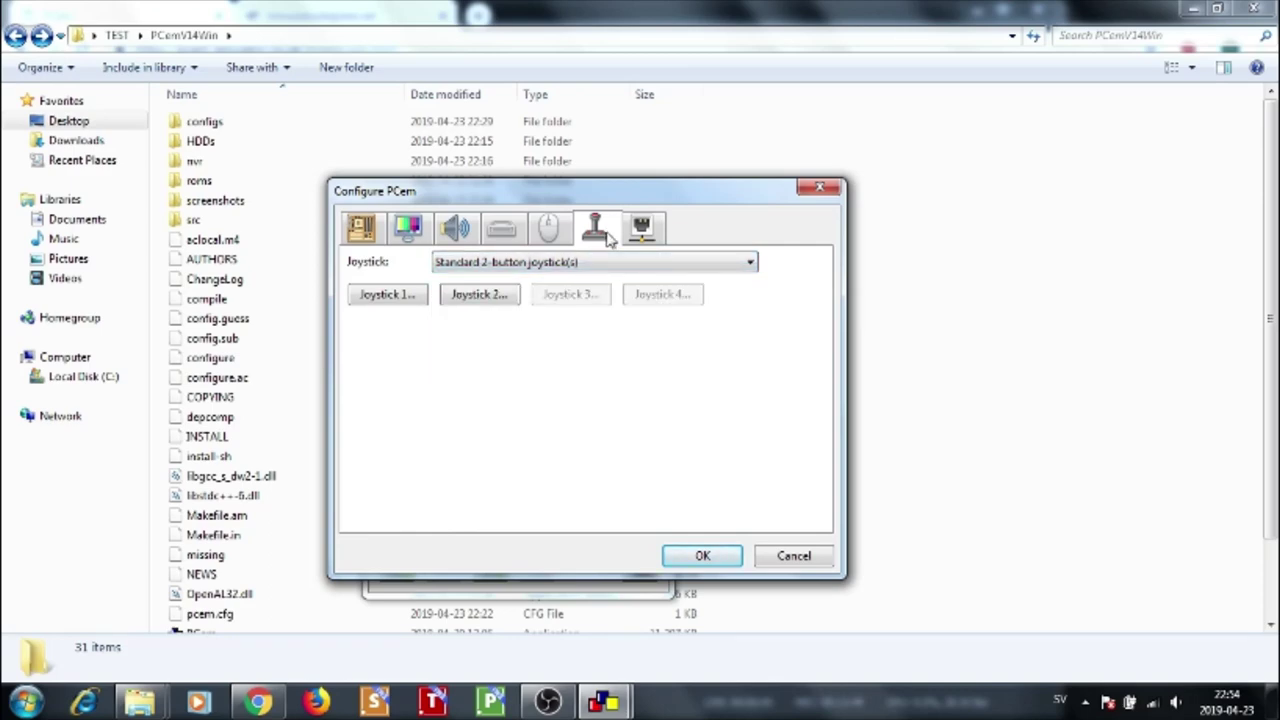
left_click(599, 262)
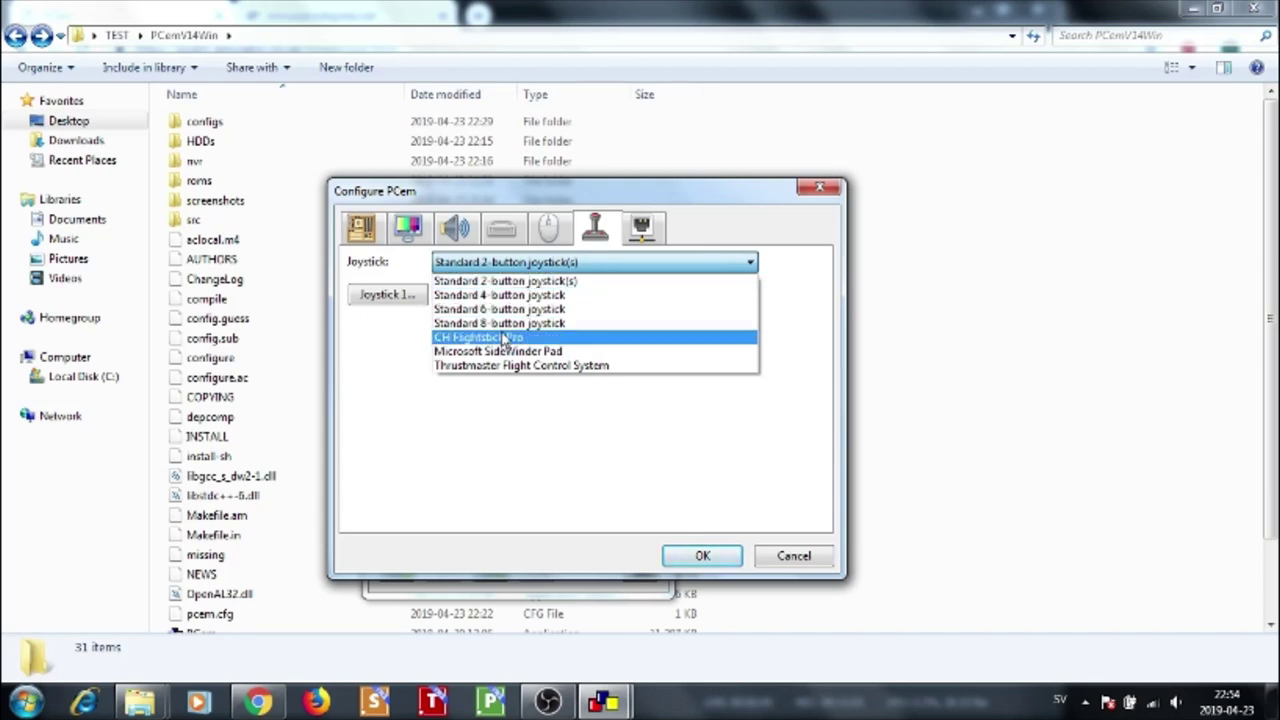
left_click(607, 232)
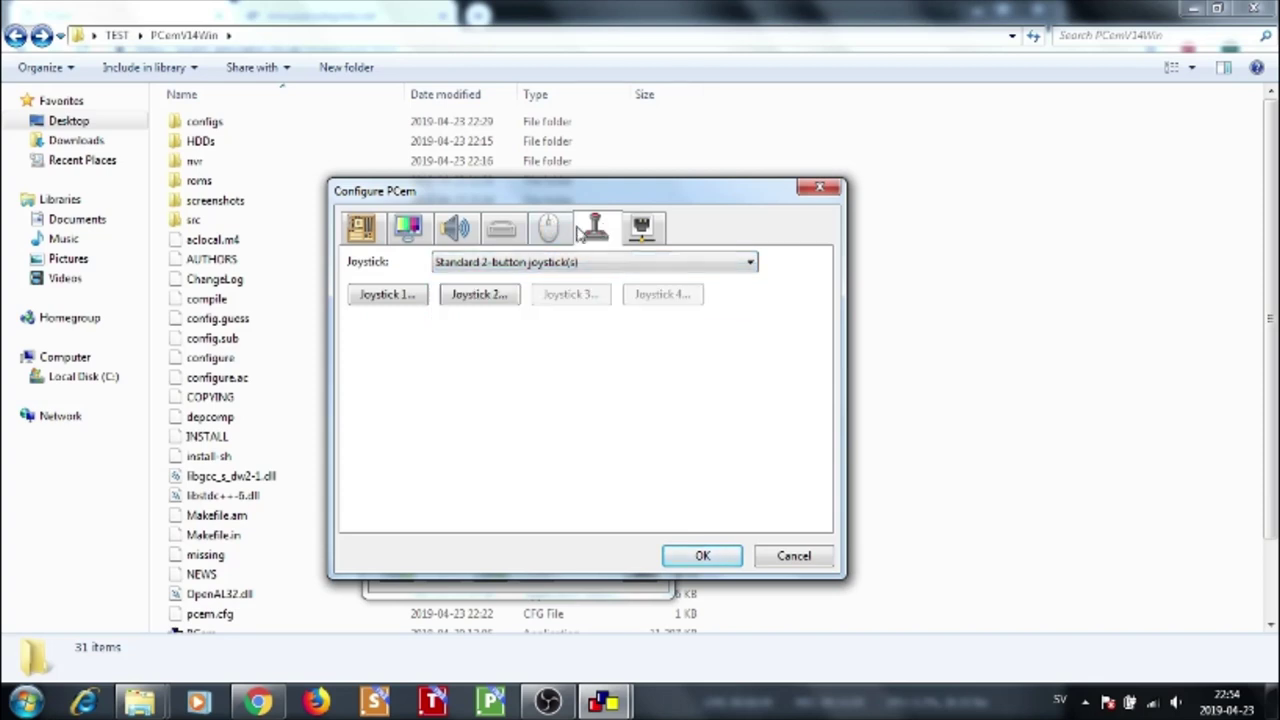
Check the available network card options, leaving the network card set to None
left_click(627, 231)
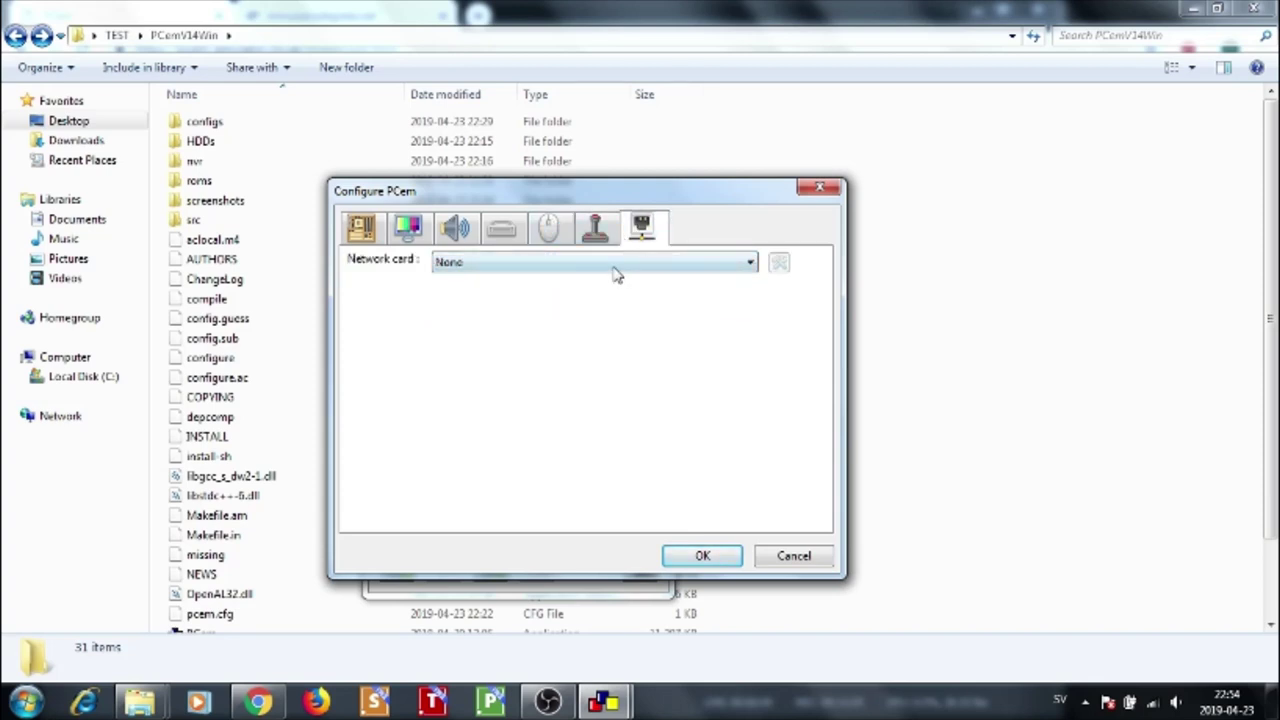
left_click(617, 270)
left_click(607, 268)
left_click(607, 266)
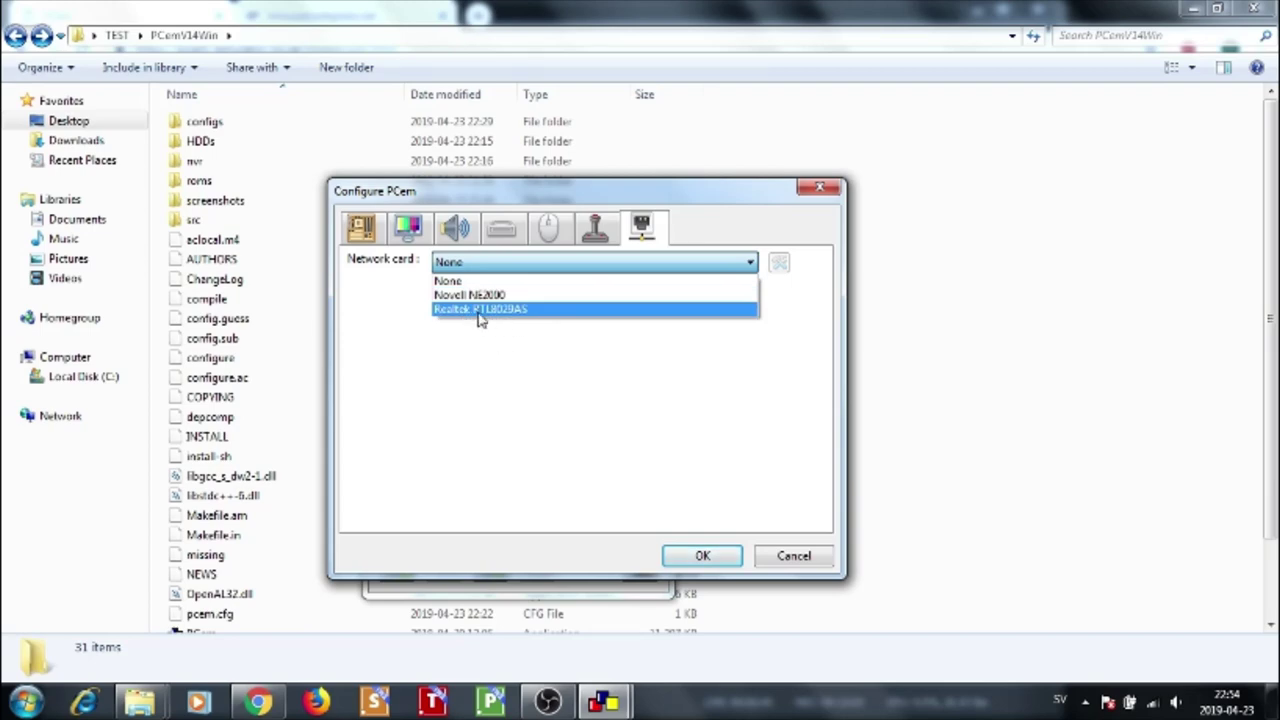
left_click(574, 354)
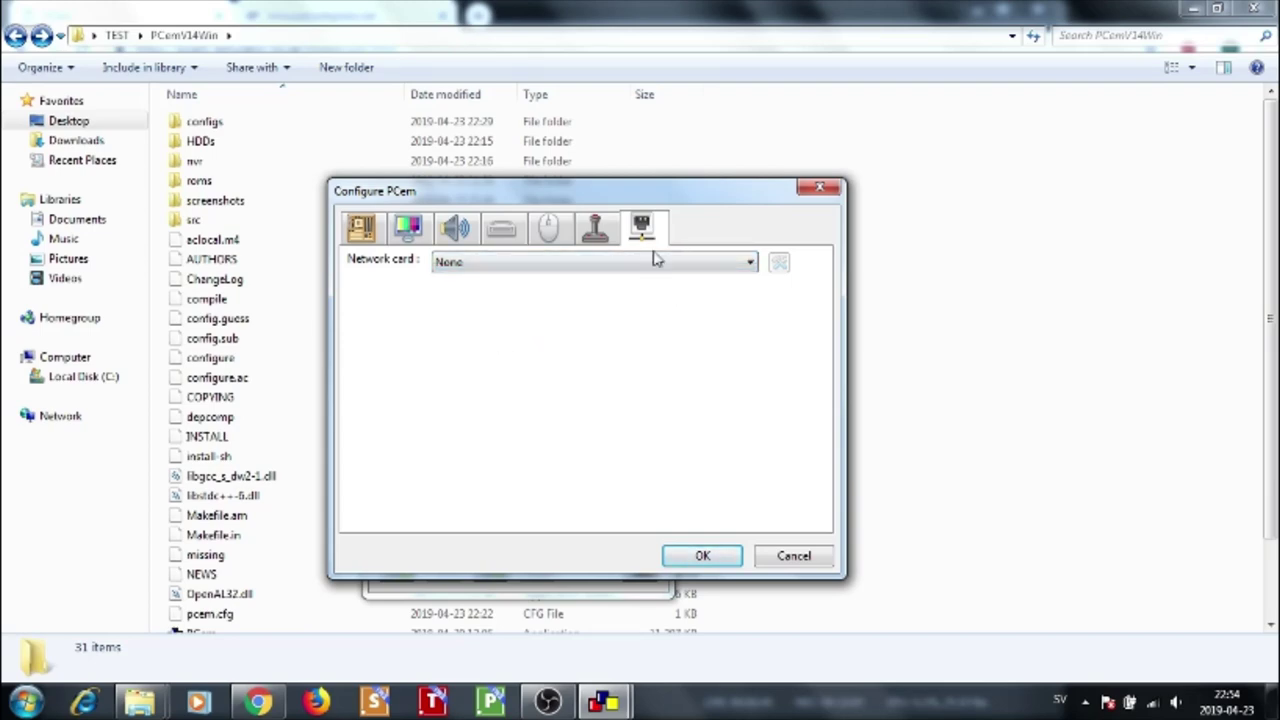
Set the machine to [286] IBM AT with the 286/8 CPU and 640 KB of memory
left_click(362, 229)
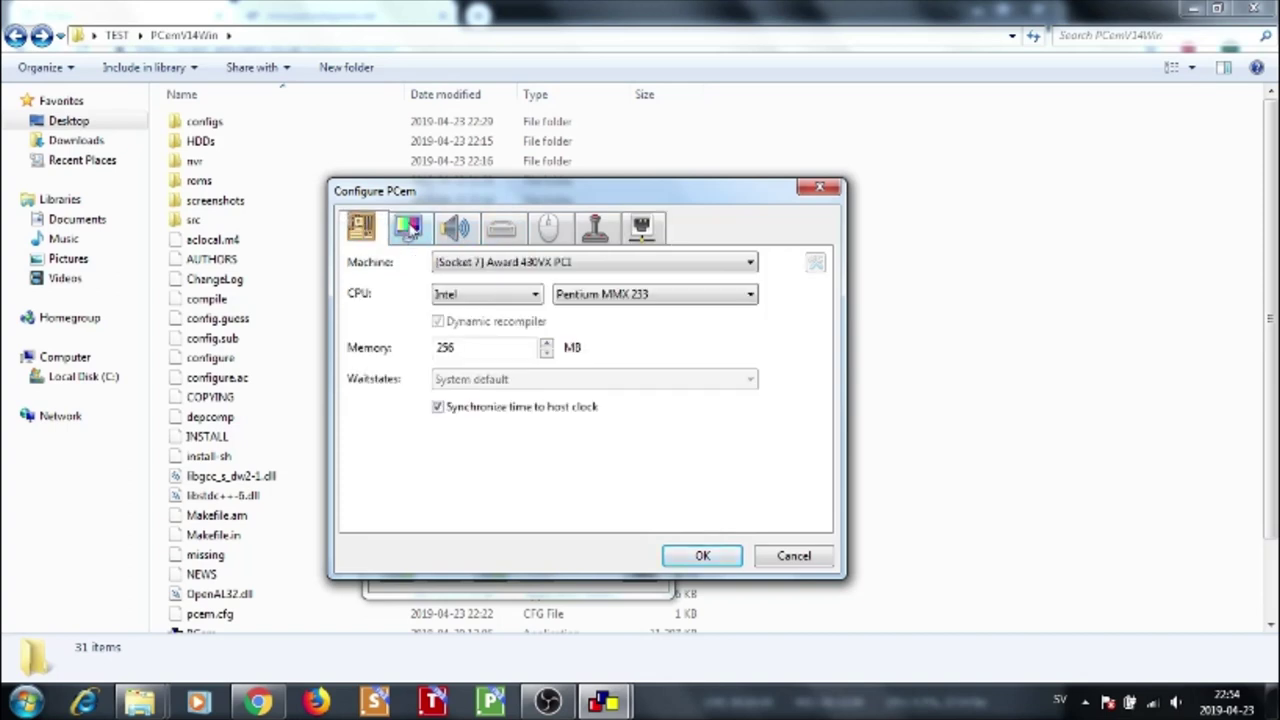
left_click(470, 262)
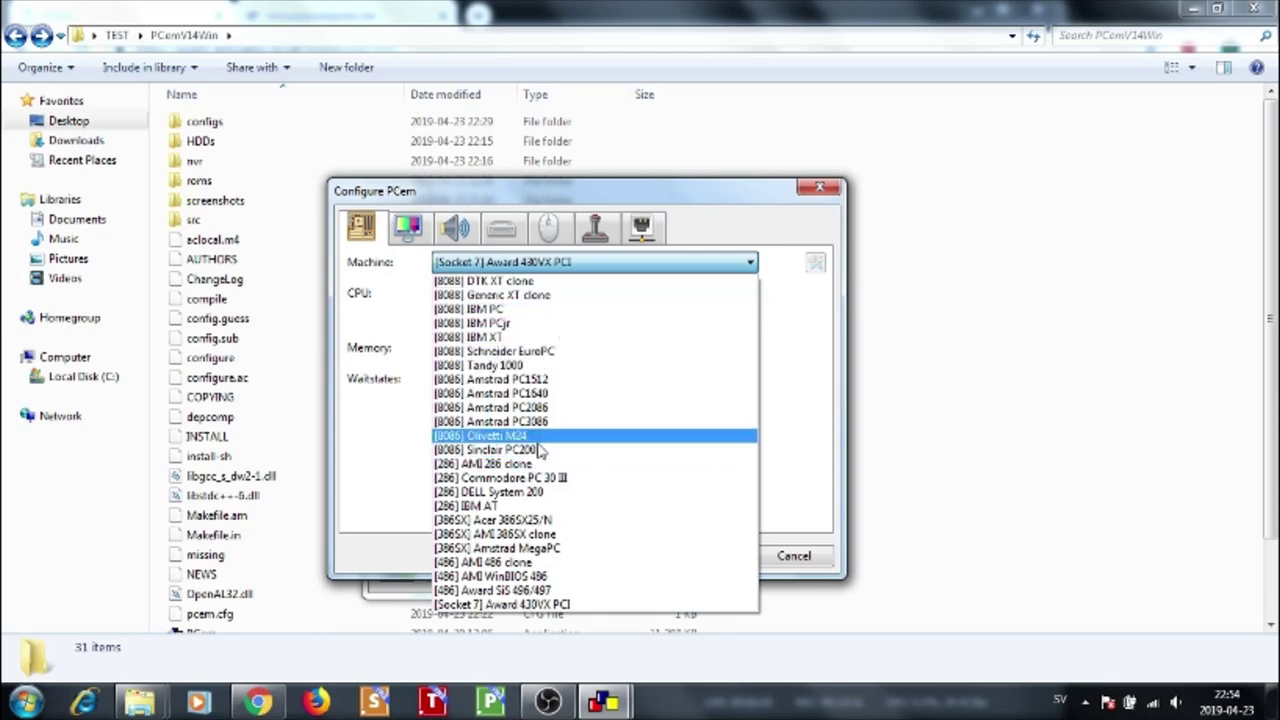
left_click(505, 505)
left_click(690, 296)
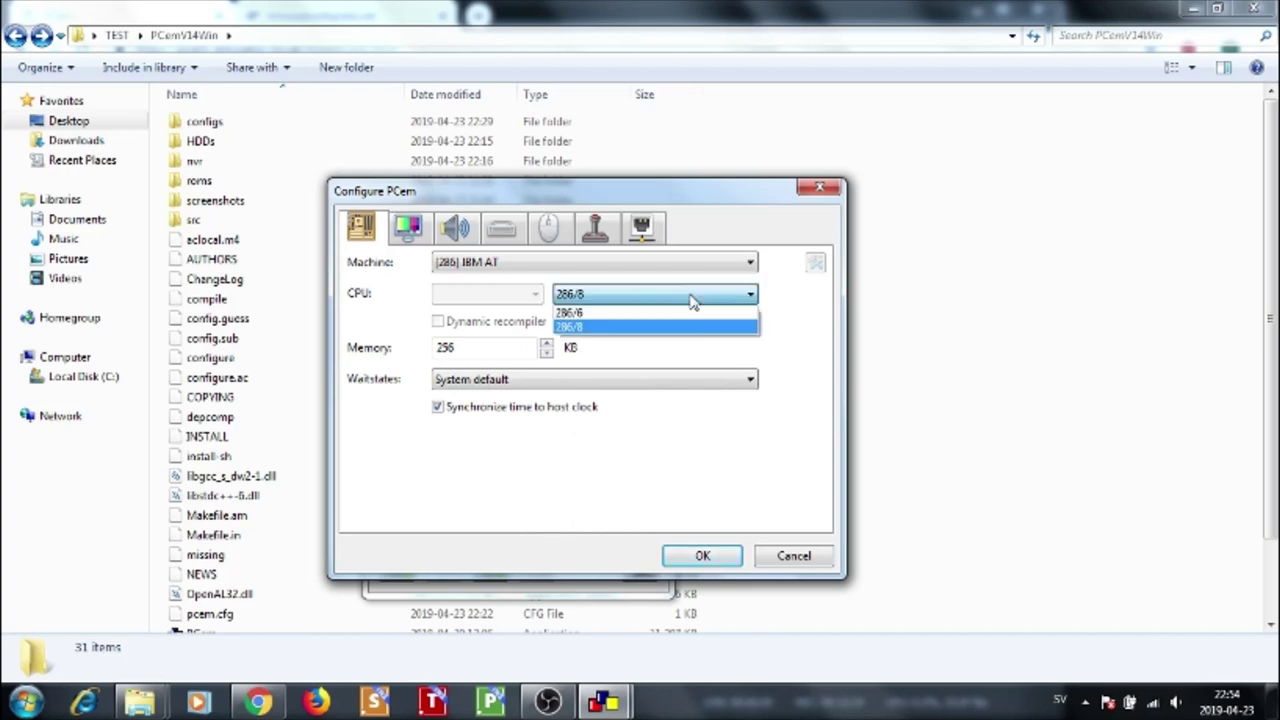
left_click(596, 327)
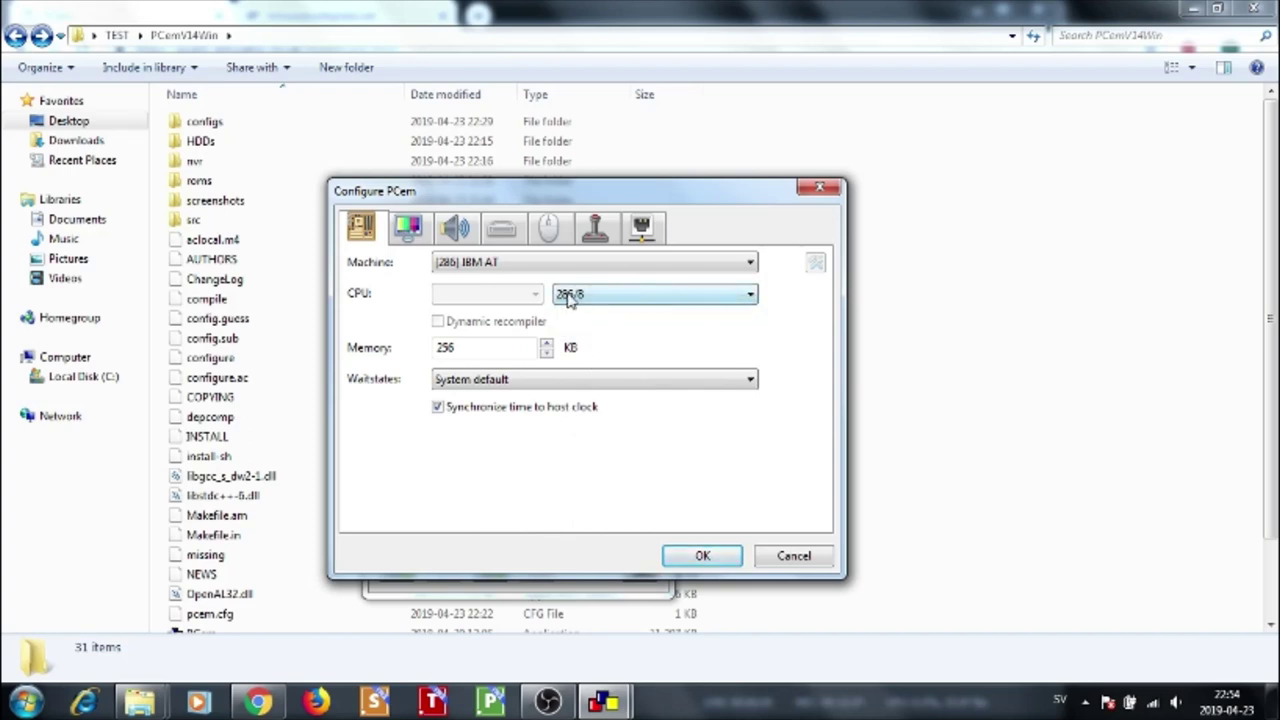
left_click_drag(474, 350, 440, 348)
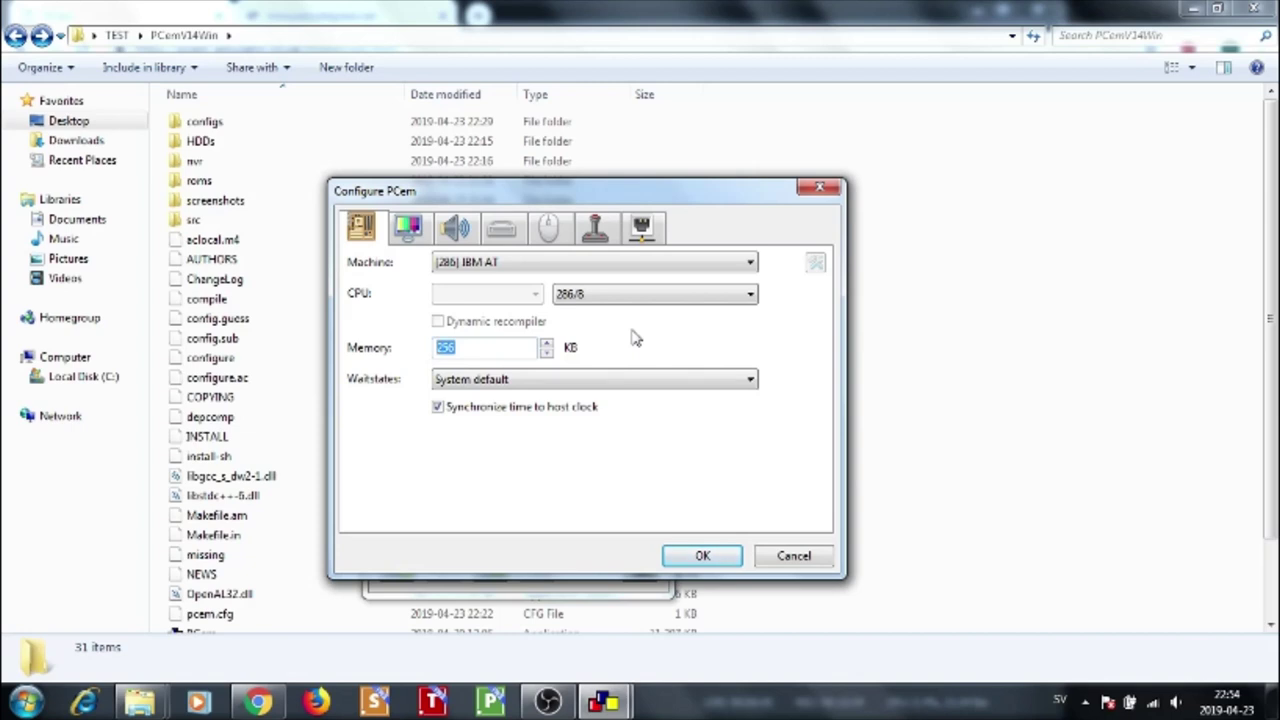
type("640")
Change the configuration's video device to EGA
left_click(418, 228)
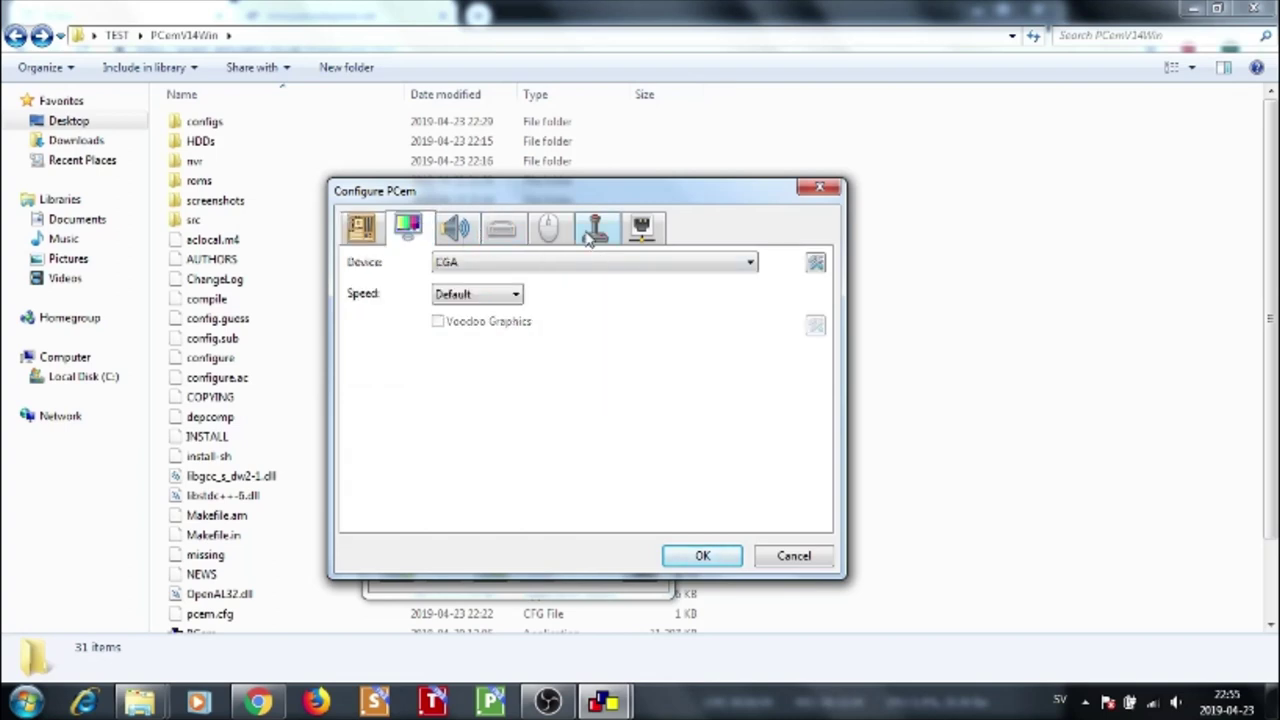
left_click(598, 263)
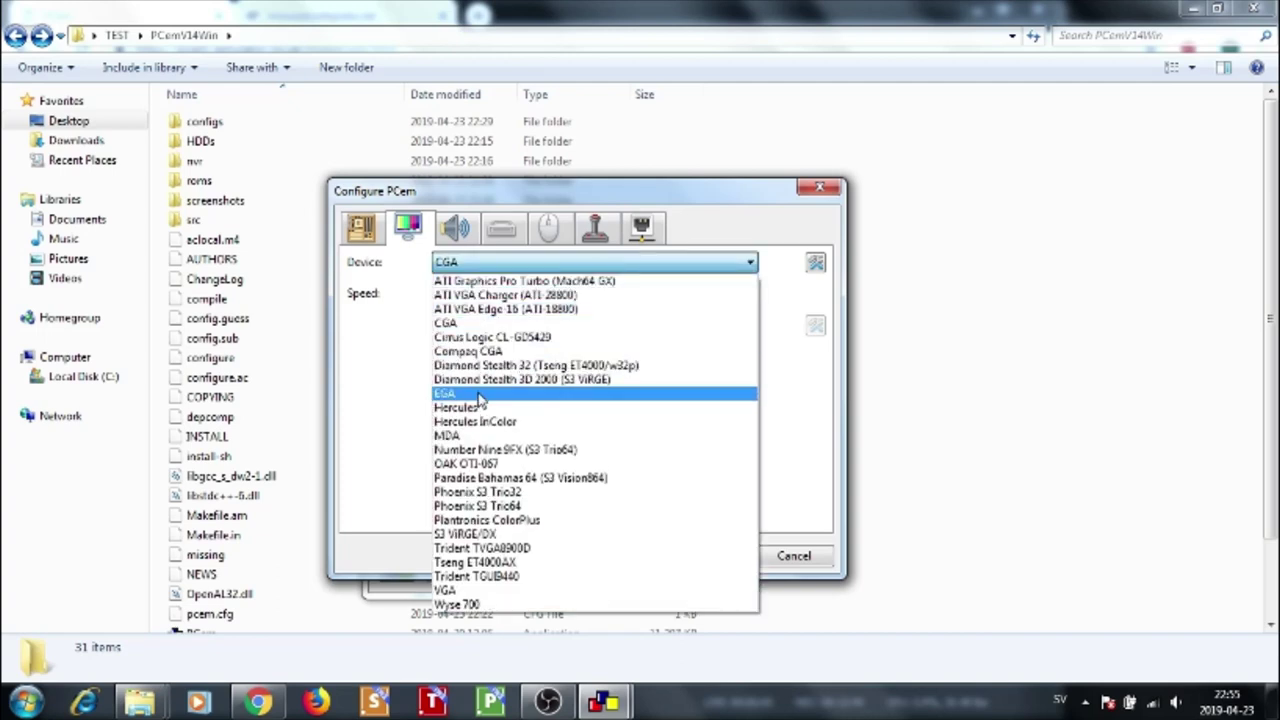
left_click(447, 396)
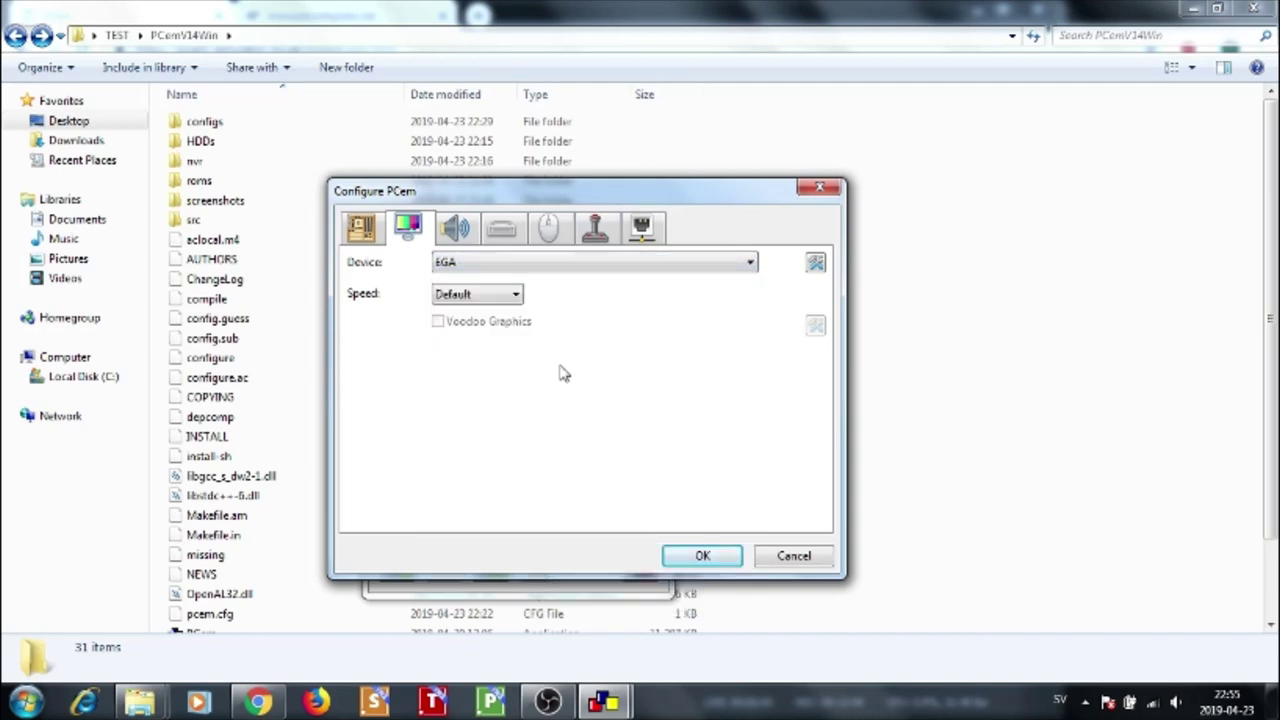
Configure the EGA card with 256 kB memory and the EGA Monochrome (amber) monitor type, keeping the video speed at Default
left_click(815, 262)
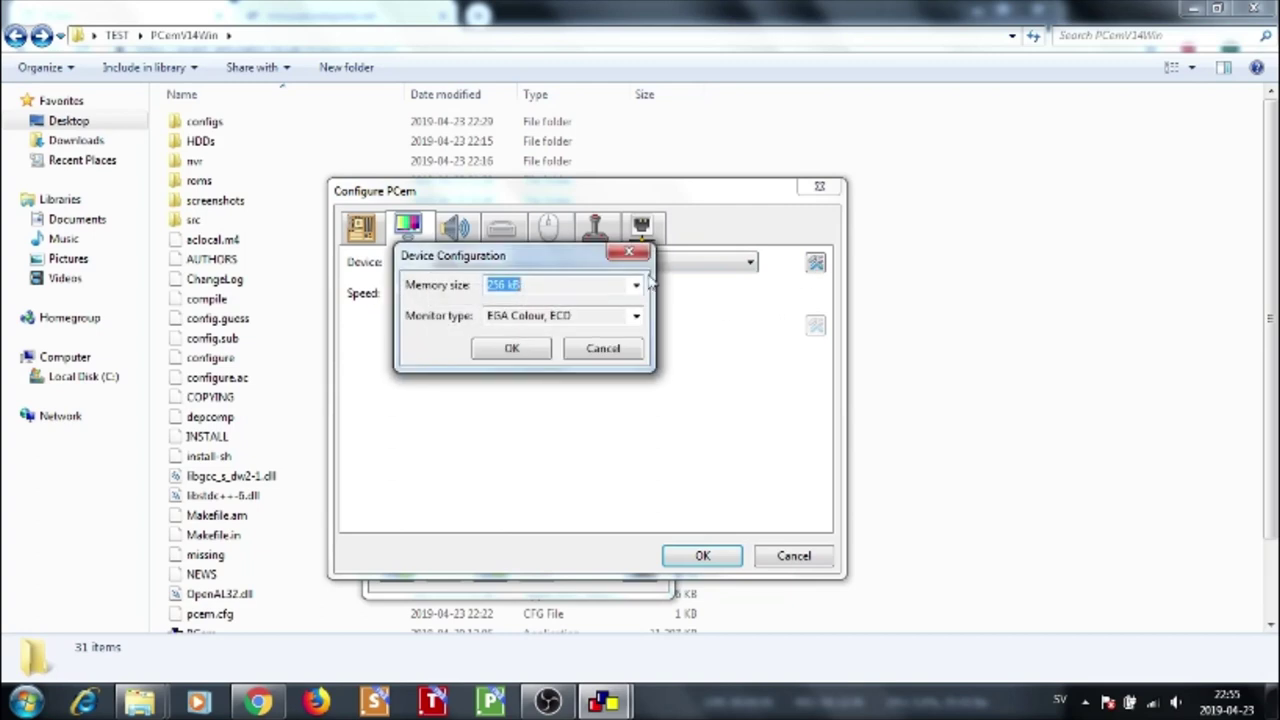
left_click(636, 316)
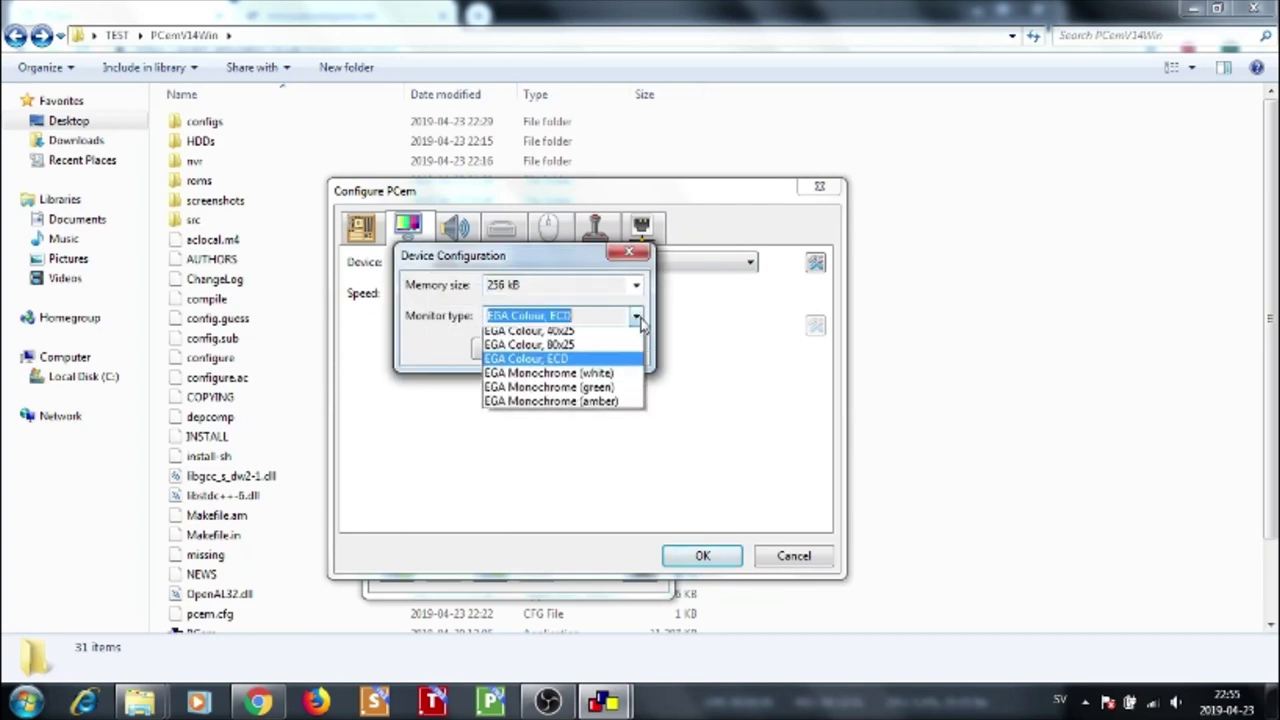
left_click(598, 407)
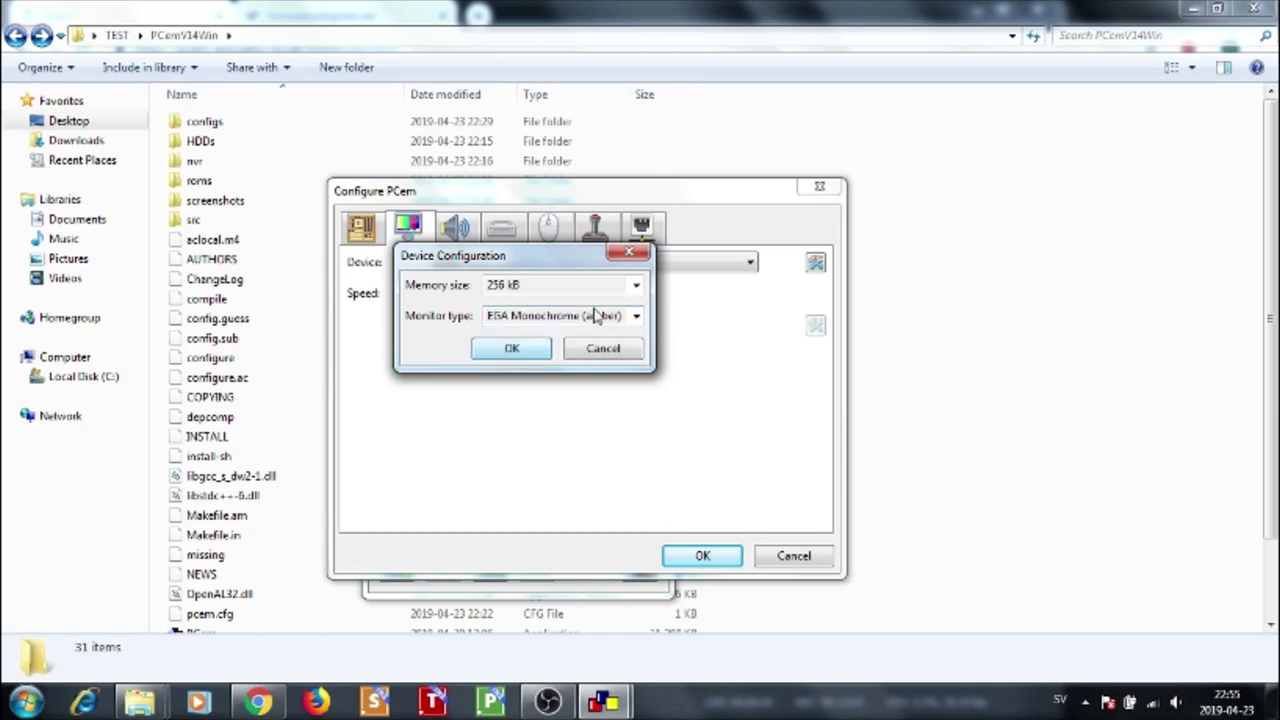
left_click(634, 285)
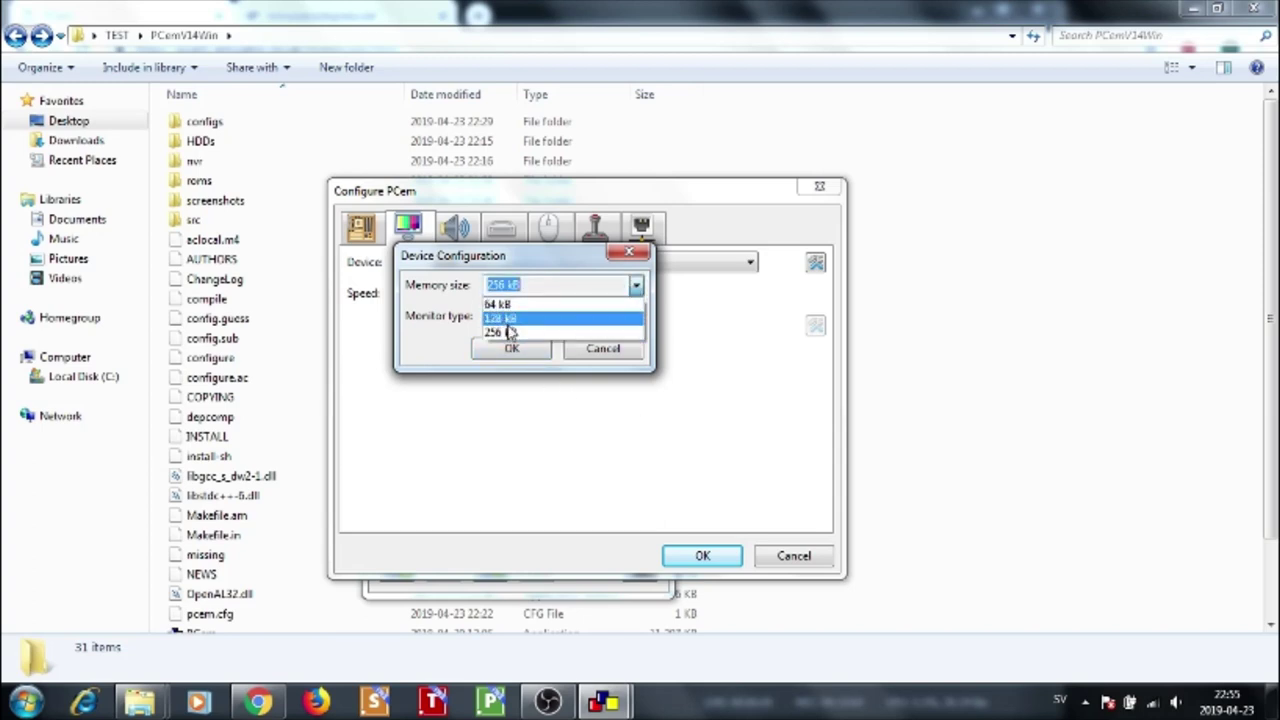
left_click(508, 332)
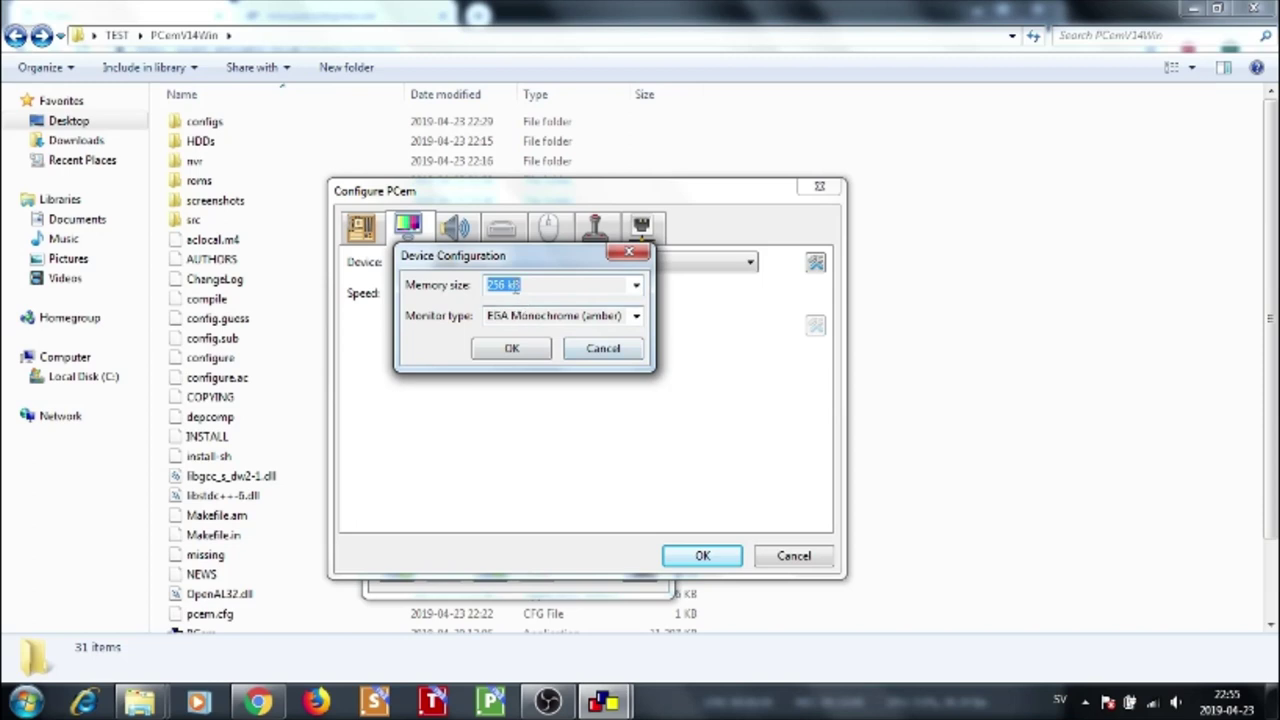
left_click(512, 350)
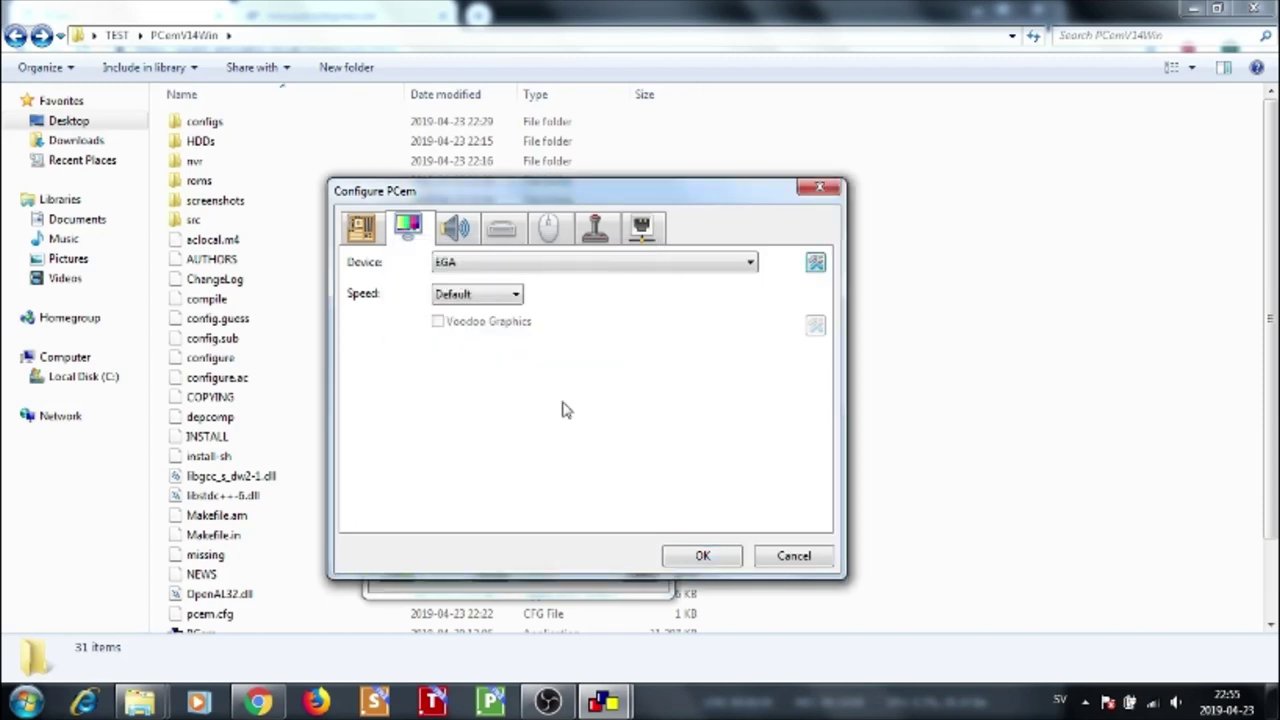
left_click(515, 297)
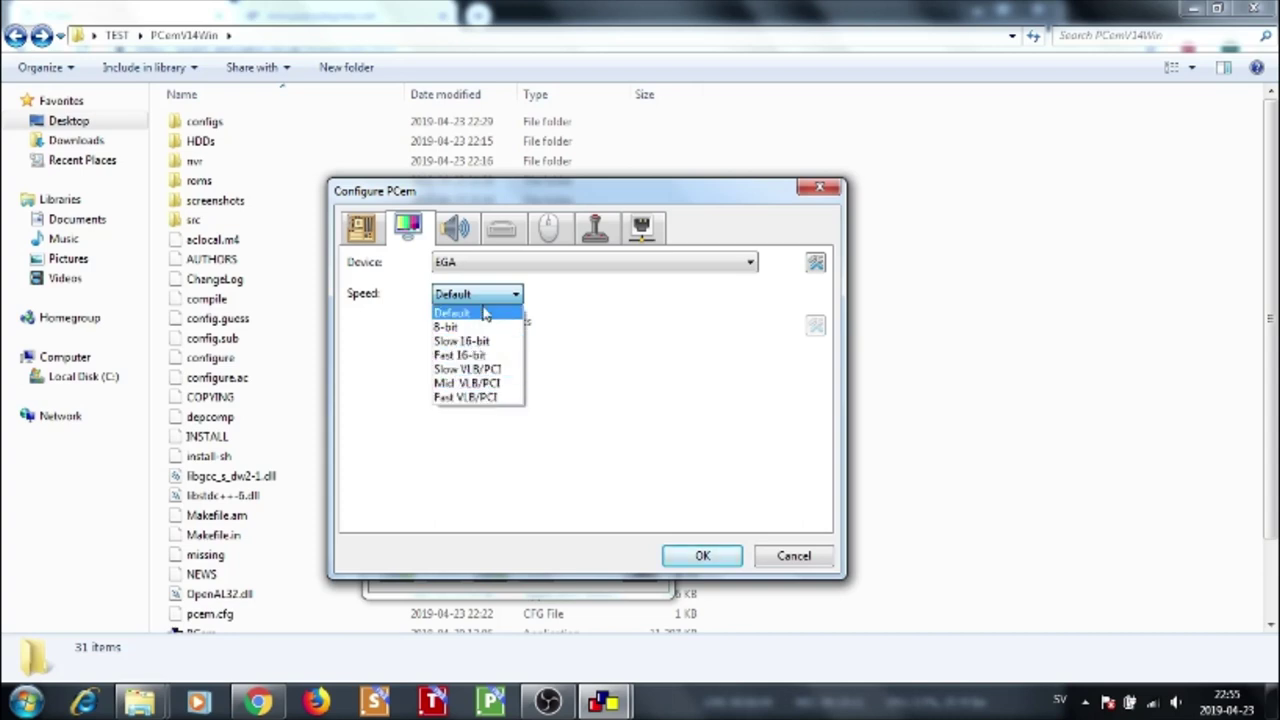
left_click(489, 295)
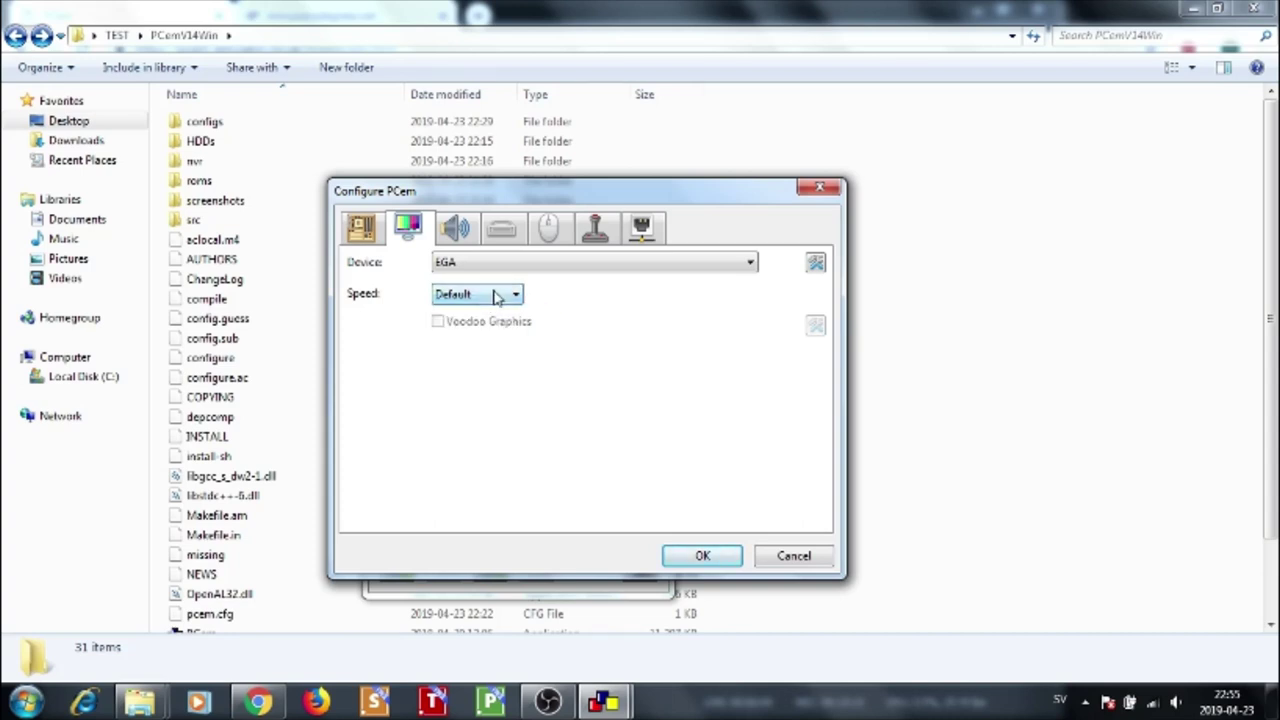
Keep the video speed at Default and set the sound device to Adlib
left_click(492, 294)
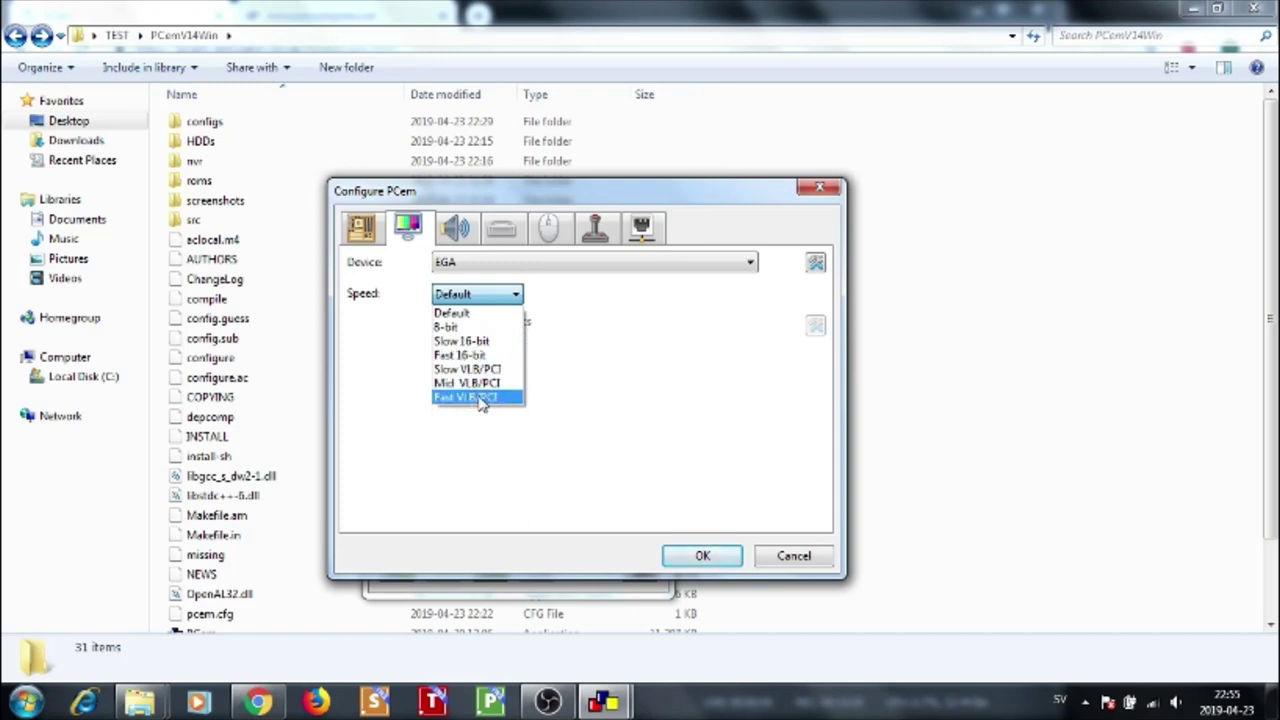
left_click(466, 315)
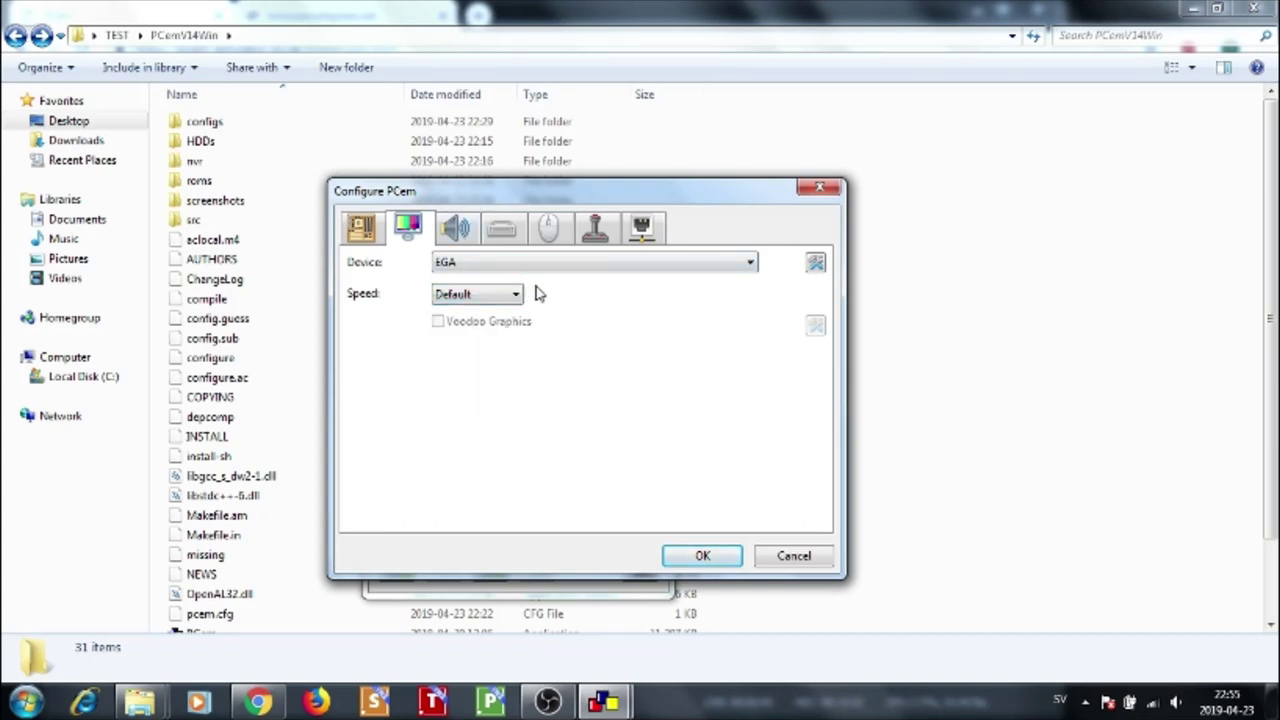
left_click(458, 229)
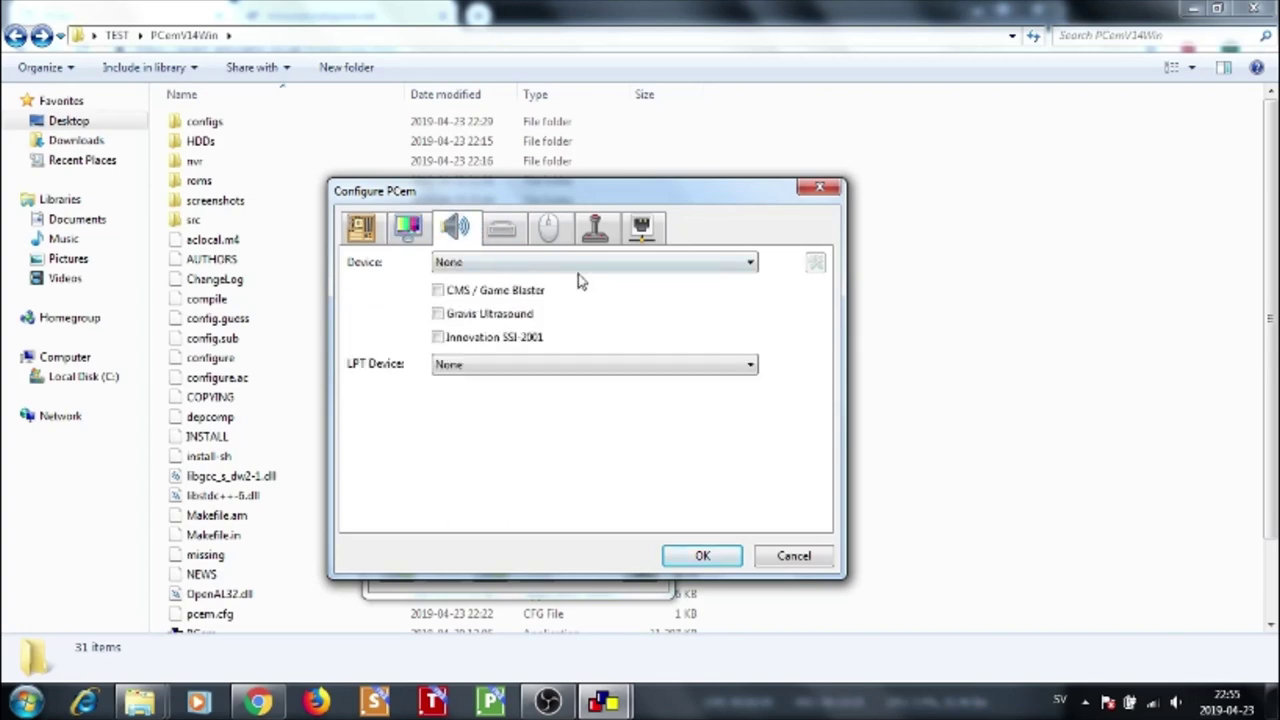
left_click(496, 262)
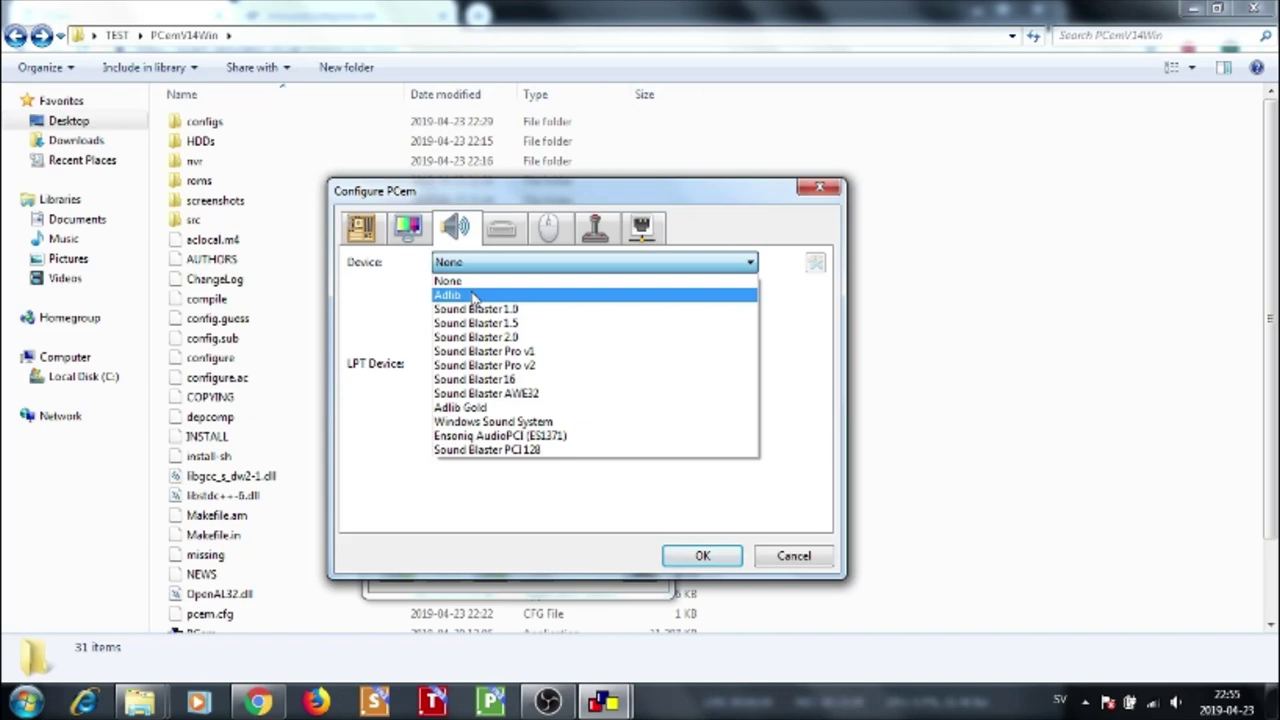
left_click(475, 296)
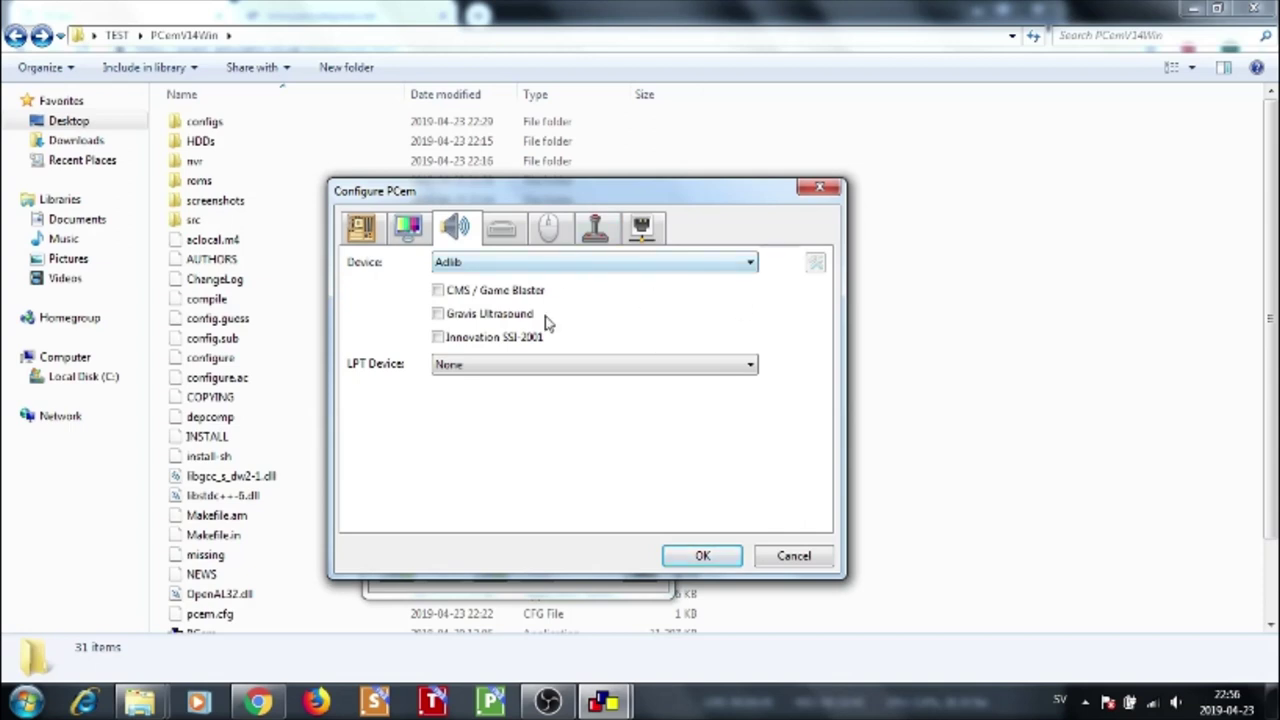
left_click(514, 229)
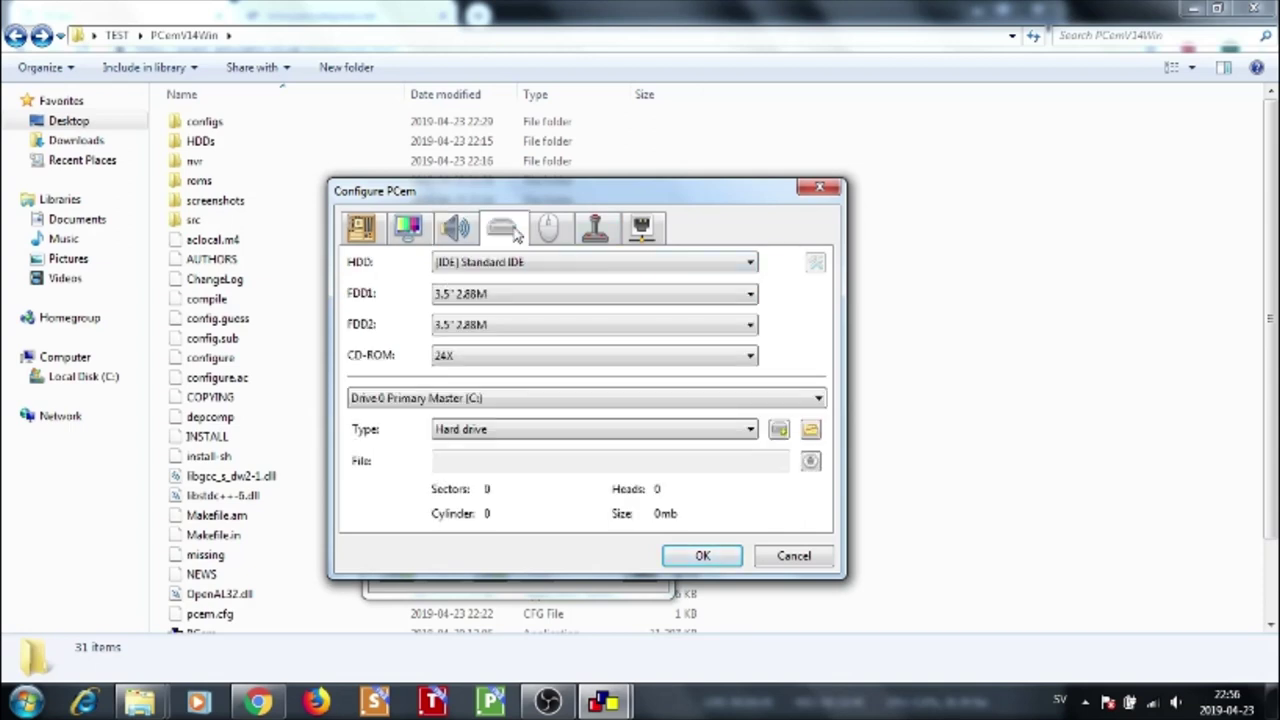
left_click(466, 230)
left_click(430, 228)
left_click(375, 230)
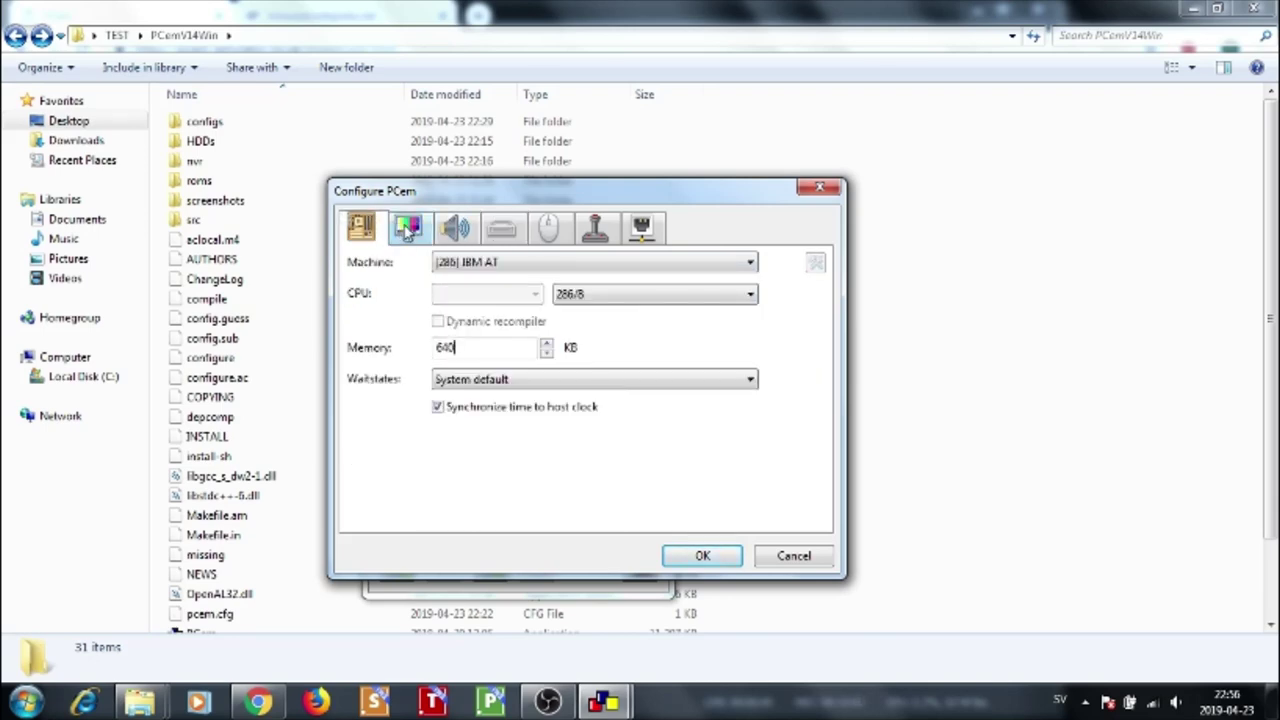
left_click(407, 228)
left_click(458, 234)
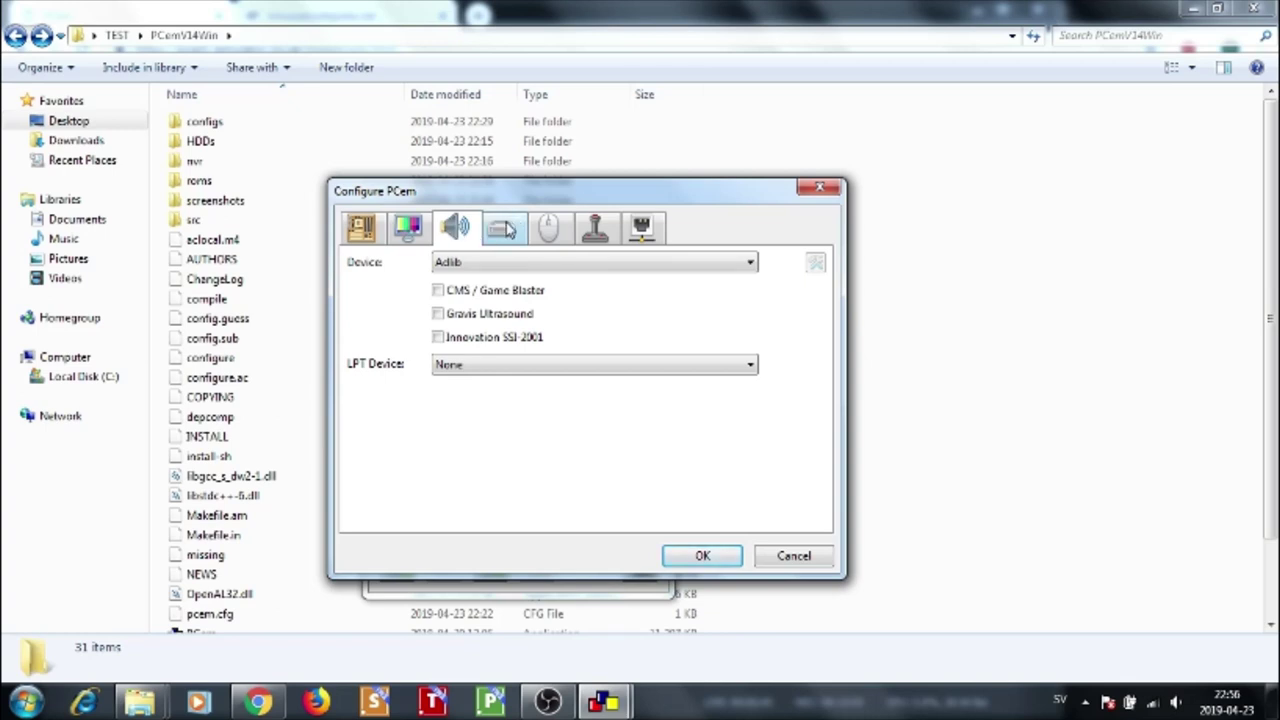
Check the available hard disk controllers for the machine, keeping [IDE] Standard IDE selected
left_click(503, 229)
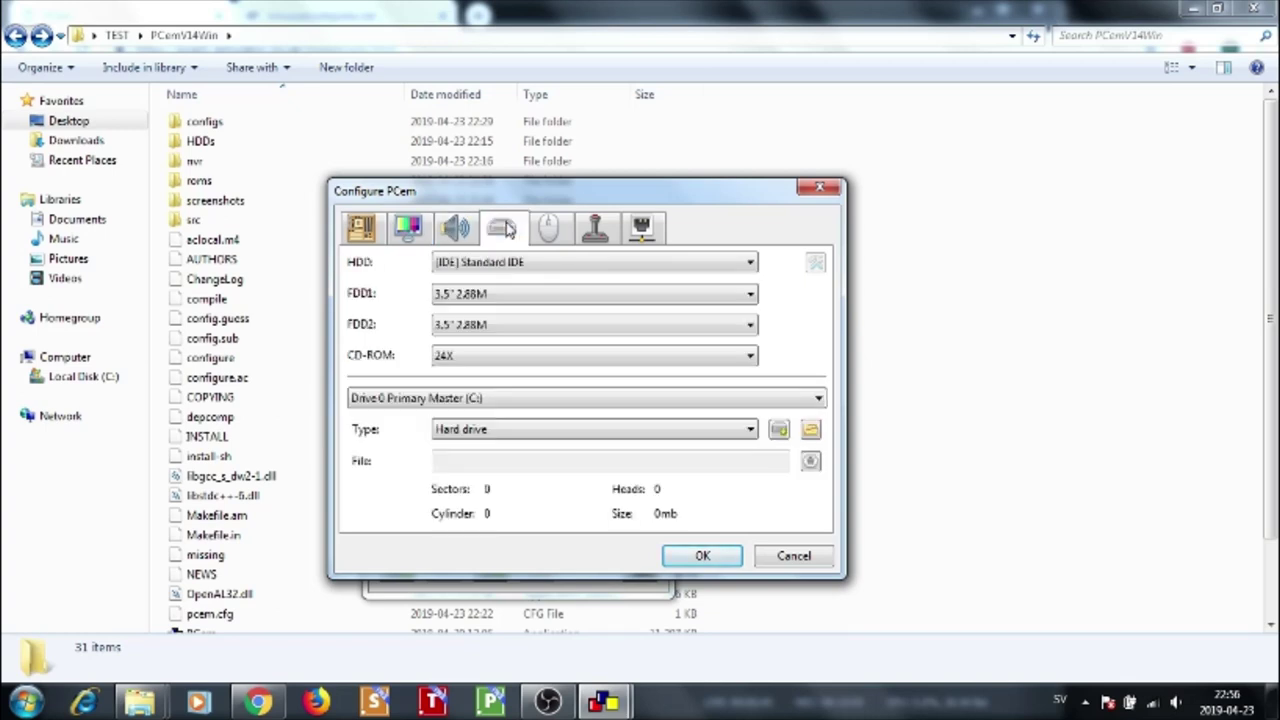
left_click(533, 266)
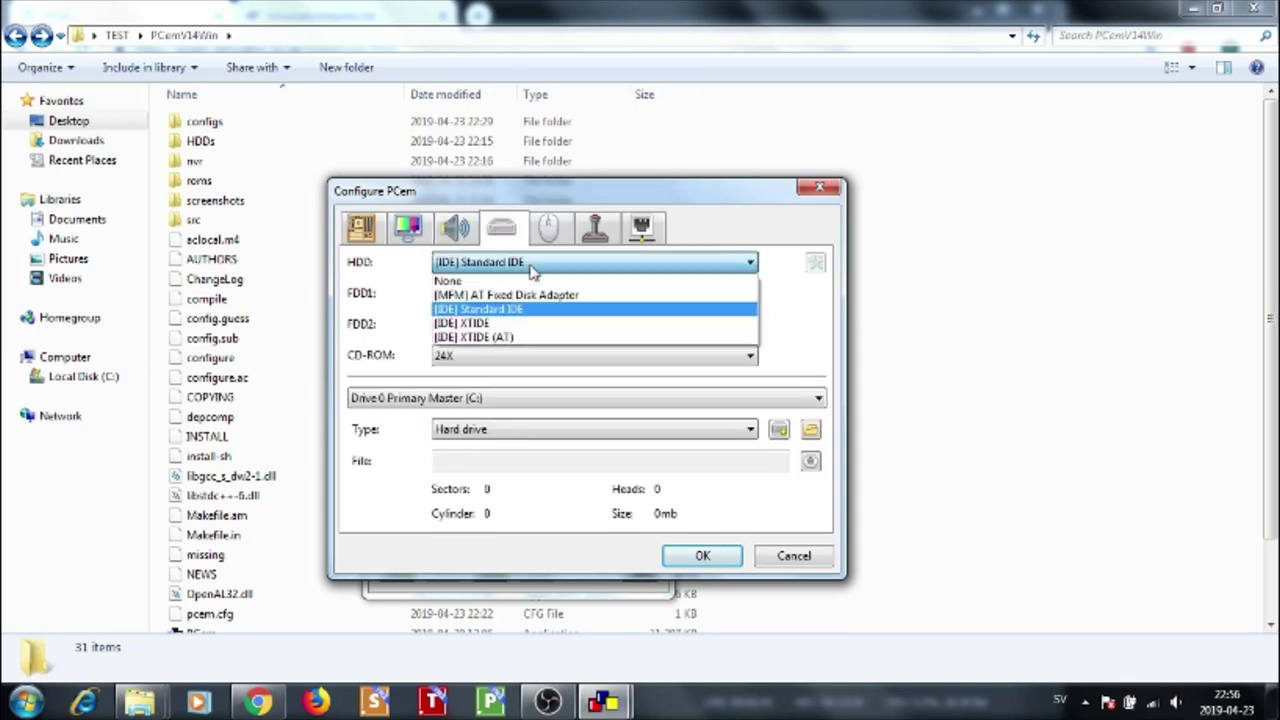
left_click(495, 310)
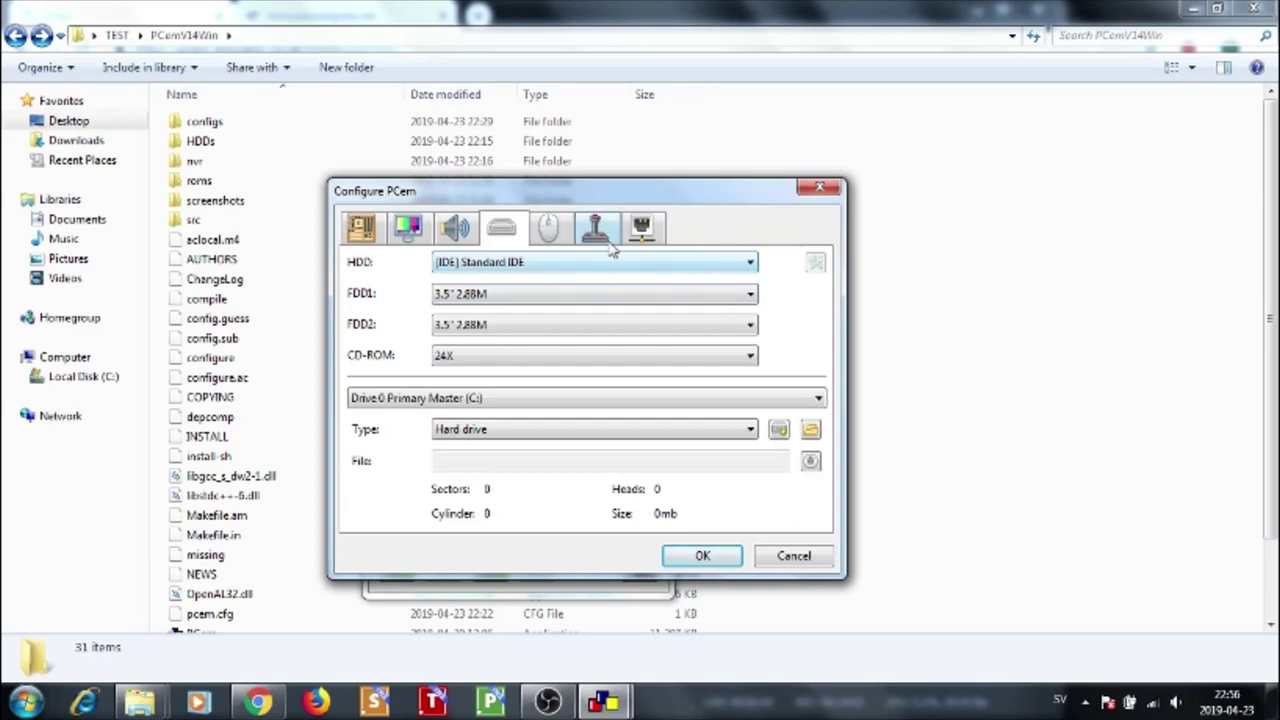
Set floppy drive FDD1 to 3.5" 1.44M and FDD2 to 5.25" 360k
left_click(558, 298)
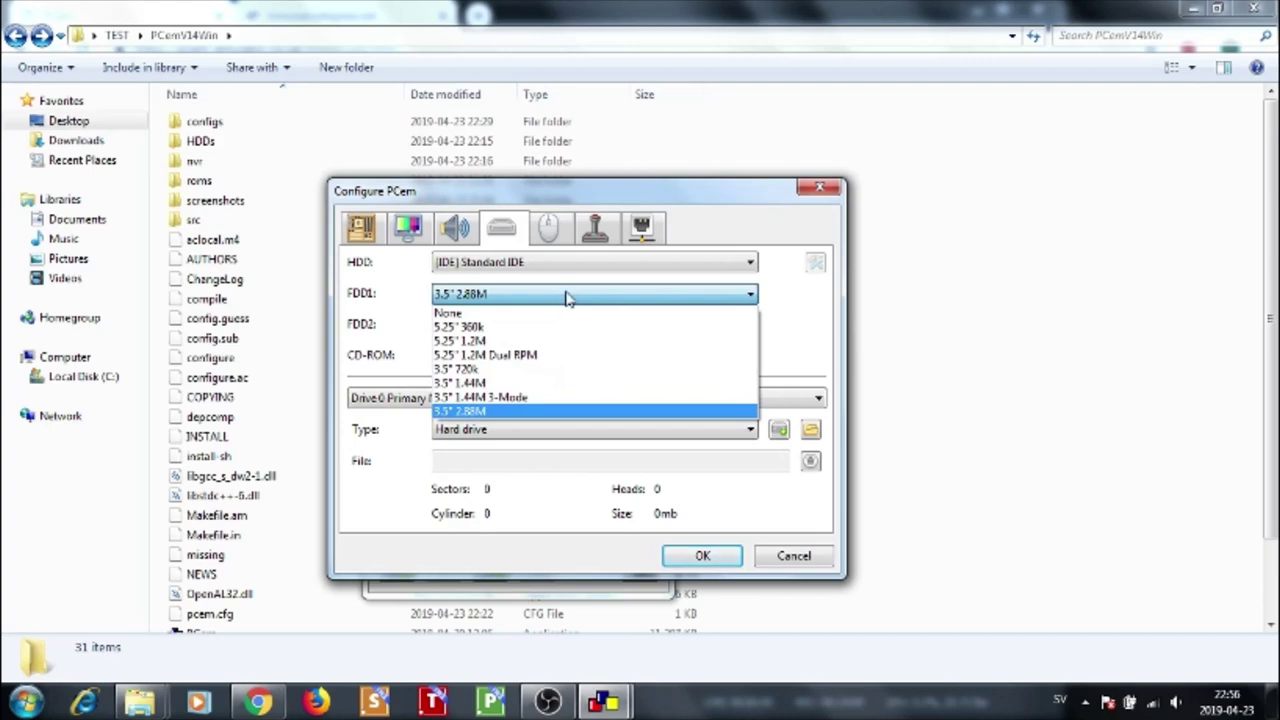
left_click(507, 296)
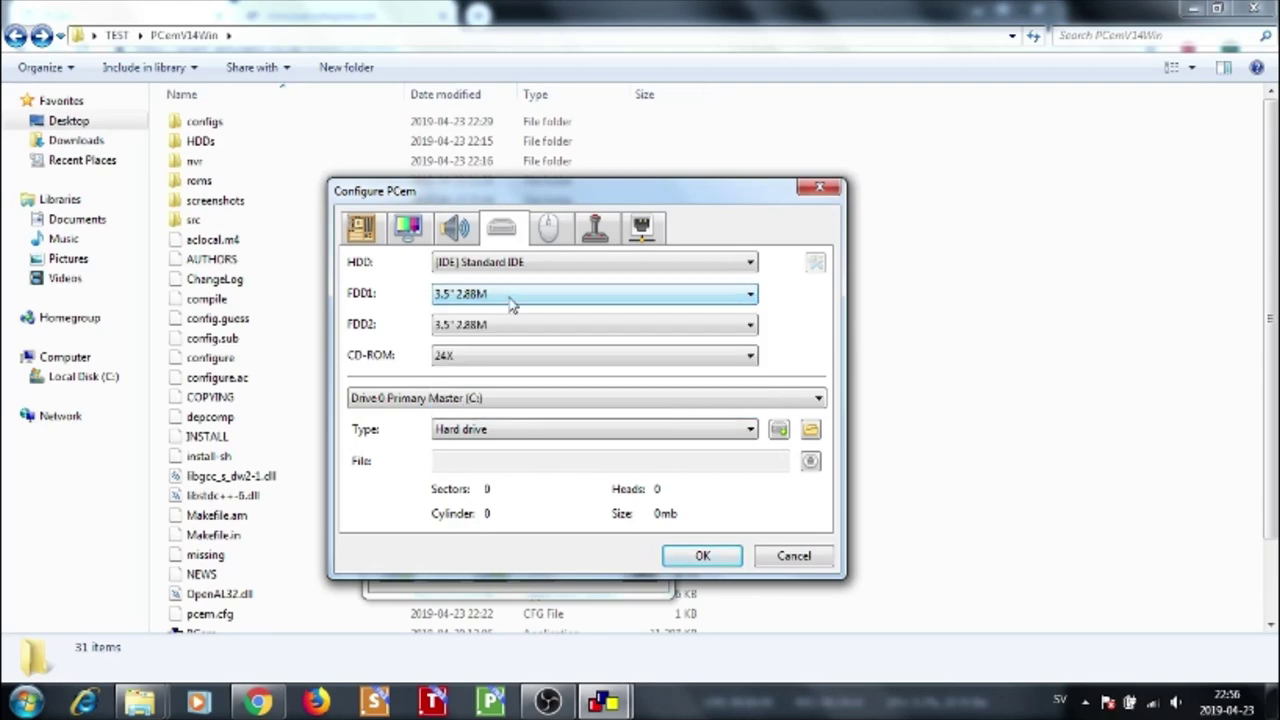
left_click(507, 296)
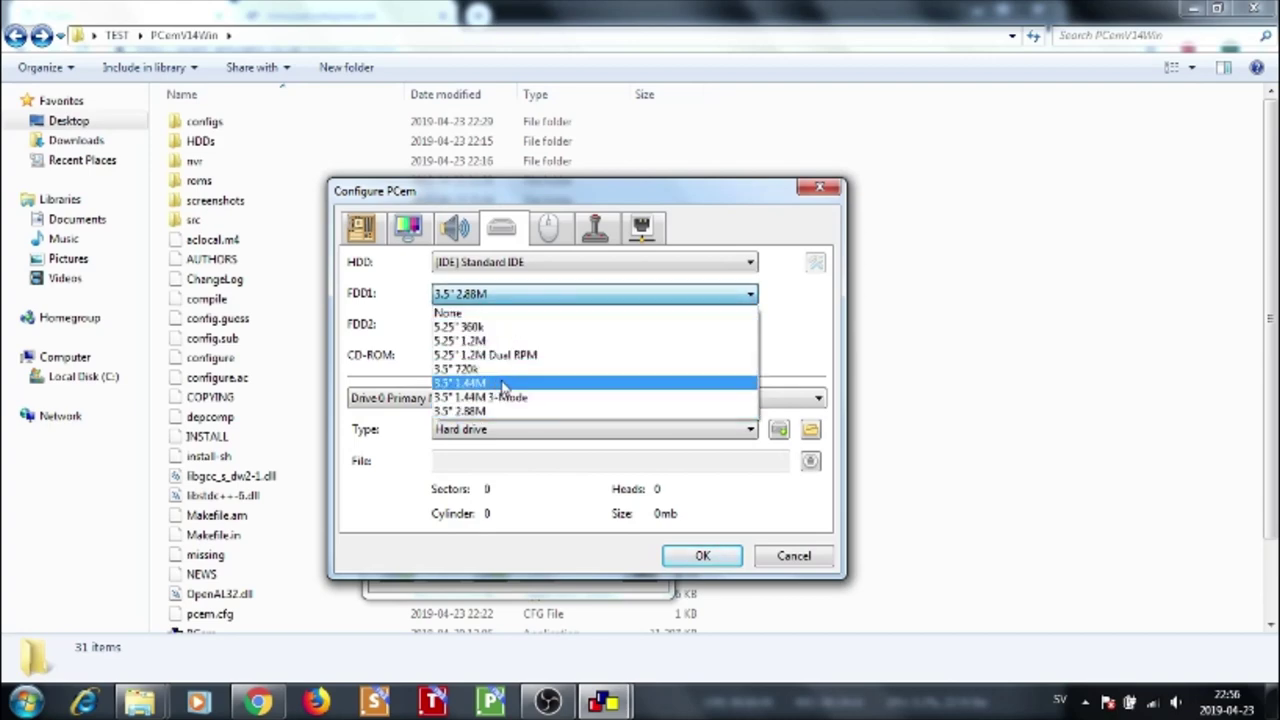
left_click(503, 385)
left_click(550, 326)
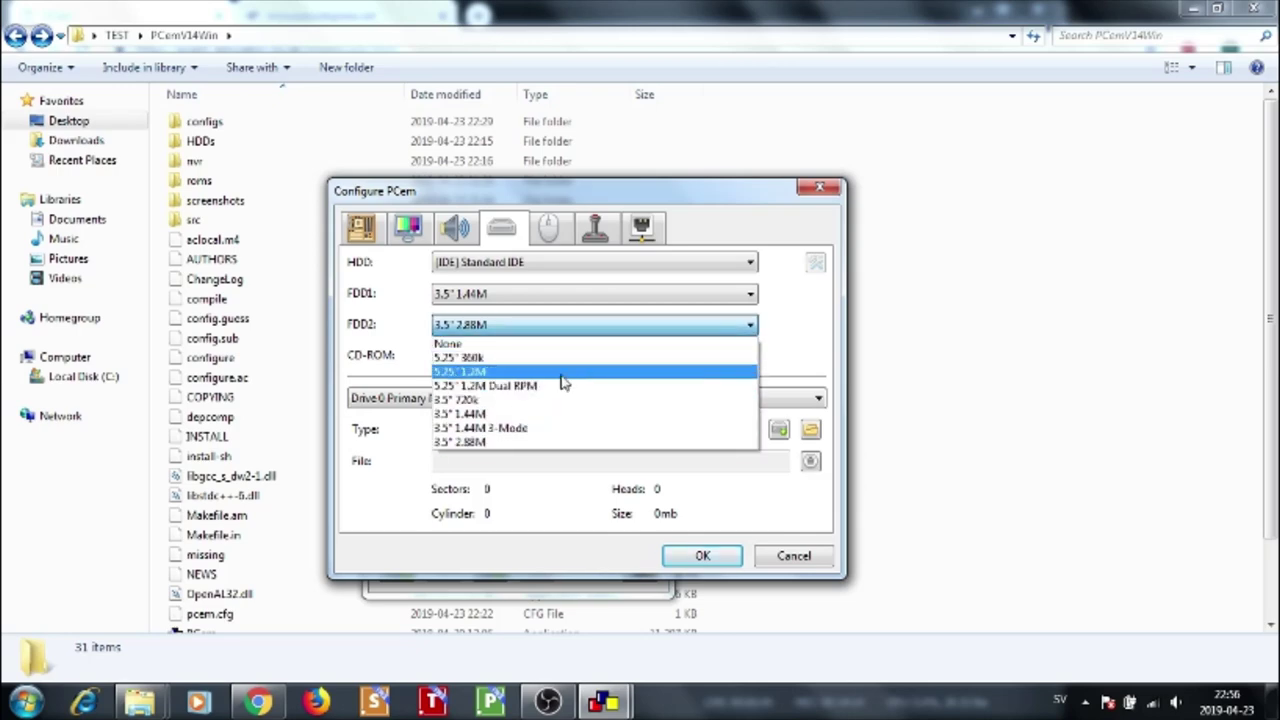
left_click(500, 362)
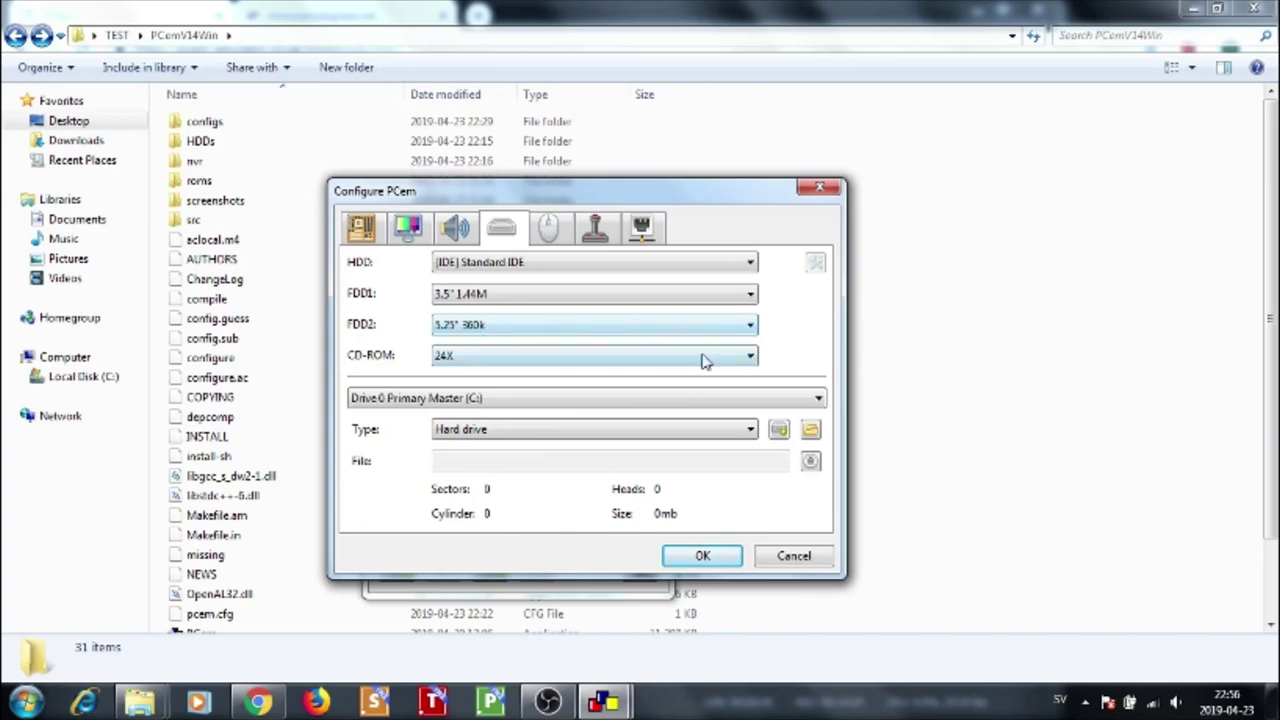
left_click(531, 329)
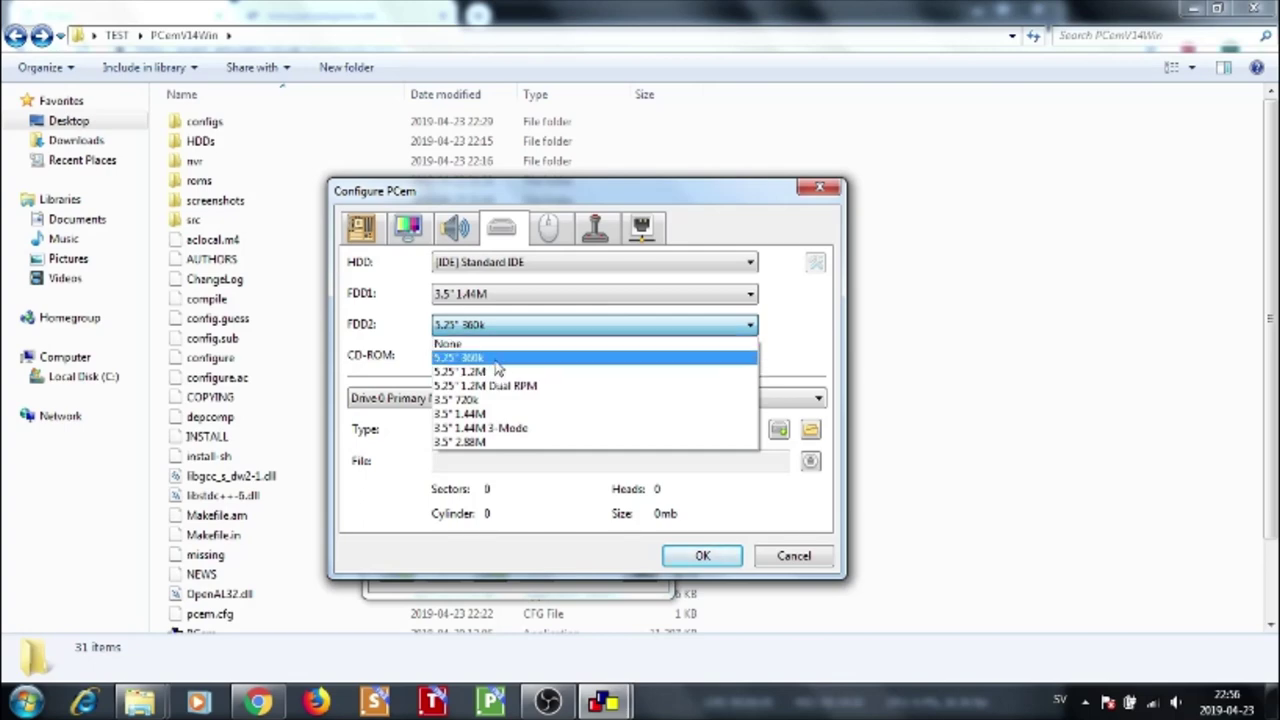
left_click(495, 360)
Review the floppy drive types and CD-ROM speed options, leaving the CD-ROM at 24X
left_click(489, 327)
left_click(489, 327)
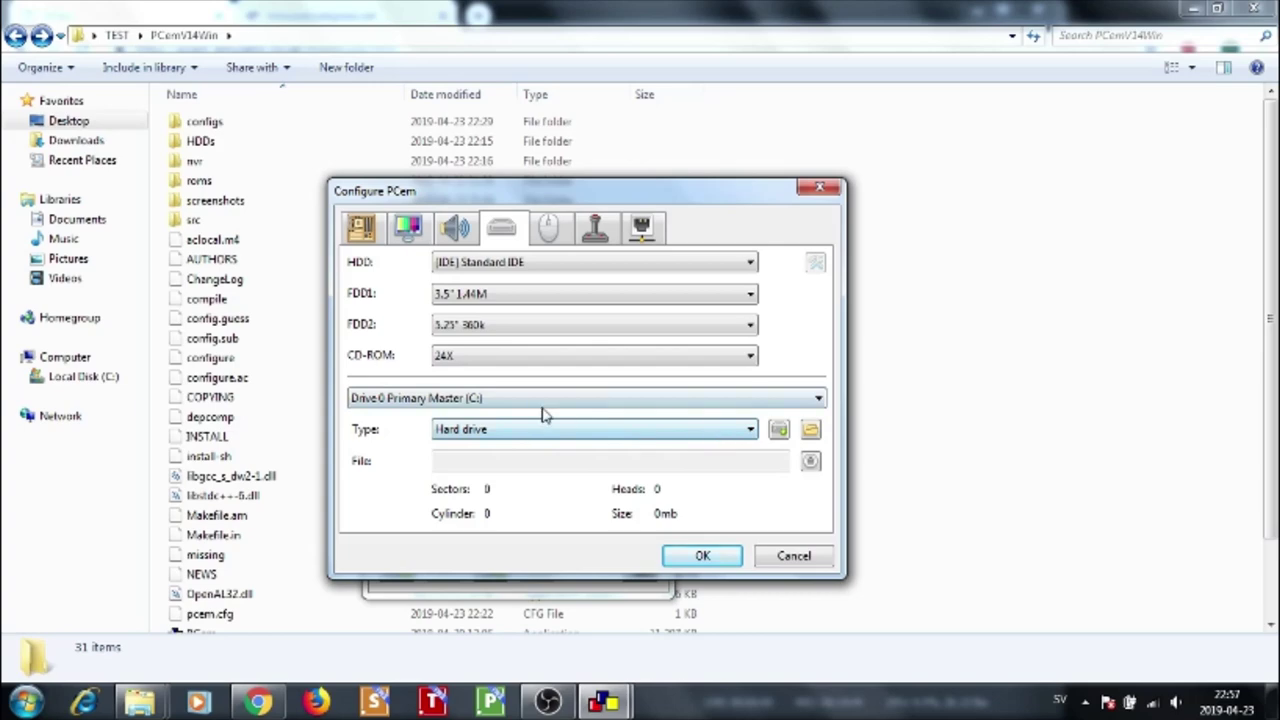
left_click(556, 296)
left_click(556, 296)
left_click(478, 358)
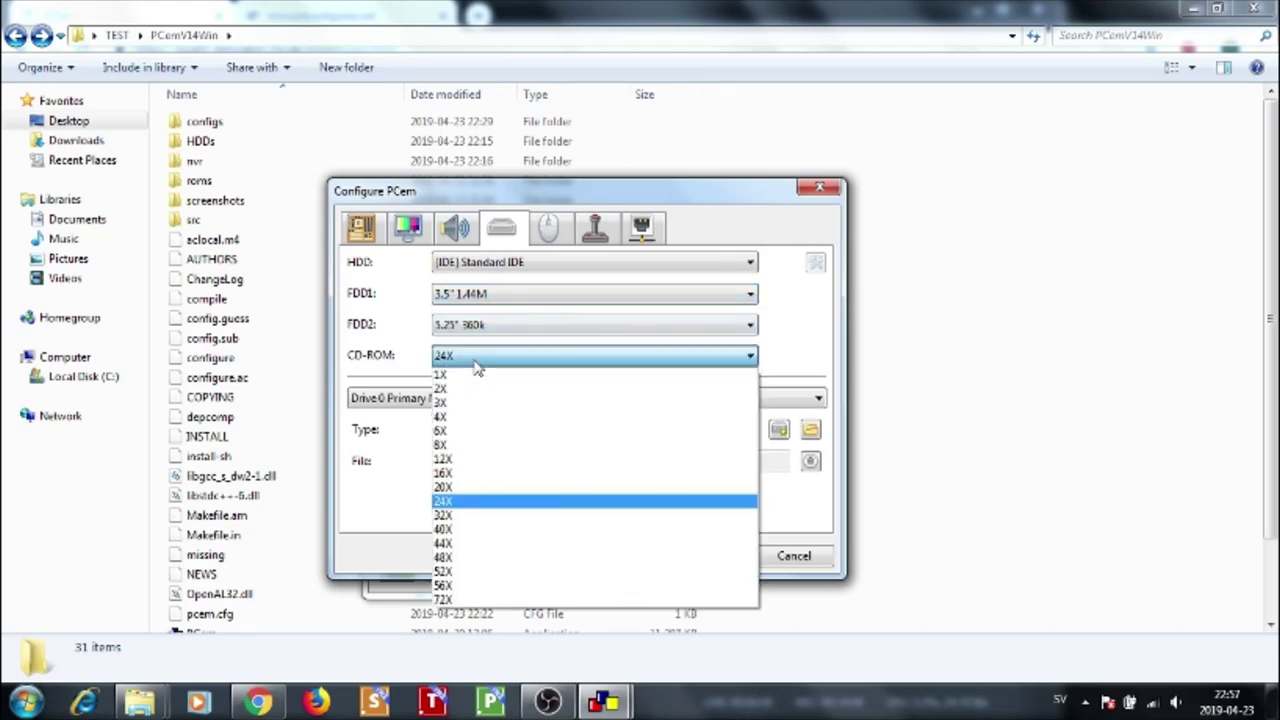
left_click(484, 362)
left_click(488, 362)
left_click(488, 362)
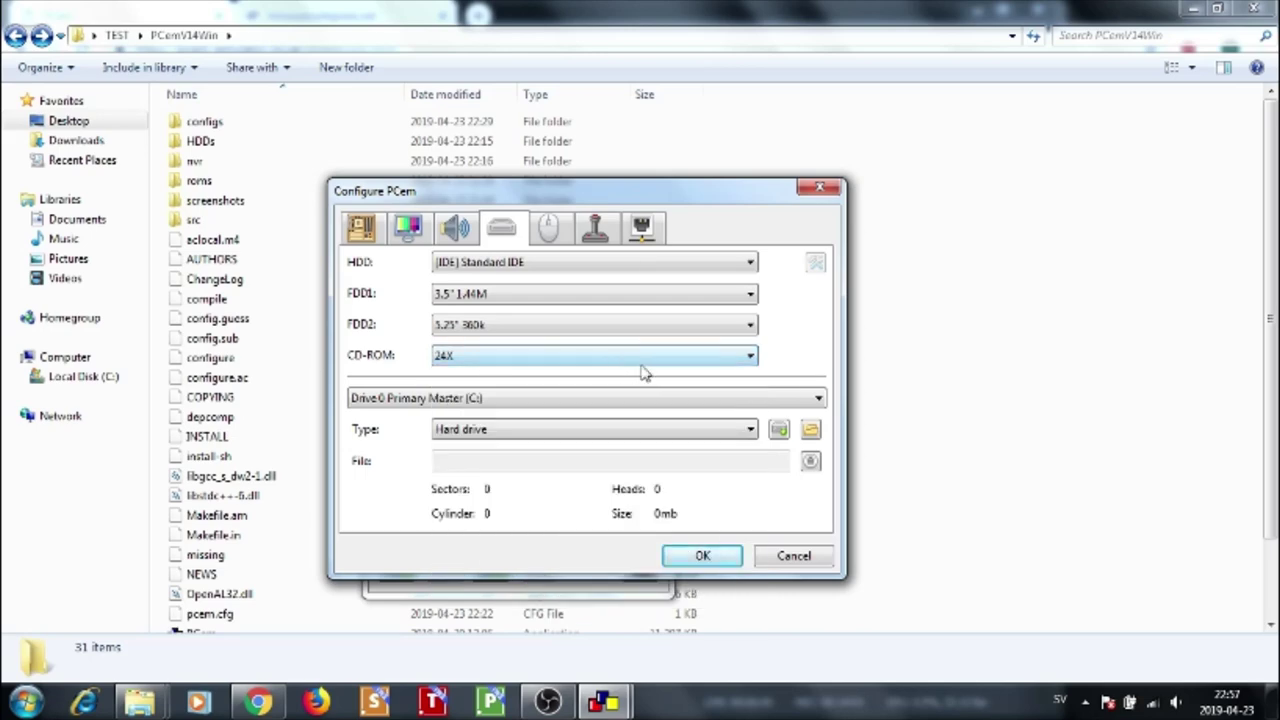
Start a new hard disc for Drive 0 Primary Master (C:) and choose Type 07 with 462 cylinders, 8 heads and 30MB
left_click(779, 431)
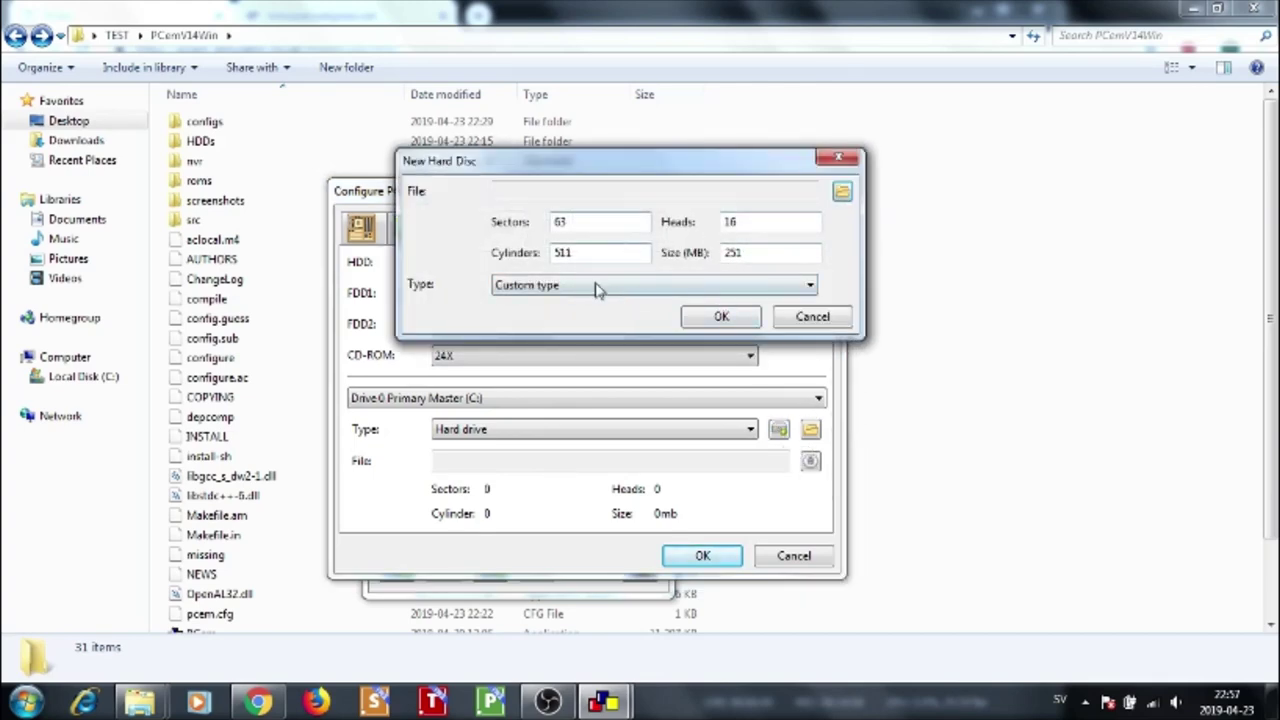
left_click(702, 286)
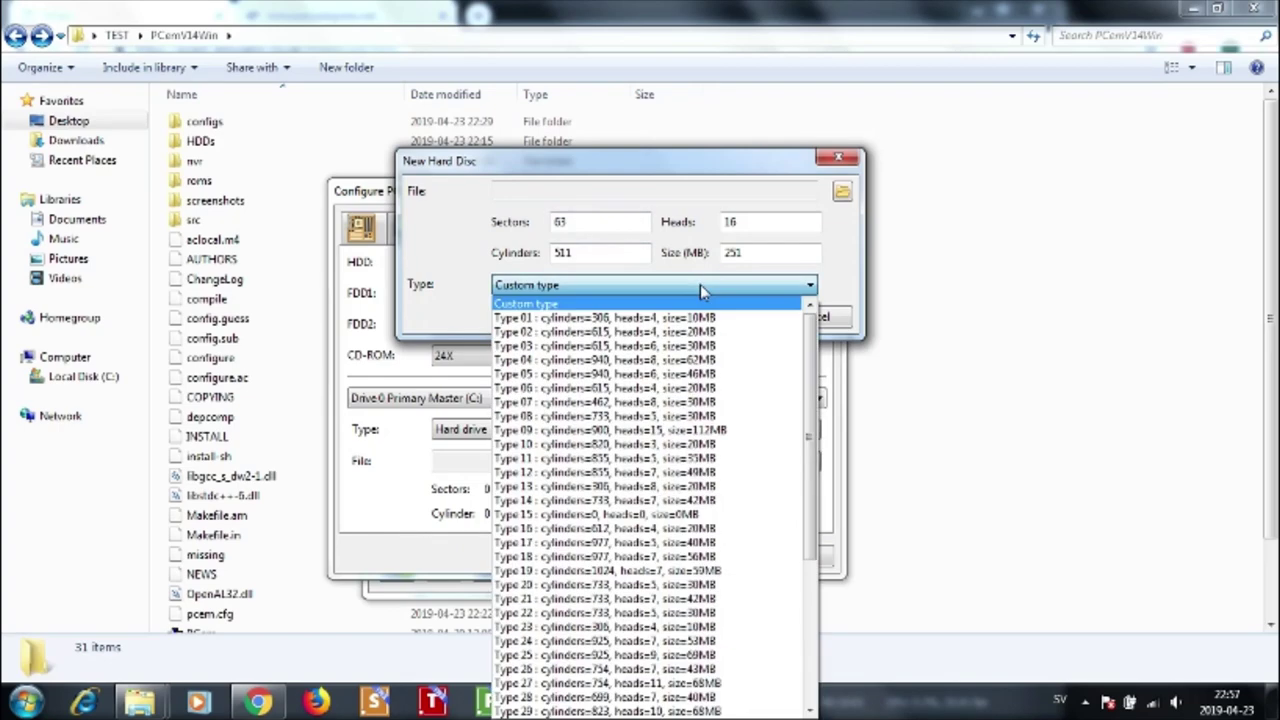
mouse_move(812, 342)
left_mouse_down()
mouse_move(822, 518)
mouse_move(828, 332)
left_mouse_up()
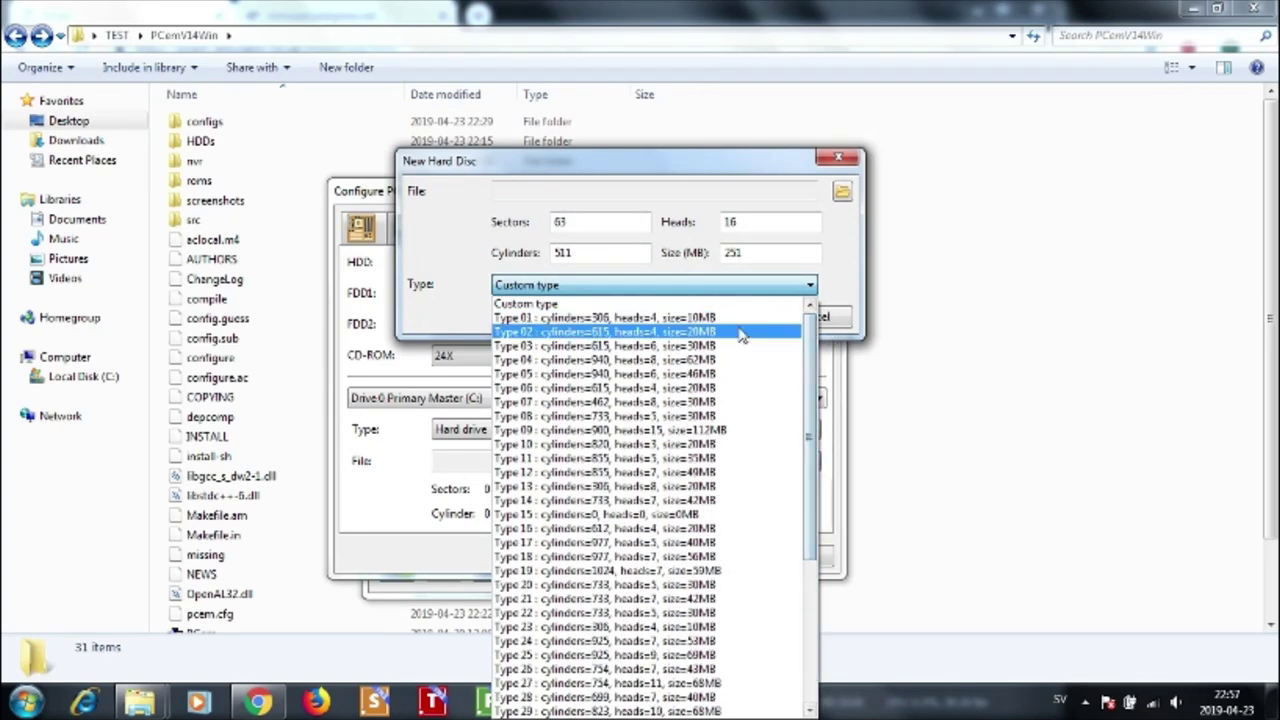
left_click(600, 345)
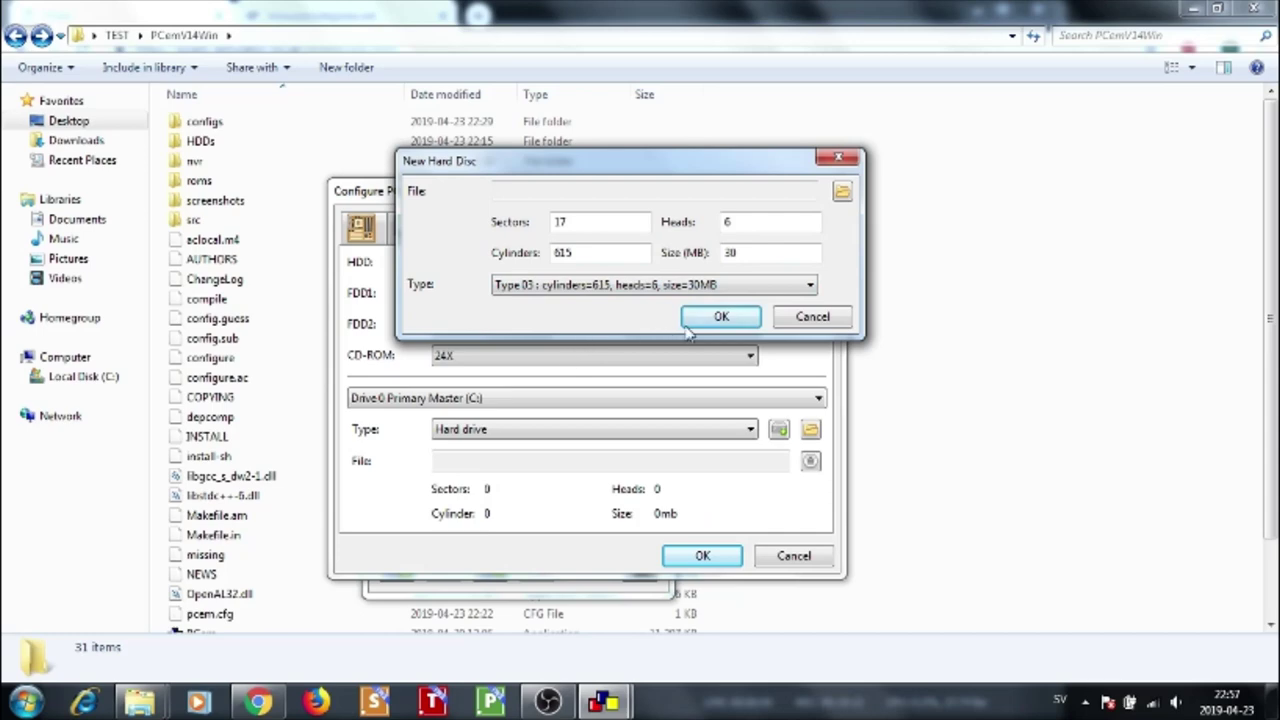
left_click(747, 288)
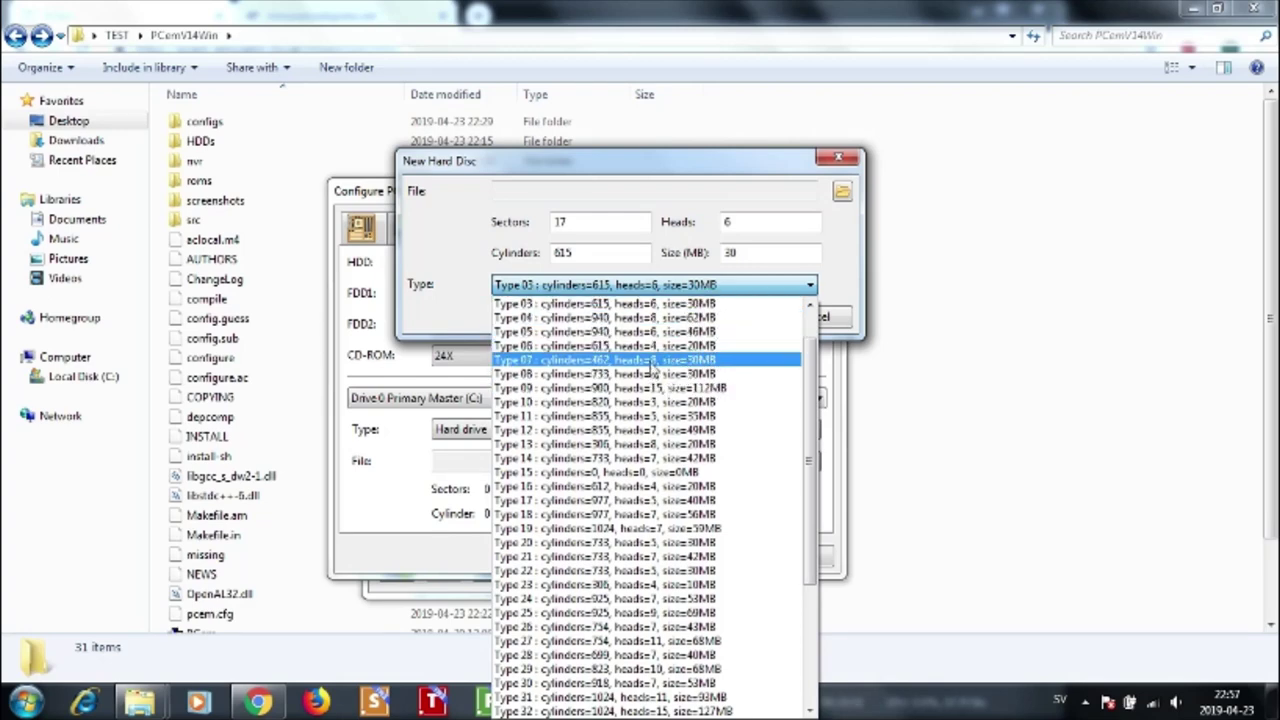
left_click(578, 364)
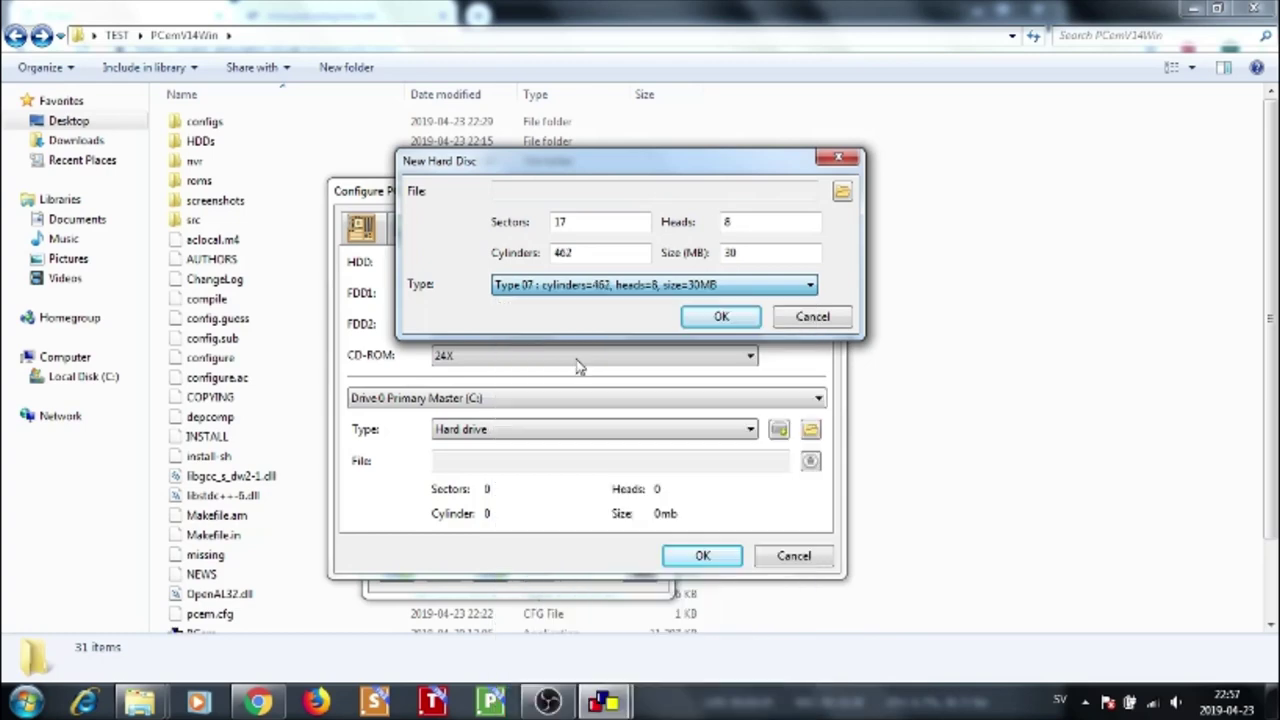
Name the hard disc image testhdd in the TEST folder and create the drive
left_click(721, 318)
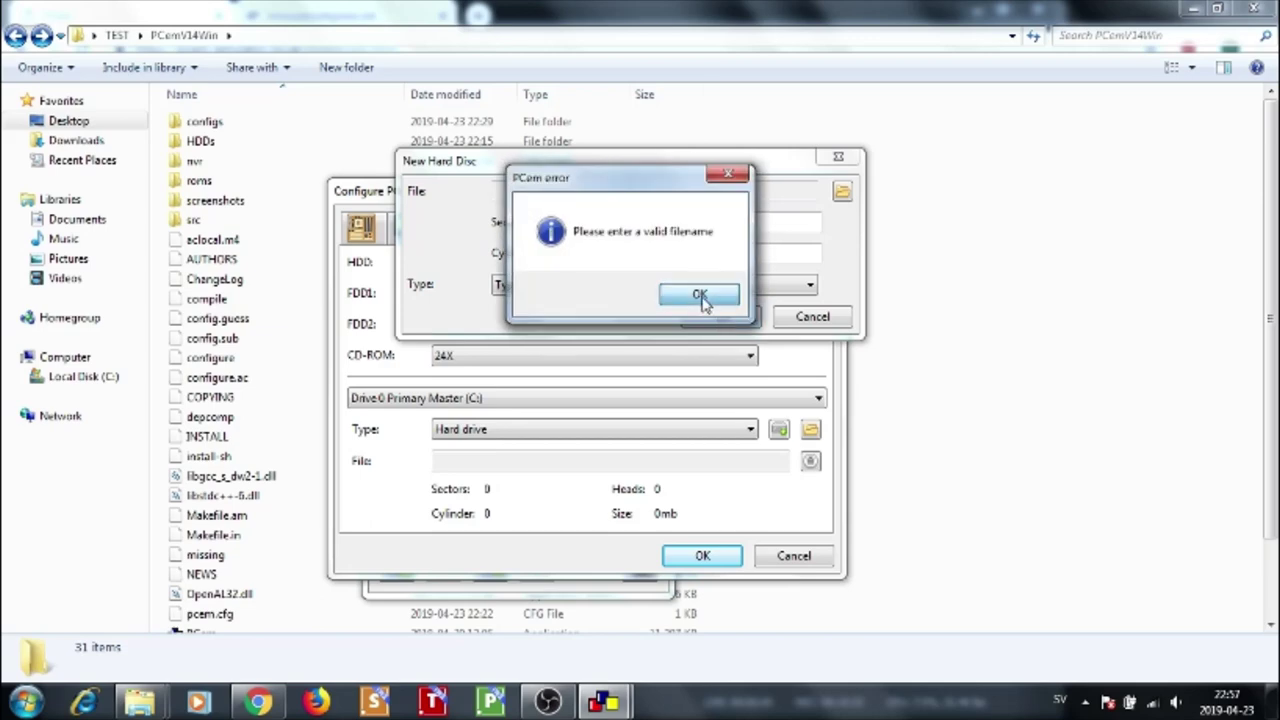
left_click(705, 296)
left_click(842, 191)
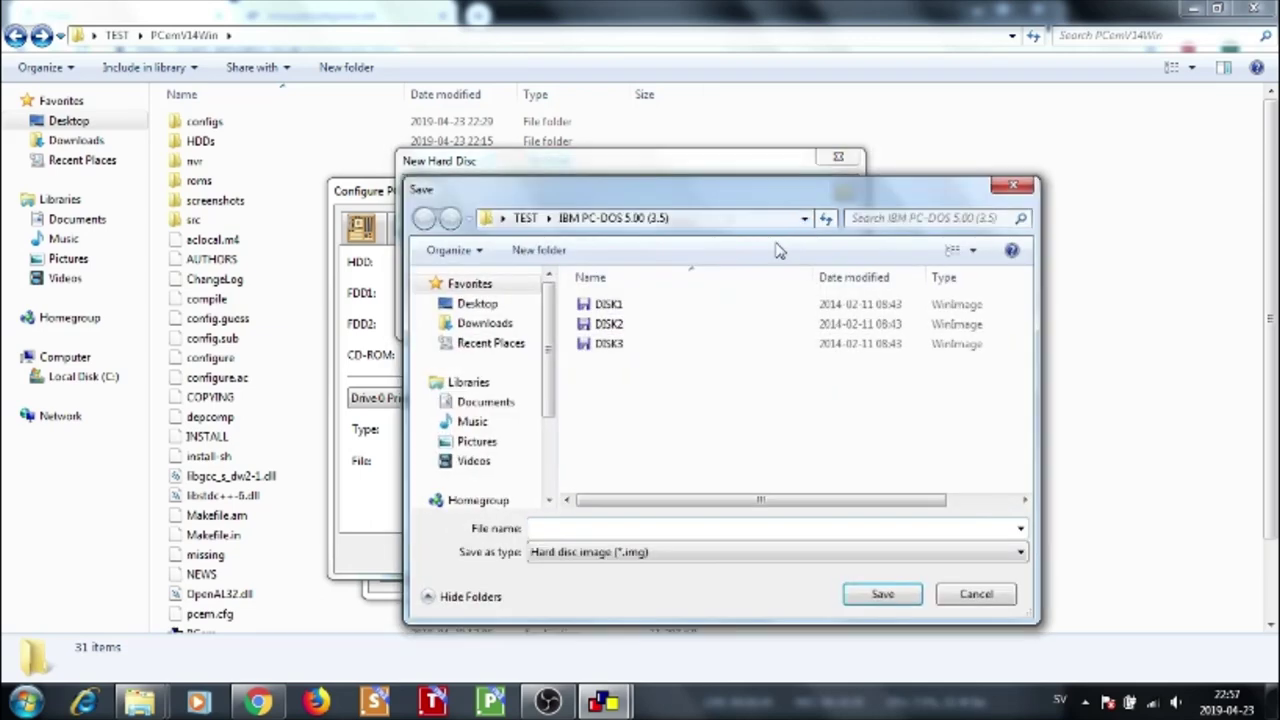
left_click(525, 218)
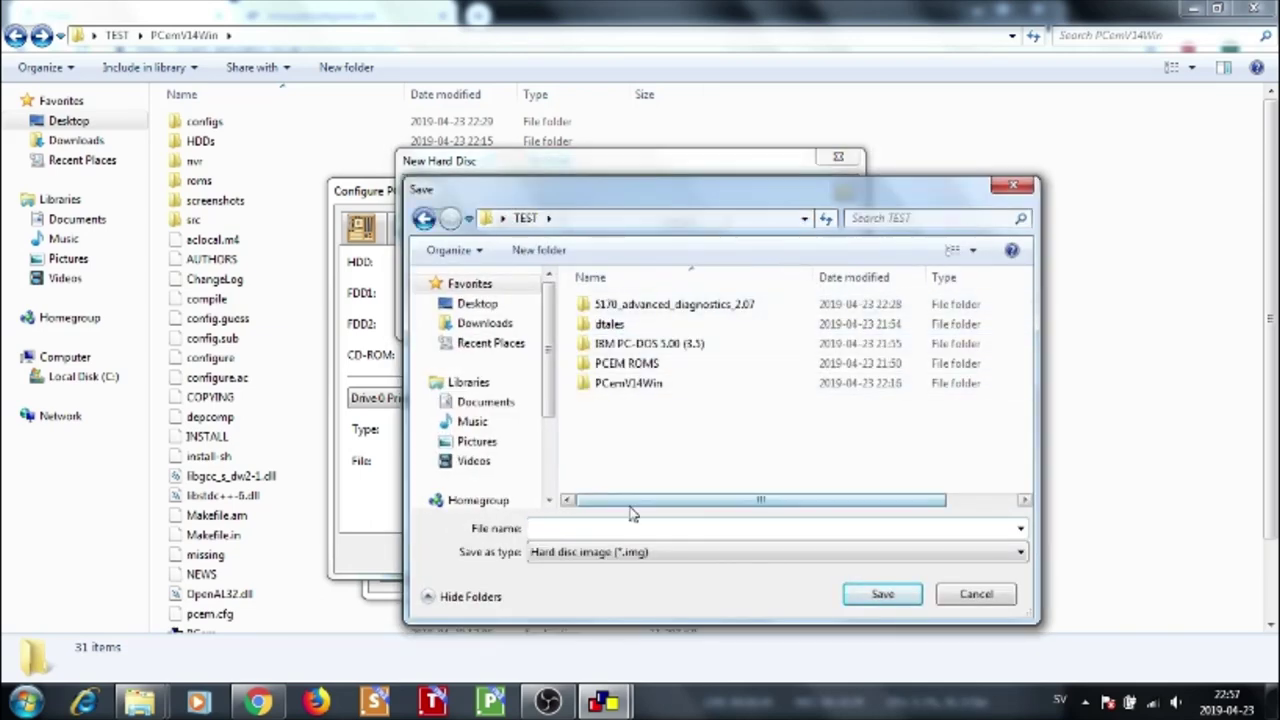
type("tes")
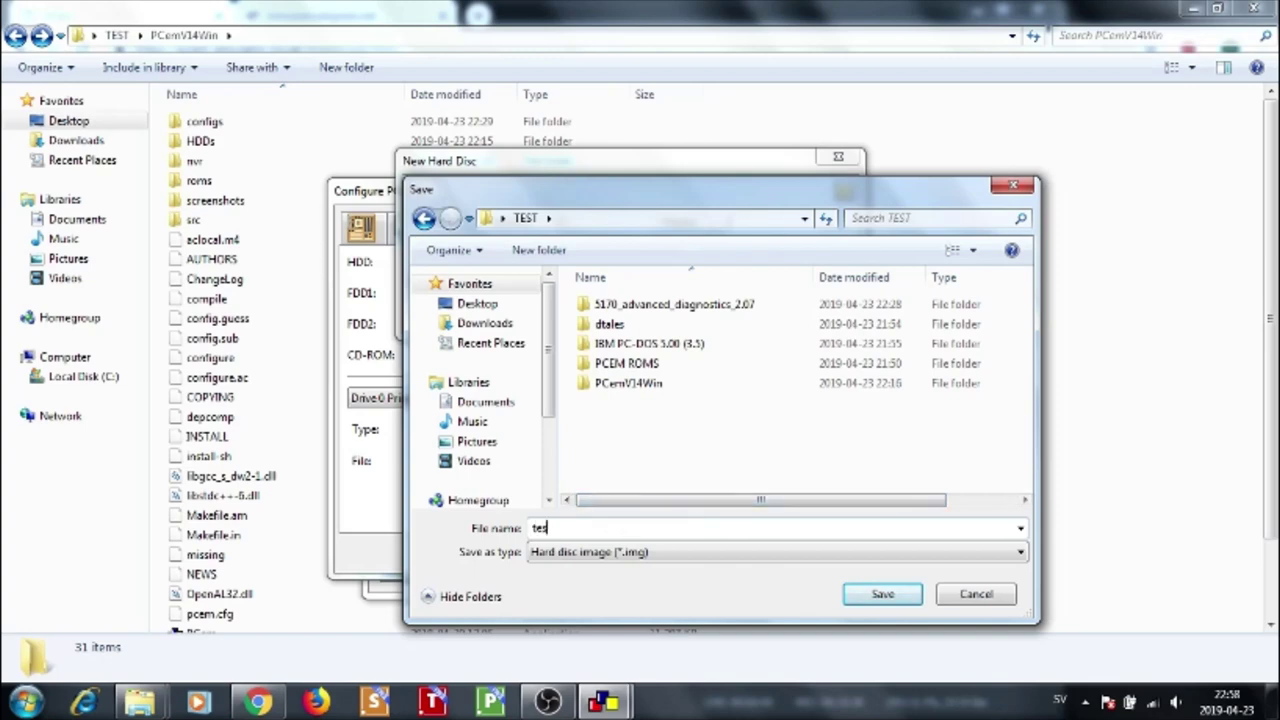
type("thdd")
left_click(882, 594)
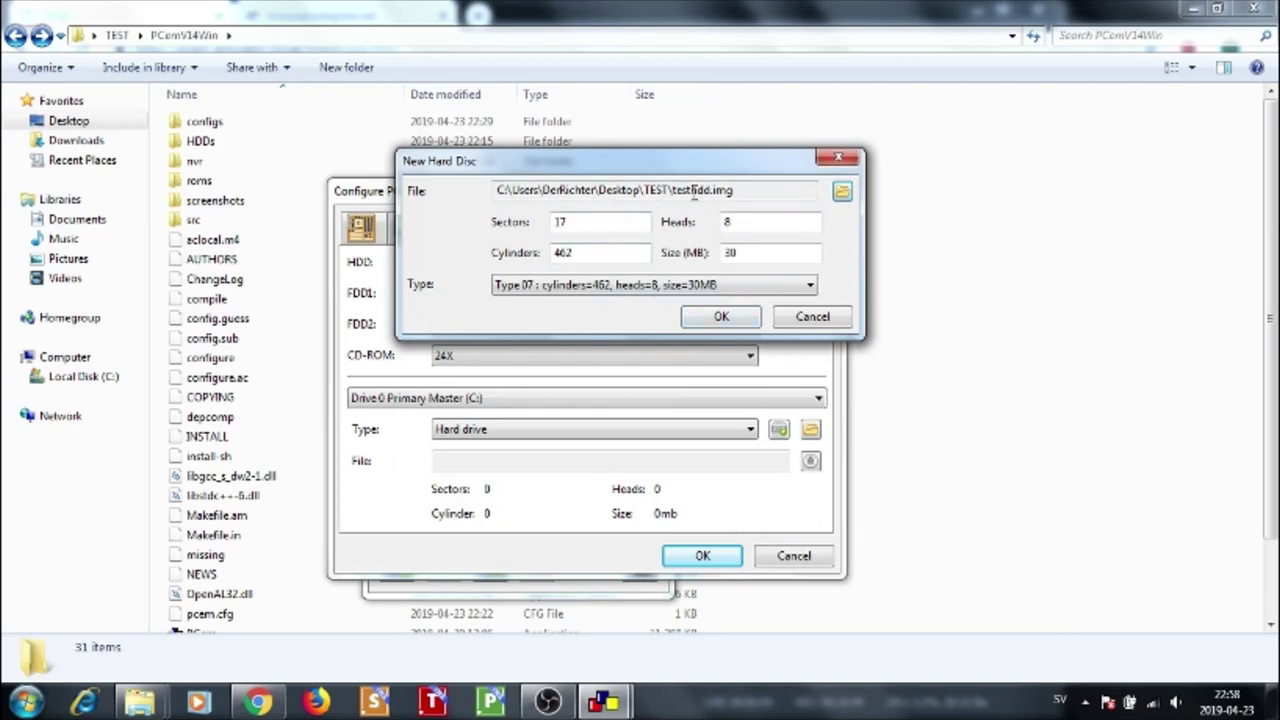
left_click(726, 327)
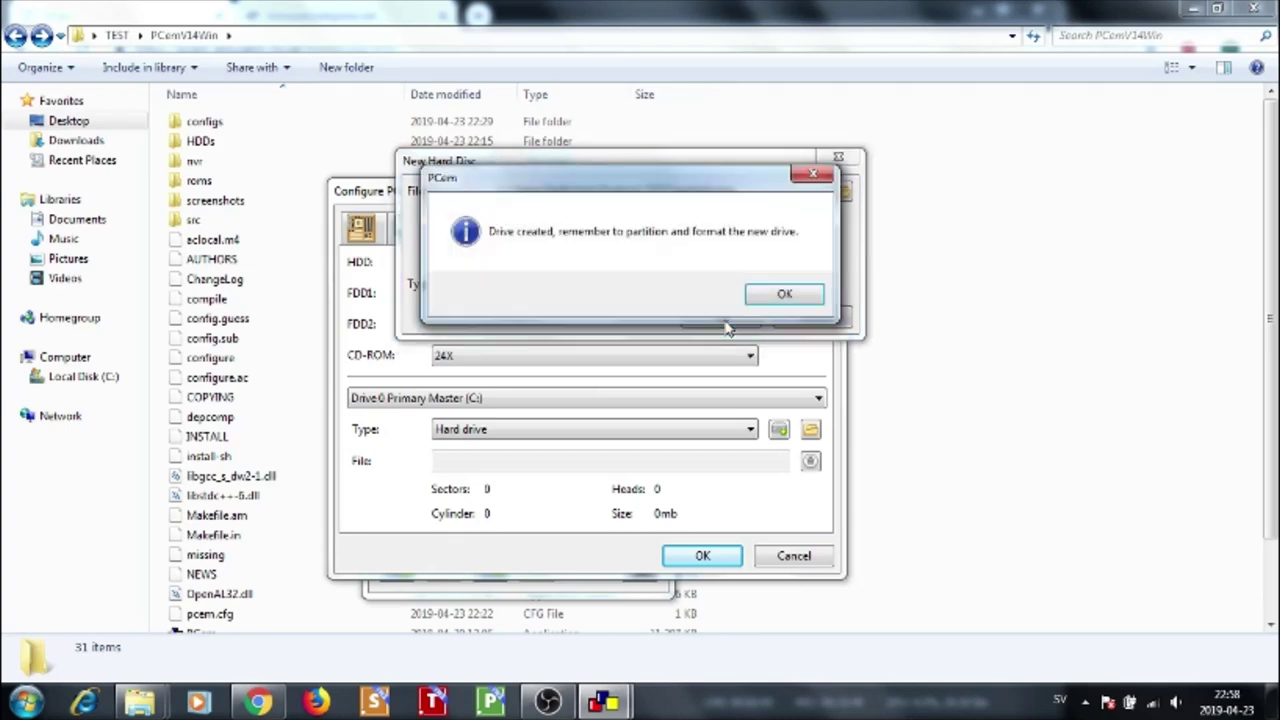
left_click(762, 300)
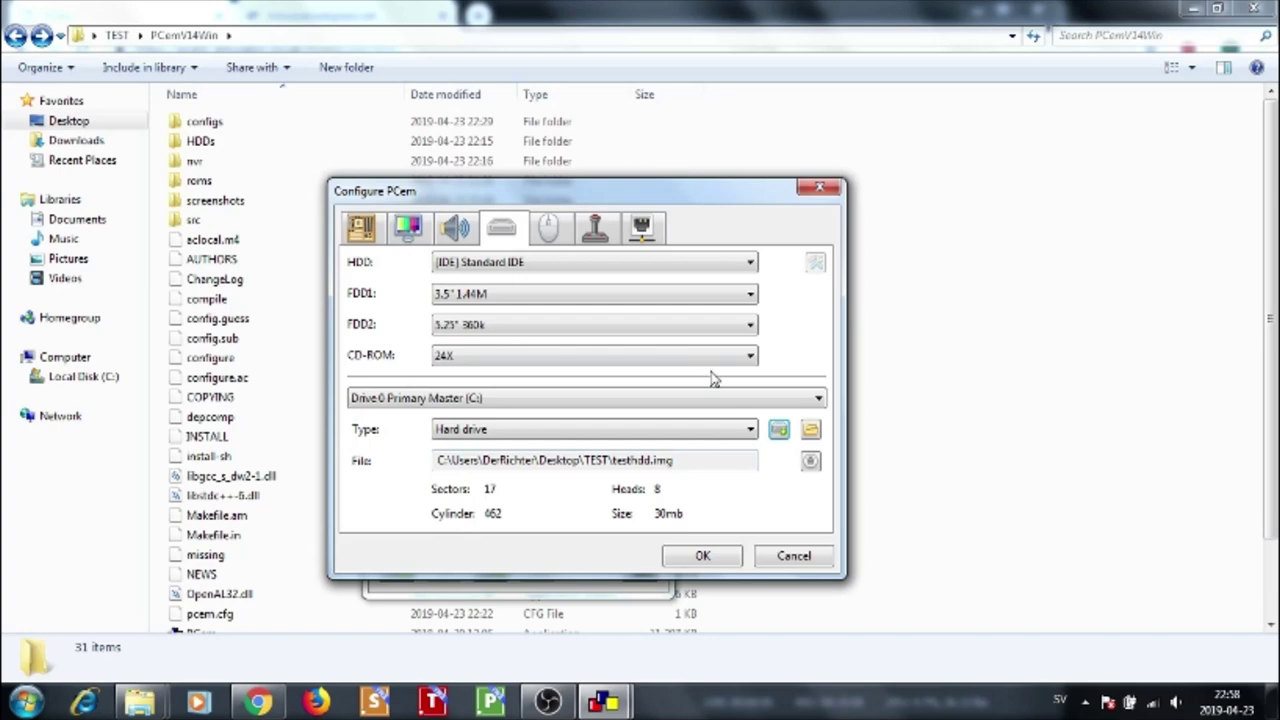
Save the machine configuration and load AT286 to boot the emulated computer
left_click(378, 240)
left_click(703, 555)
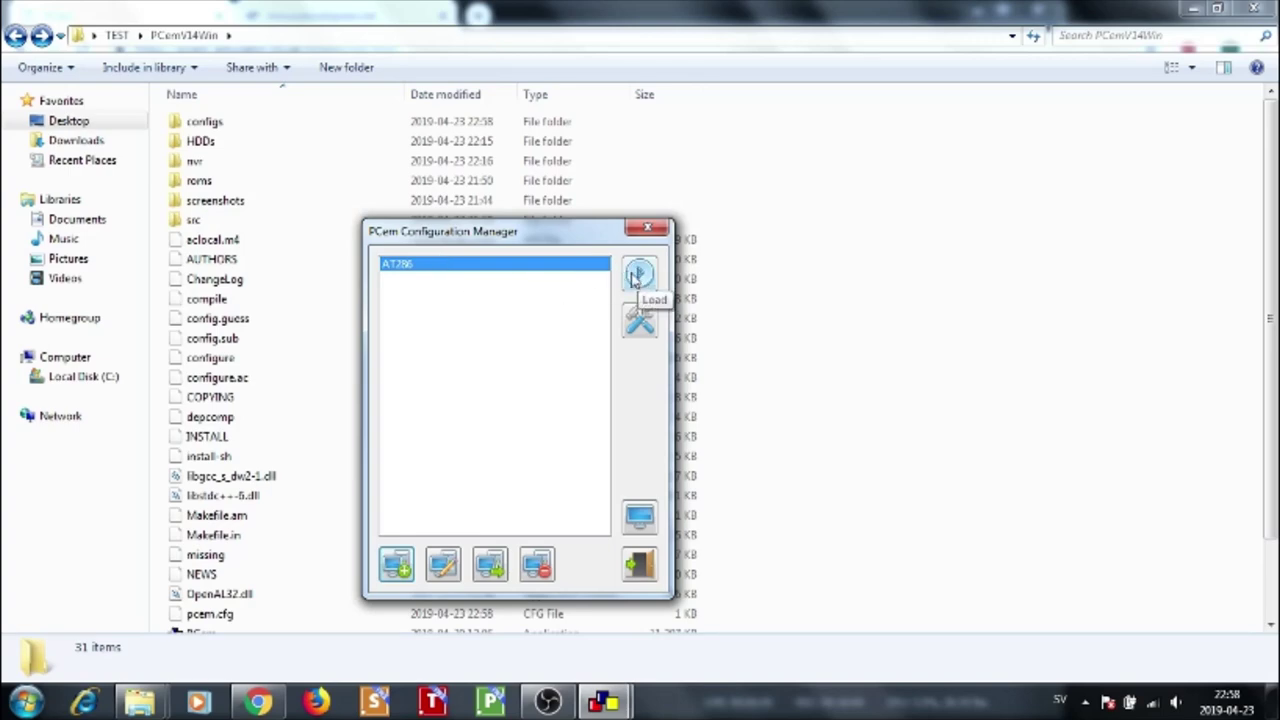
left_click(640, 275)
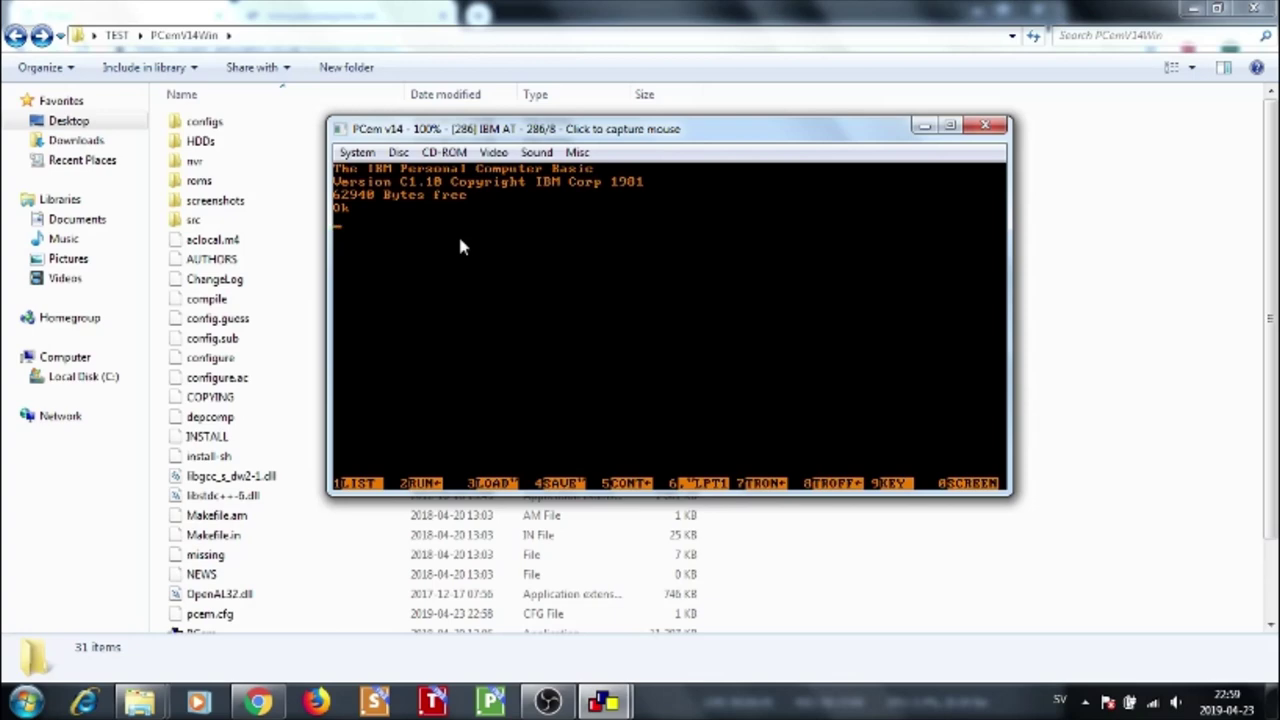
Shut down the running AT286 machine and stop the emulation
left_click(358, 155)
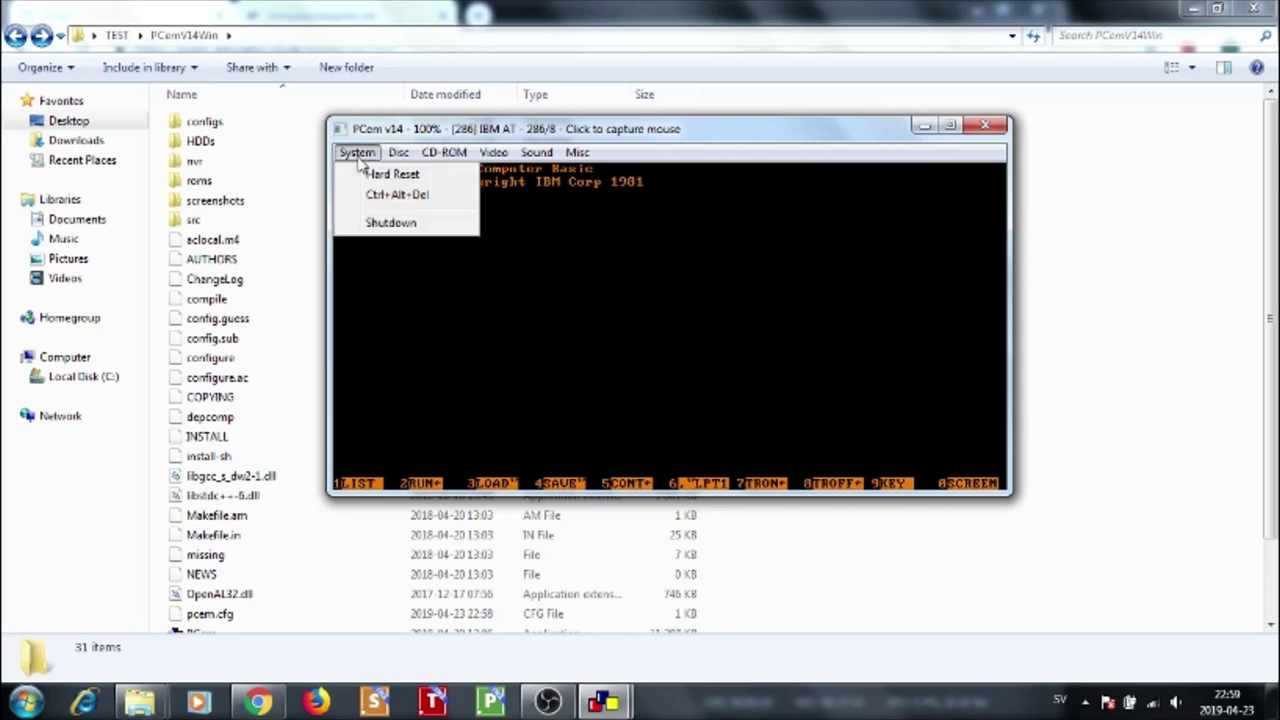
left_click(358, 155)
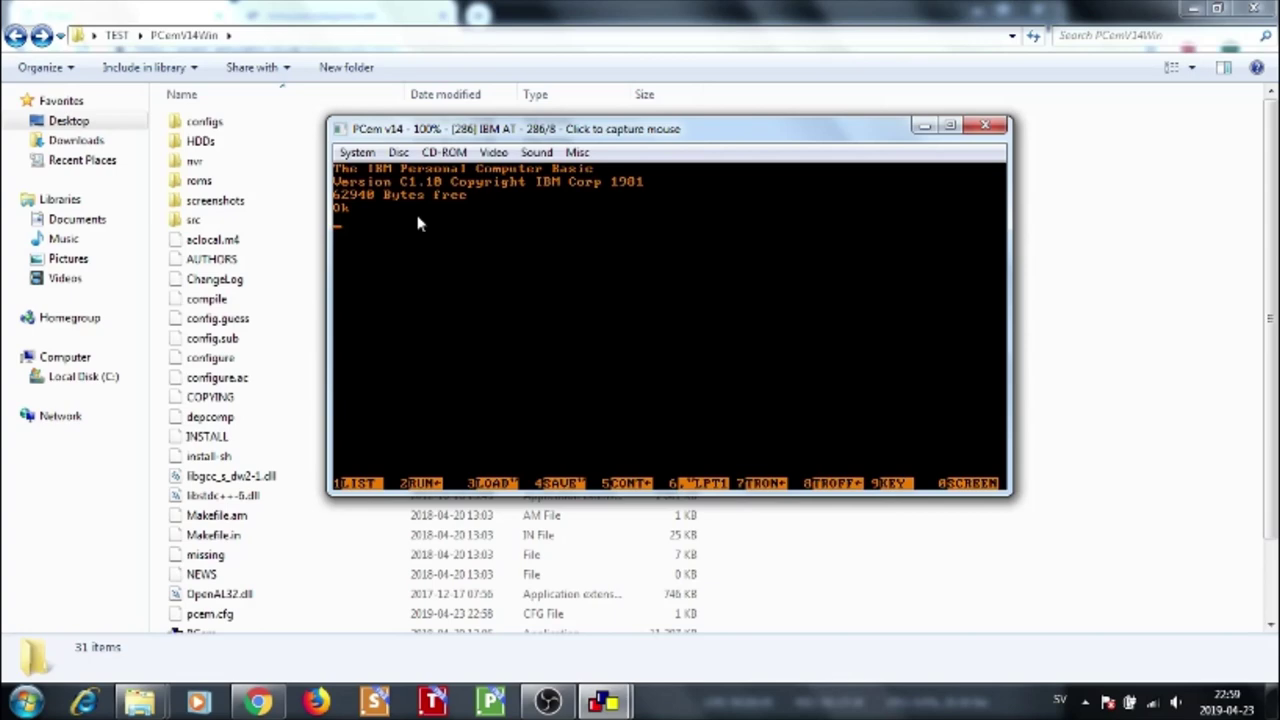
left_click(359, 155)
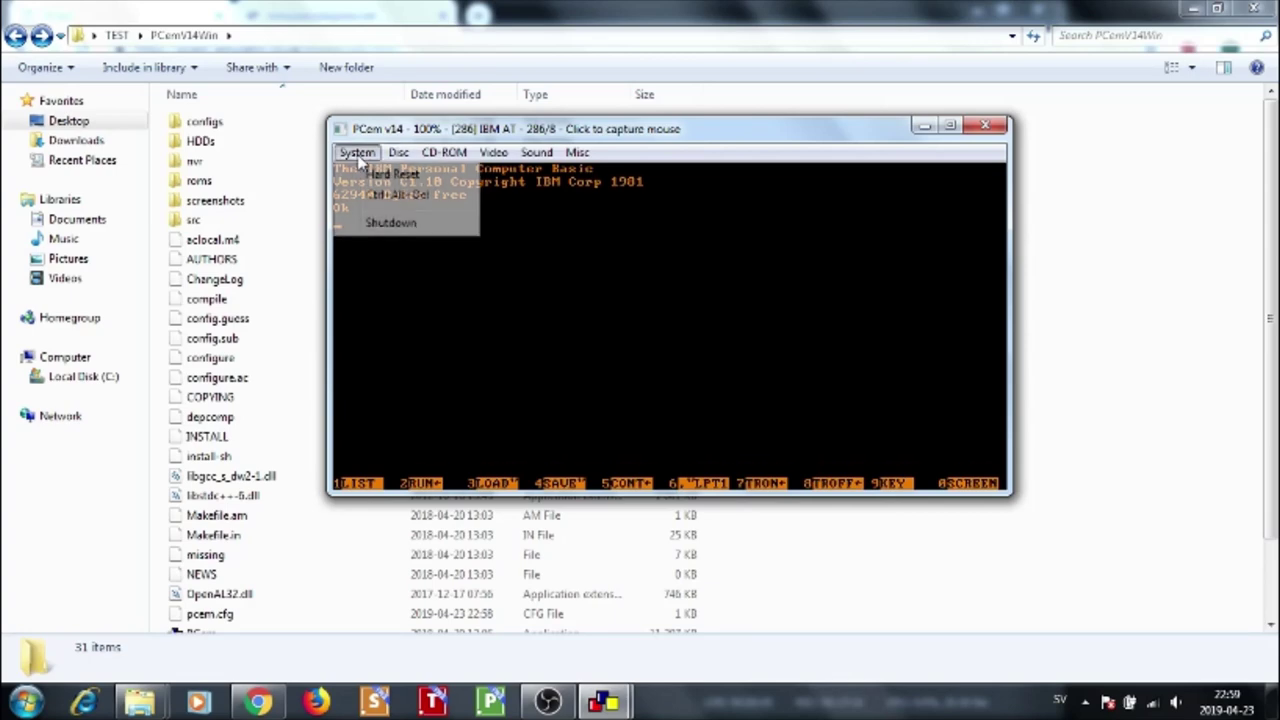
left_click(381, 224)
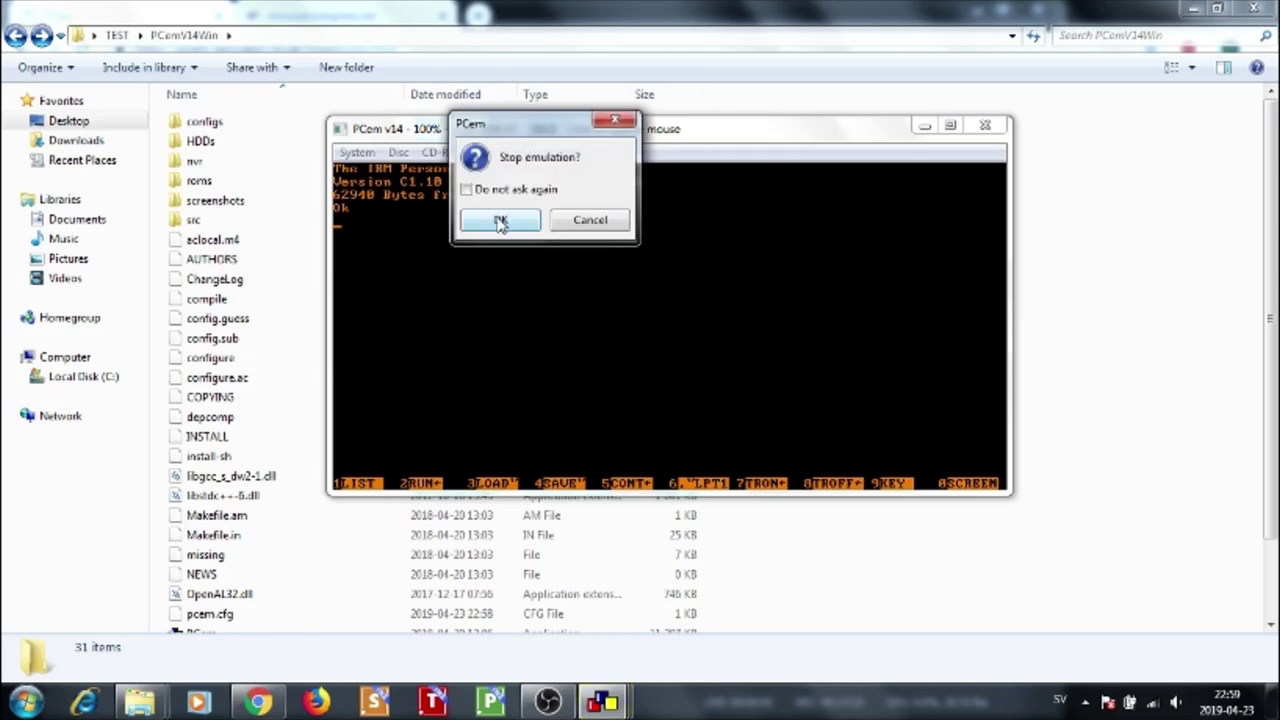
left_click(498, 219)
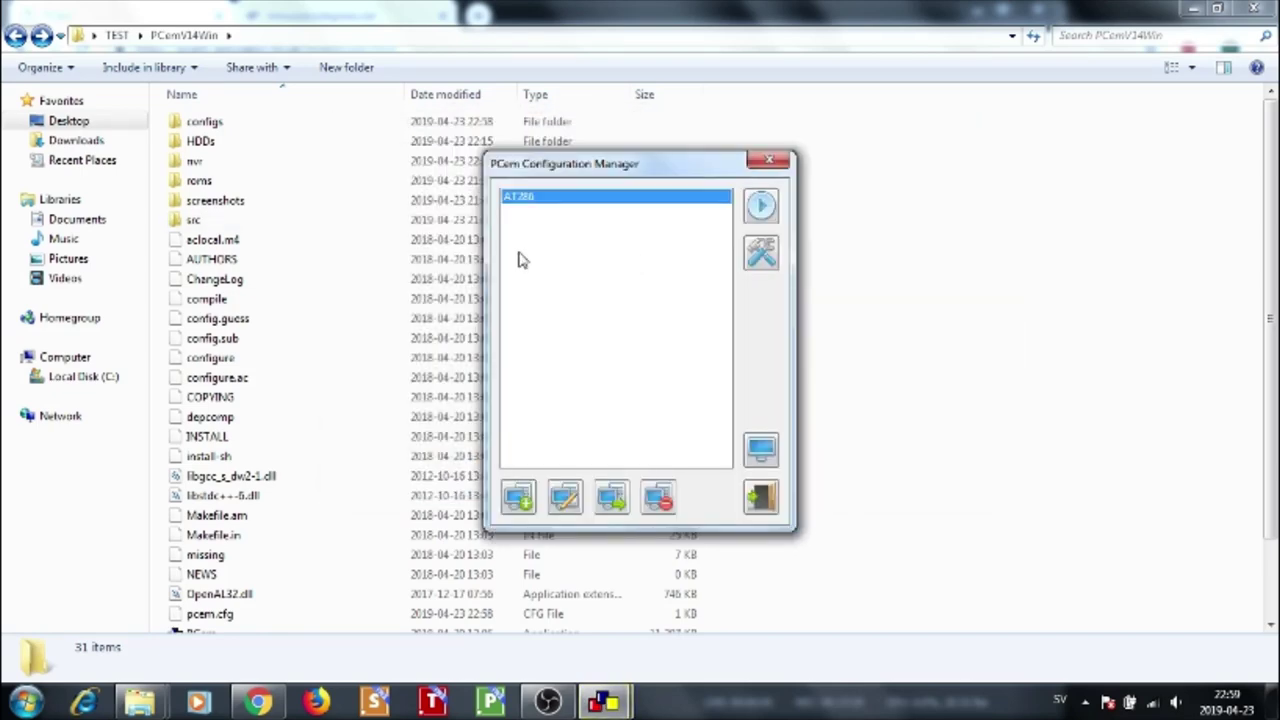
Set the AT286 EGA card's monitor type to EGA Colour, ECD, save the configuration and start the machine
left_click(760, 252)
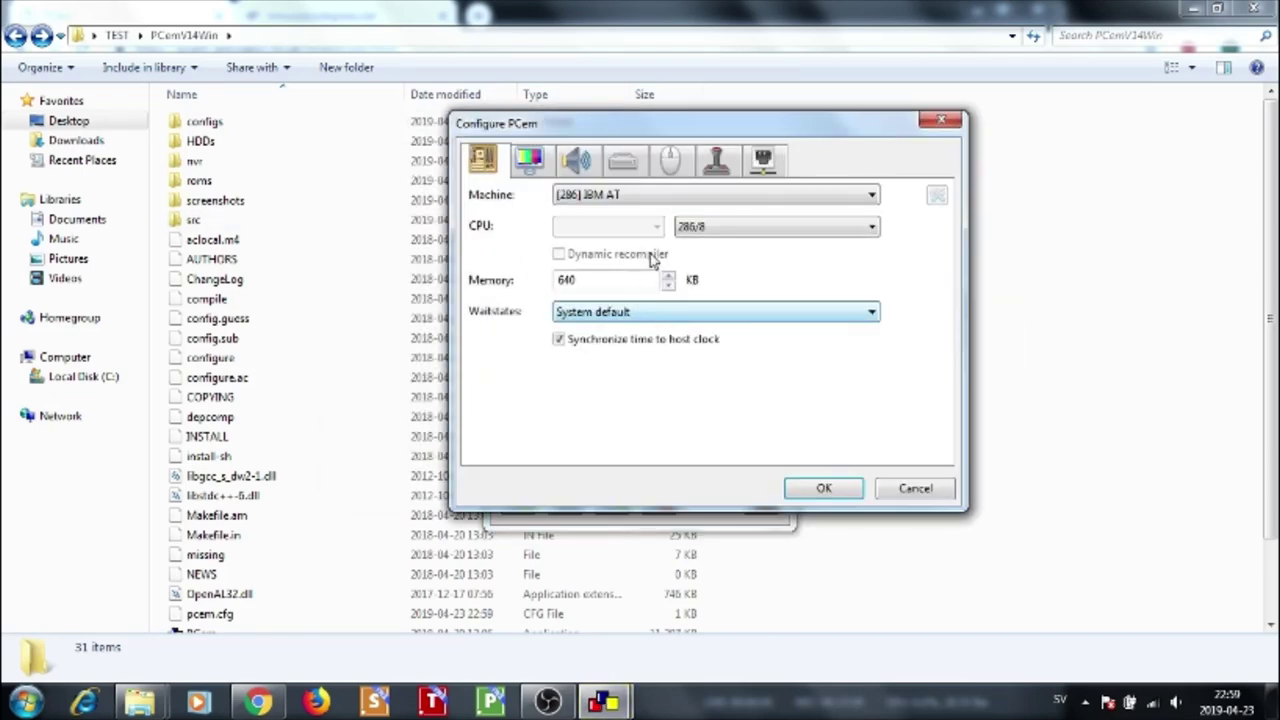
left_click(533, 163)
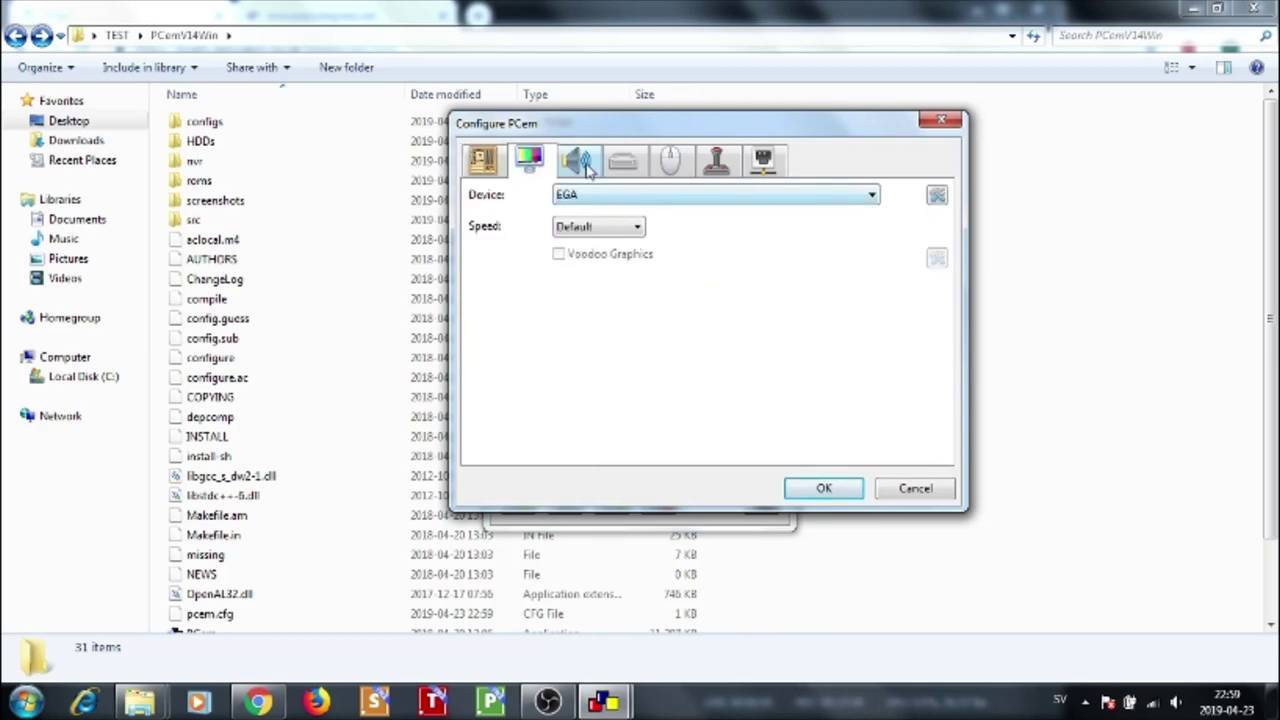
left_click(935, 194)
left_click(752, 248)
left_click(756, 250)
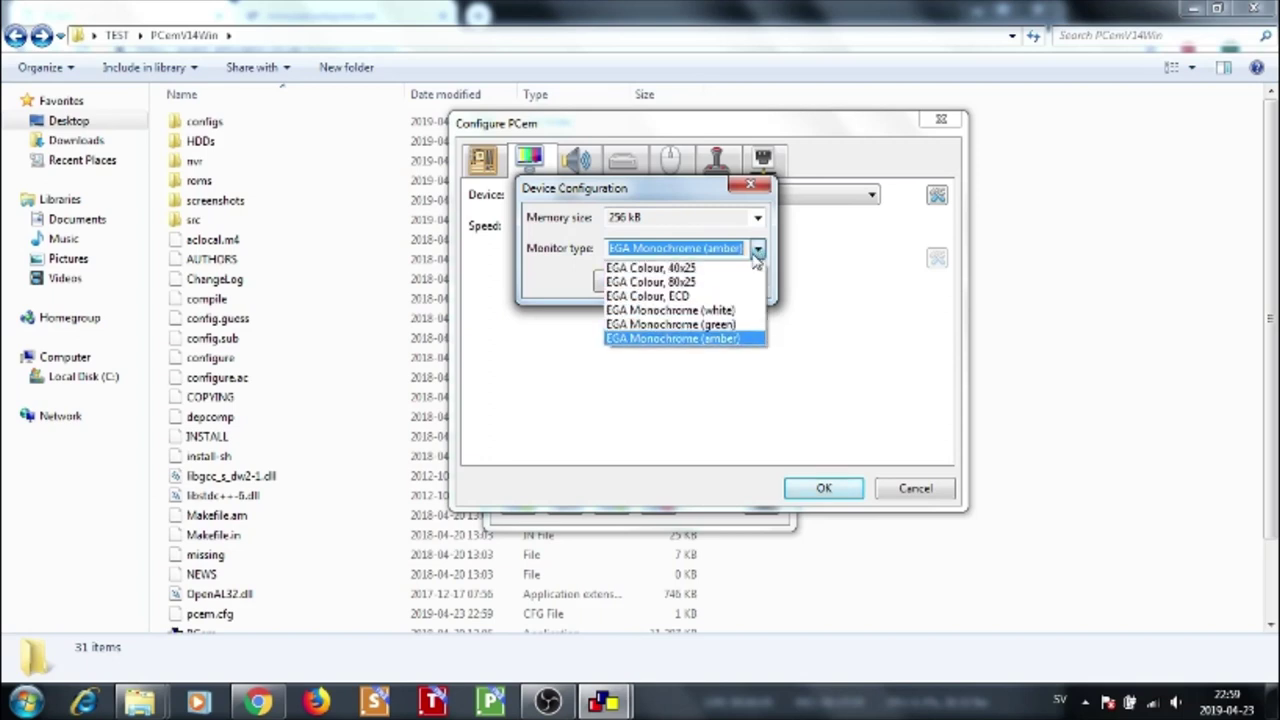
left_click(706, 296)
left_click(643, 285)
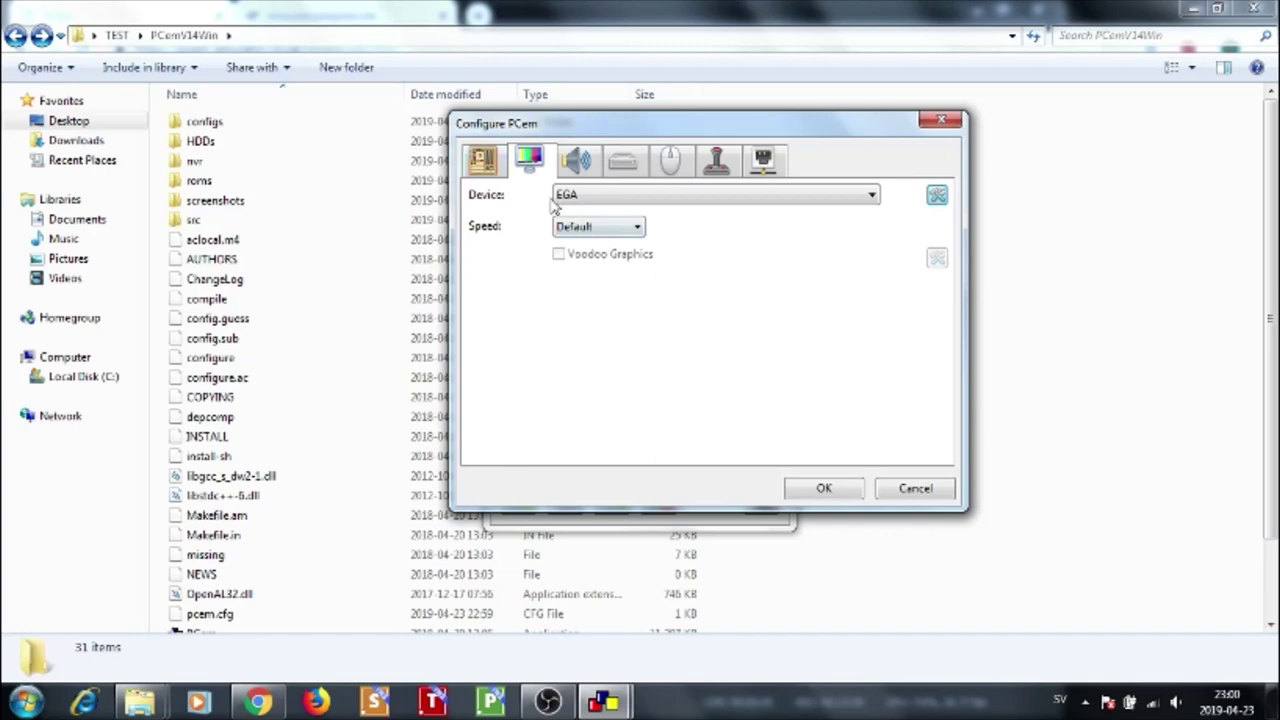
left_click(826, 489)
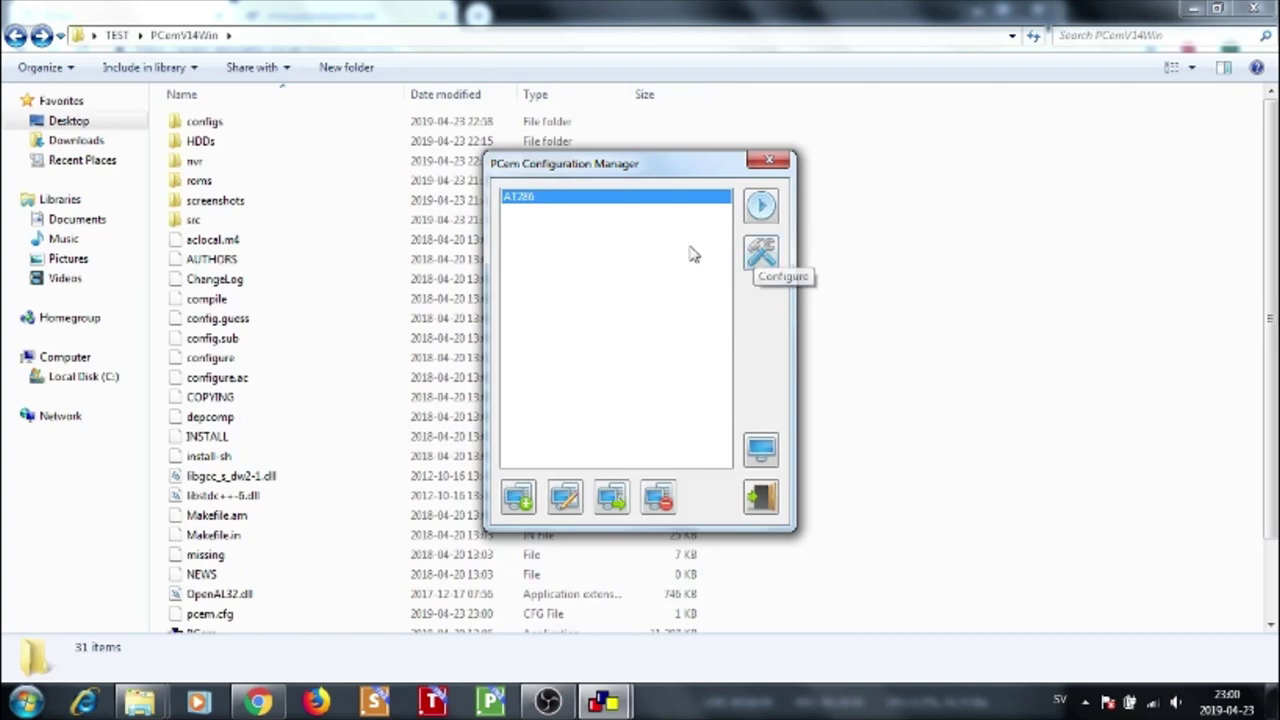
left_click(760, 207)
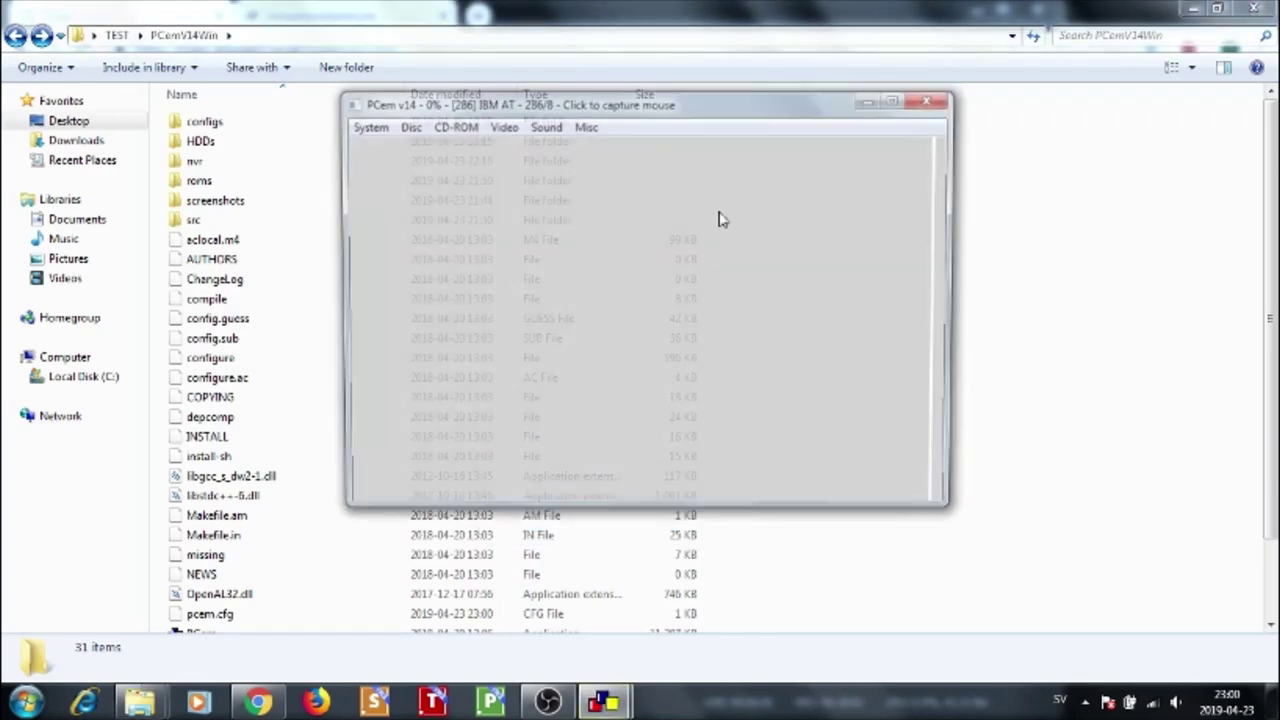
Review the emulator's options for changing floppy discs and loading CD-ROM images or the host drive
left_click(406, 125)
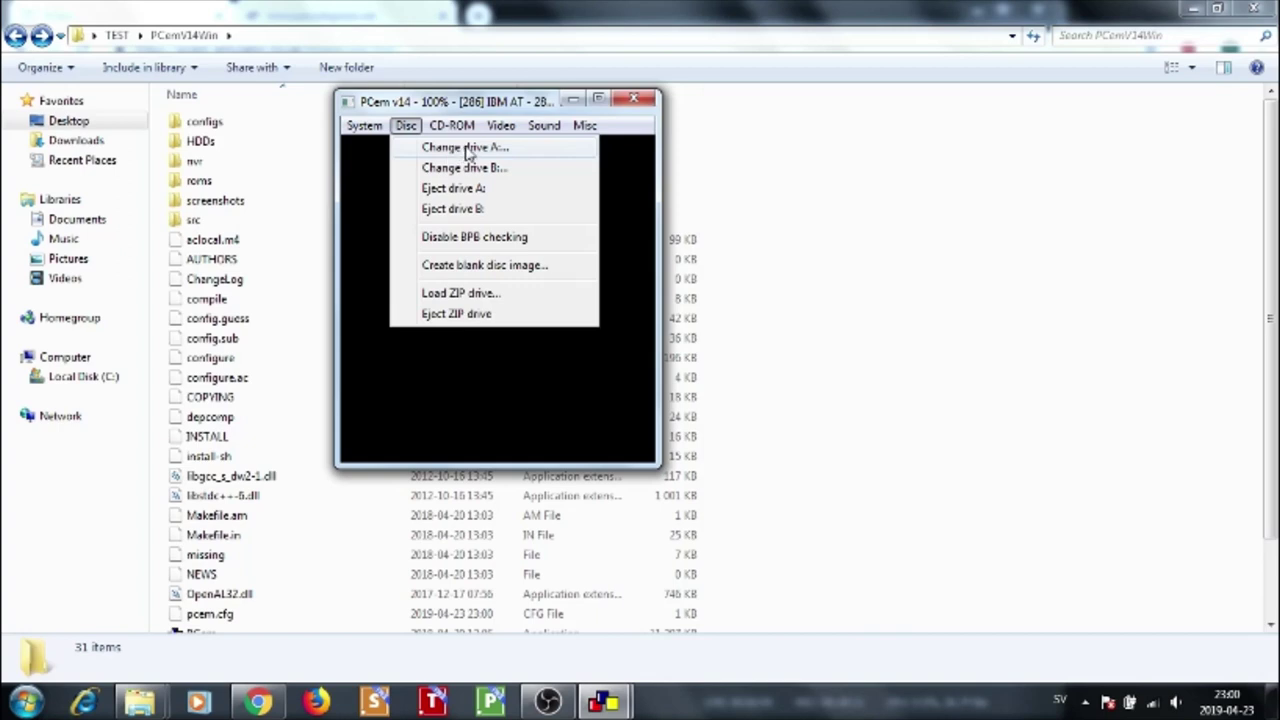
mouse_move(466, 130)
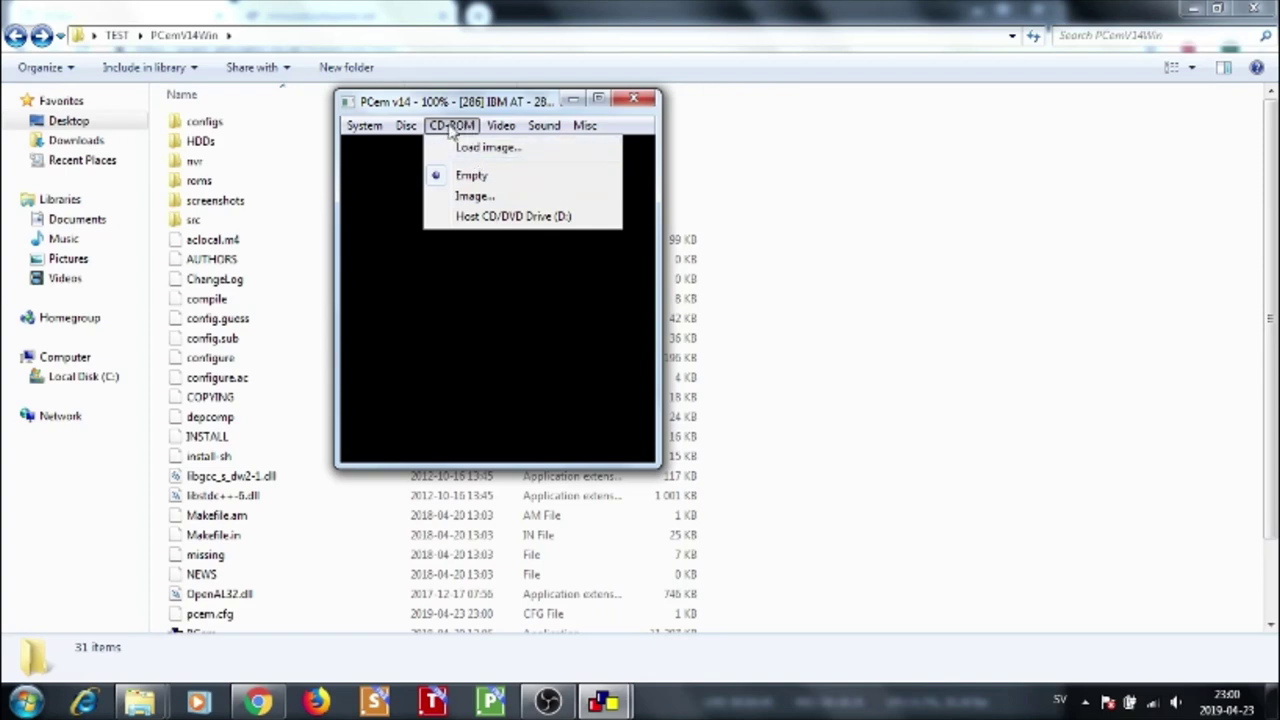
left_click(455, 128)
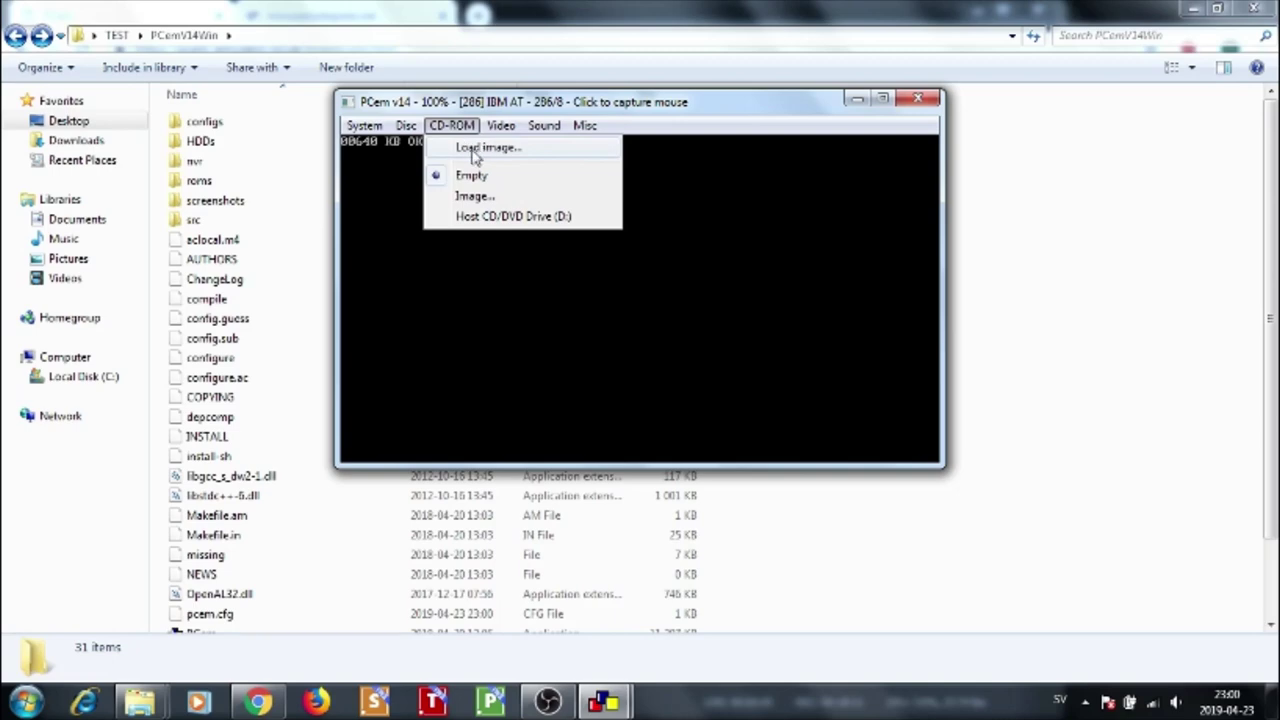
left_click(461, 128)
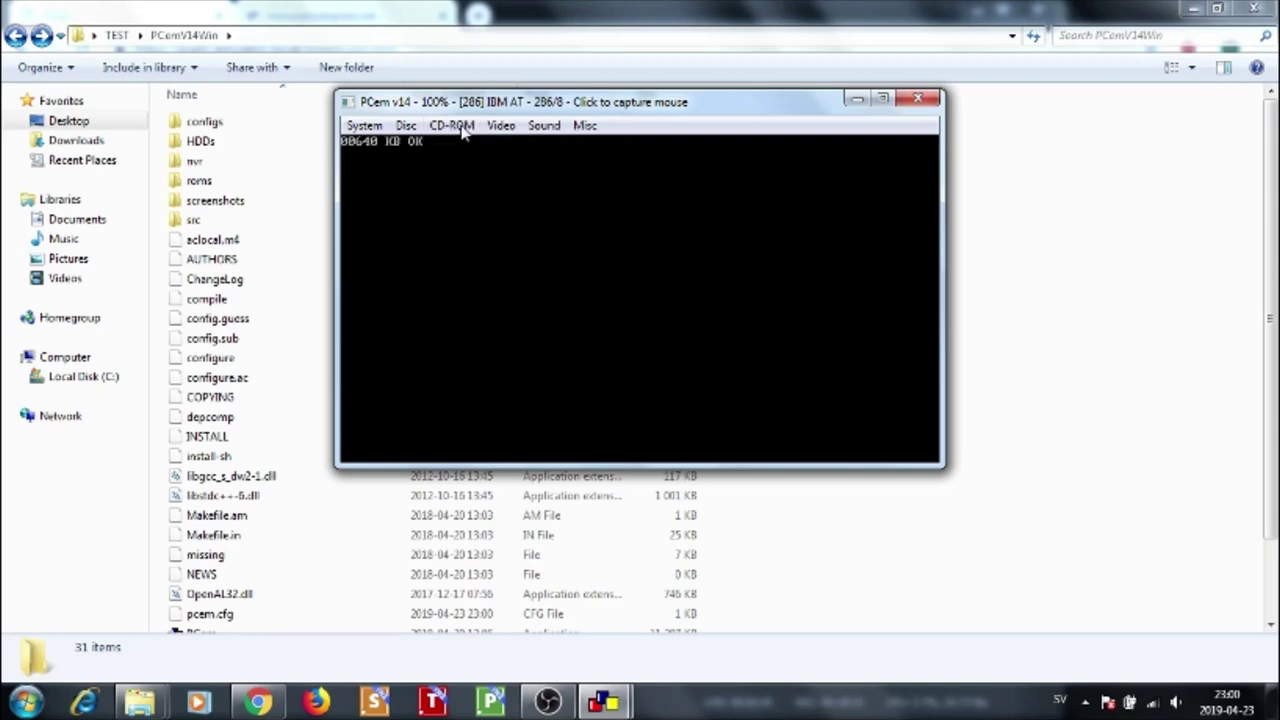
left_click(441, 130)
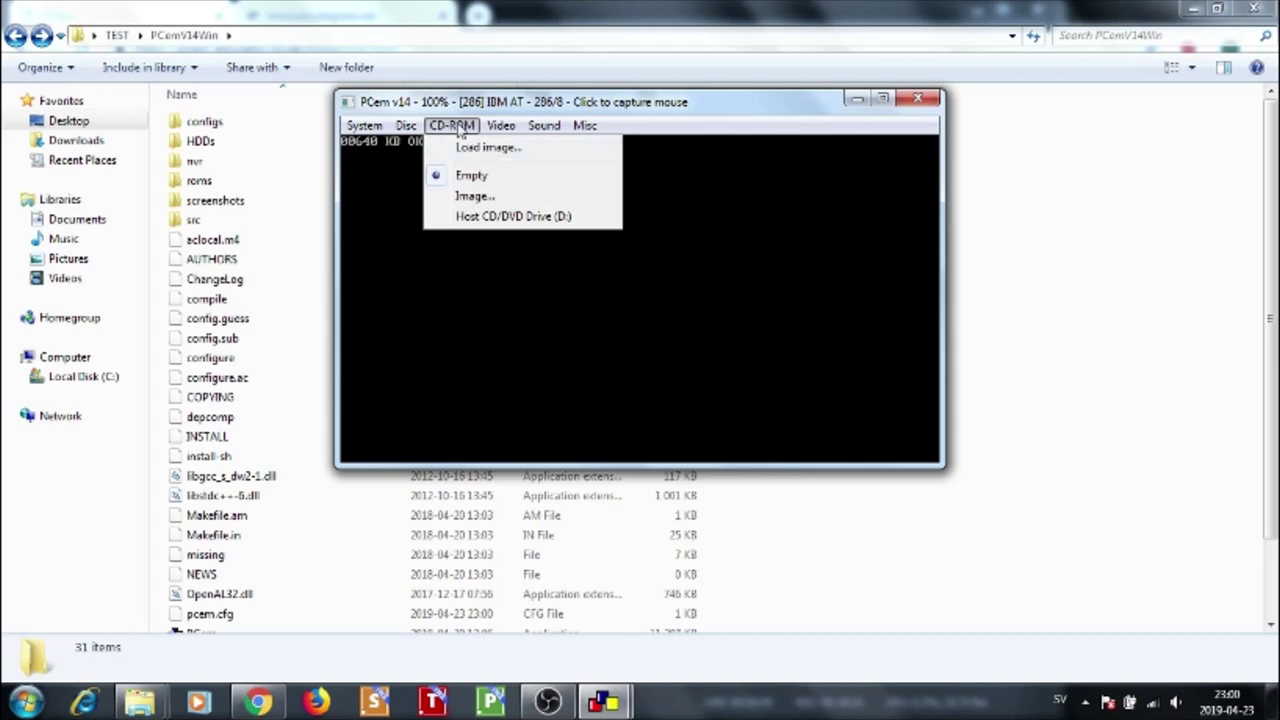
left_click(459, 131)
left_click(452, 128)
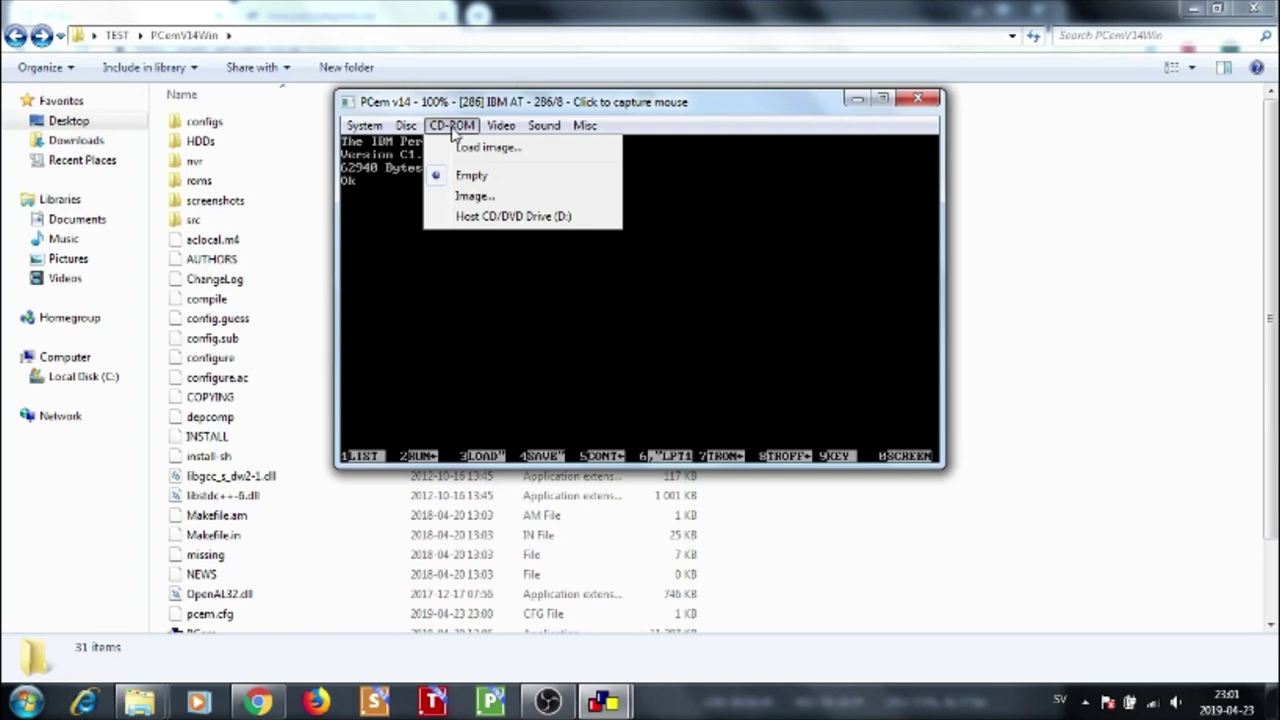
left_click(455, 130)
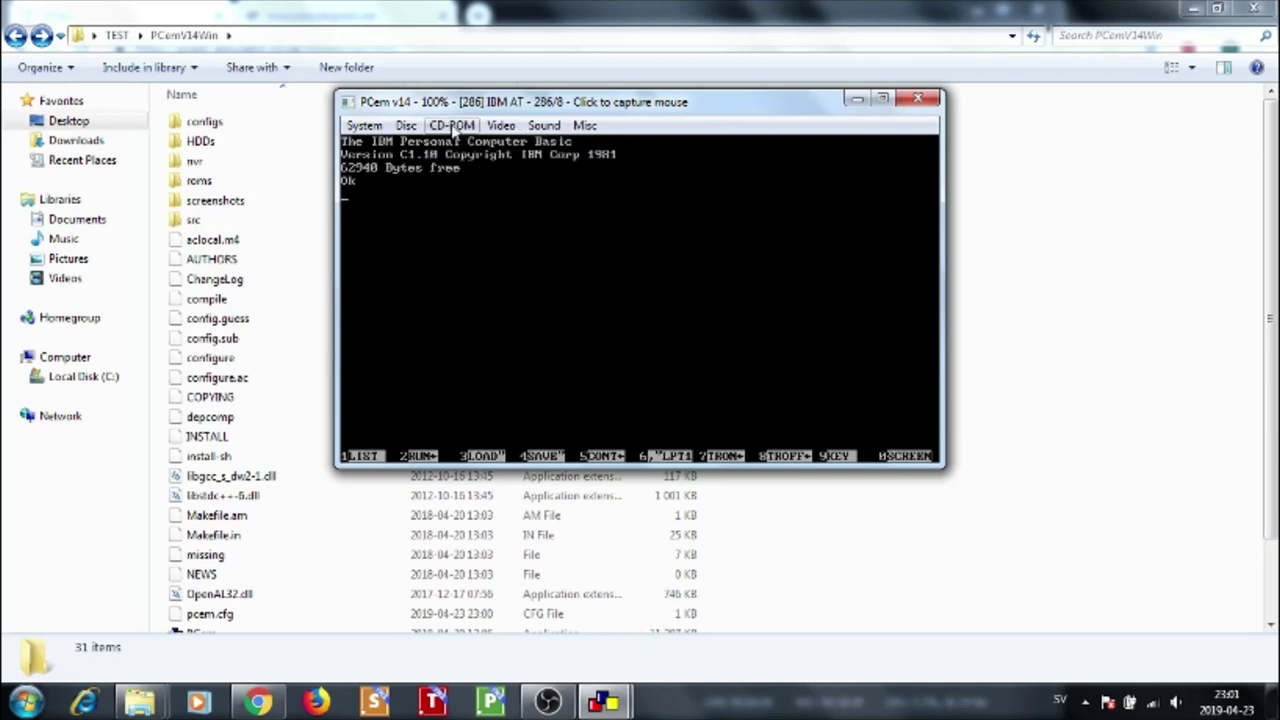
left_click(455, 131)
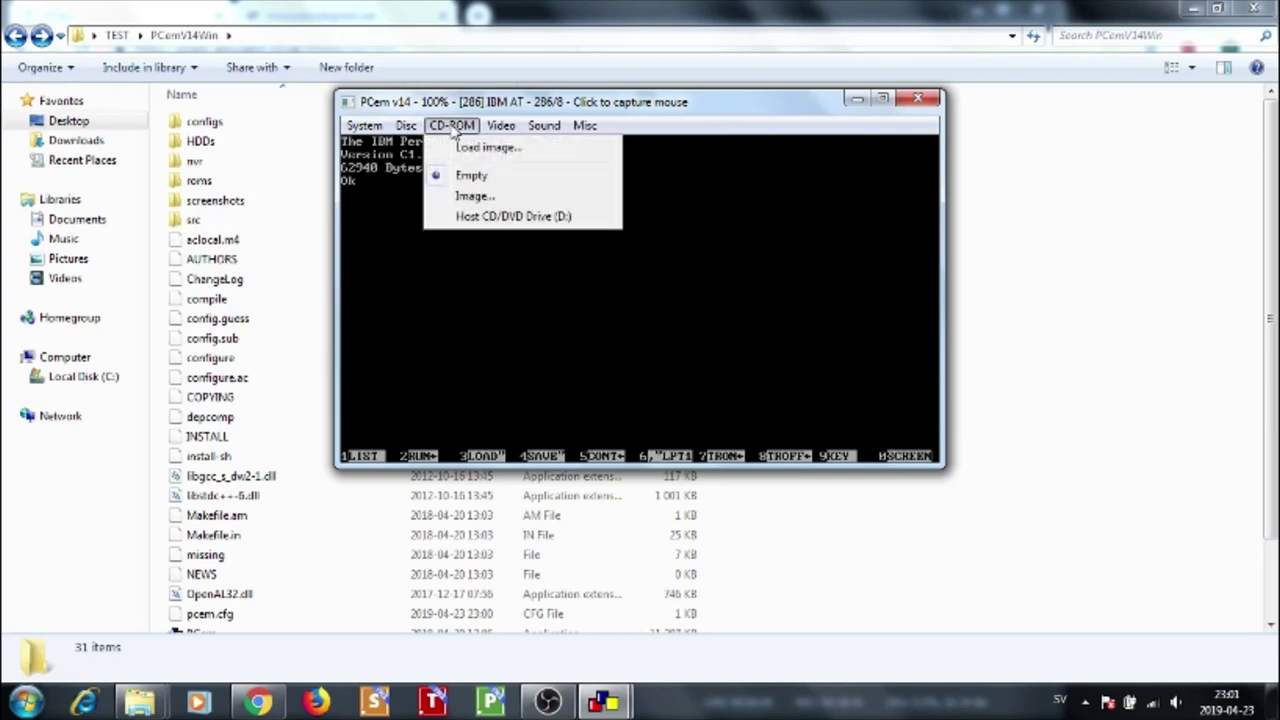
left_click(455, 130)
left_click(453, 132)
left_click(450, 128)
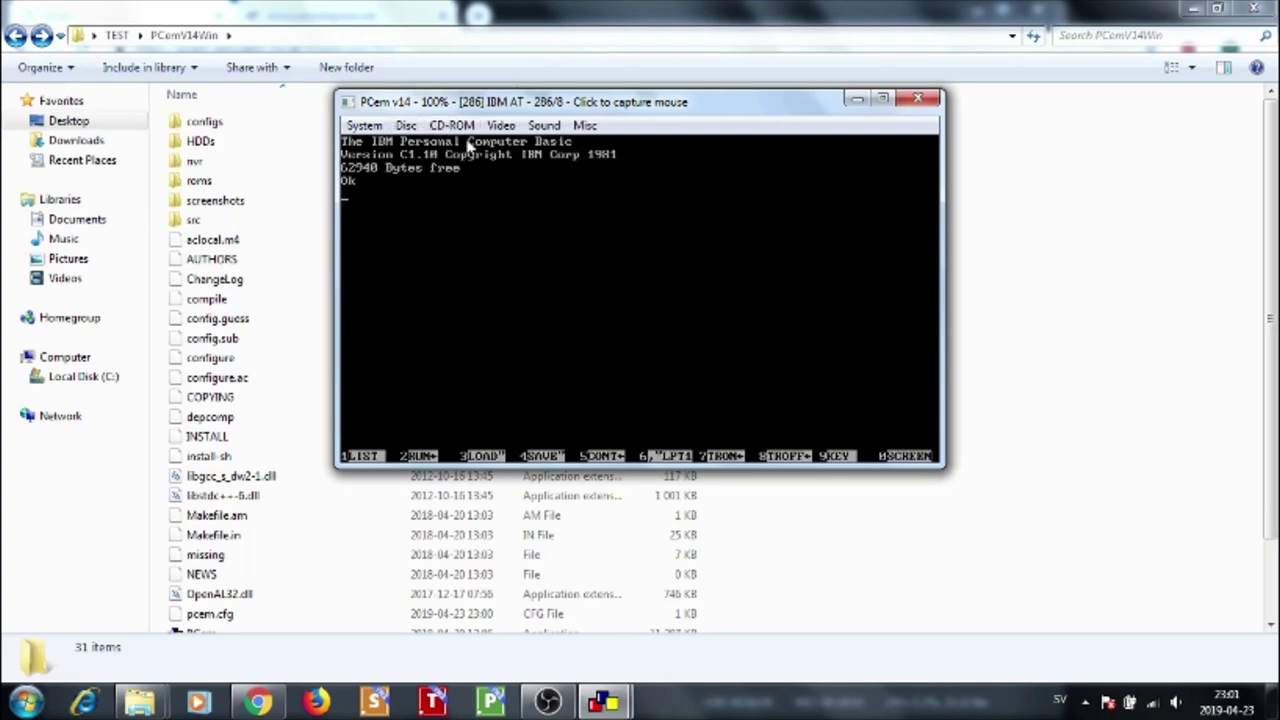
left_click(452, 126)
Review the emulator's video display options, including scale filtering and output stretch mode, and its system reset commands
mouse_move(498, 128)
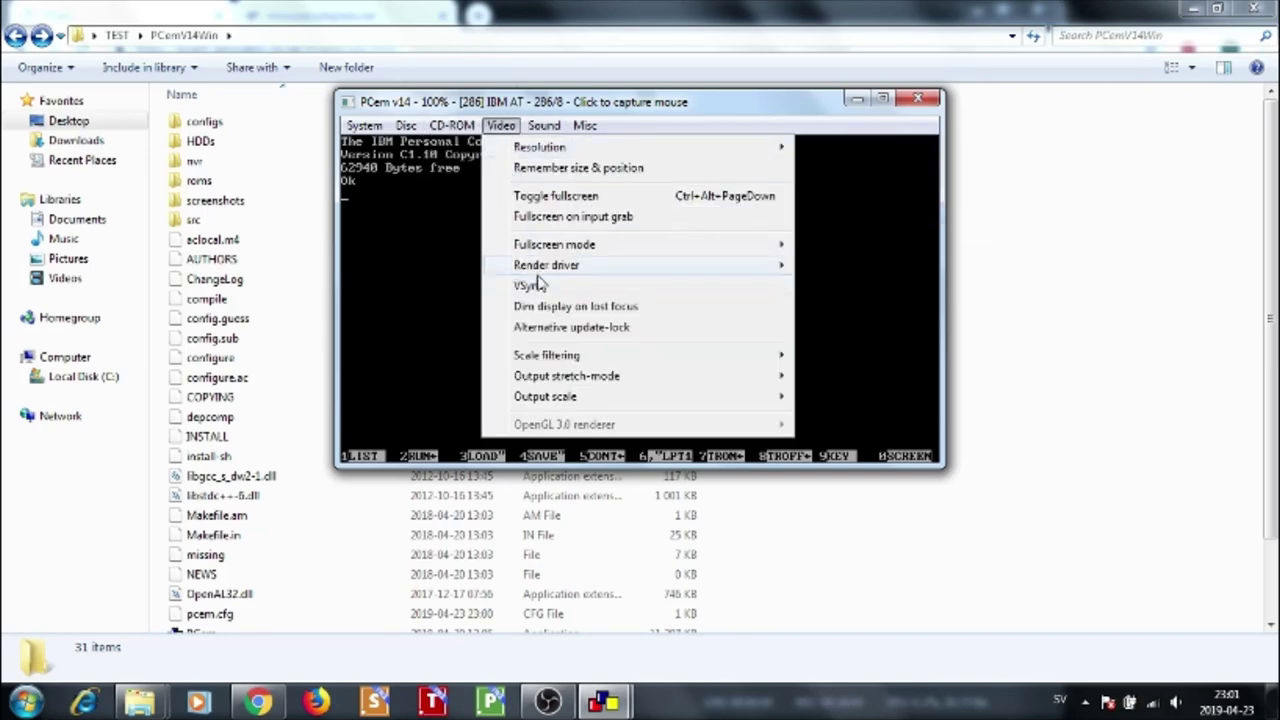
mouse_move(552, 280)
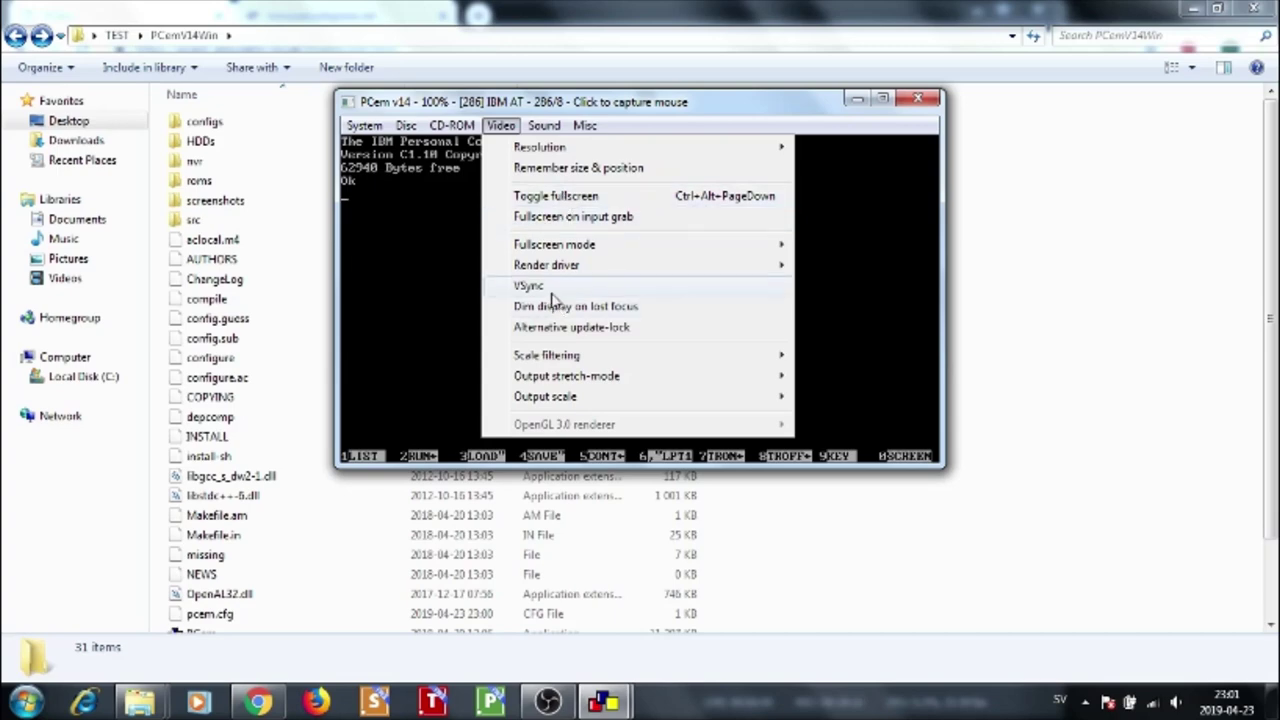
mouse_move(660, 272)
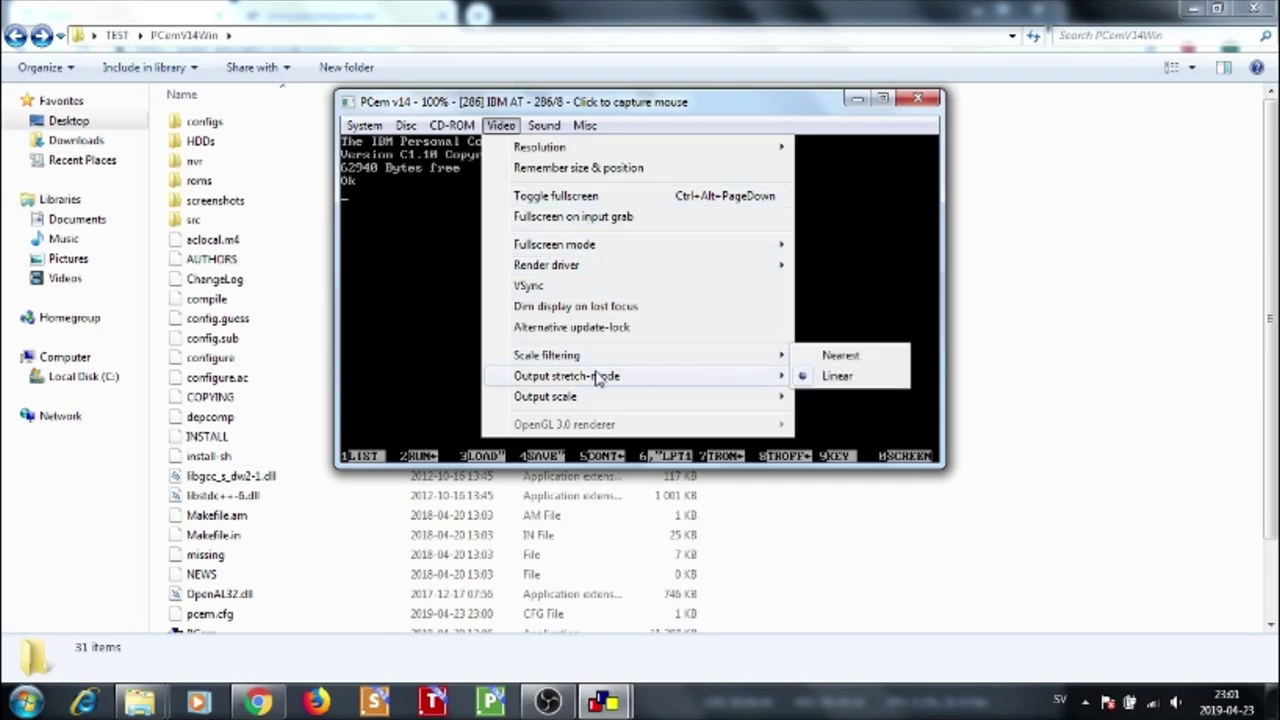
mouse_move(598, 378)
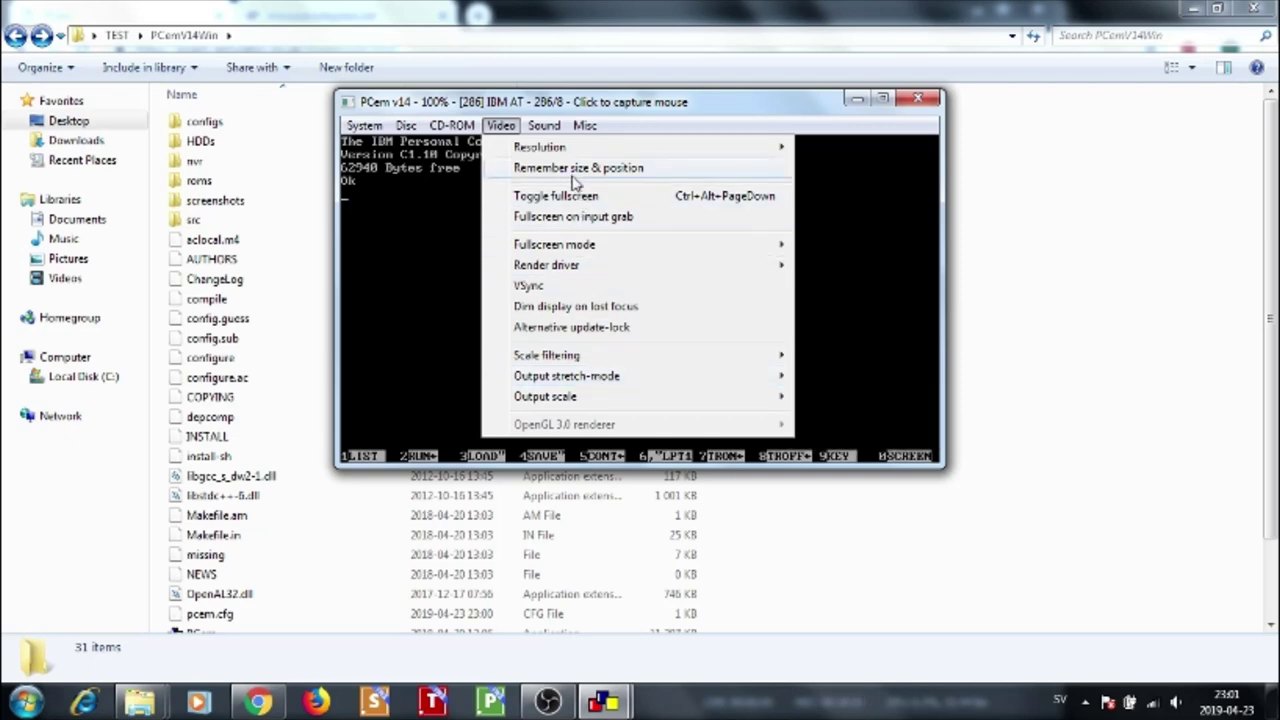
mouse_move(612, 132)
left_click(588, 106)
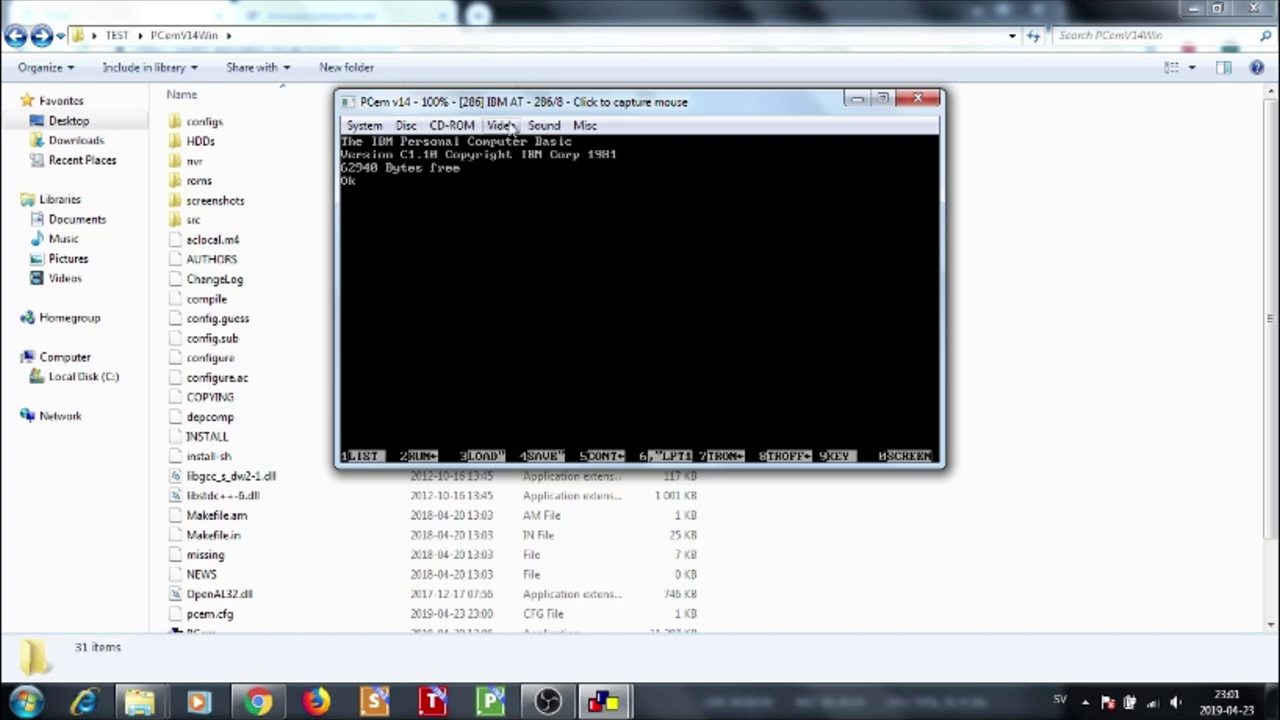
left_click(372, 125)
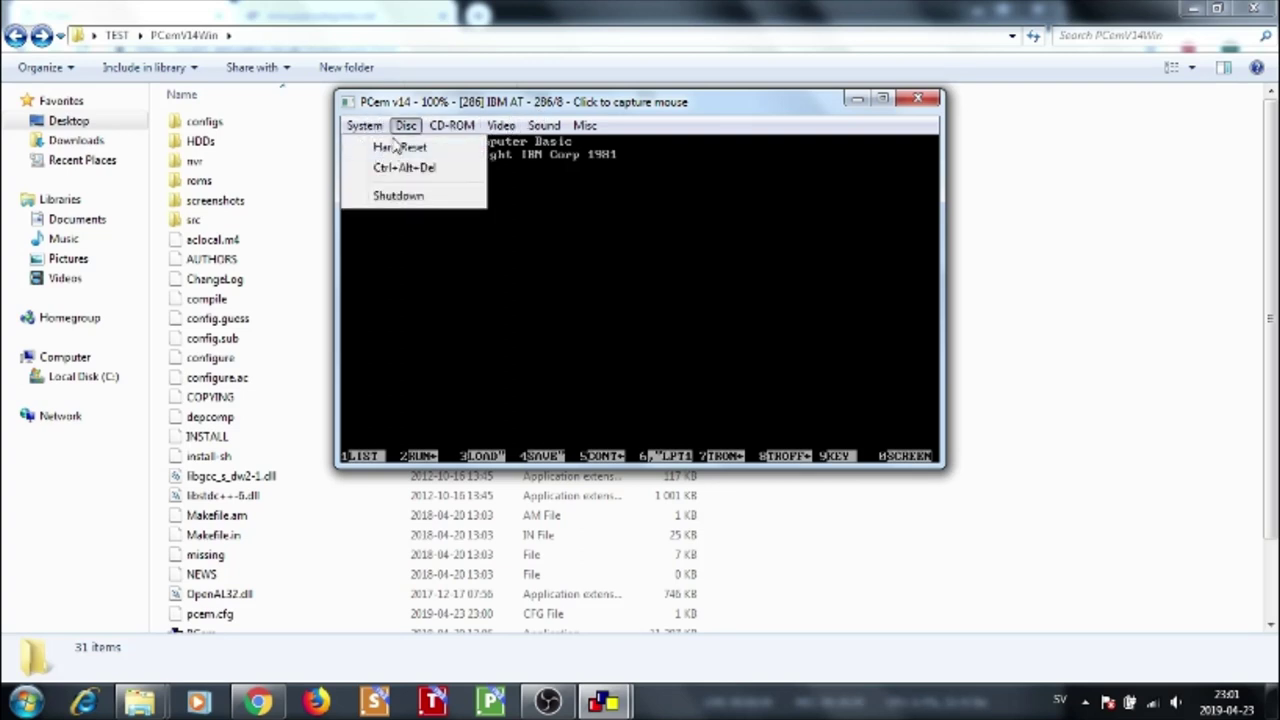
left_click(385, 128)
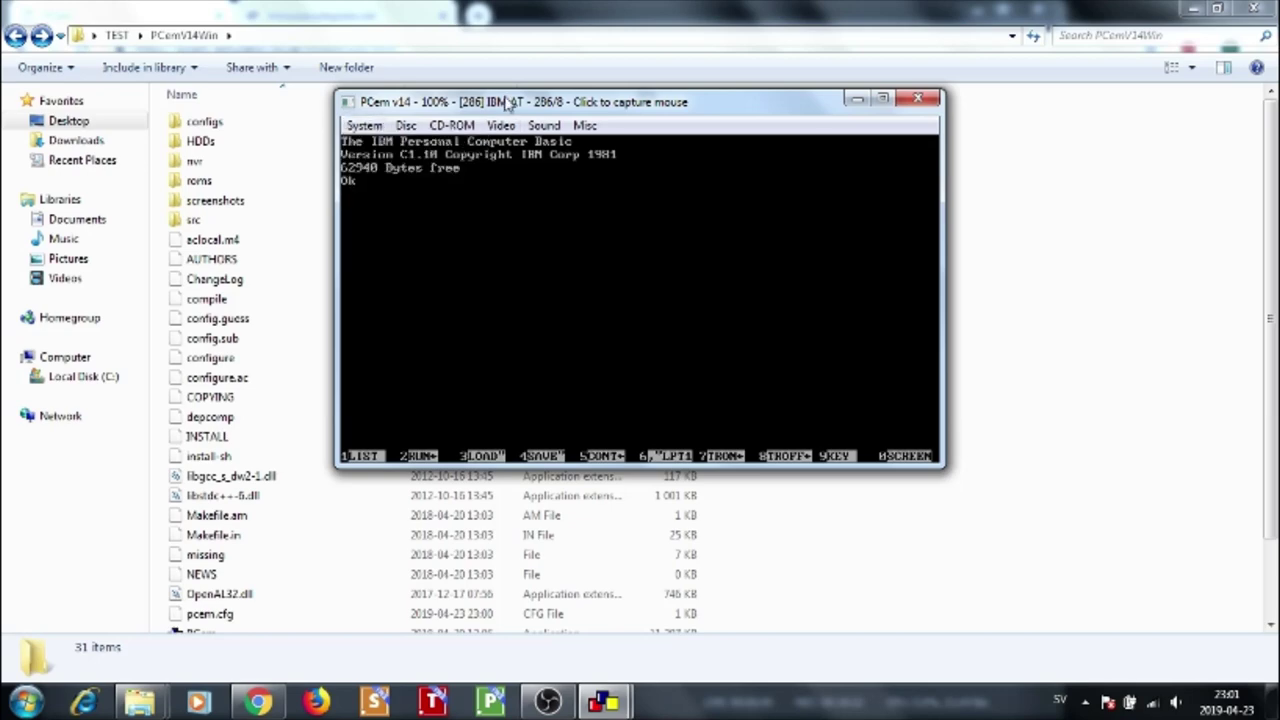
left_click_drag(512, 103, 517, 158)
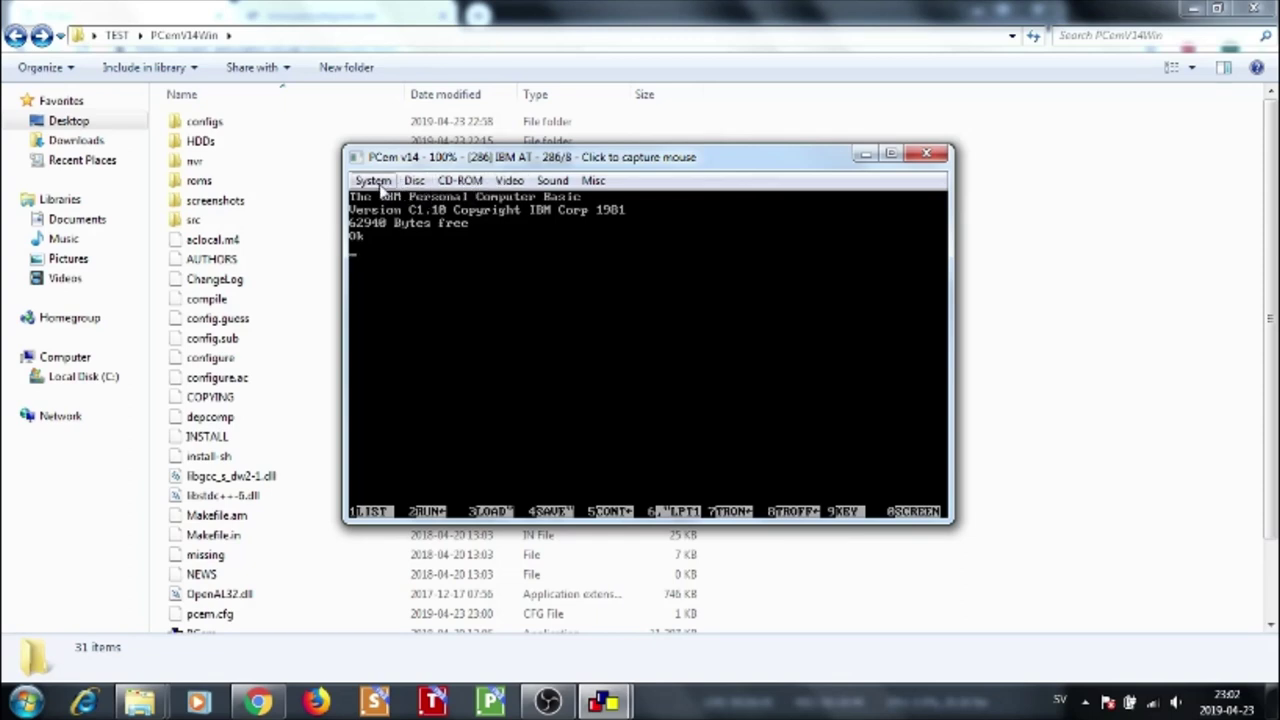
left_click(374, 181)
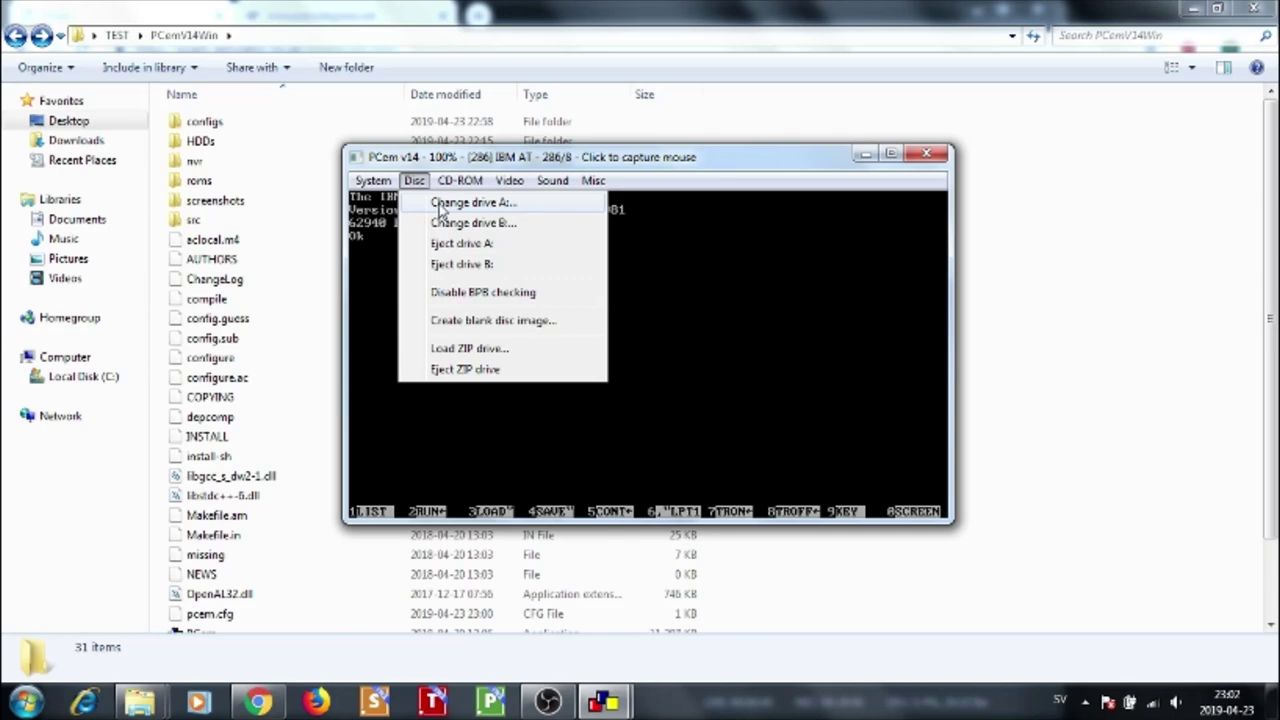
left_click(432, 202)
double_click(645, 305)
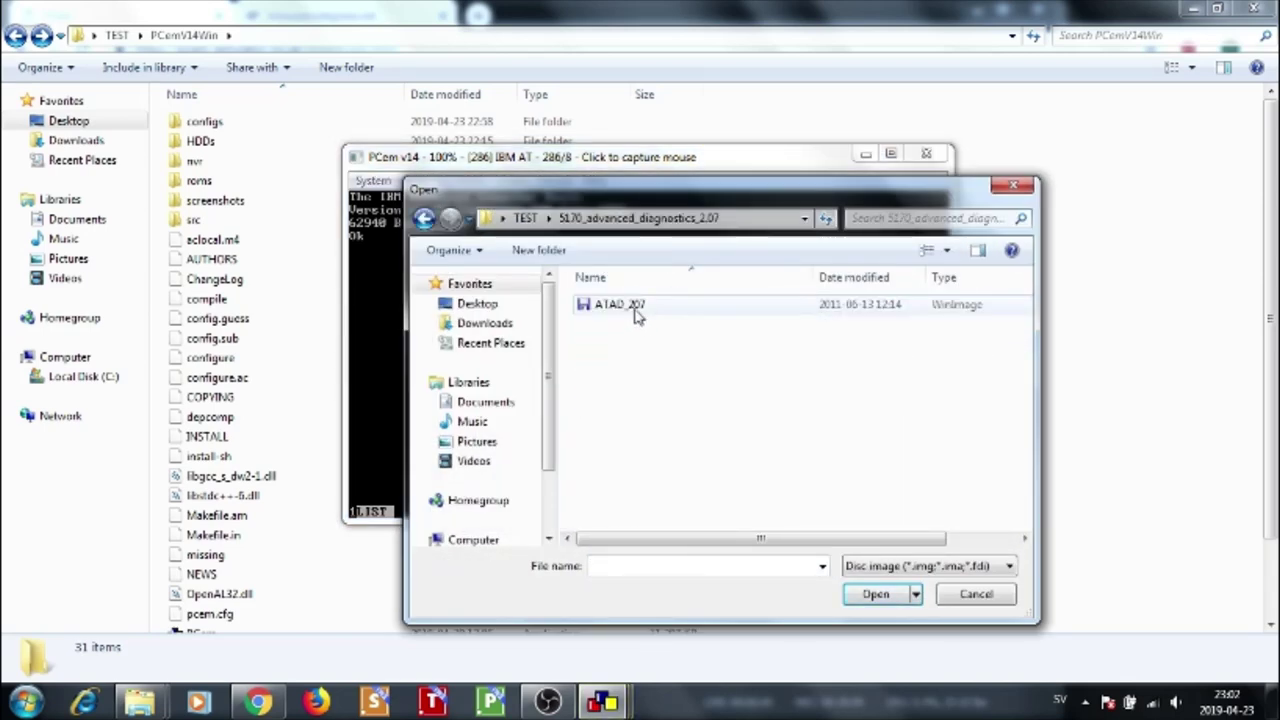
left_click(968, 592)
Load the ATAD_207 disc image from the 5170_advanced_diagnostics_2.07 folder into floppy drive A
left_click(414, 180)
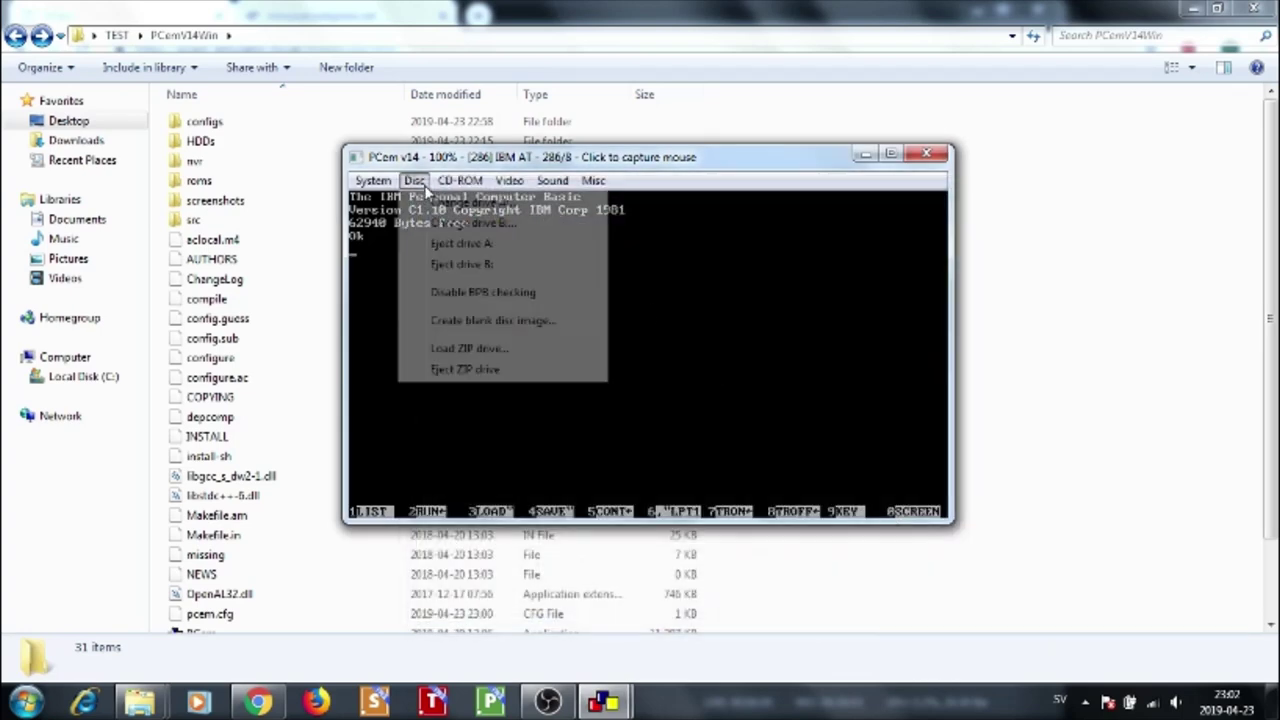
left_click(476, 226)
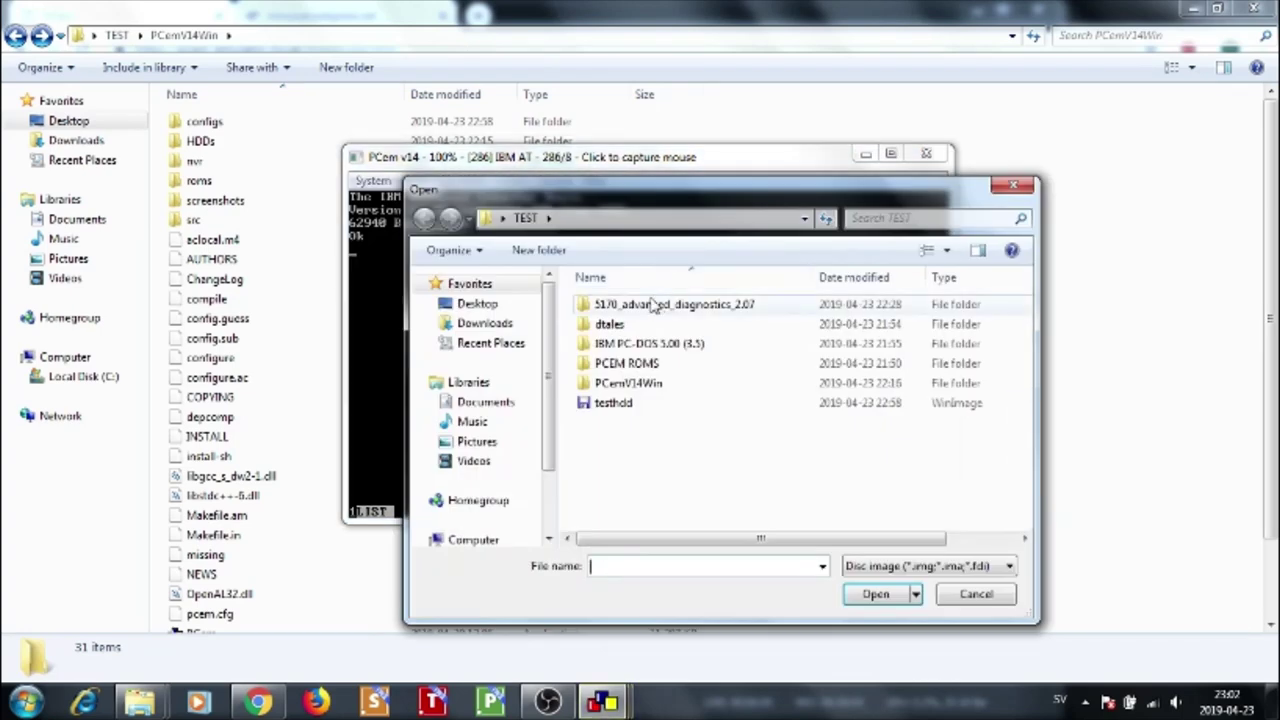
double_click(646, 304)
double_click(658, 310)
left_click(658, 312)
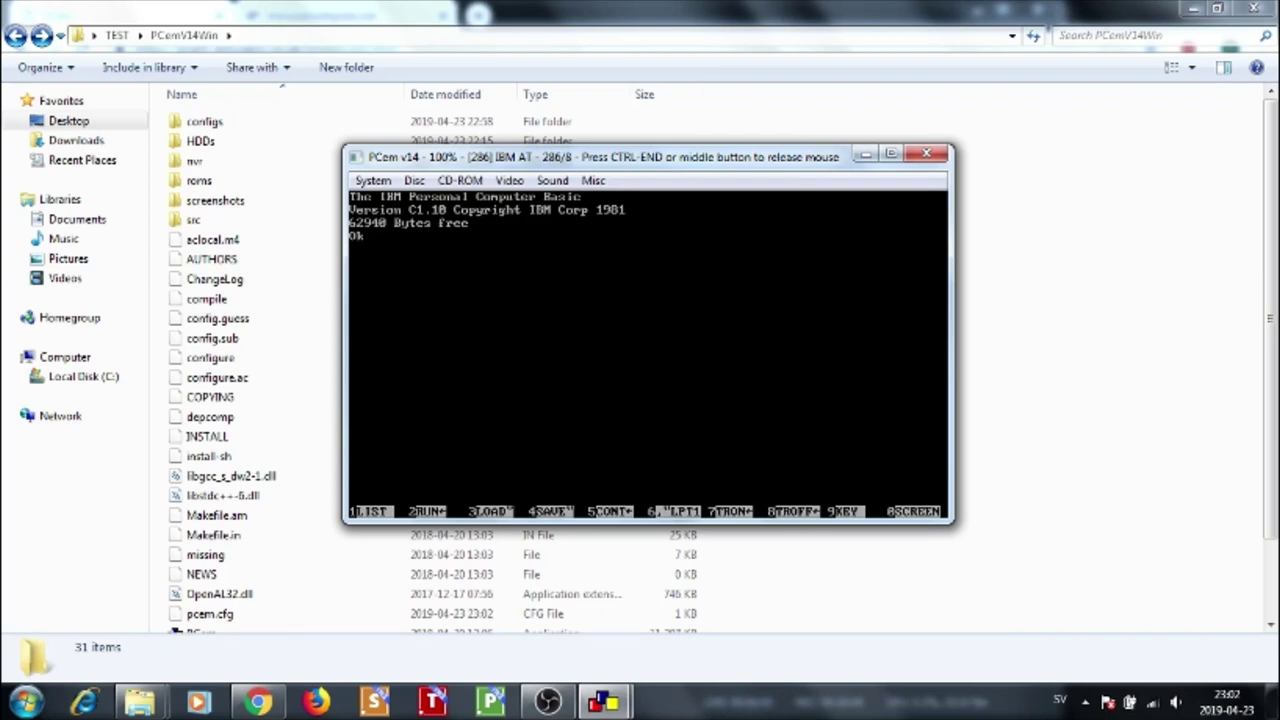
Release the captured mouse and reboot the emulated machine from the diagnostics floppy
key("ctrl+End")
left_click(372, 180)
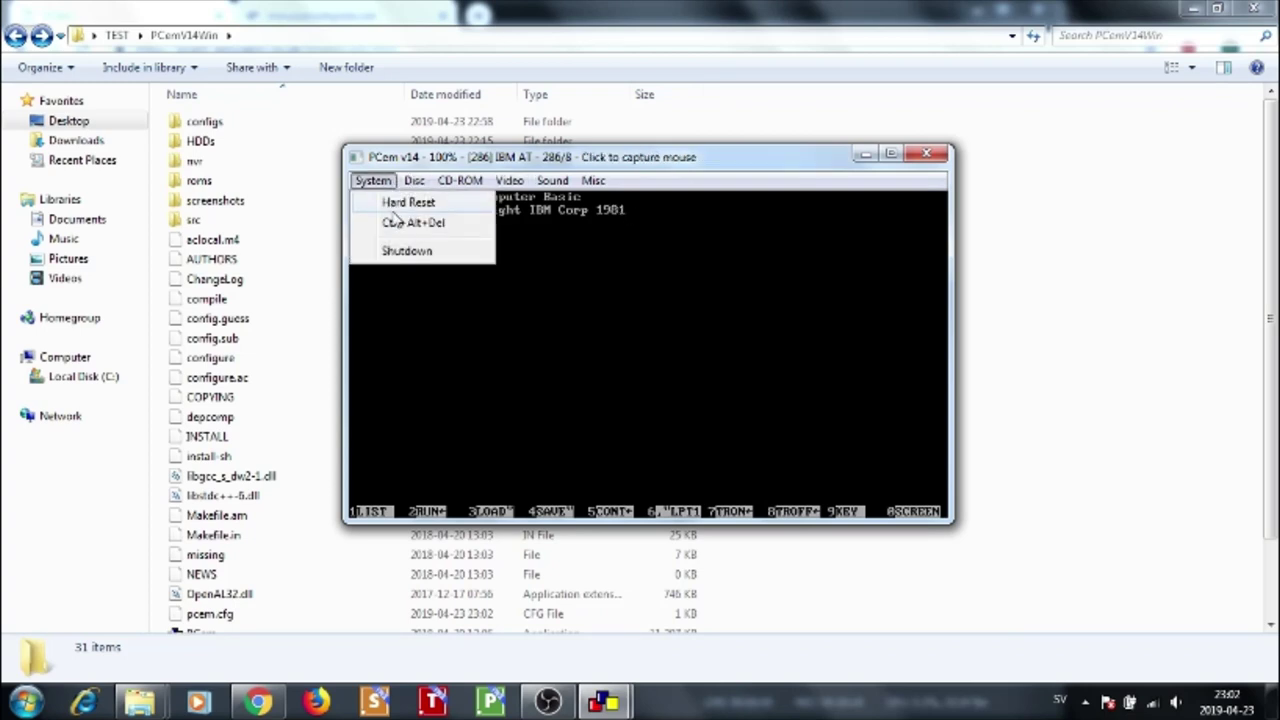
left_click(396, 222)
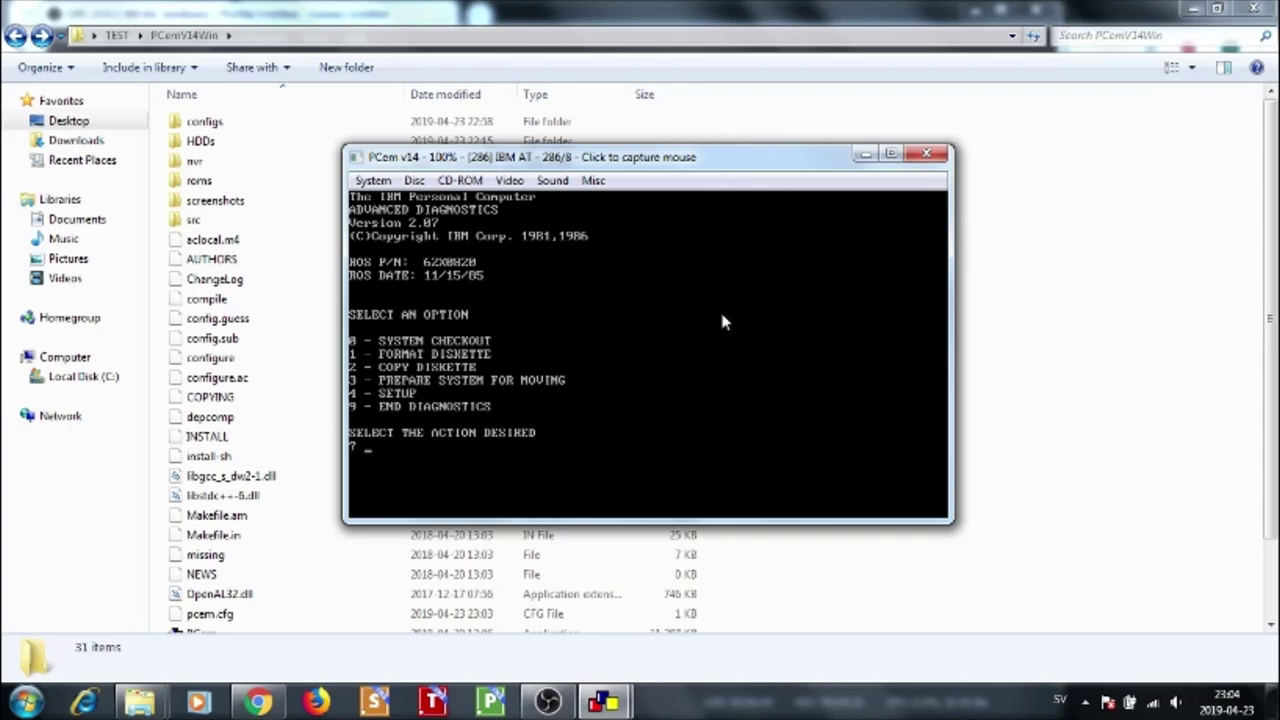
Start the Setup option of the advanced diagnostics and continue to the date setting
type("4")
key("Return")
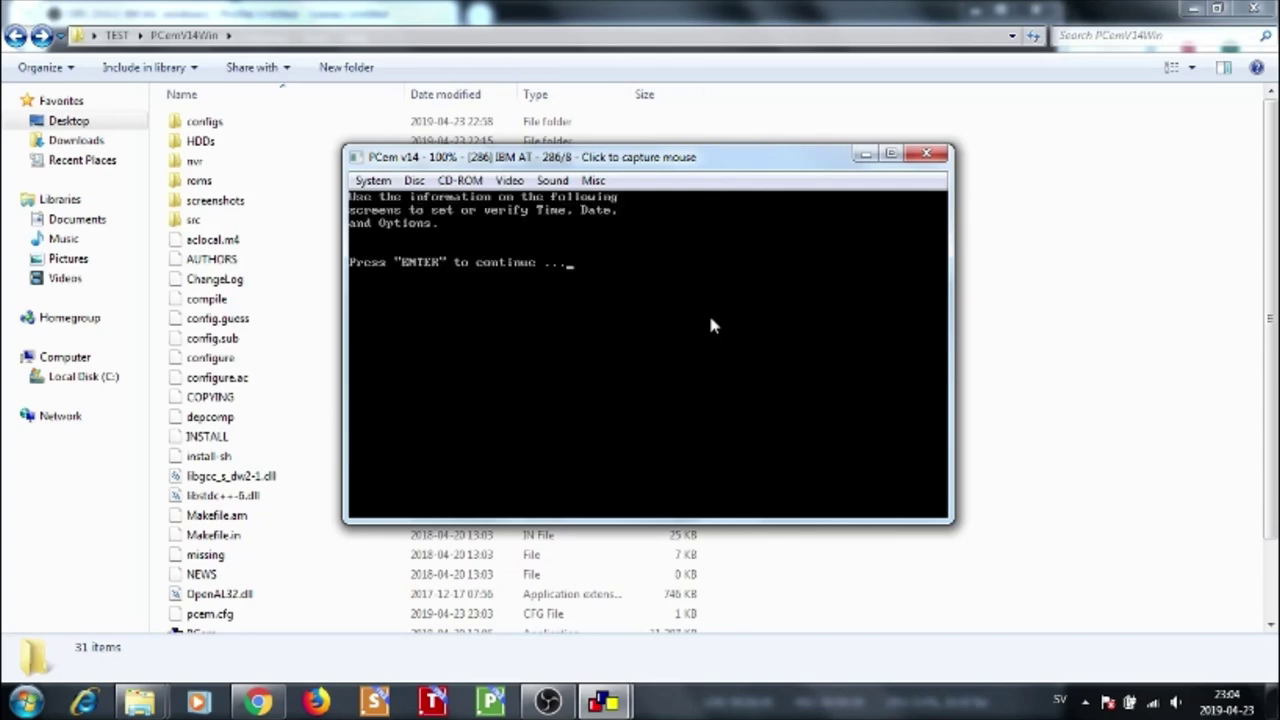
key("Return")
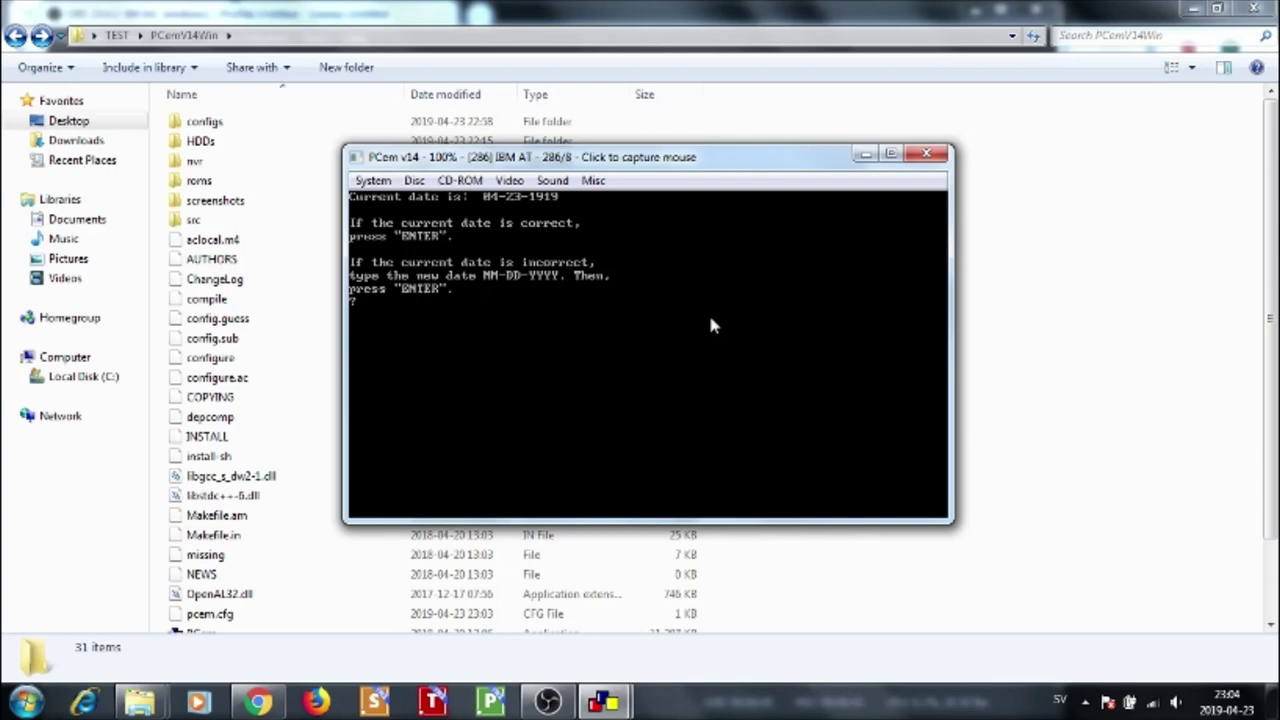
Keep the machine's current date and time and confirm both as correct
type("04/23/")
key("BackSpace")
key("BackSpace")
key("BackSpace")
key("BackSpace")
key("BackSpace")
key("Return")
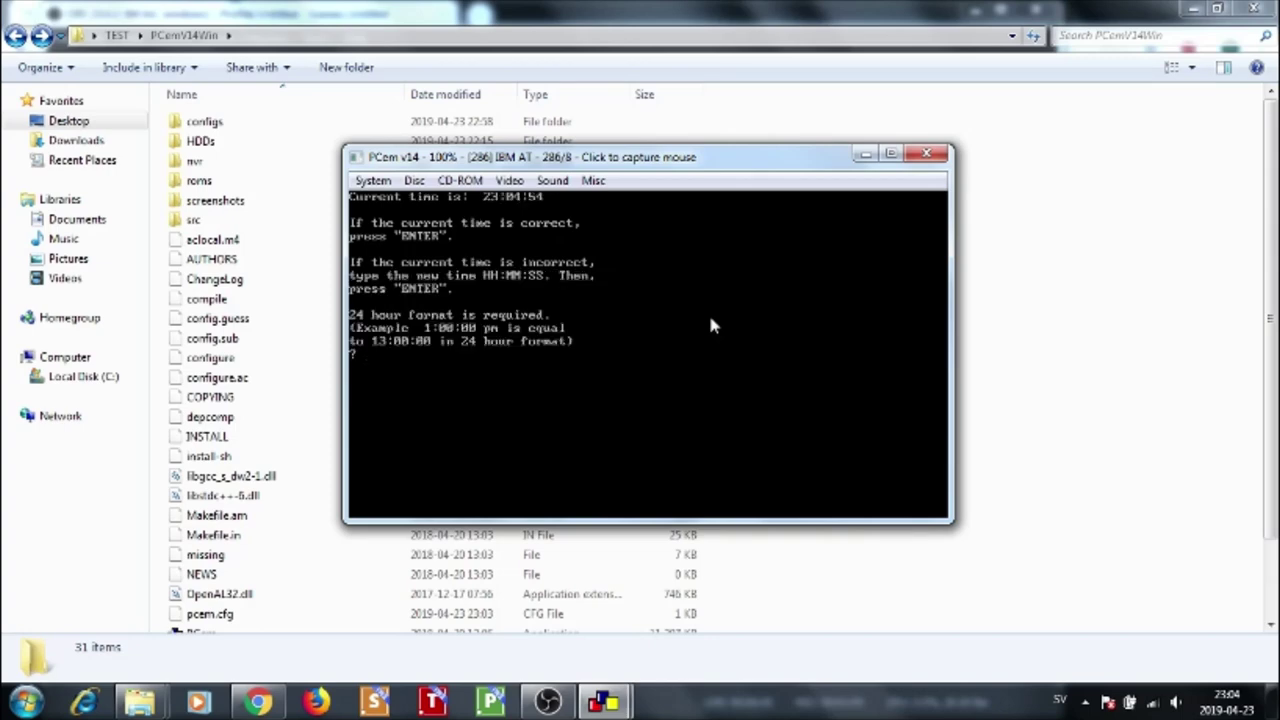
key("Return")
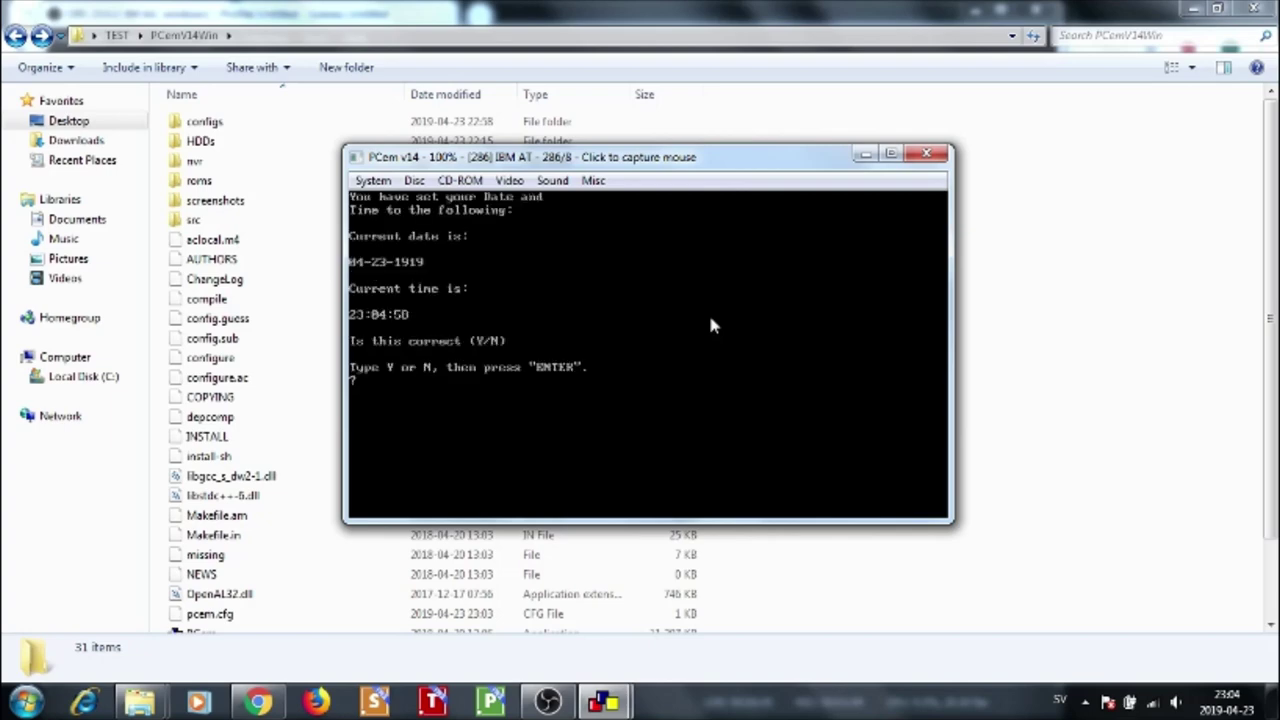
type("y")
key("Return")
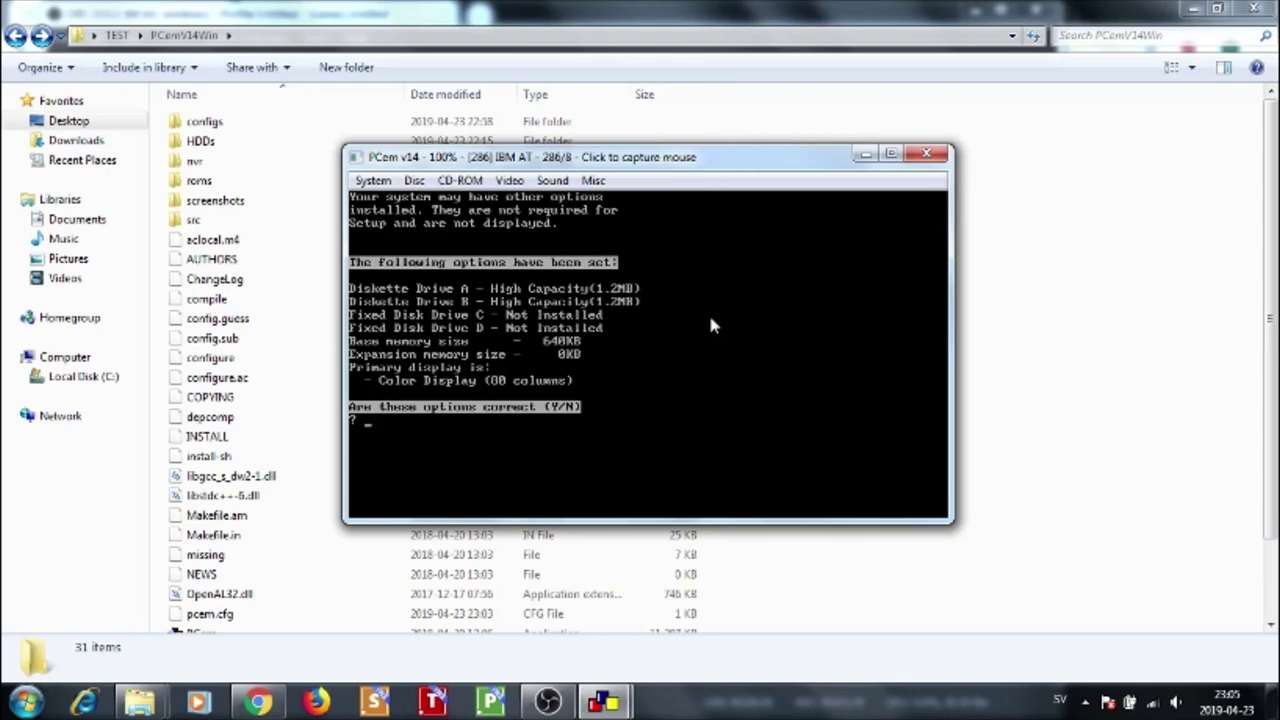
Reject the preset options and diskette types, and declare two diskette drives with drive A as High Capacity (1.2MB)
type("n")
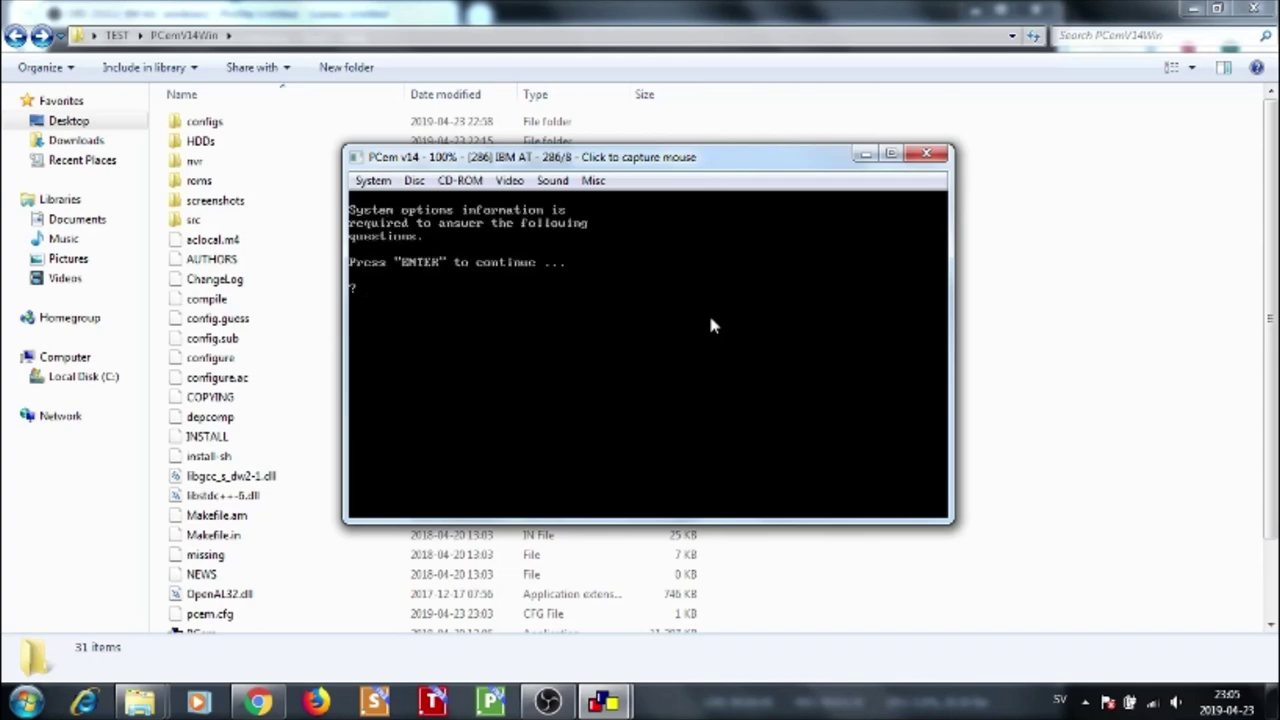
key("Return")
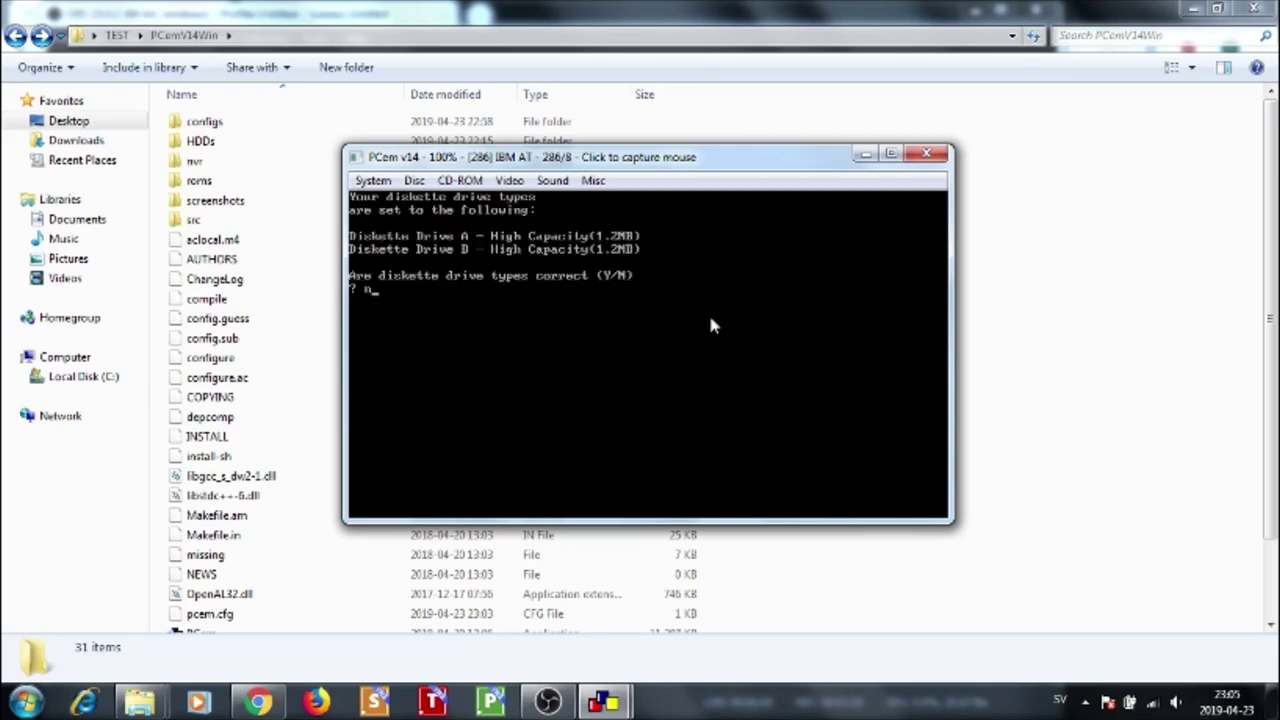
type("n")
key("Return")
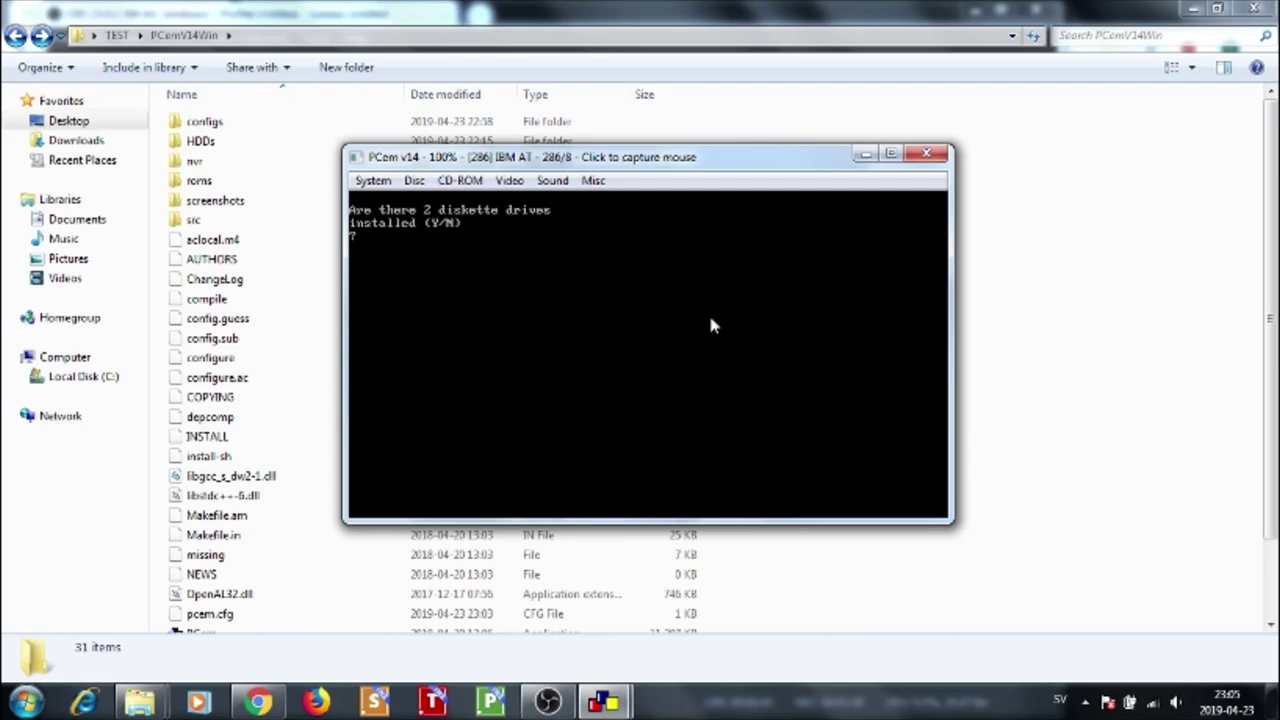
type("y")
key("Return")
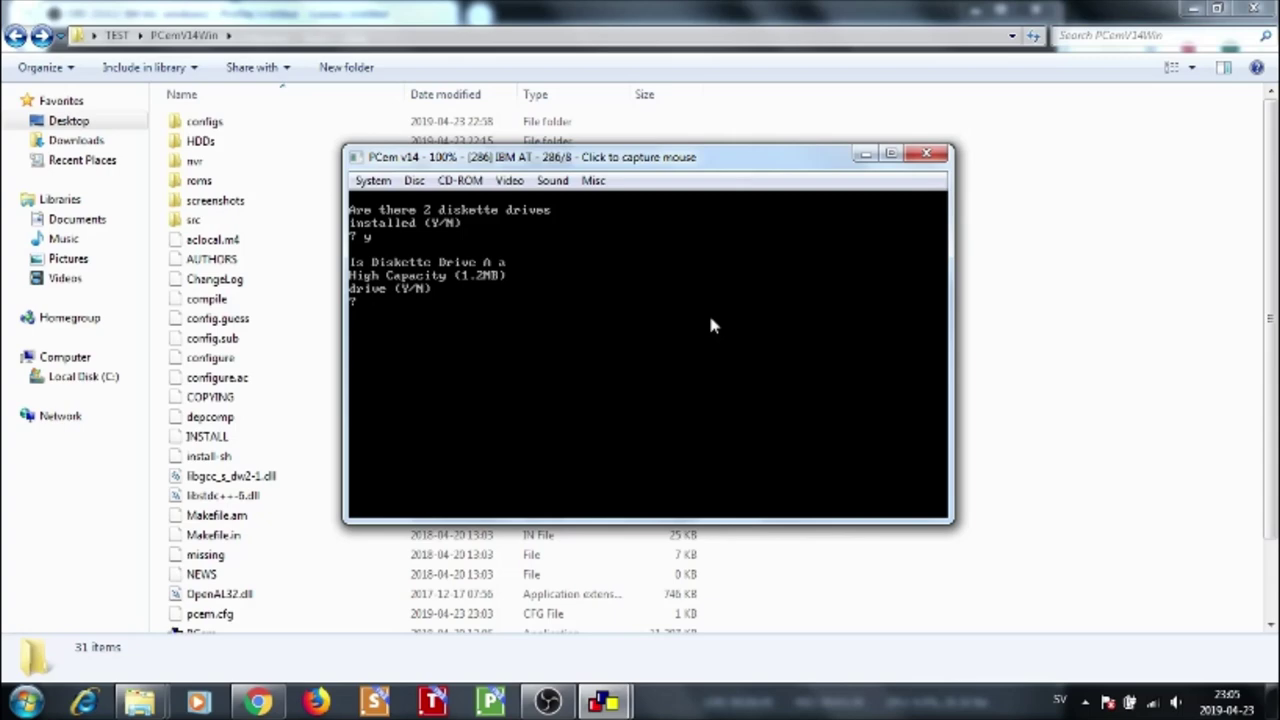
type("y")
key("Return")
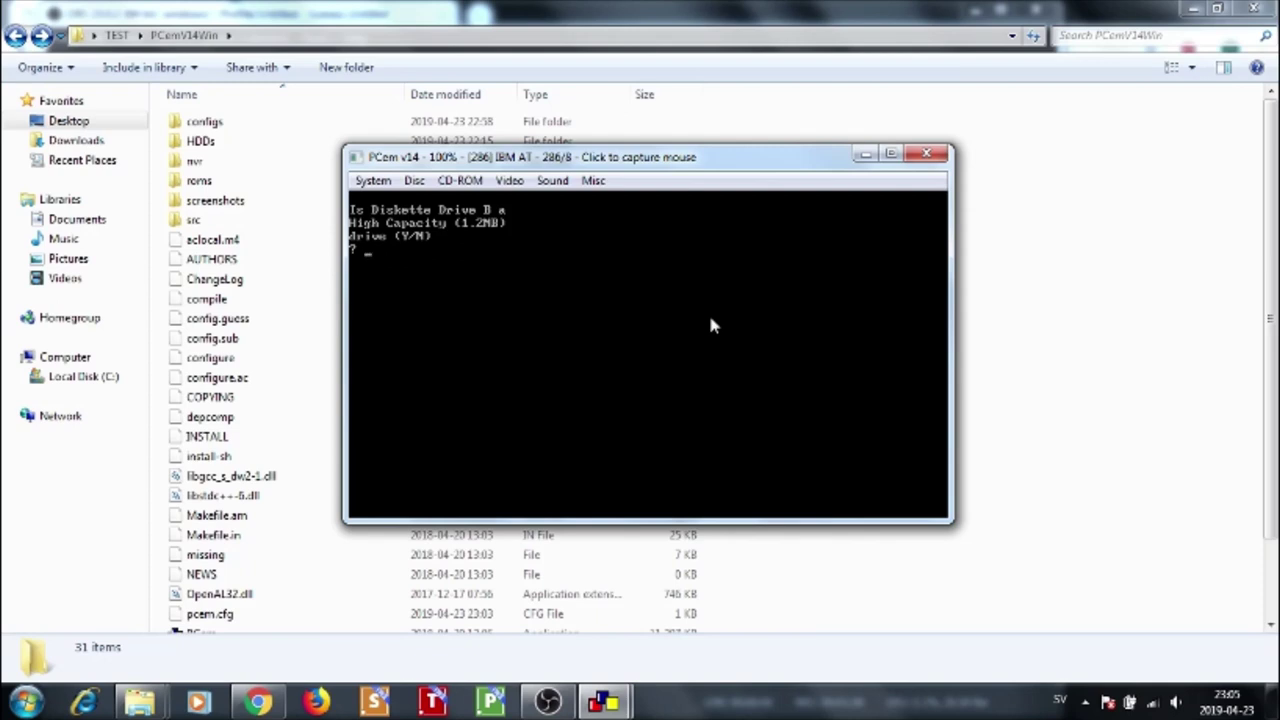
Set diskette drive B to Double Sided (360KB) and confirm the diskette drive types
type("n")
key("Return")
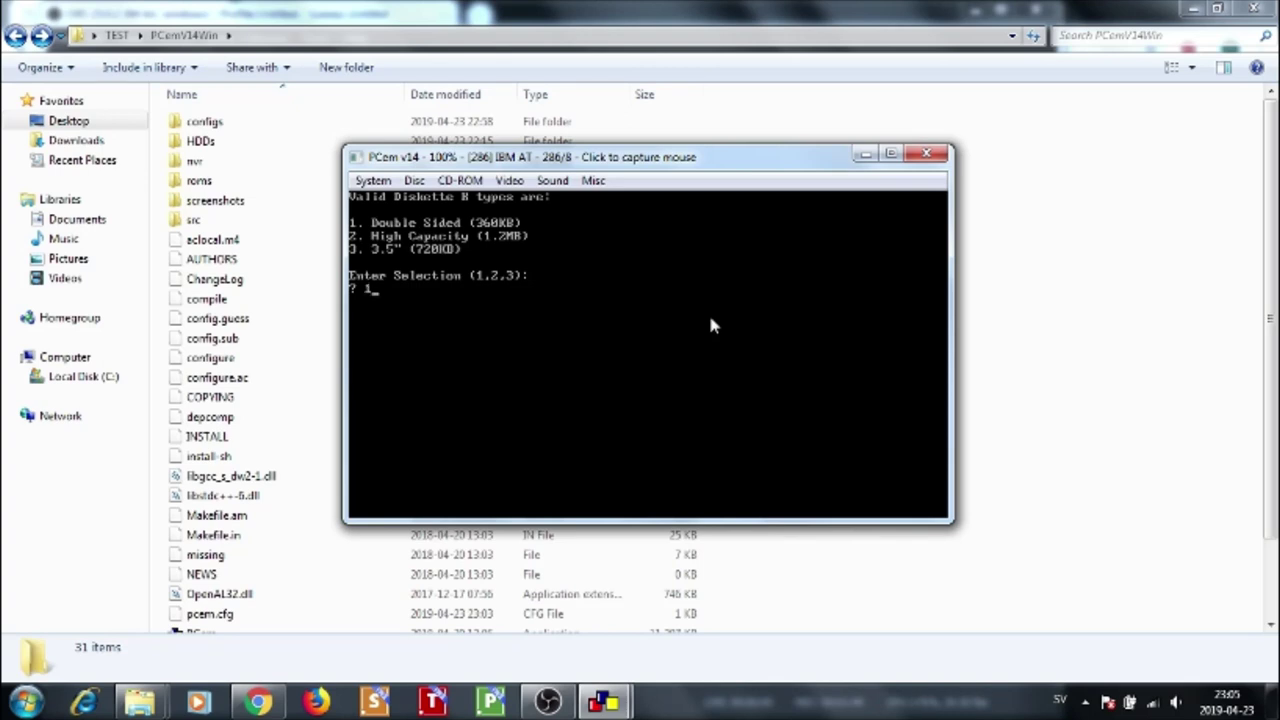
key("Return")
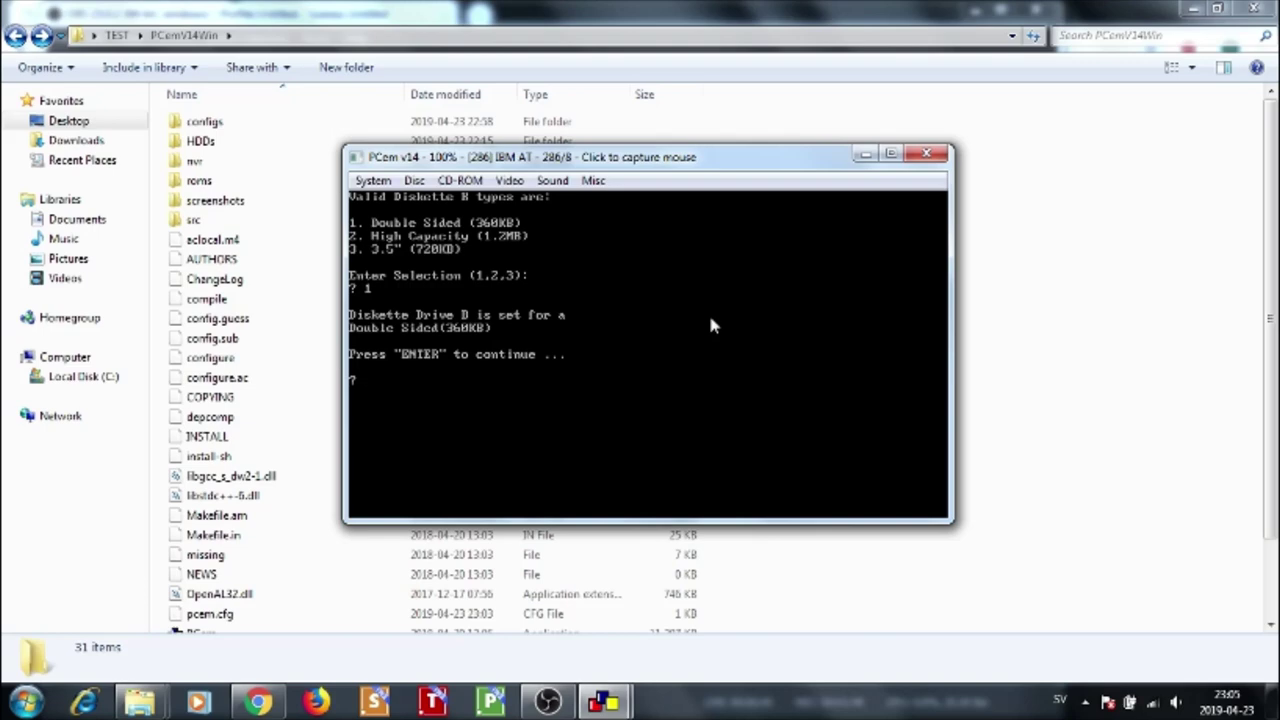
key("Return")
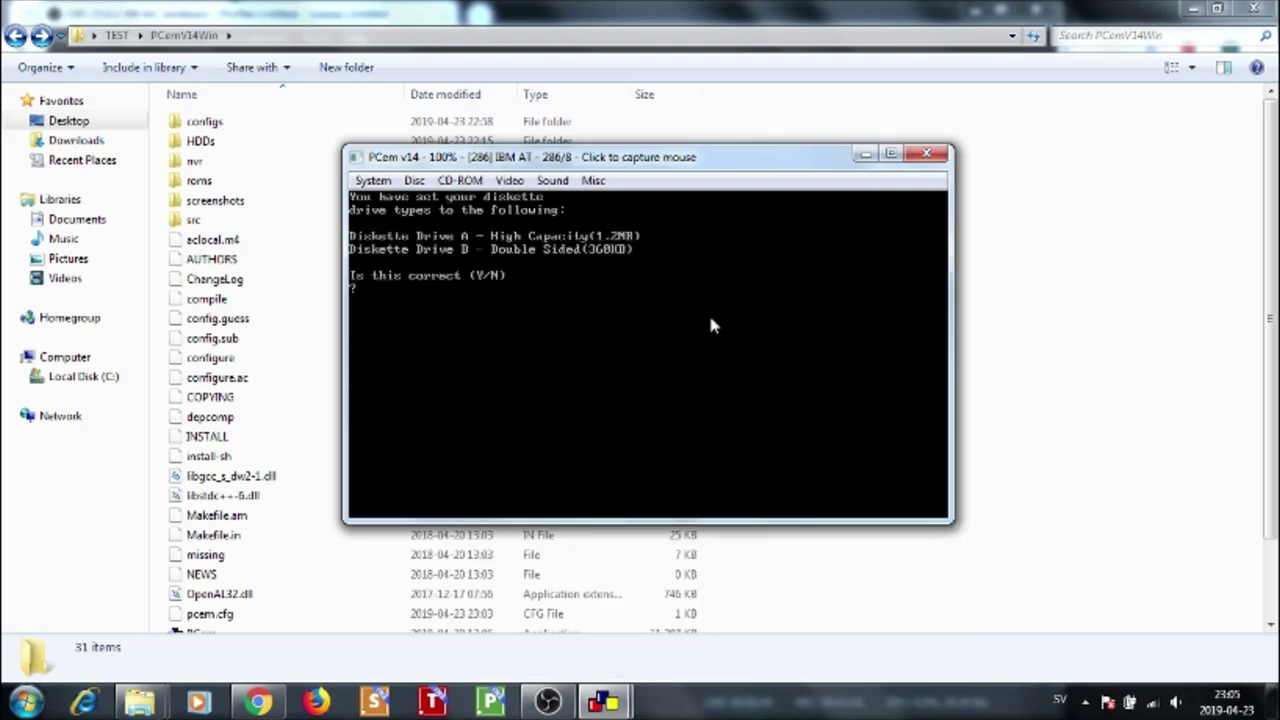
type("y")
key("Return")
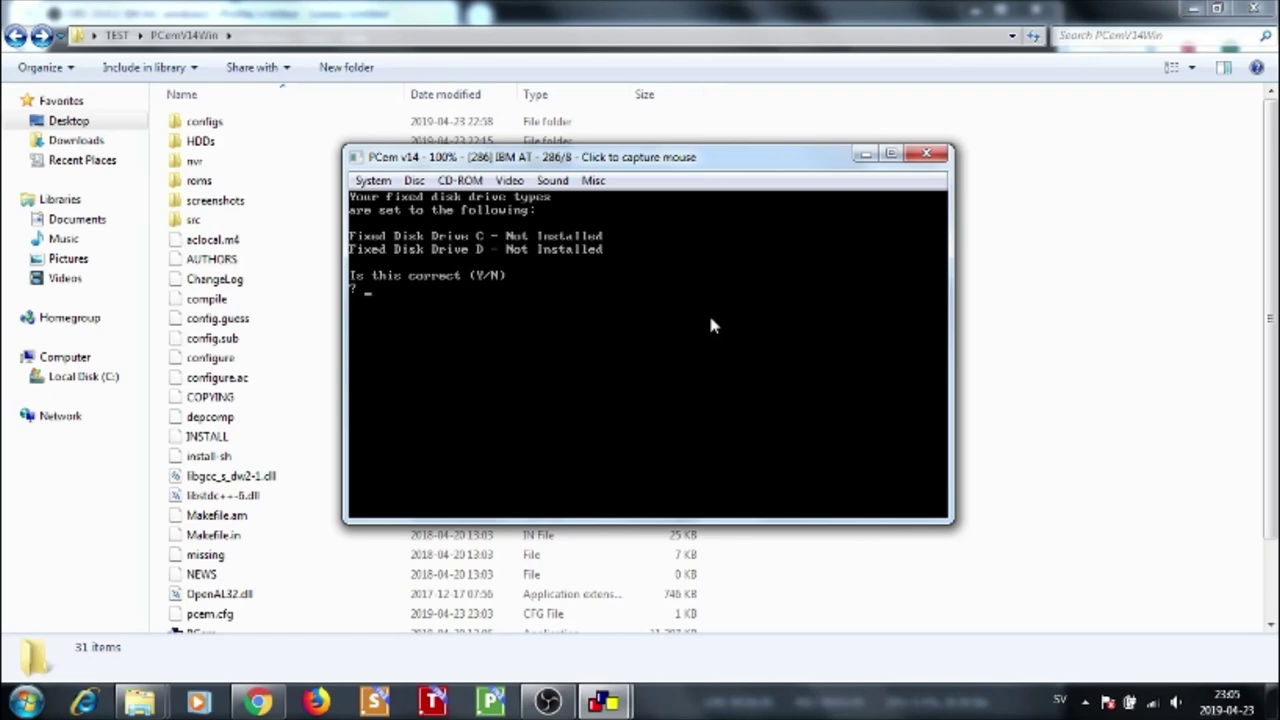
Declare one installed fixed disk, set Fixed Disk Drive C to type 7, and confirm the fixed disk types
type("n")
key("Return")
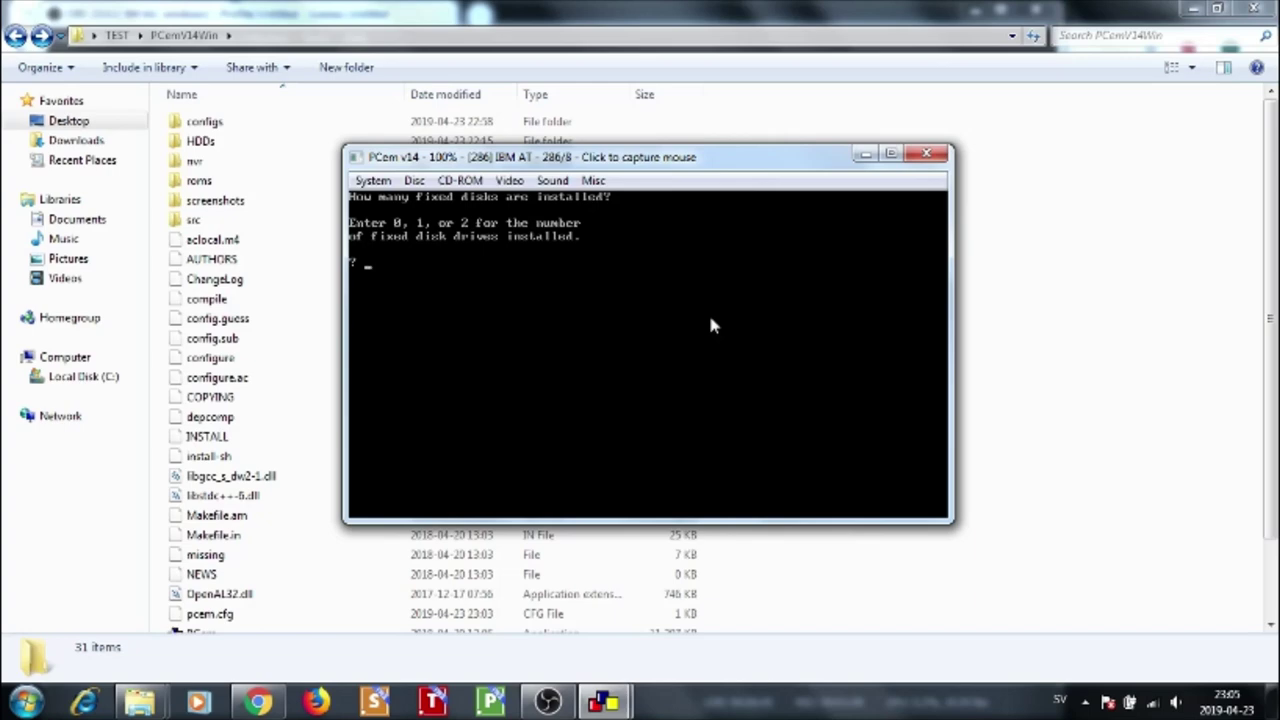
type("1")
key("Return")
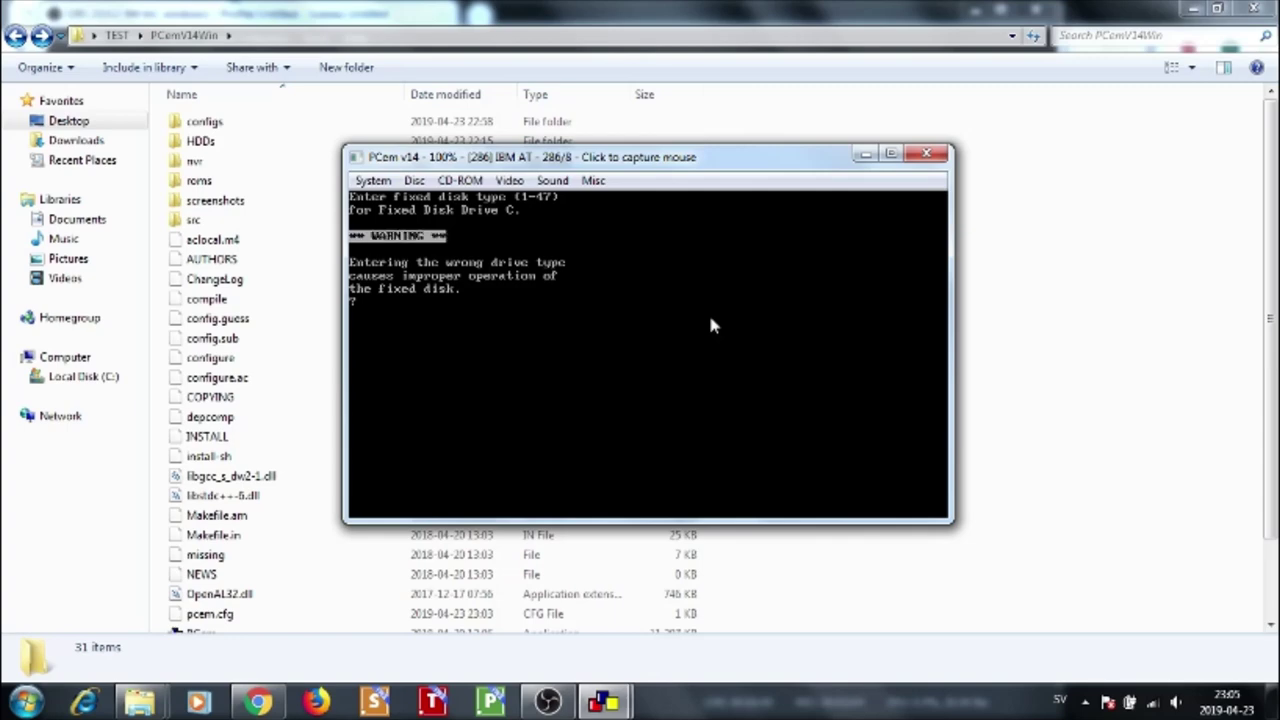
type("8")
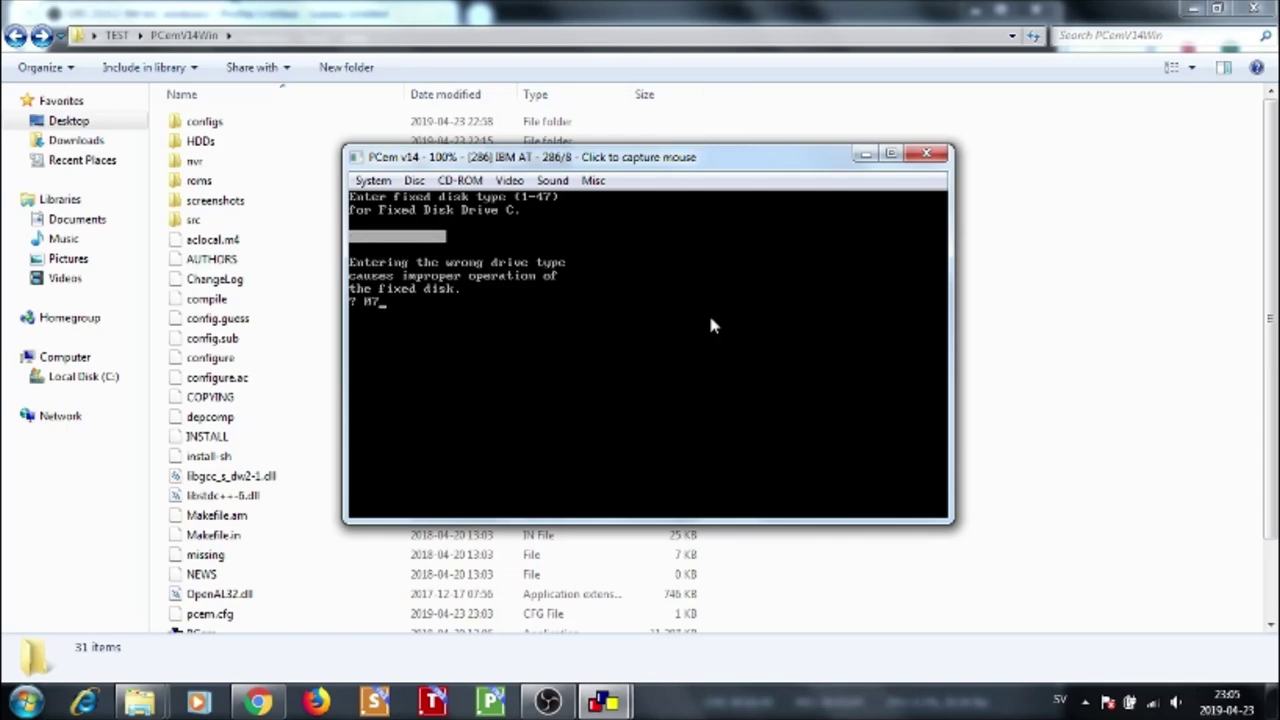
key("Return")
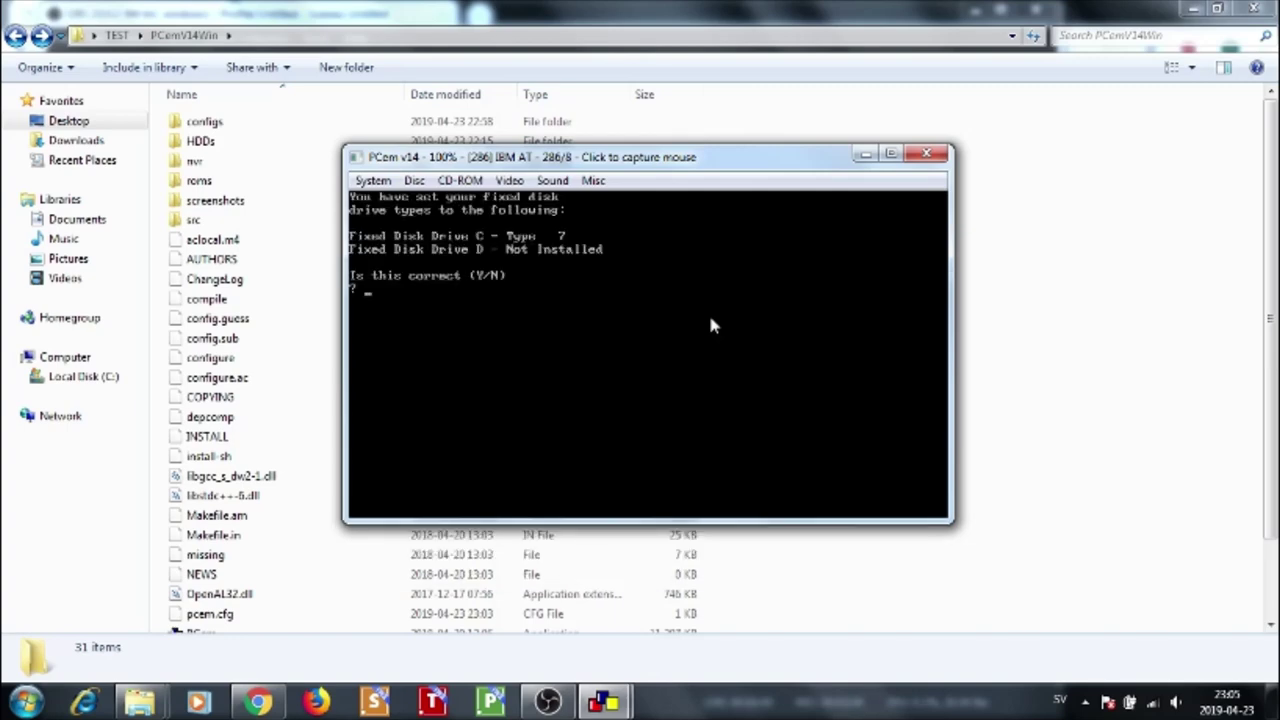
key("Return")
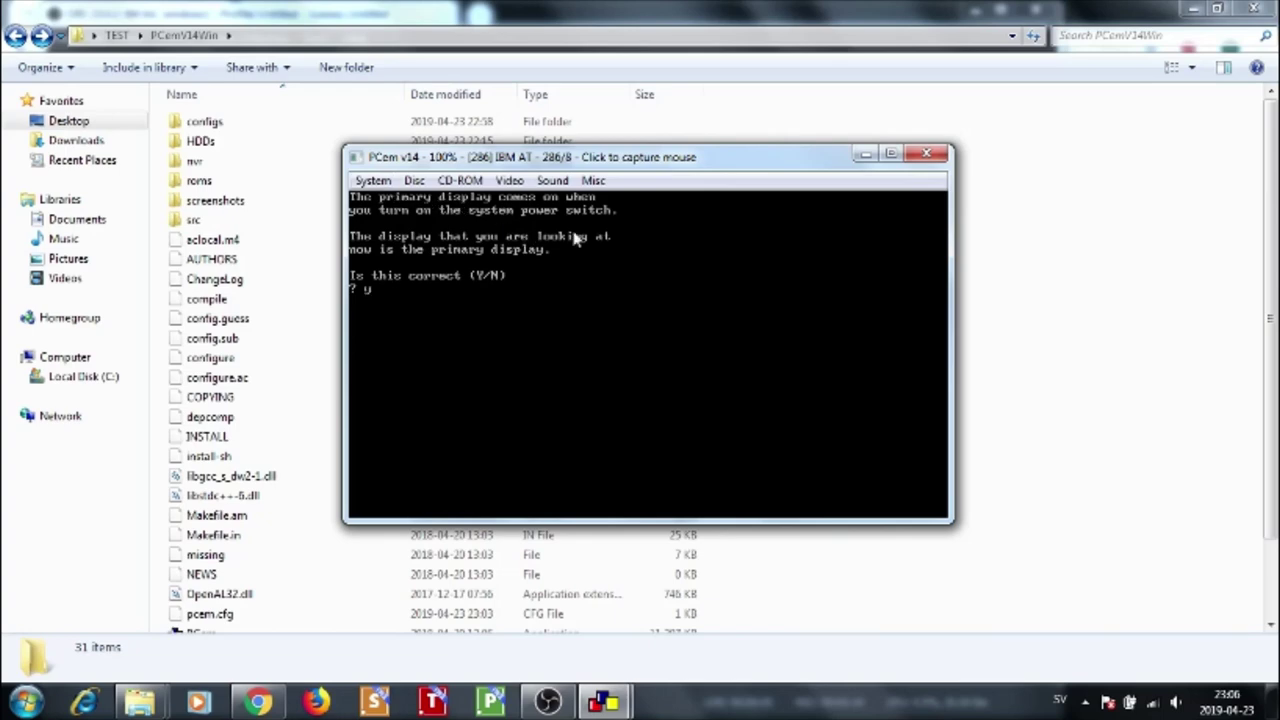
Accept the primary display, 640KB base memory and 0KB expansion memory, and confirm the complete list of options
key("Return")
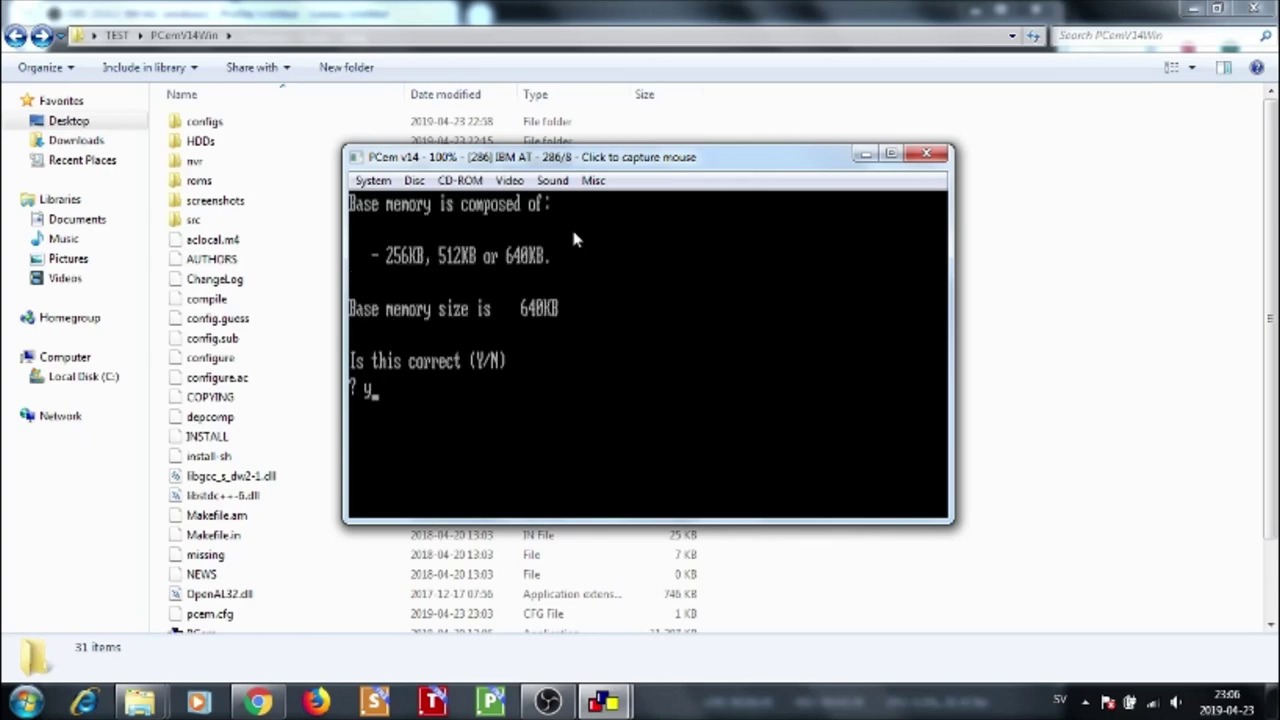
key("Return")
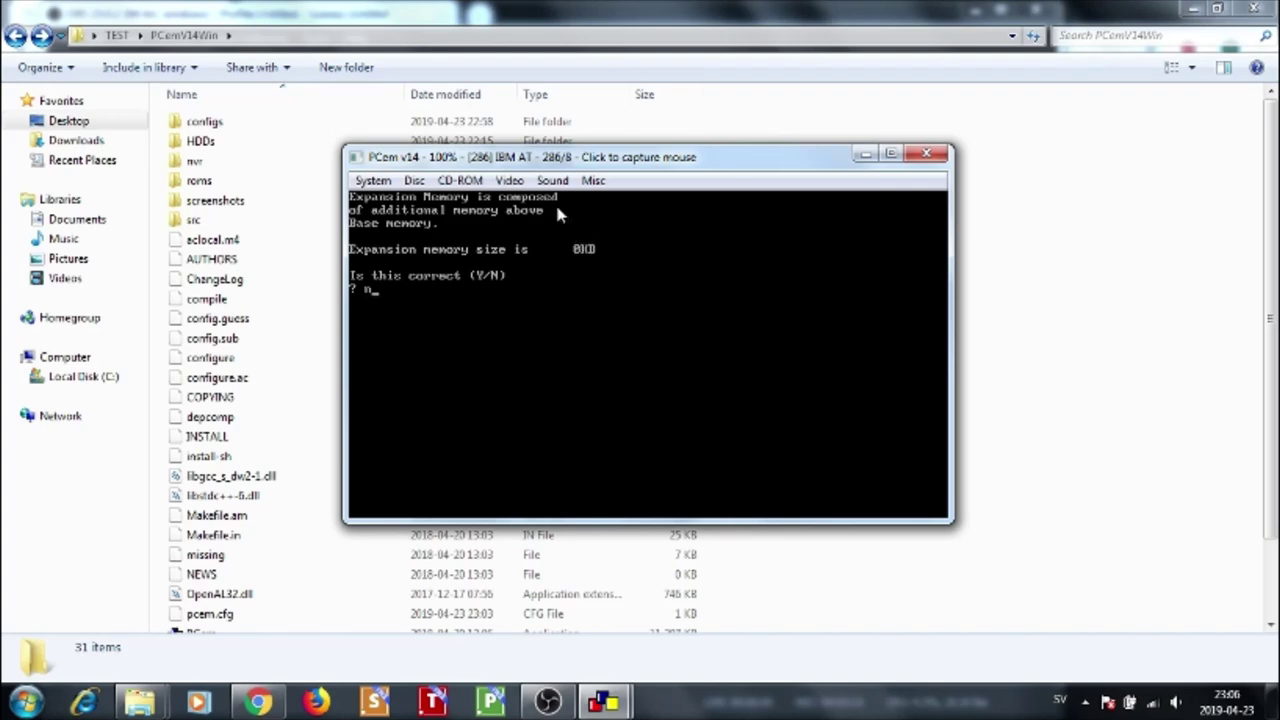
type("y")
key("Return")
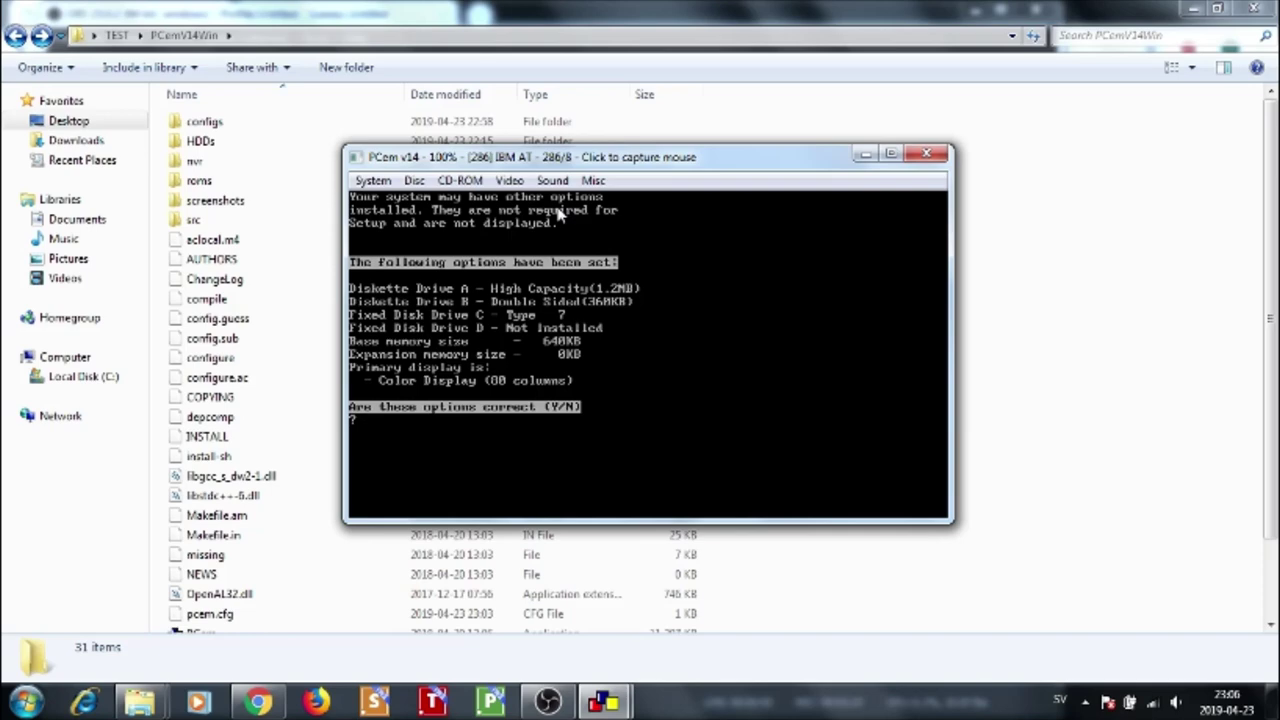
type("y")
key("Return")
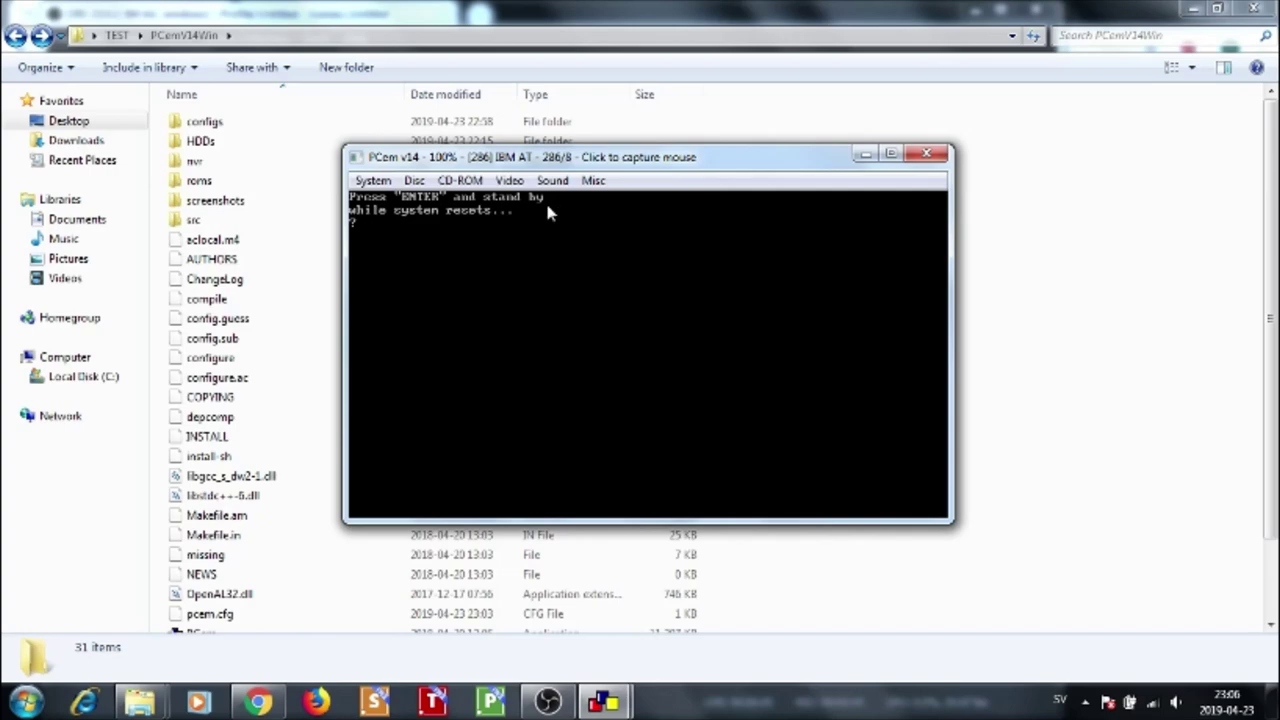
Eject the discs from floppy drives A and B
left_click(414, 180)
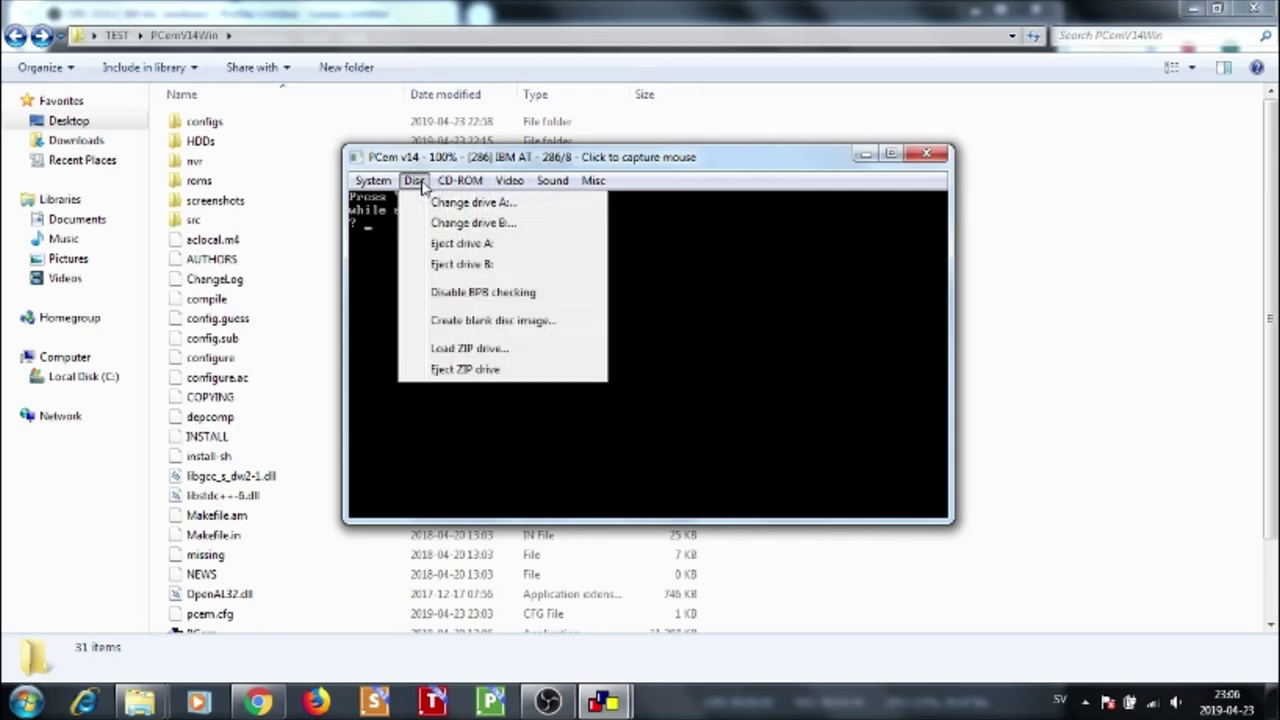
left_click(473, 250)
left_click(414, 180)
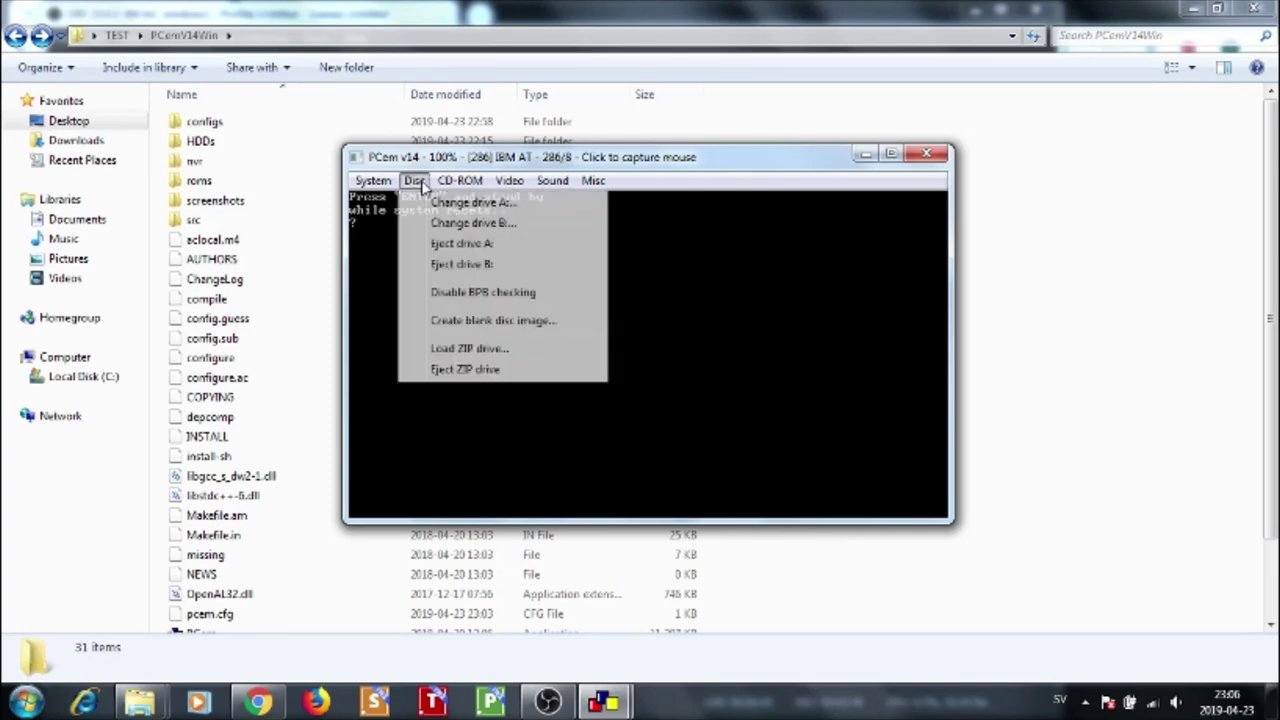
left_click(462, 263)
Load the DISK1 image from the IBM PC-DOS 5.00 (3.5) folder into floppy drive A
left_click(416, 181)
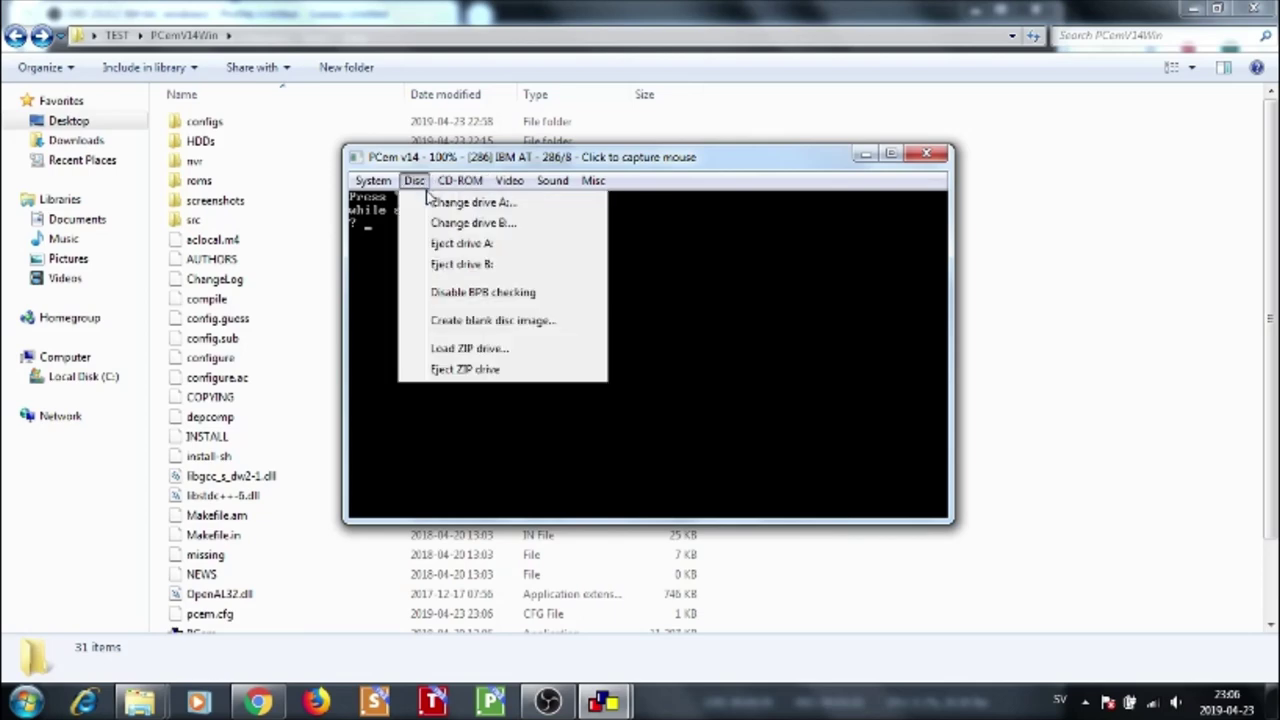
left_click(455, 202)
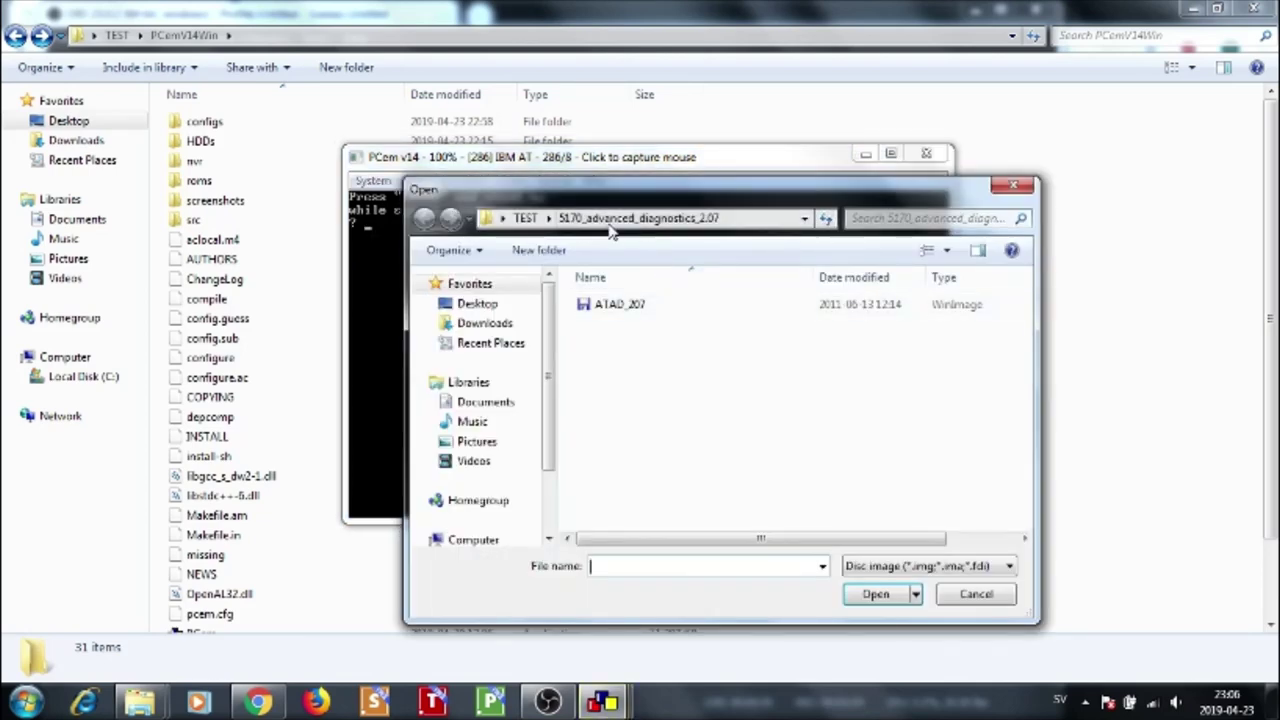
left_click(527, 218)
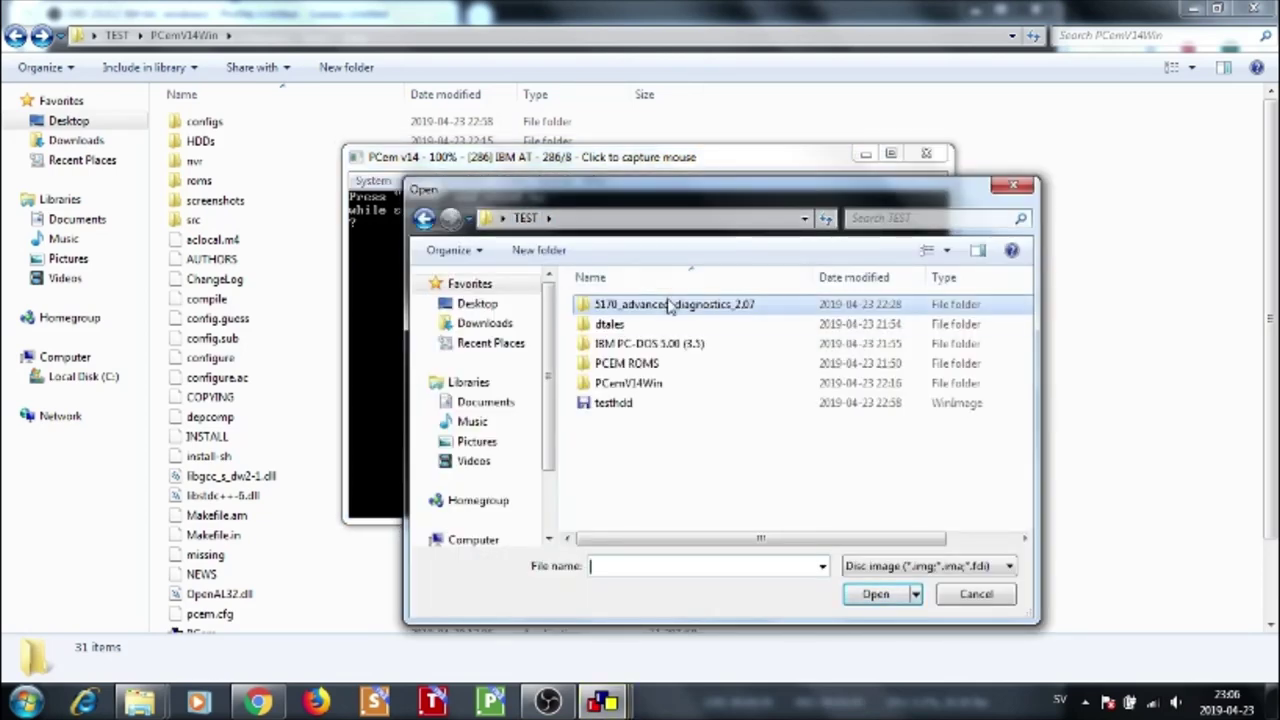
double_click(645, 344)
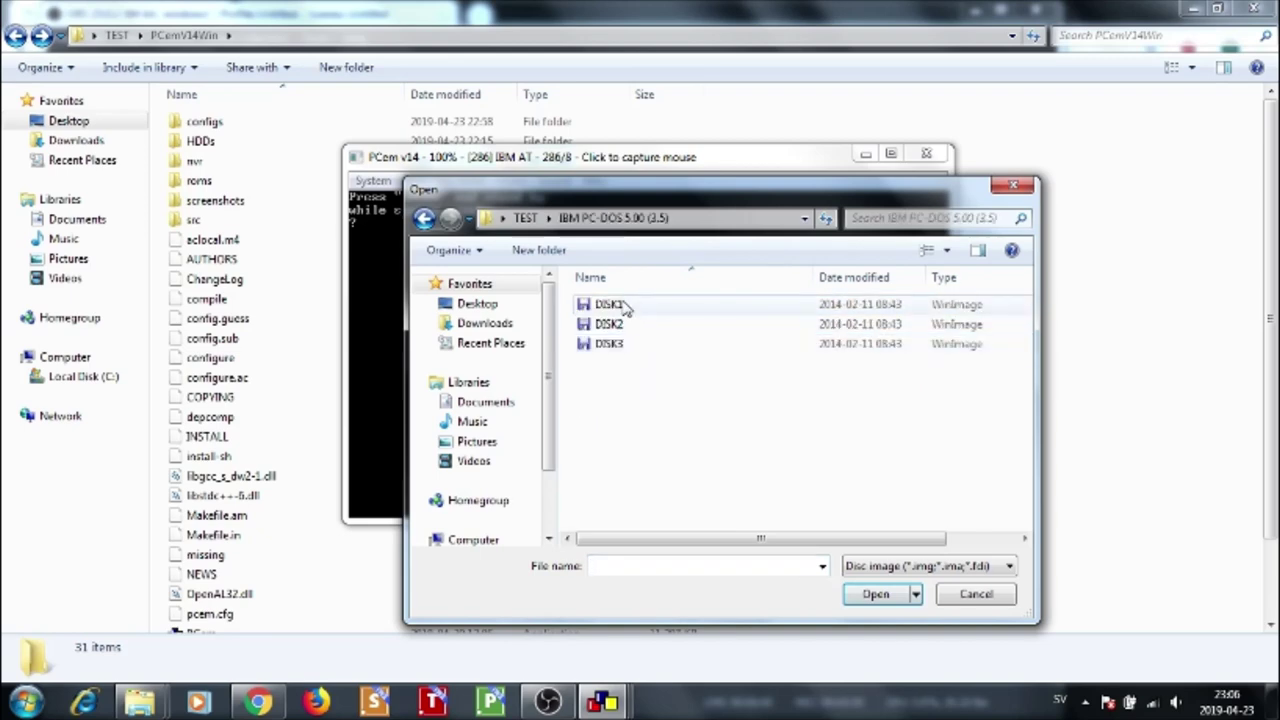
left_click(612, 305)
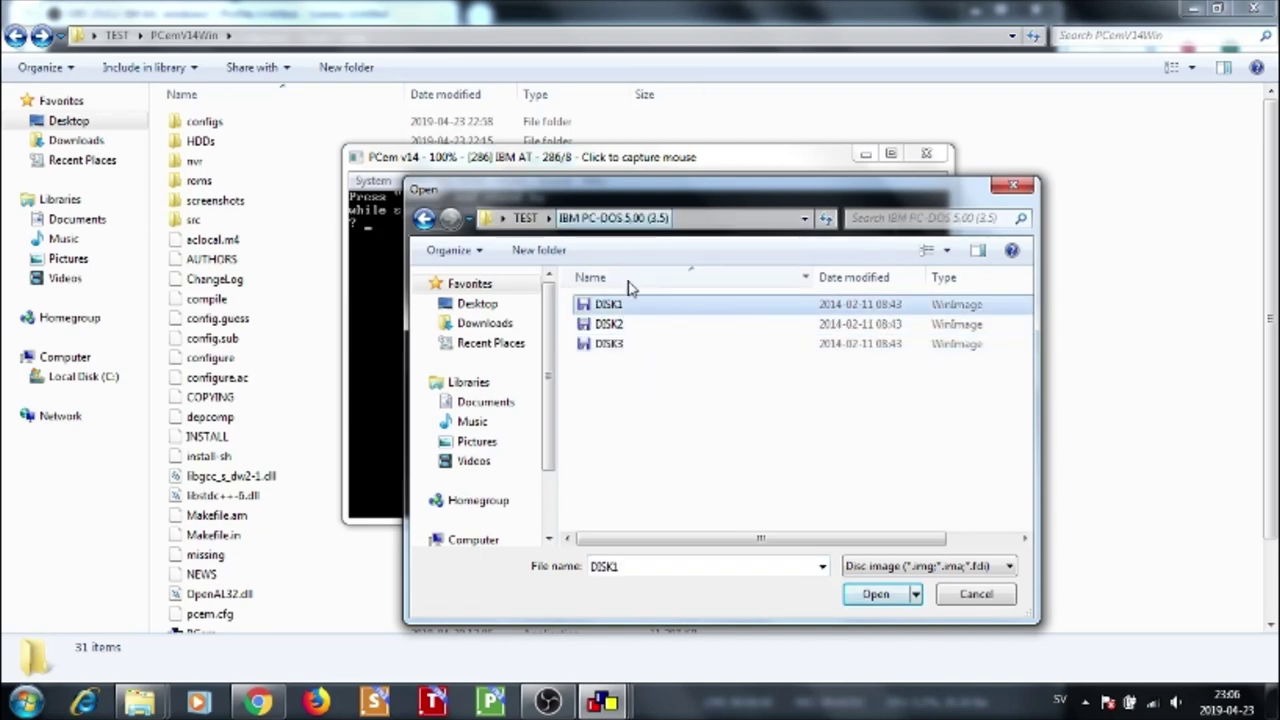
double_click(615, 306)
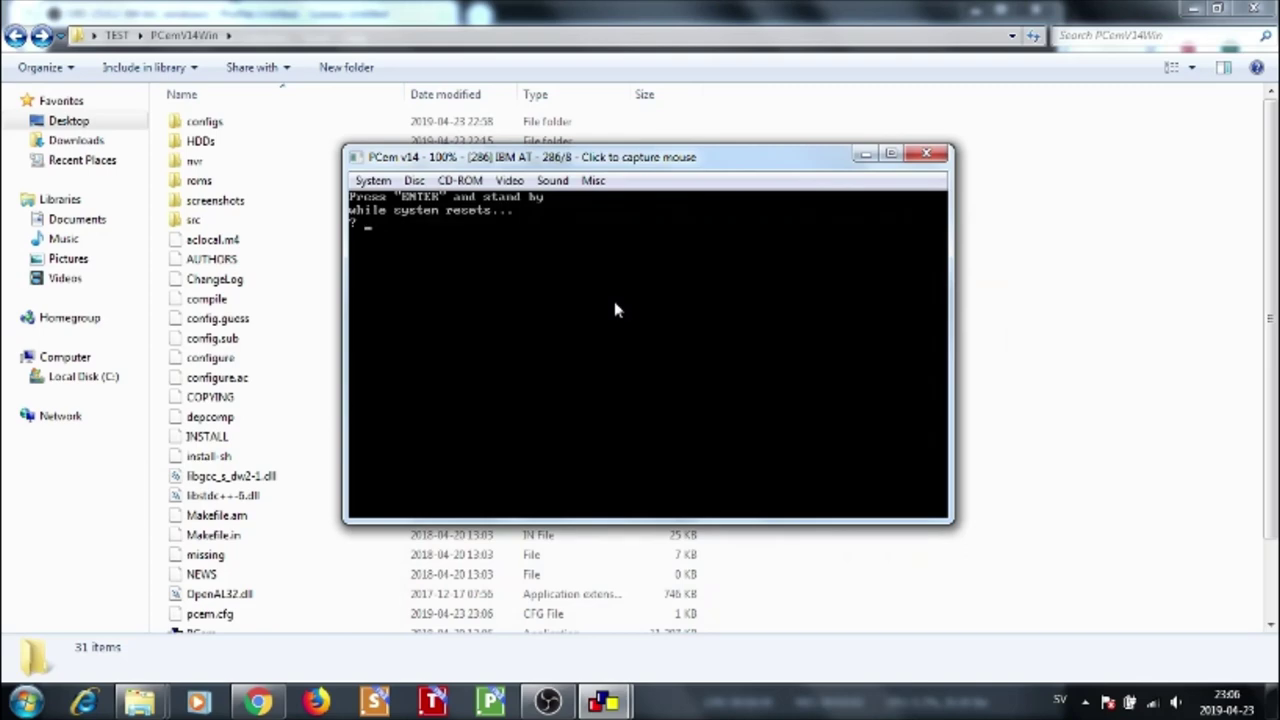
left_click(414, 182)
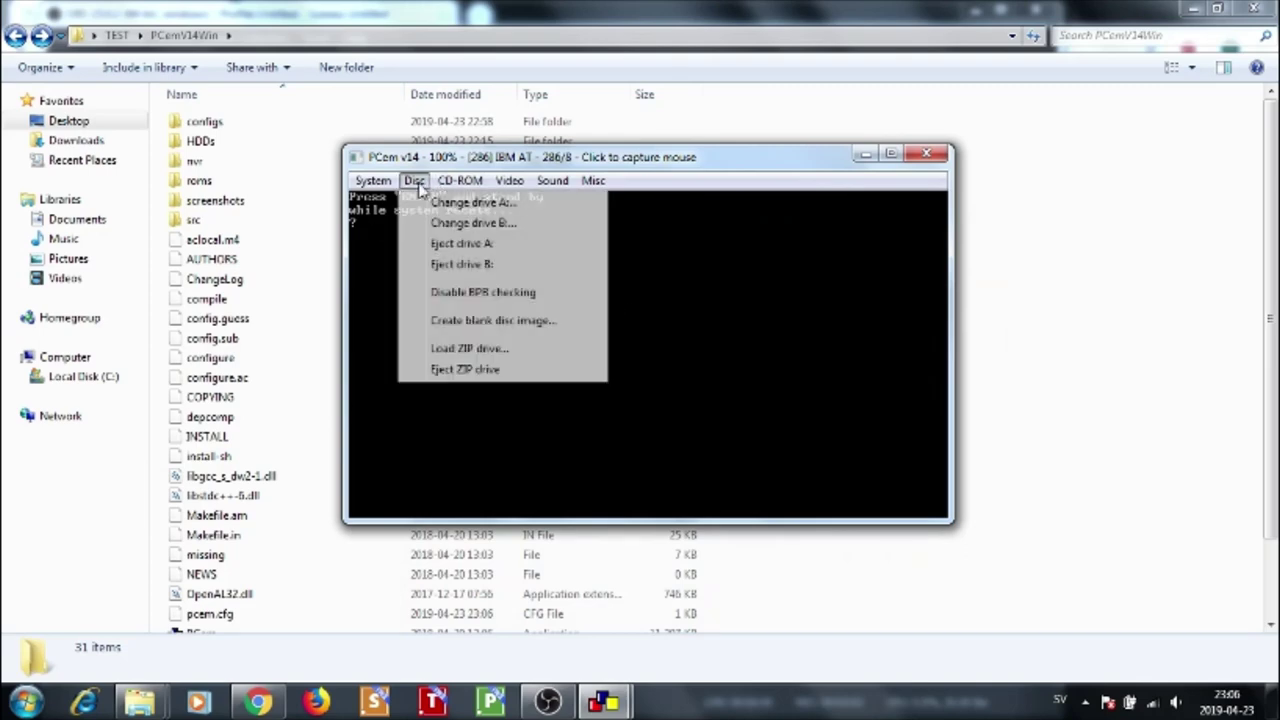
left_click(419, 185)
left_click(421, 188)
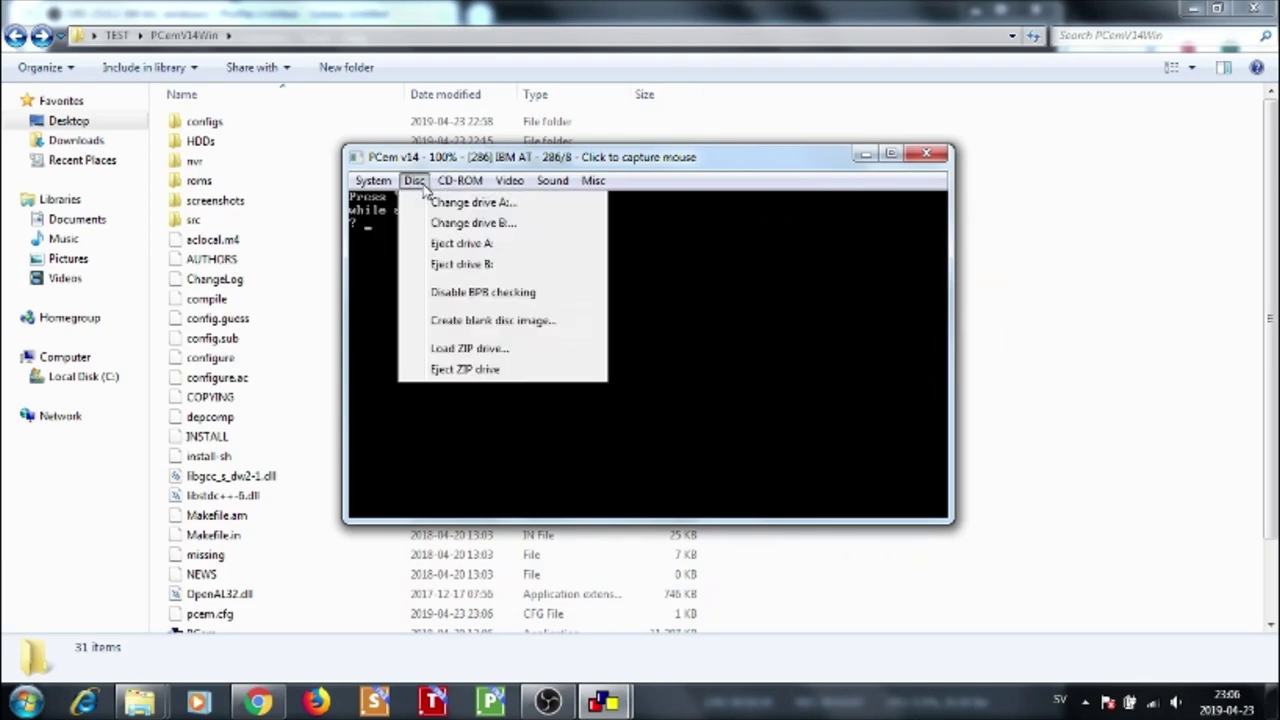
left_click(424, 188)
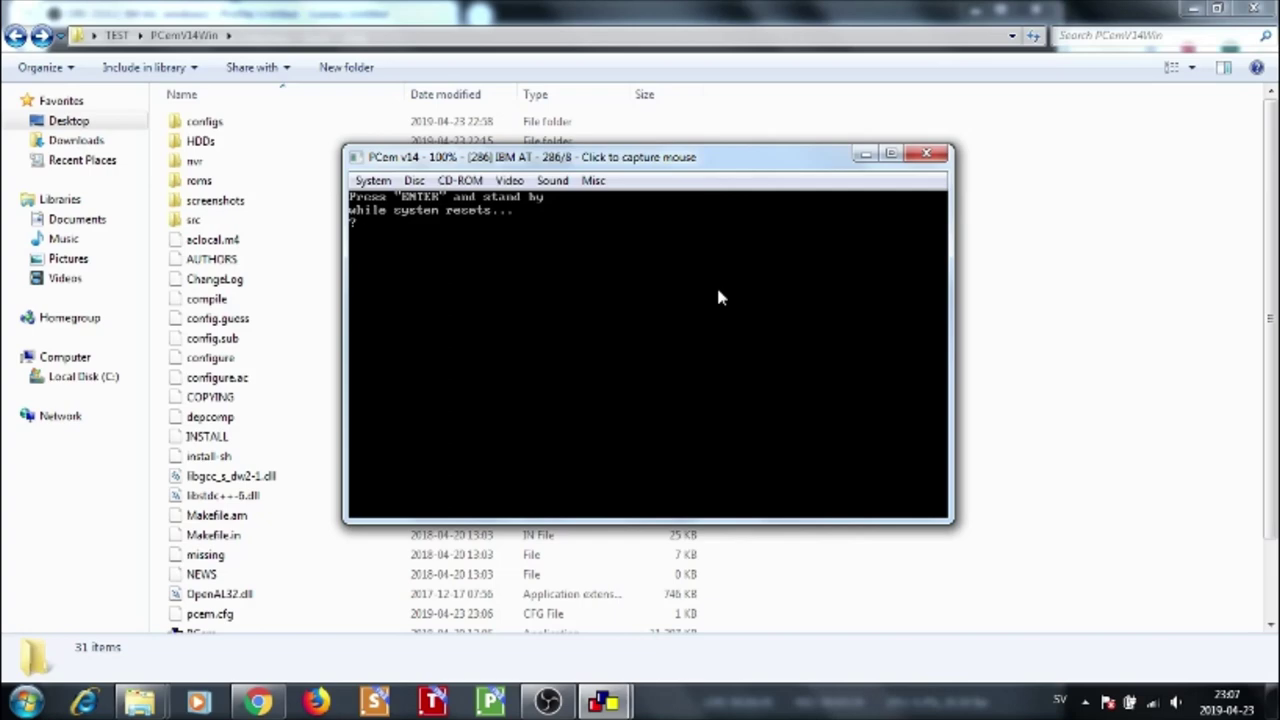
Let the emulated machine reset and boot from the PC-DOS setup disk in drive A
key("Return")
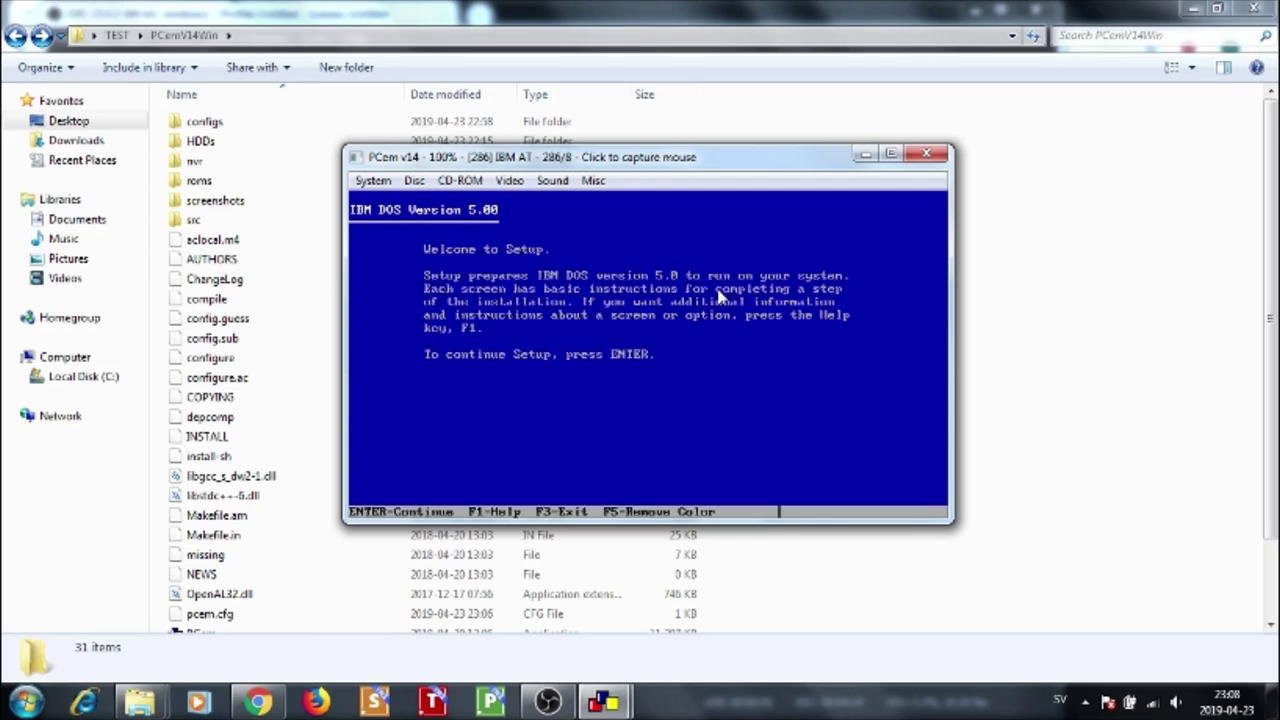
Continue past the setup welcome screen and set the country for IBM DOS to Sweden
key("Return")
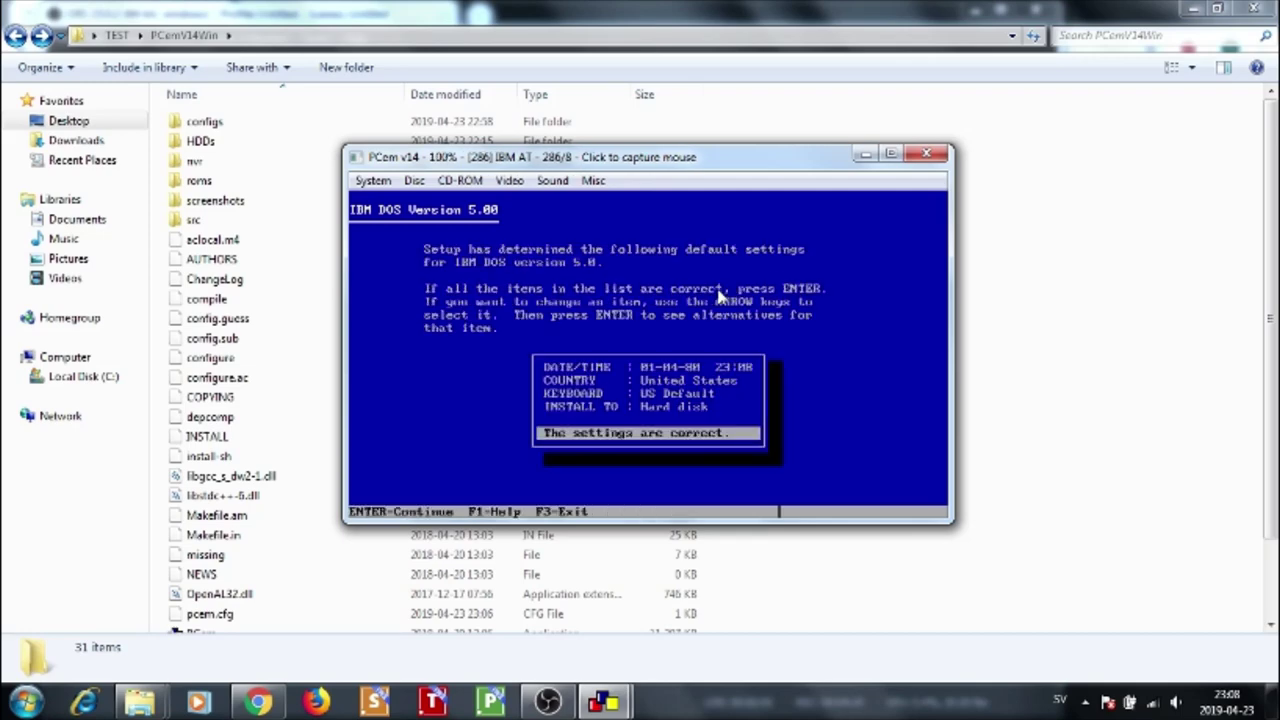
key("Up")
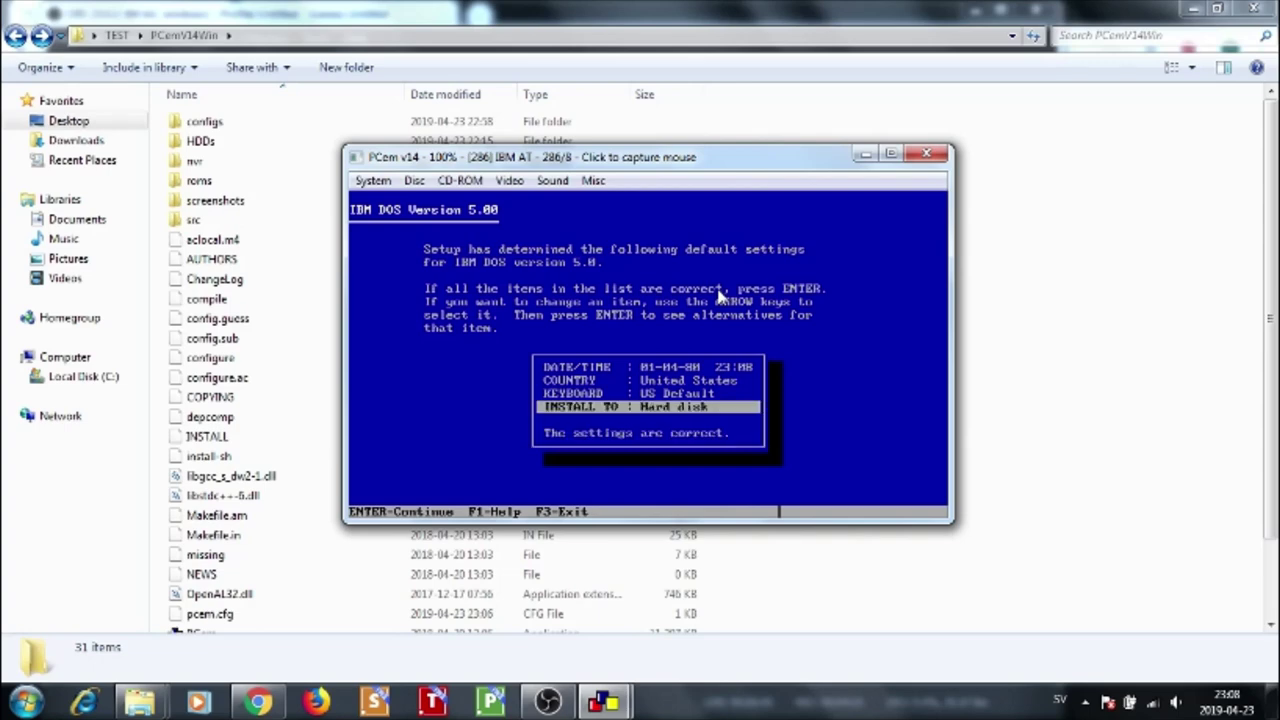
key("Up")
key("Up")
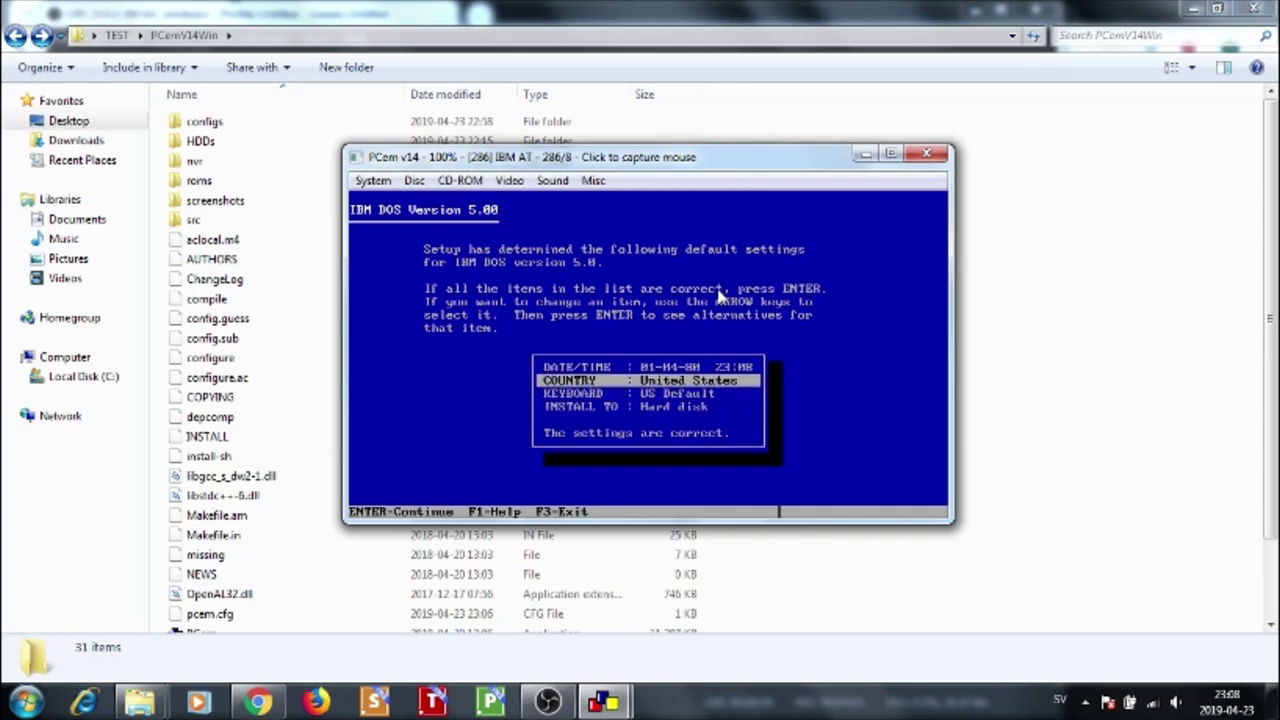
key("Return")
key("Up")
key("Up")
key("Up")
key("Up")
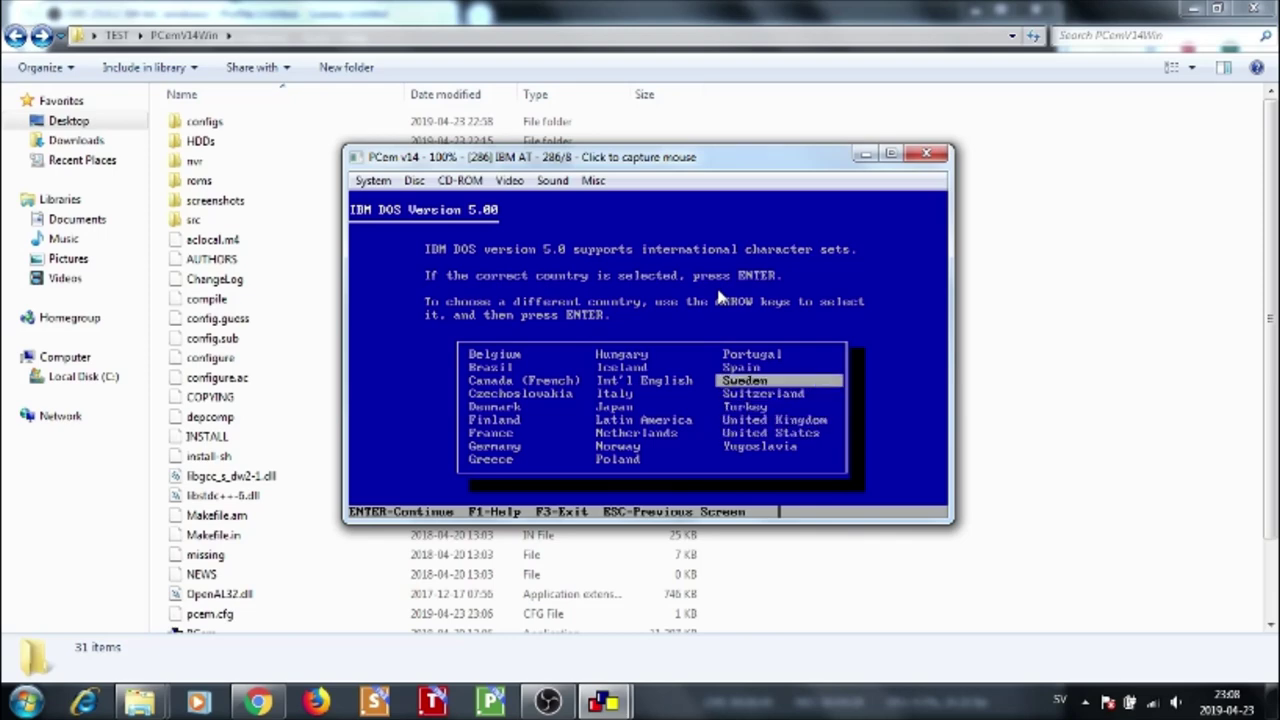
key("Return")
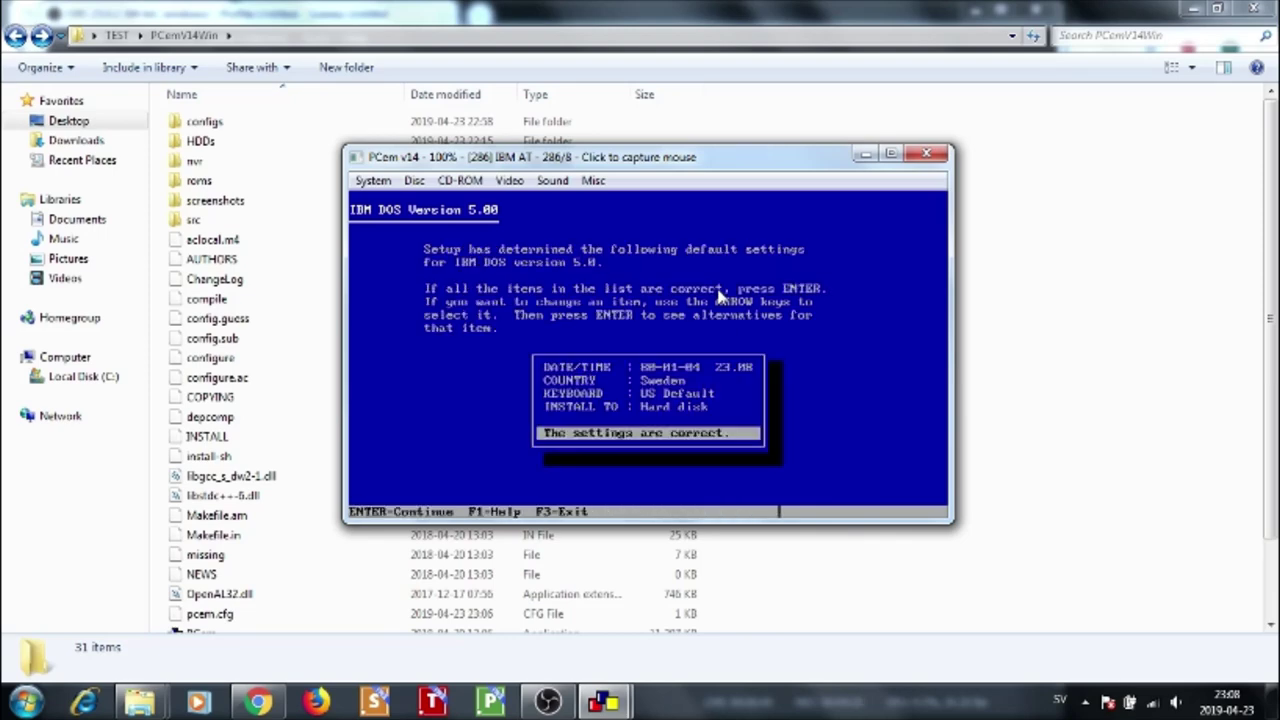
Set the keyboard layout in the setup settings to Swedish
key("Up")
key("Up")
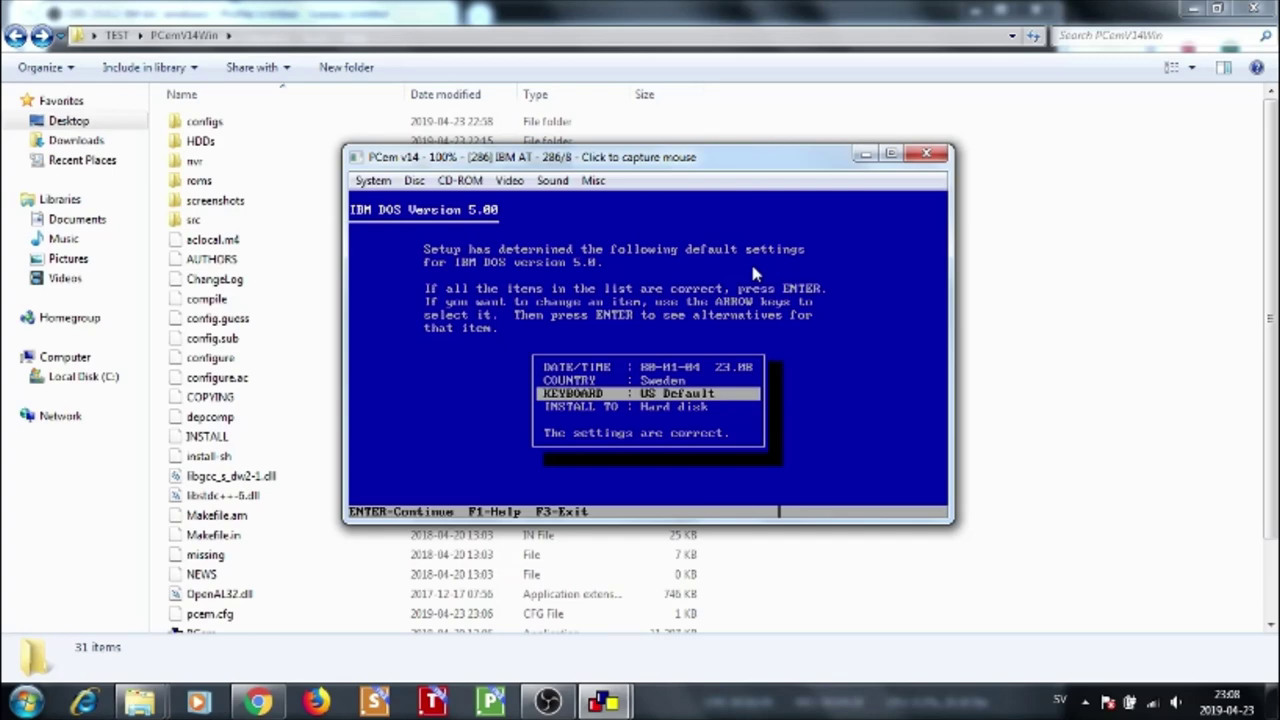
key("Return")
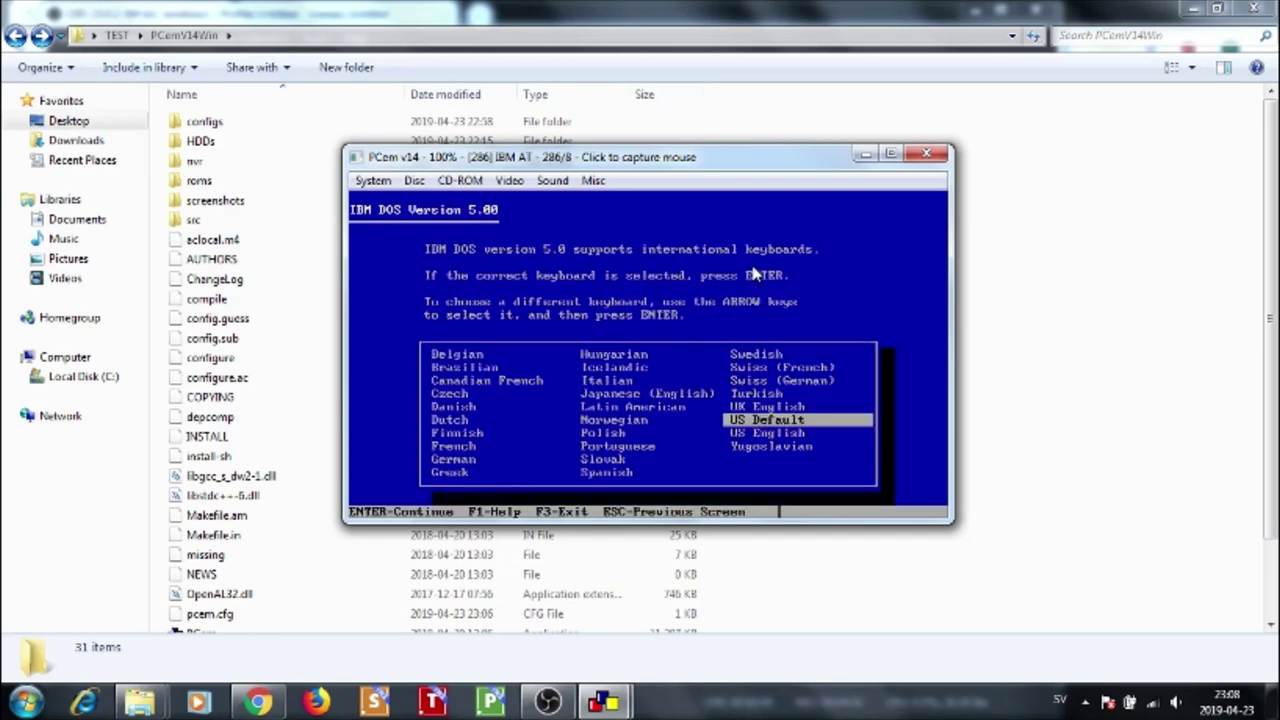
key("Up")
key("Up")
key("Up")
key("Up")
key("Up")
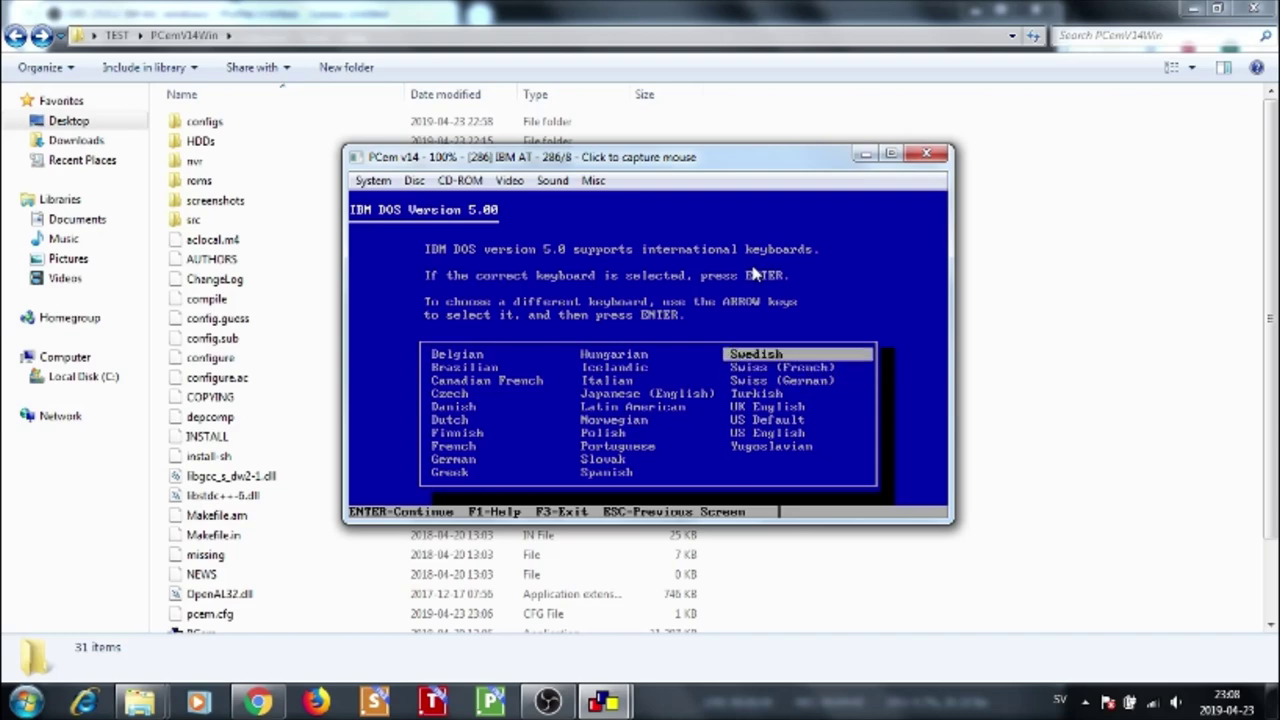
key("Return")
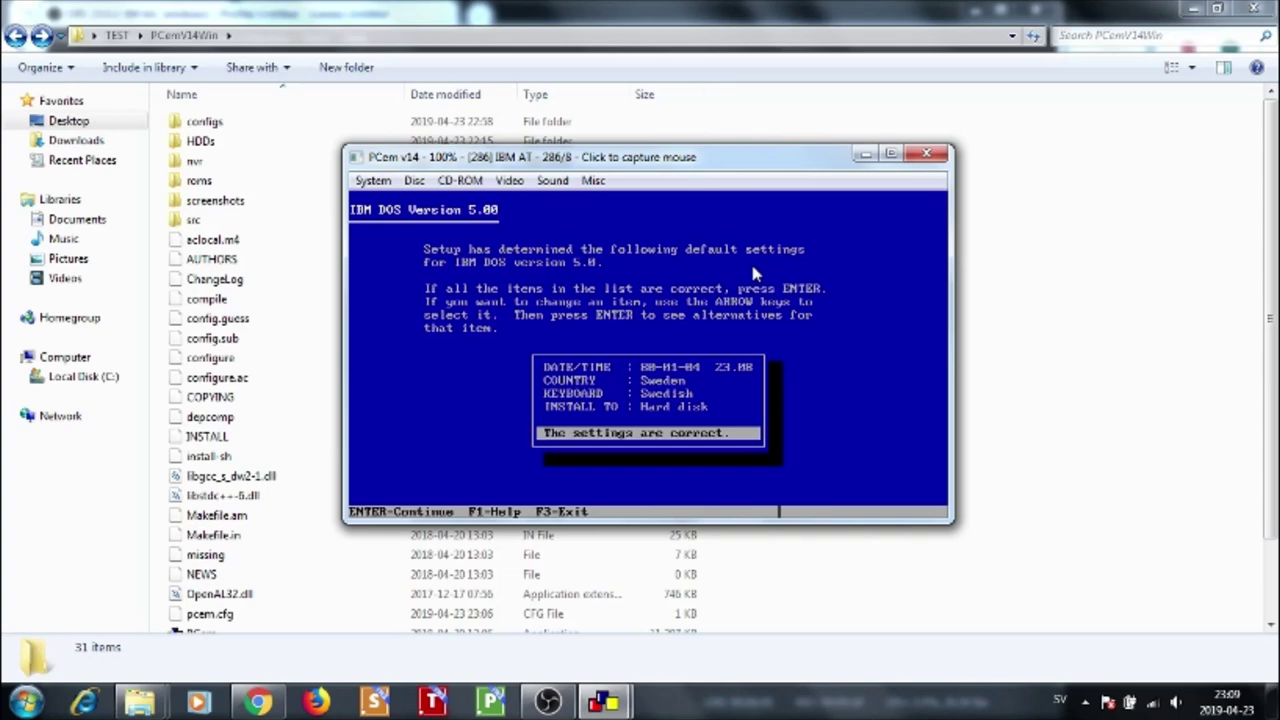
Accept the settings, installation to C:\DOS and running the Shell on startup, and allocate all free hard disk space for IBM DOS
key("Return")
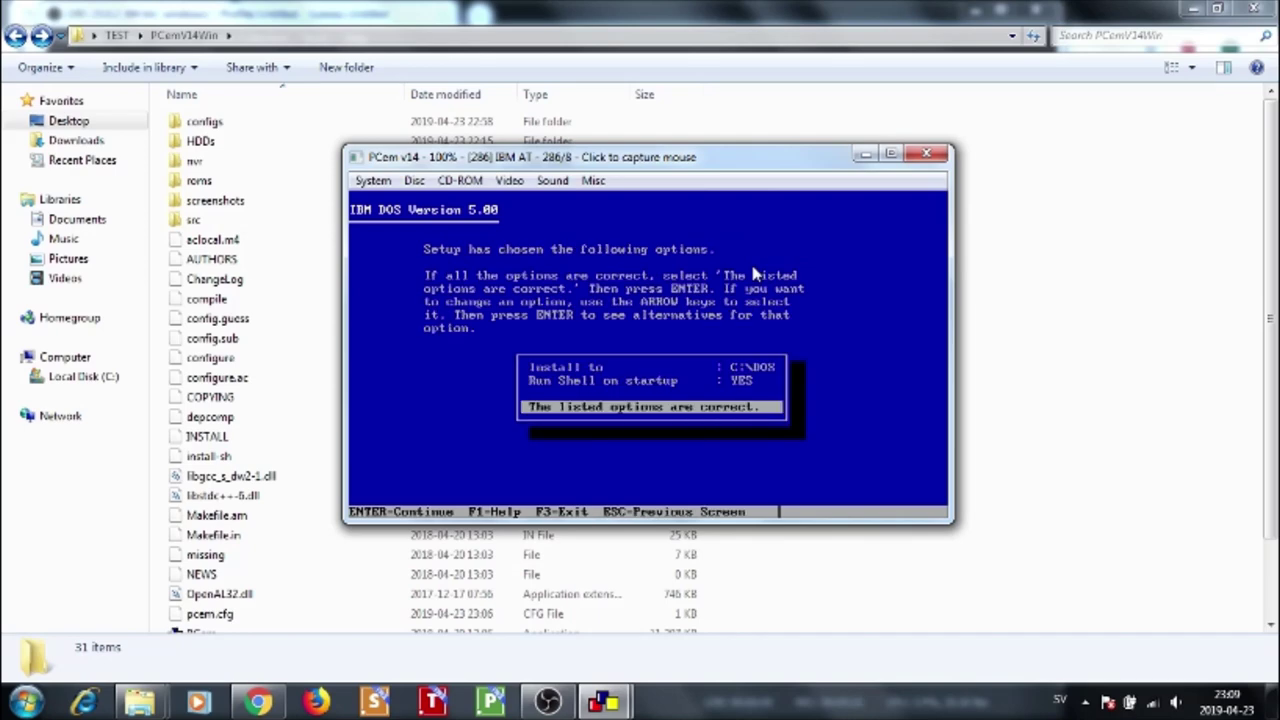
key("Return")
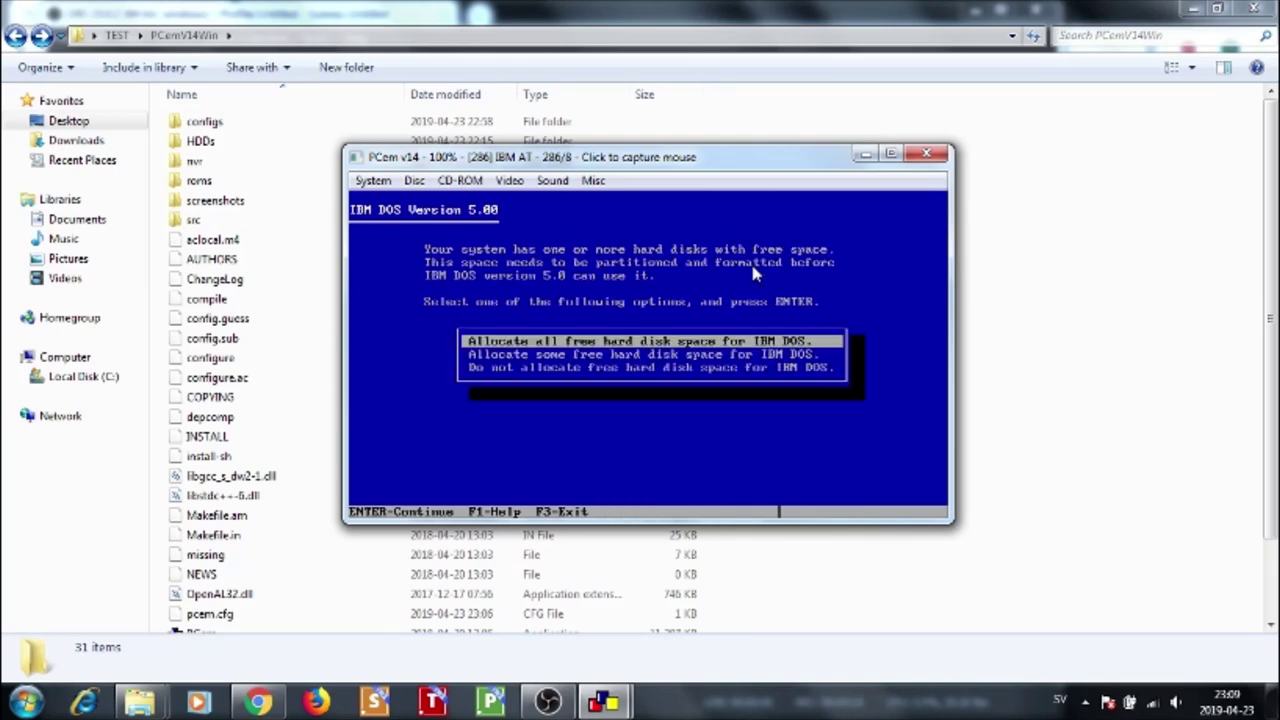
key("Return")
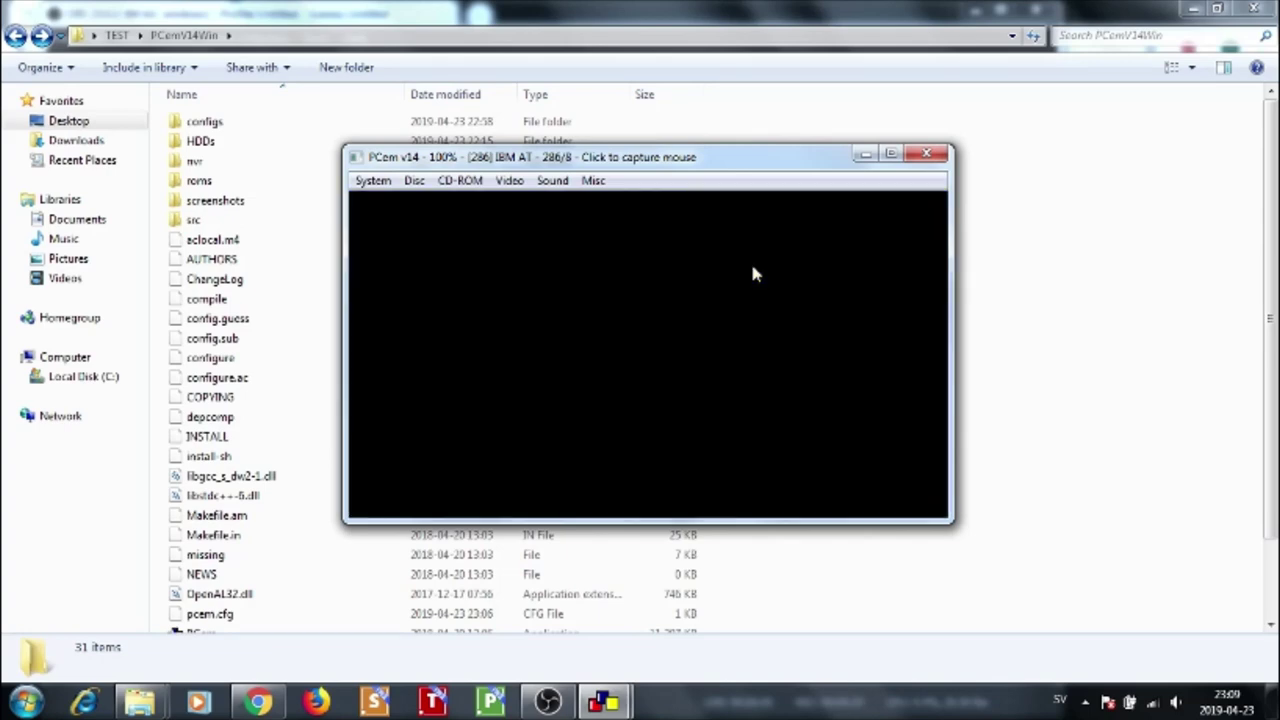
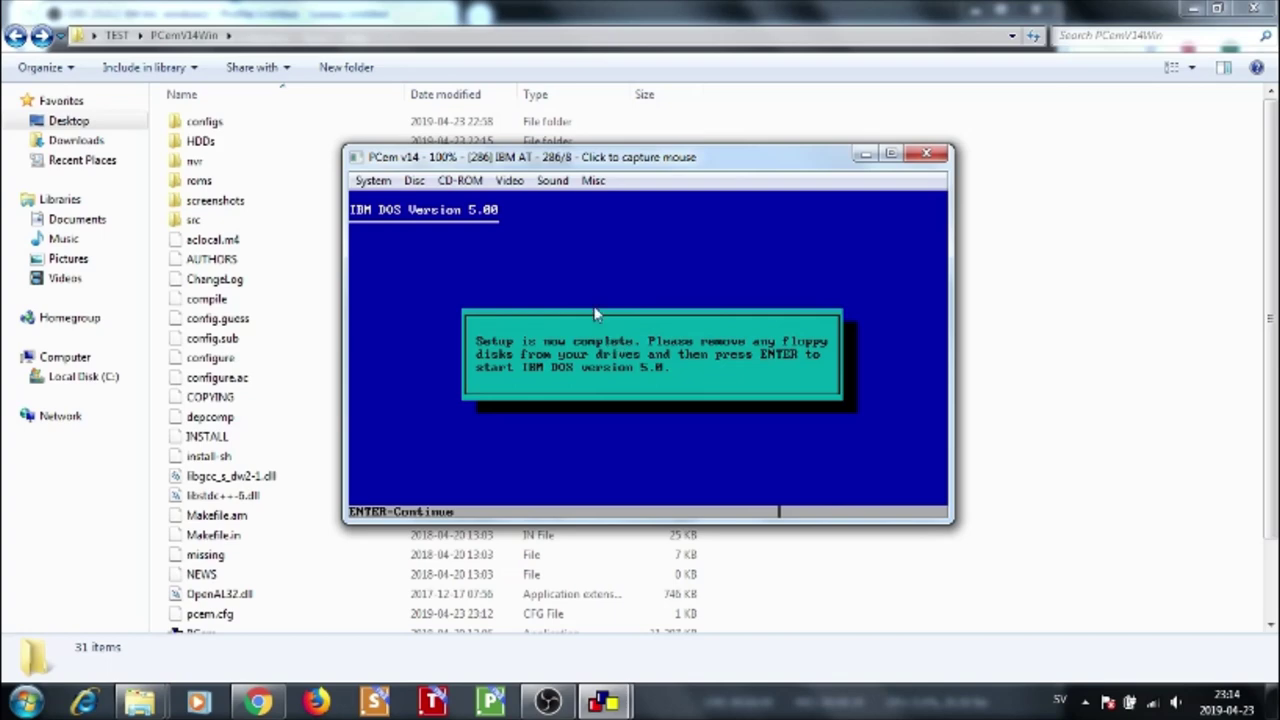
Eject the floppy discs from drives A and B of the emulated machine
left_click(418, 186)
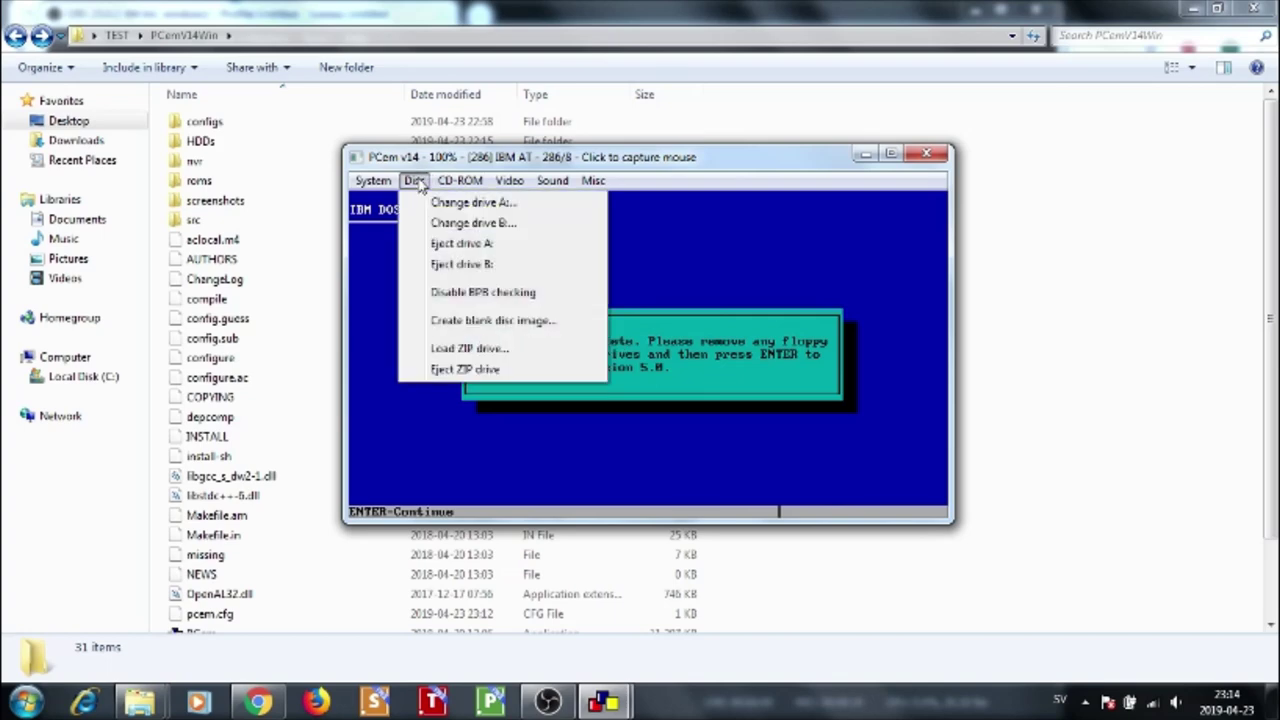
mouse_move(458, 186)
mouse_move(415, 182)
left_click(449, 249)
left_click(414, 180)
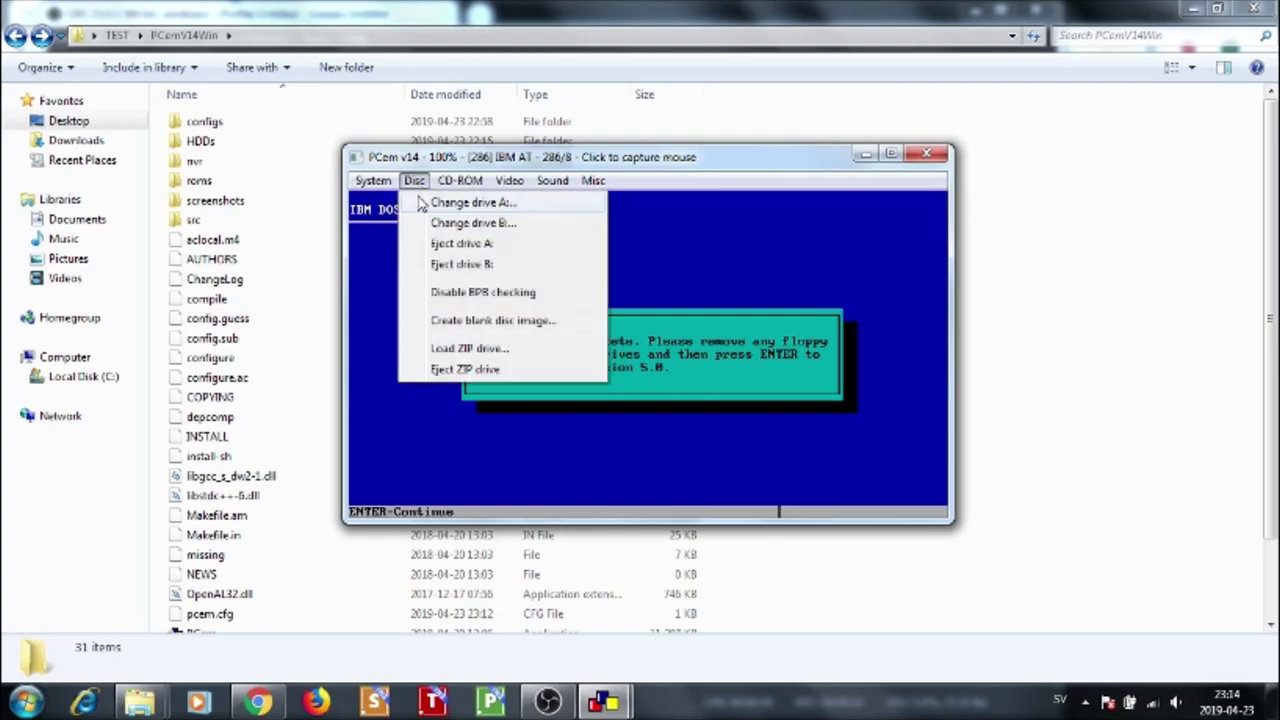
left_click(455, 263)
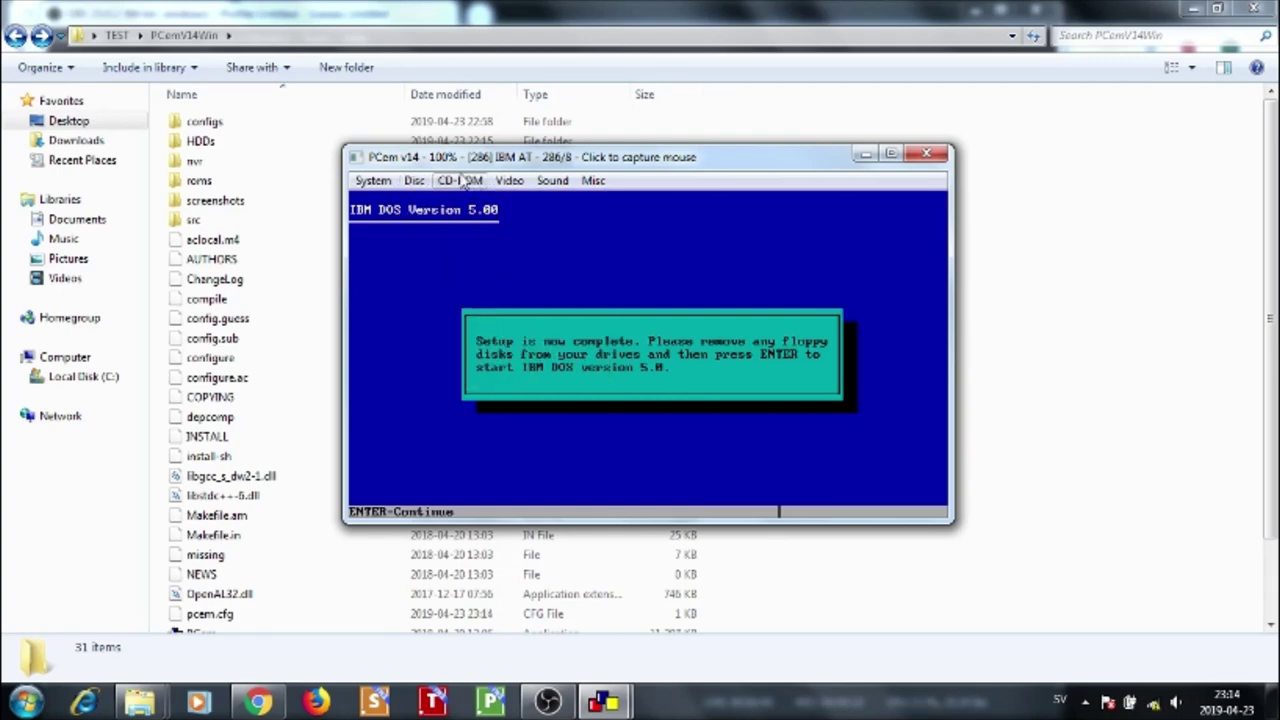
left_click(414, 181)
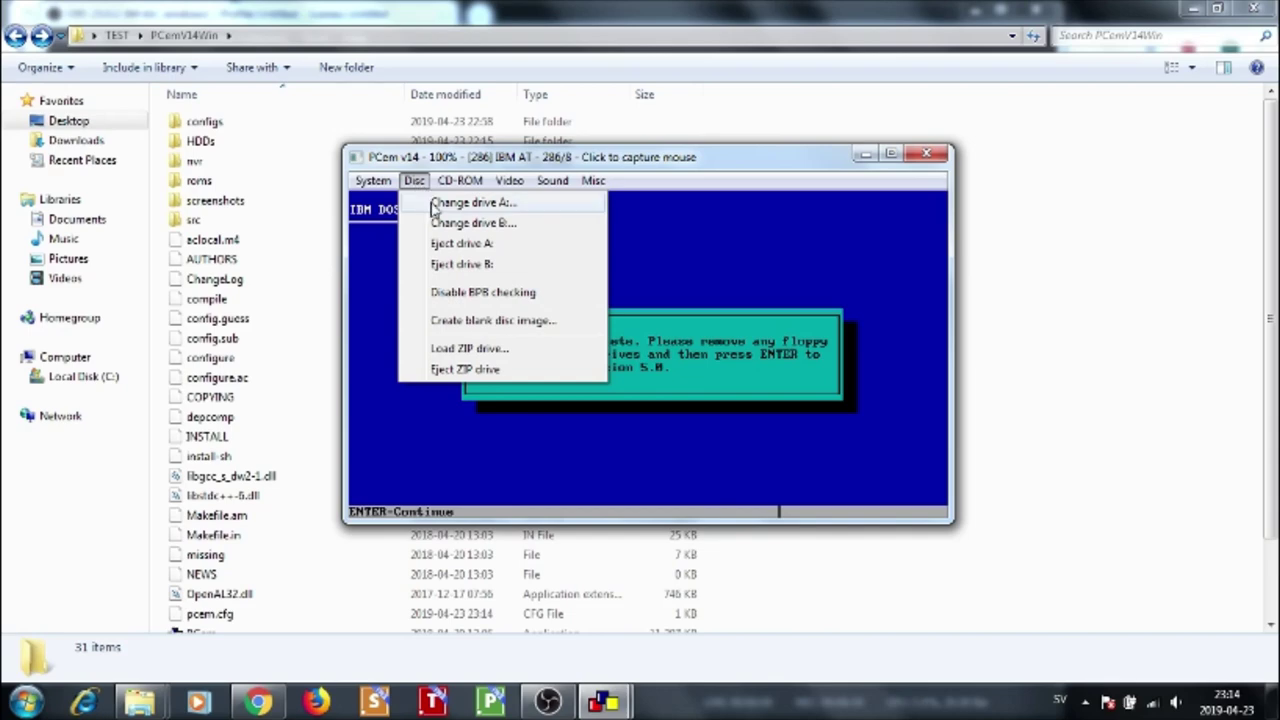
left_click(418, 184)
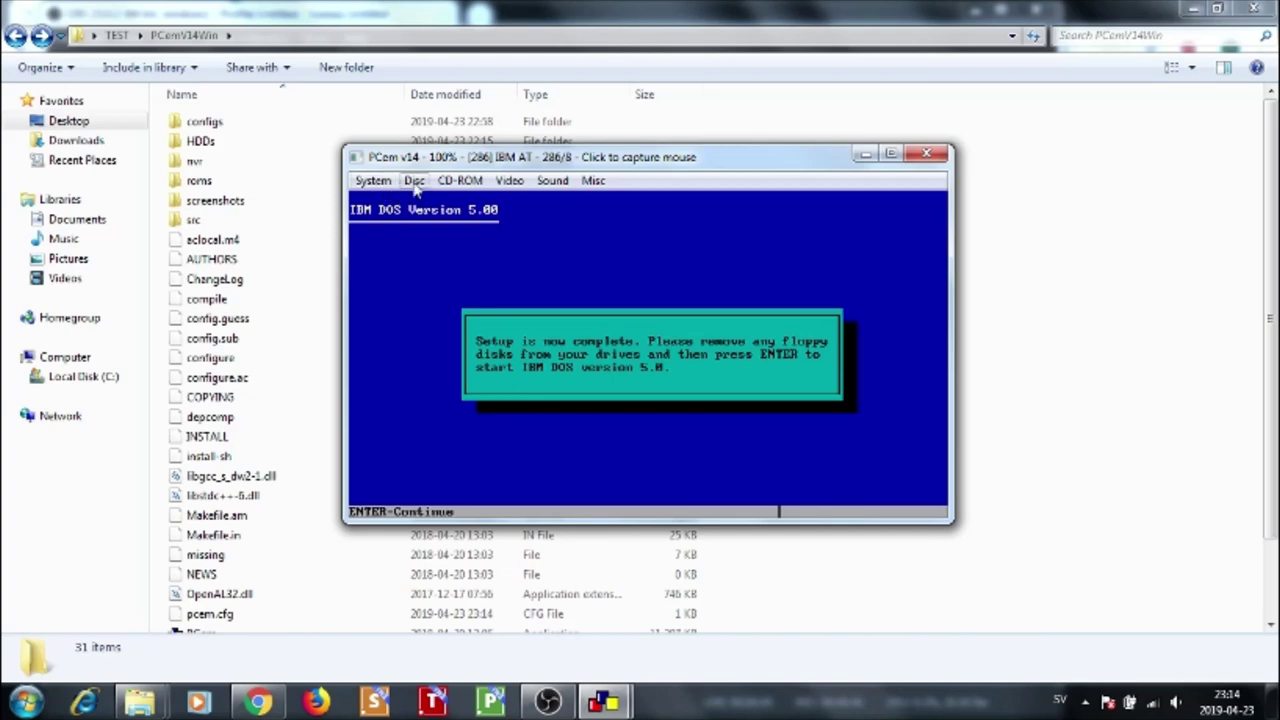
left_click(416, 186)
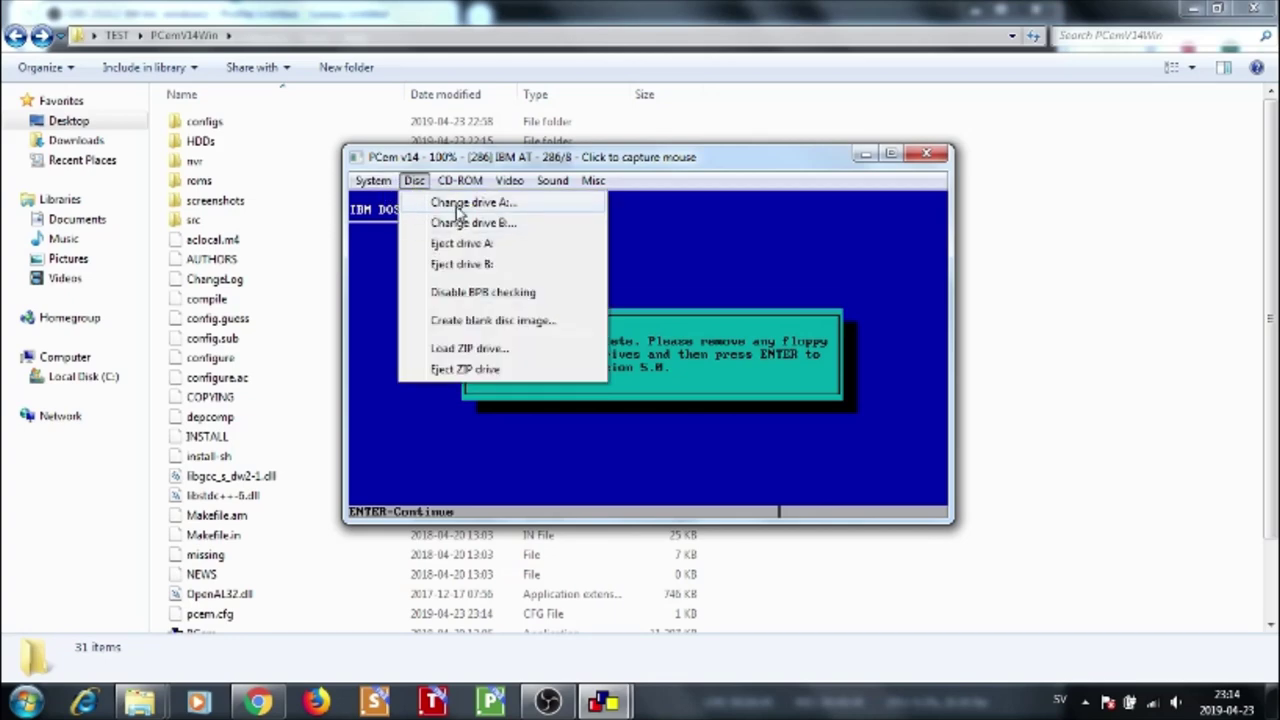
left_click(457, 204)
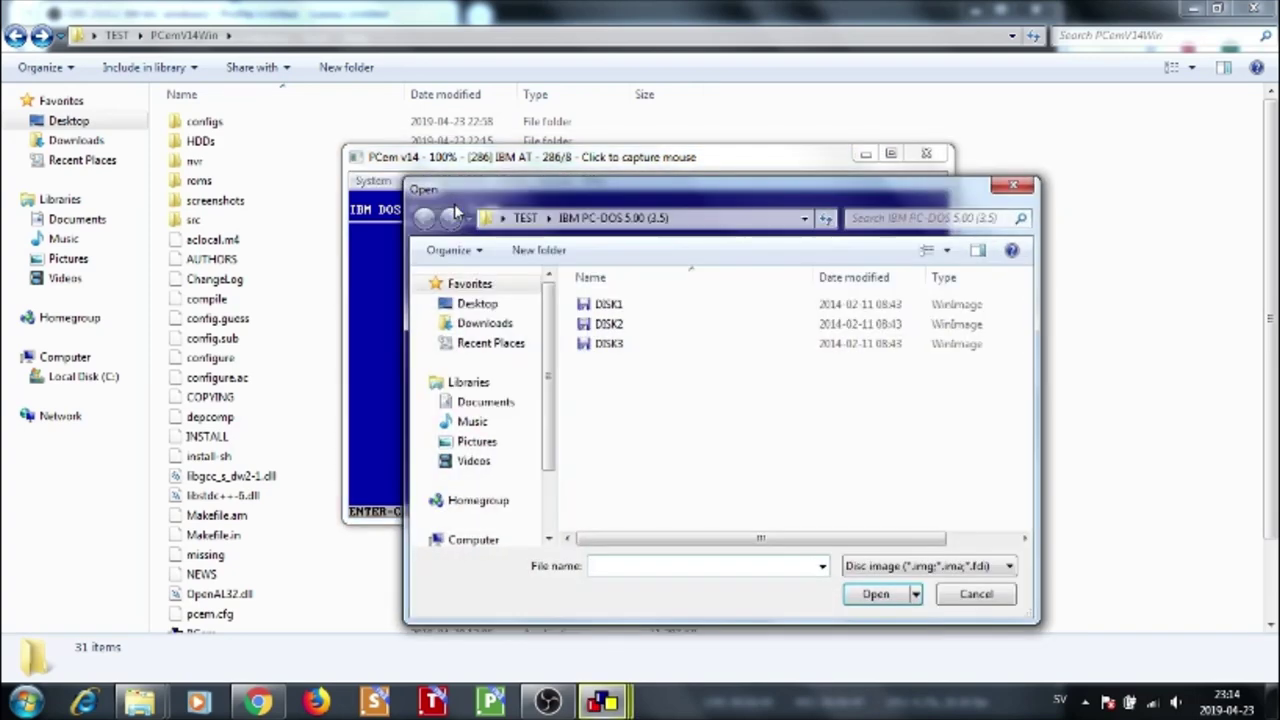
left_click(965, 597)
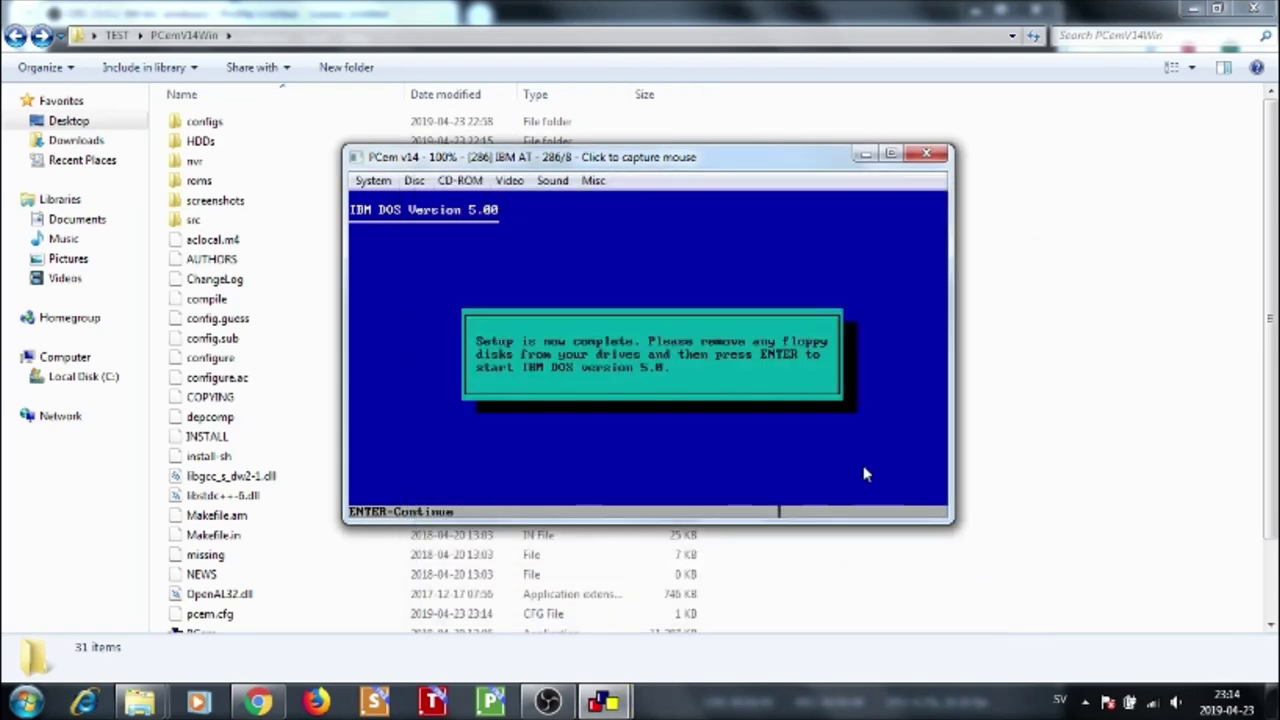
left_click(416, 182)
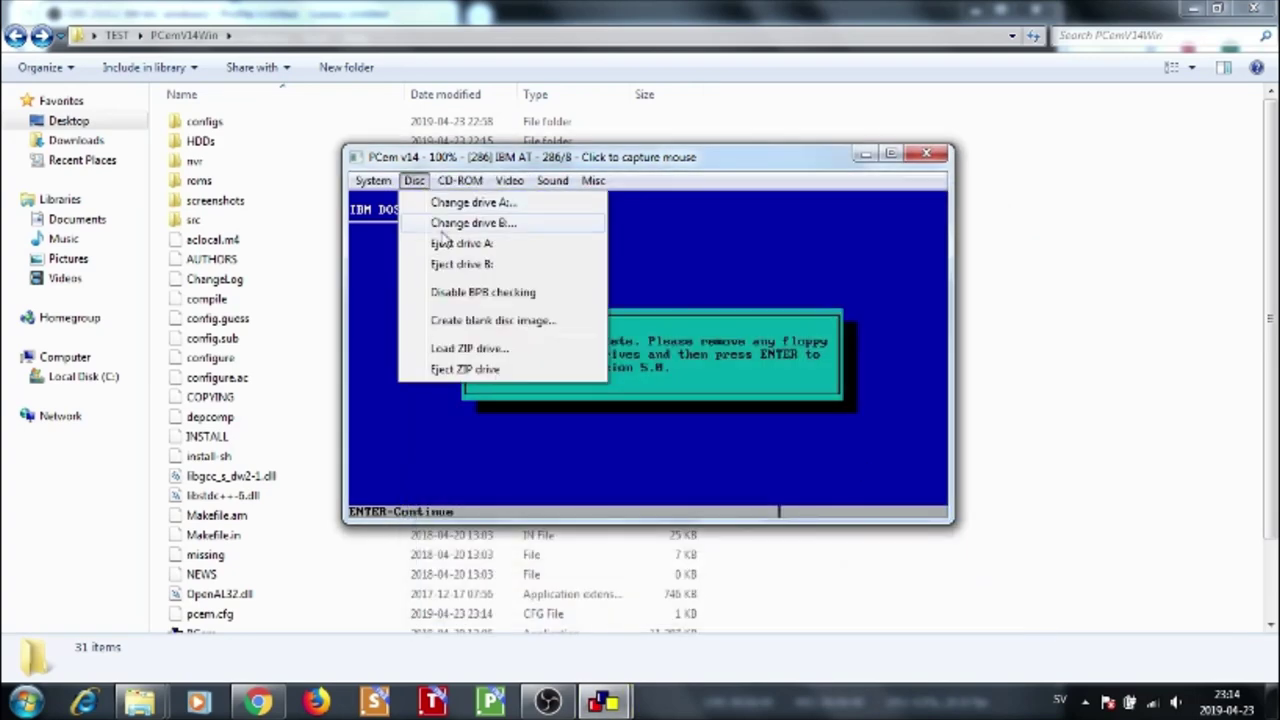
left_click(416, 183)
left_click(426, 184)
left_click(416, 182)
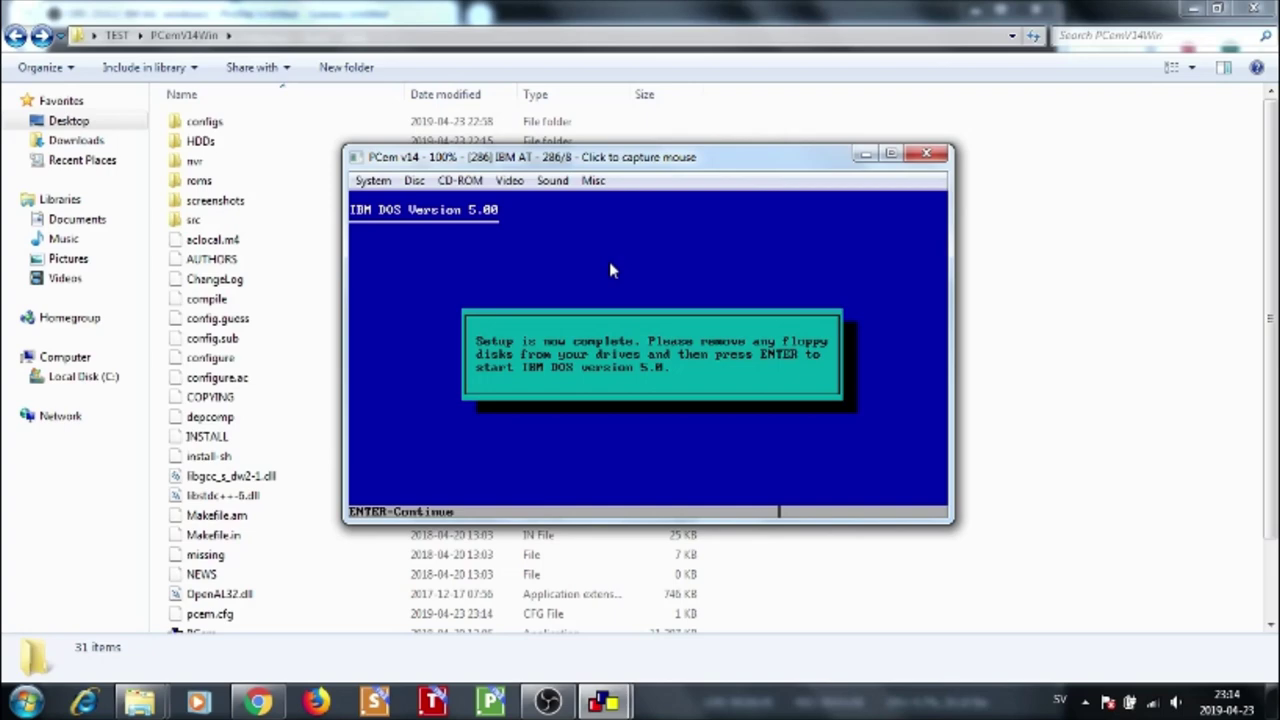
Finish the completed setup and start IBM DOS version 5.0 from the hard disk
key("Return")
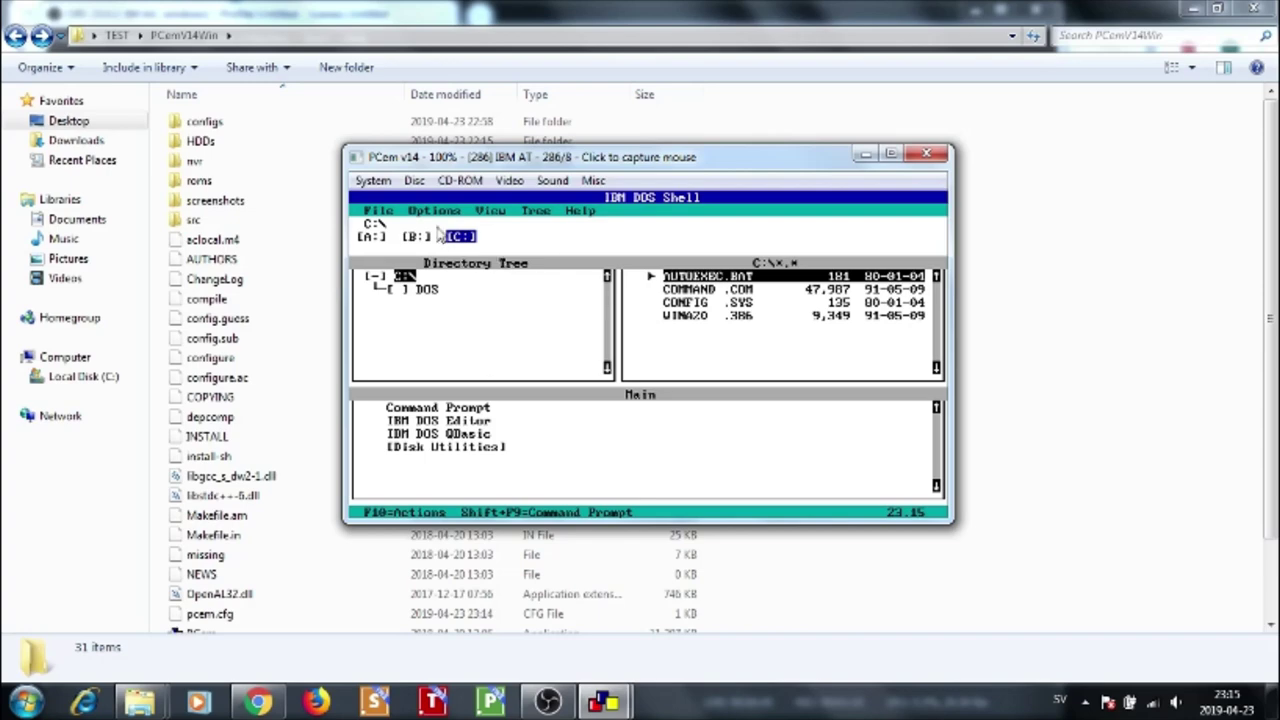
left_click(380, 212)
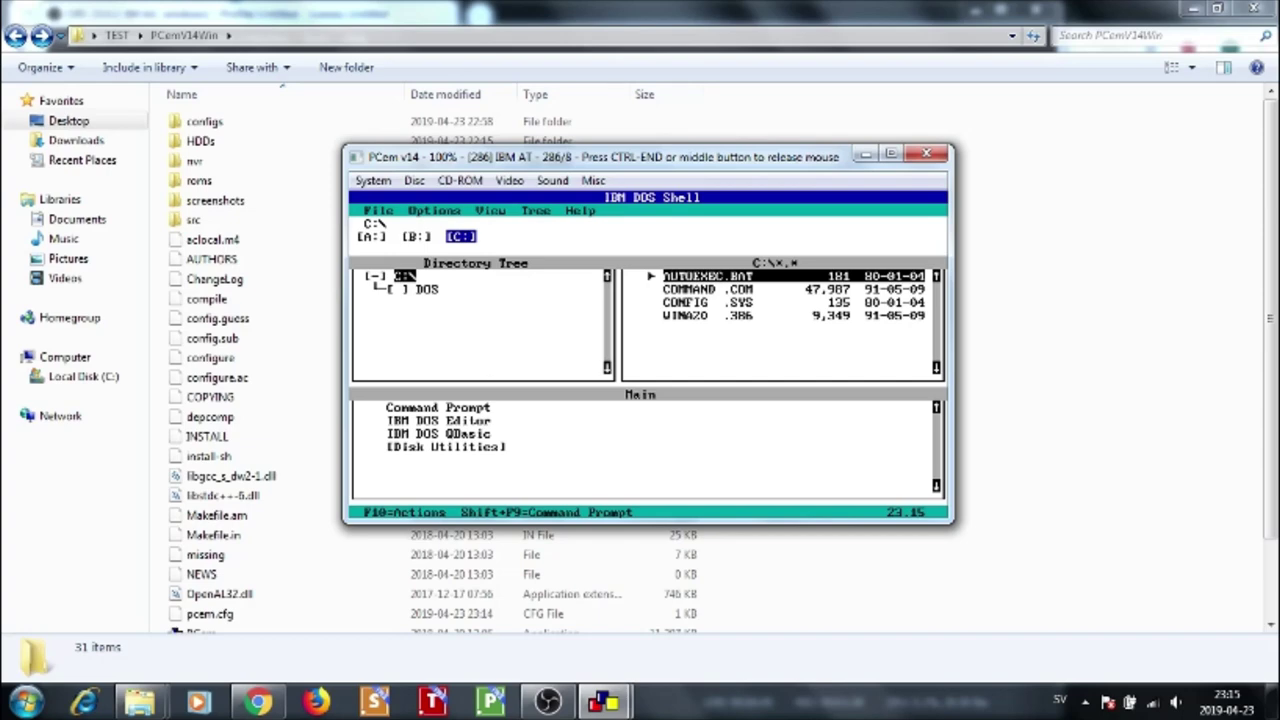
key("F10")
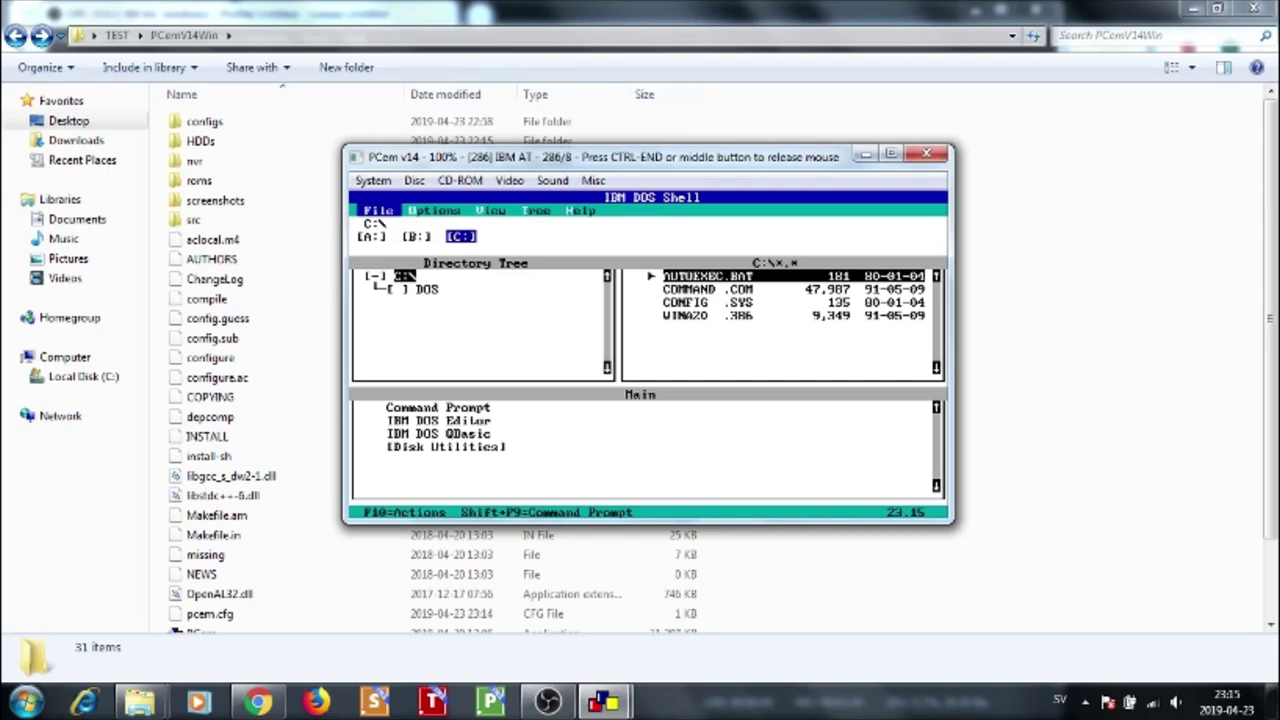
key("Return")
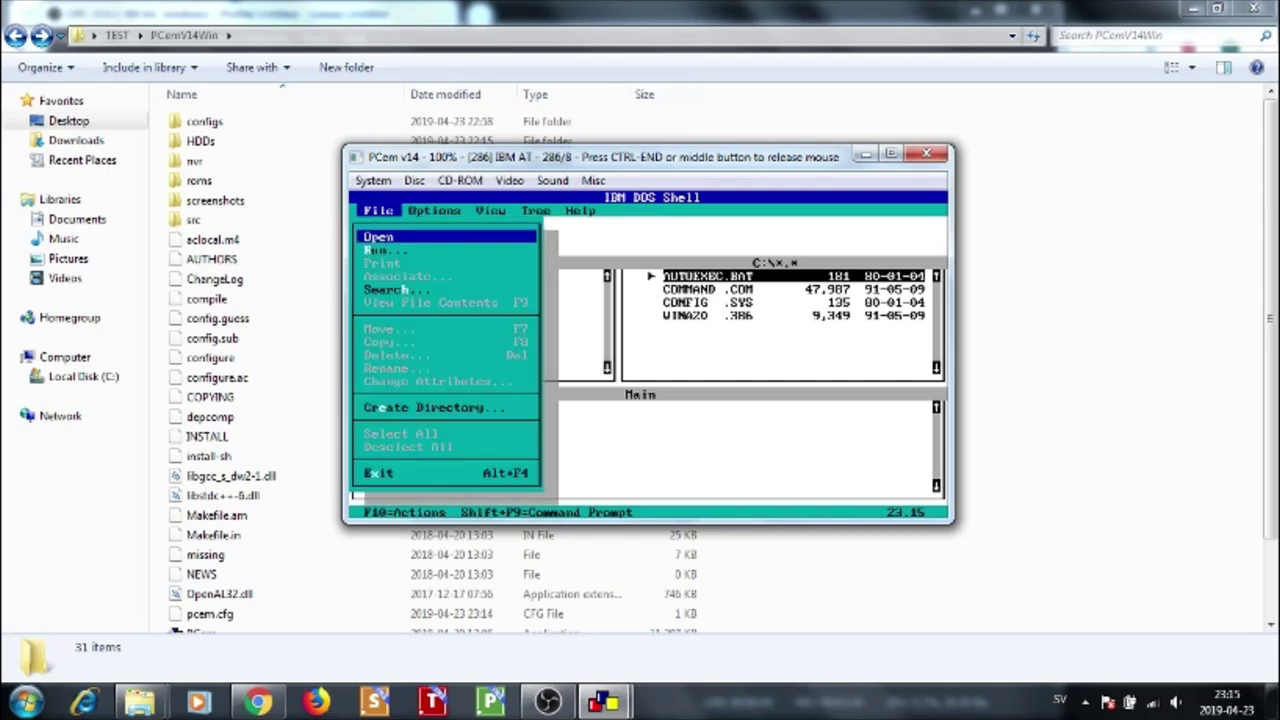
key("Down")
key("Down")
key("Up")
key("Up")
key("Escape")
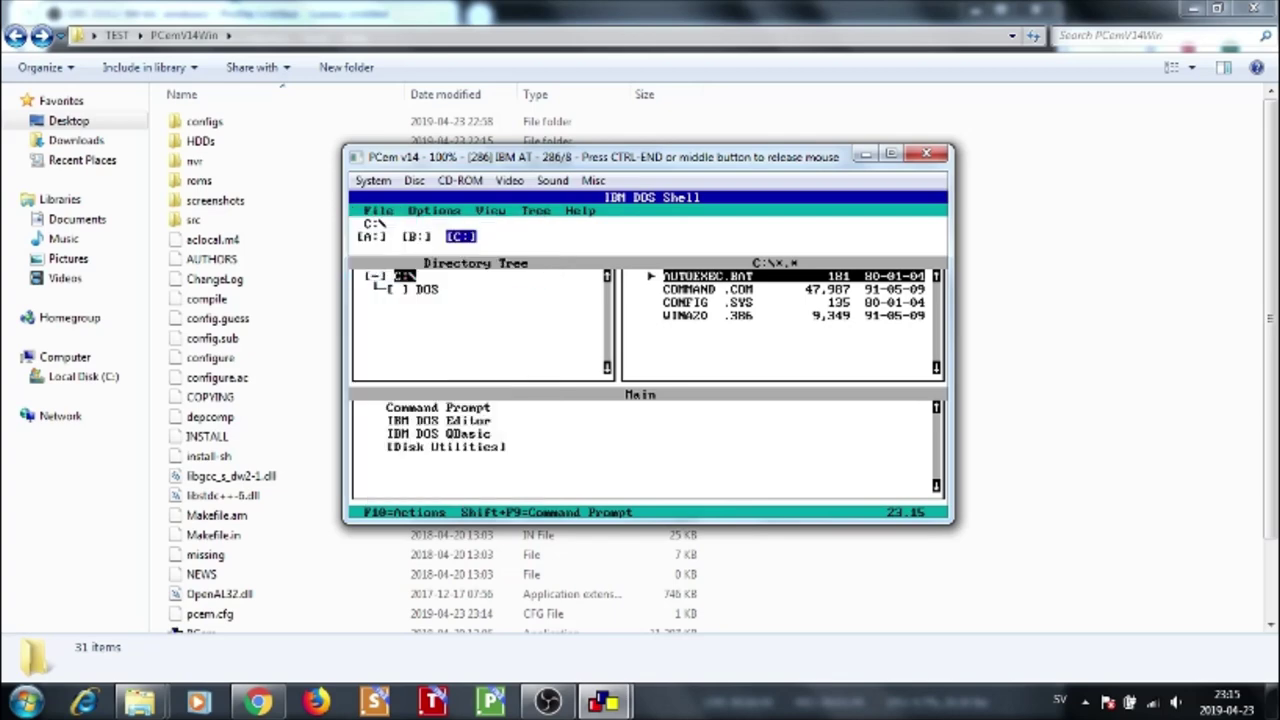
key("F10")
key("Right")
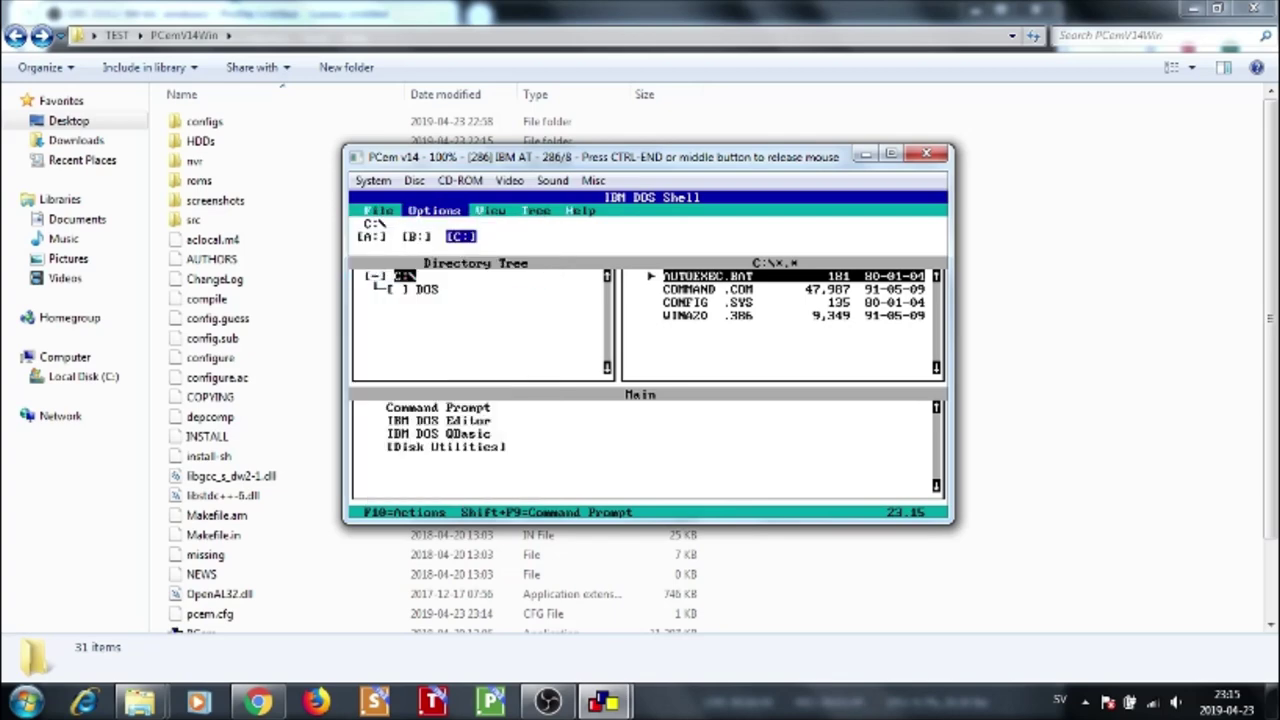
key("Right")
key("Right")
key("Right")
key("Left")
key("Left")
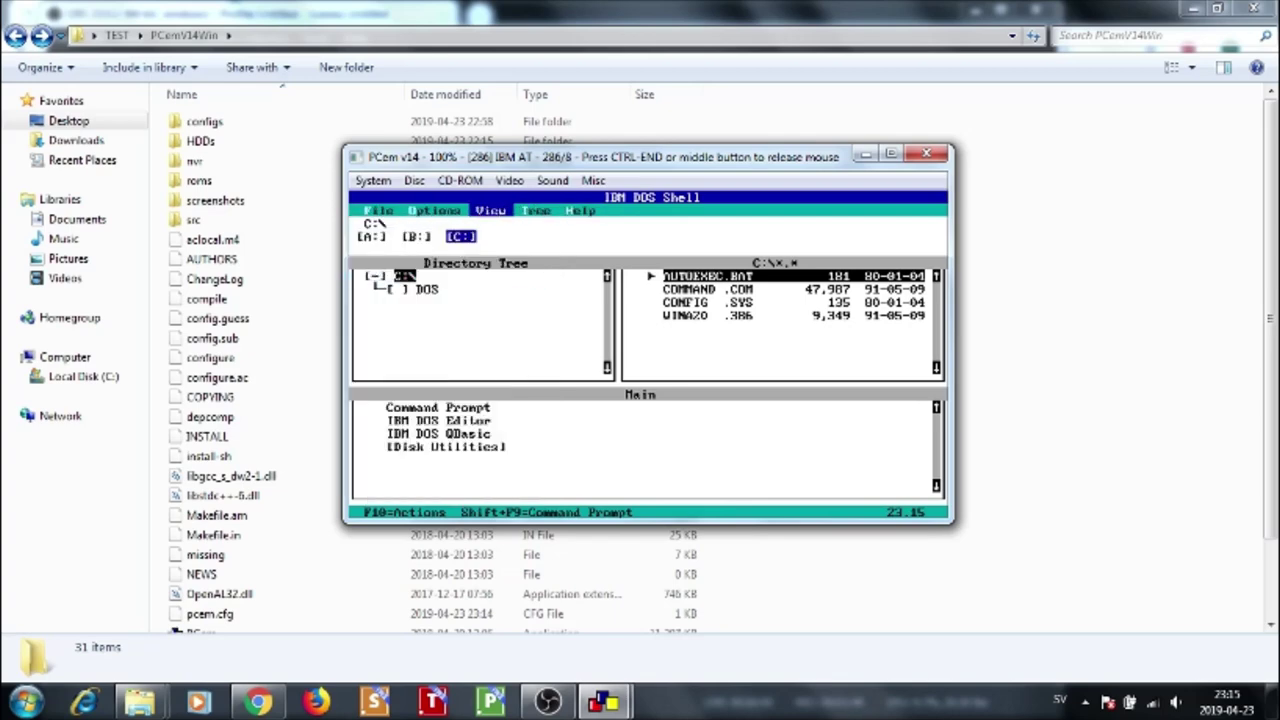
key("Left")
key("Left")
key("Right")
key("Right")
key("Left")
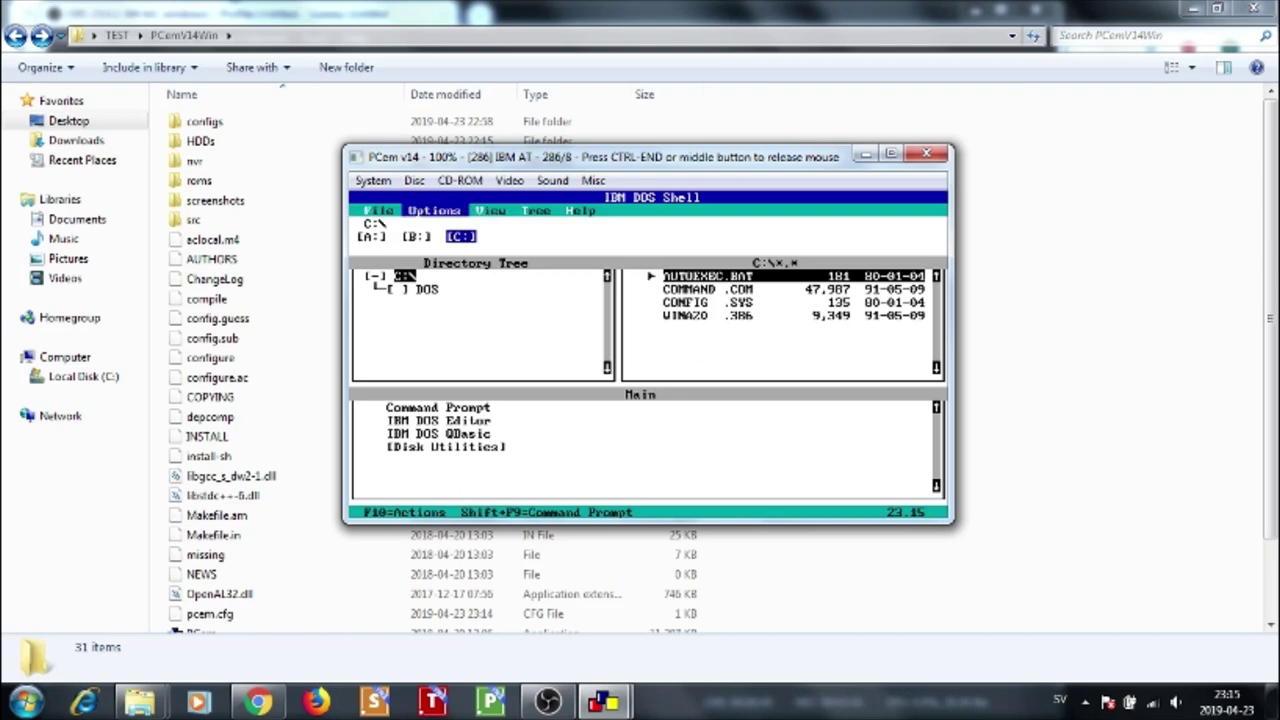
key("Return")
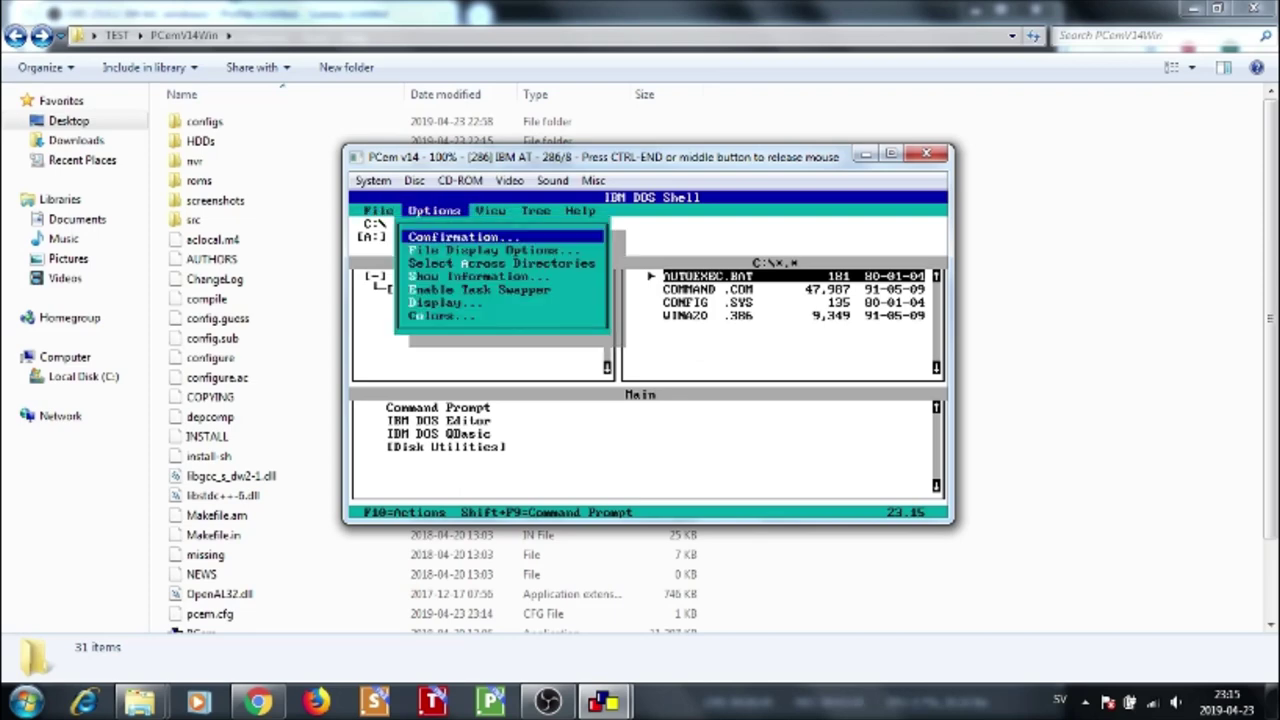
key("Down")
key("Down")
key("Down")
key("Down")
key("Down")
key("Down")
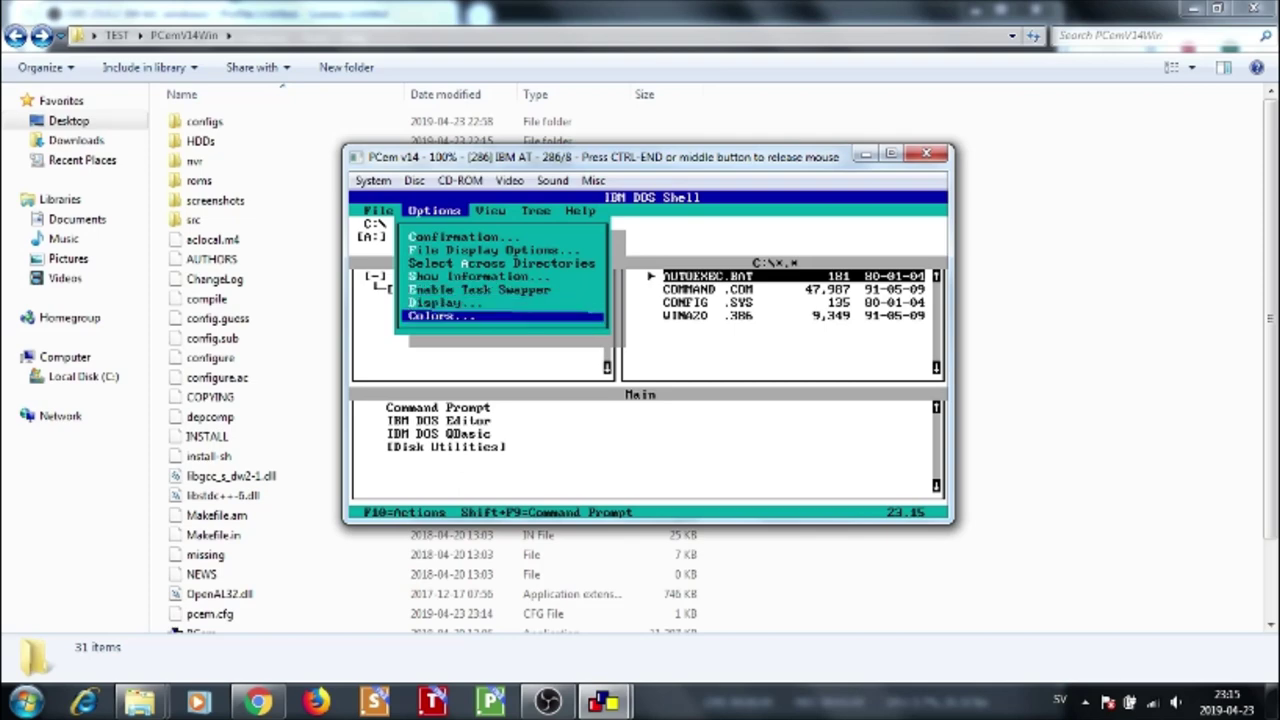
key("Up")
key("Escape")
key("Escape")
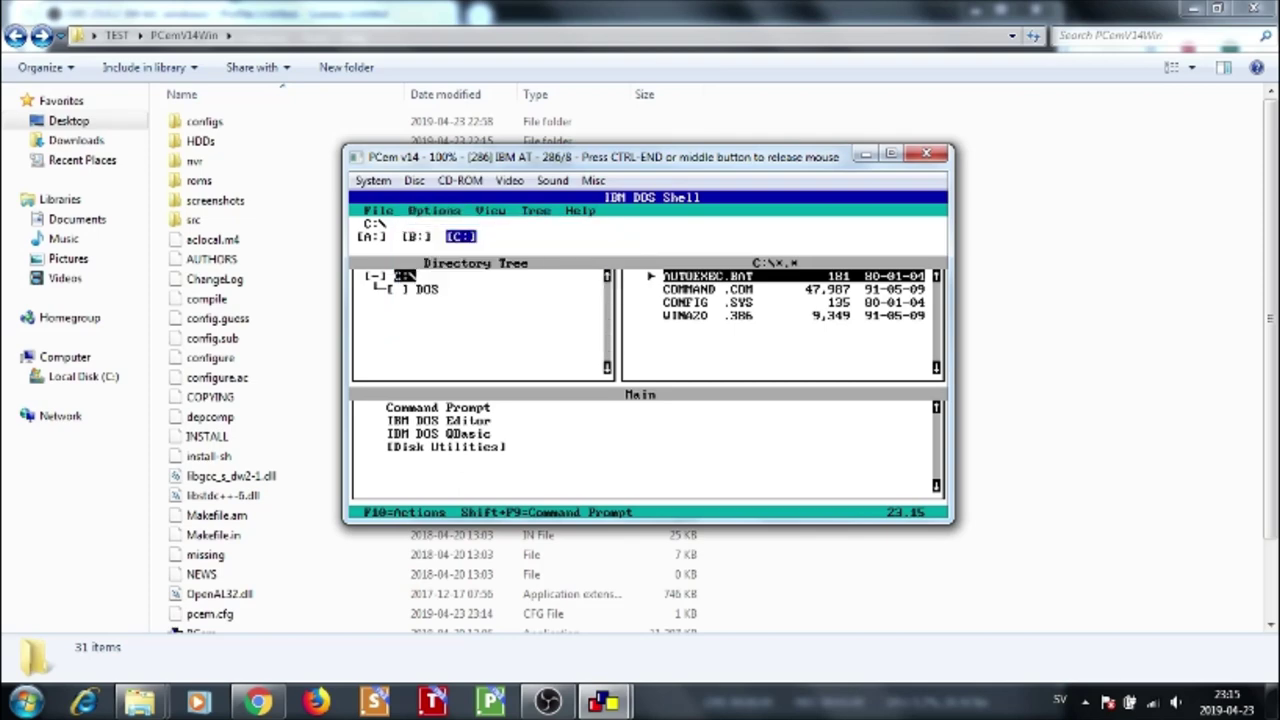
Exit the IBM DOS Shell to the DOS command prompt
key("F10")
key("Return")
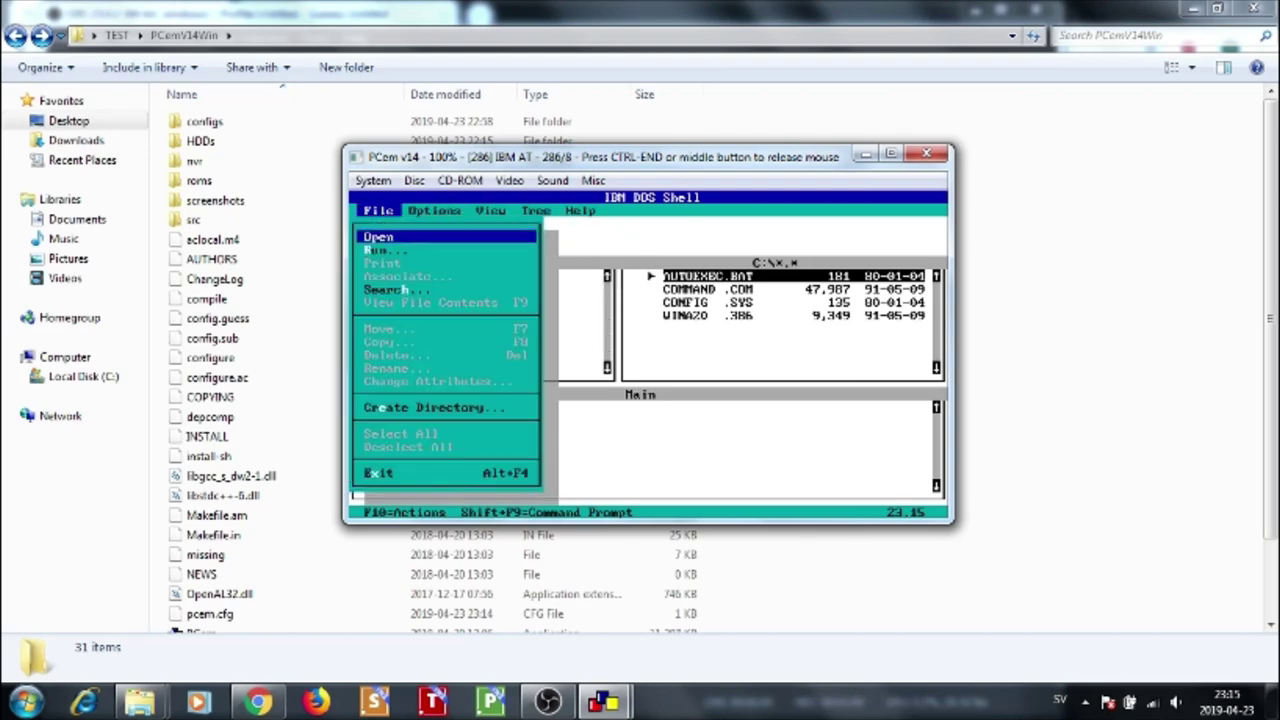
key("Down")
key("Down")
key("Up")
key("Up")
key("Up")
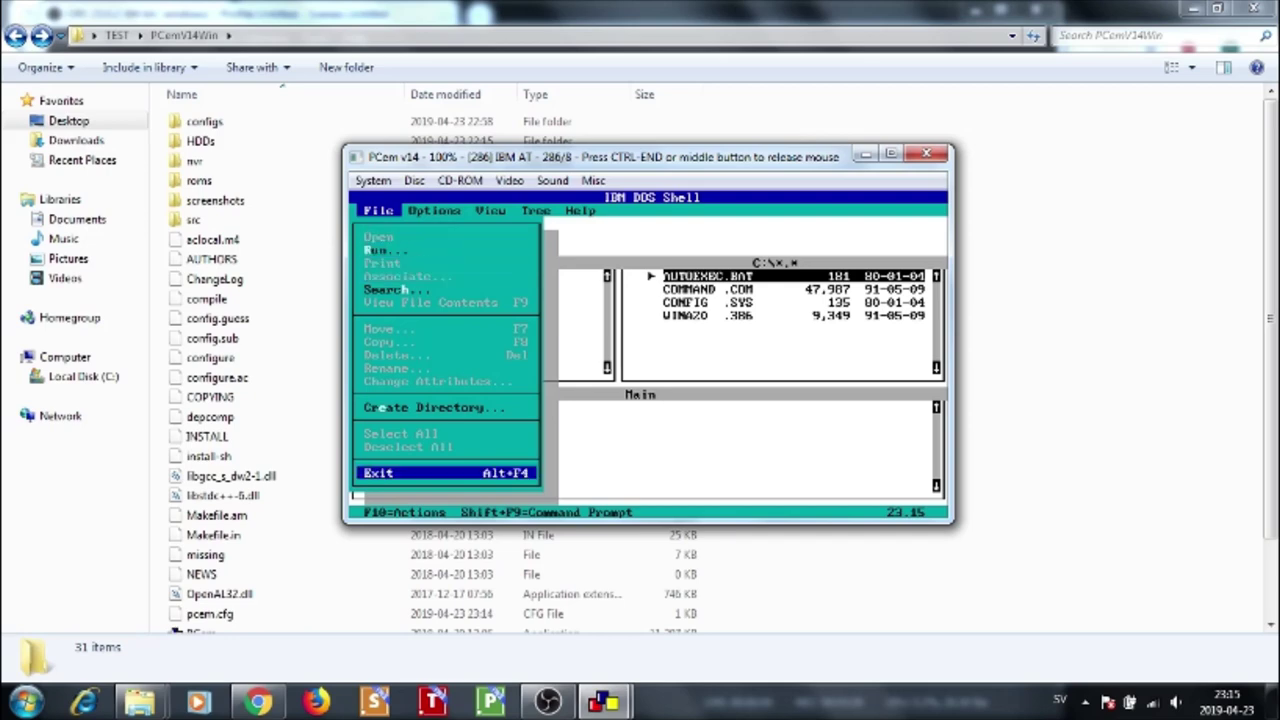
key("Down")
key("Up")
key("Return")
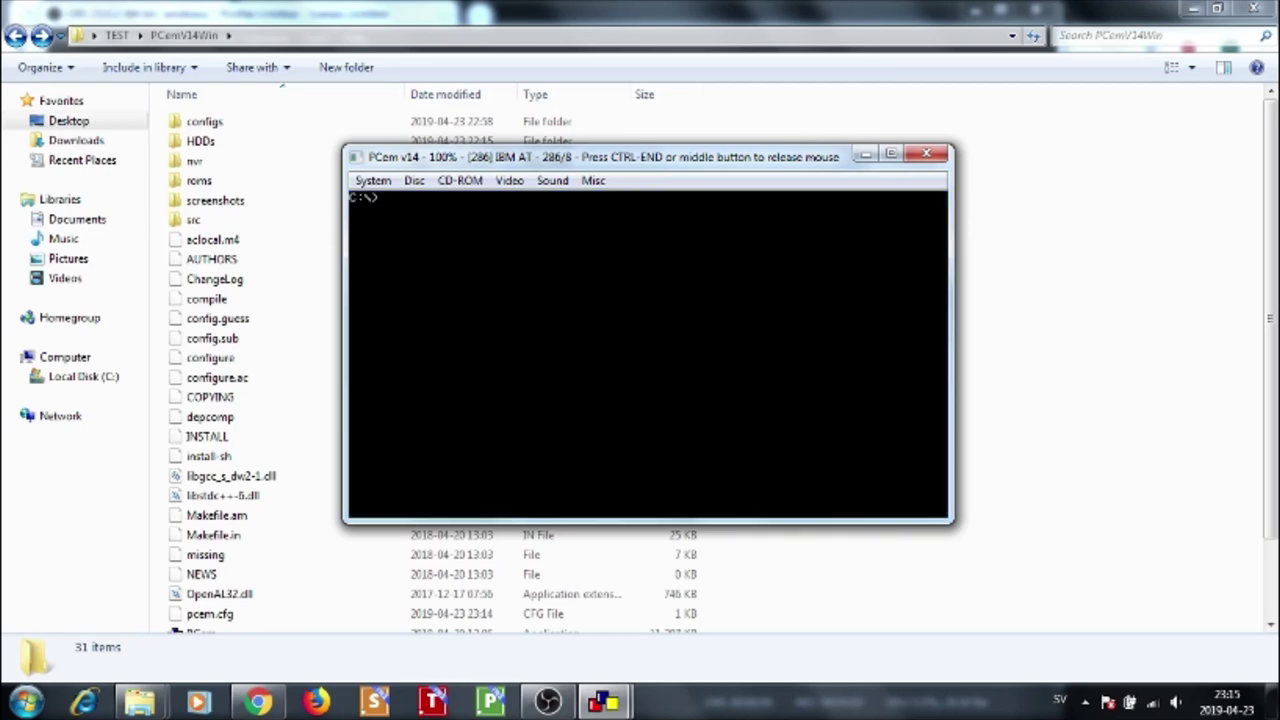
List the contents of the root directory of drive C with dir
type("dir")
key("Return")
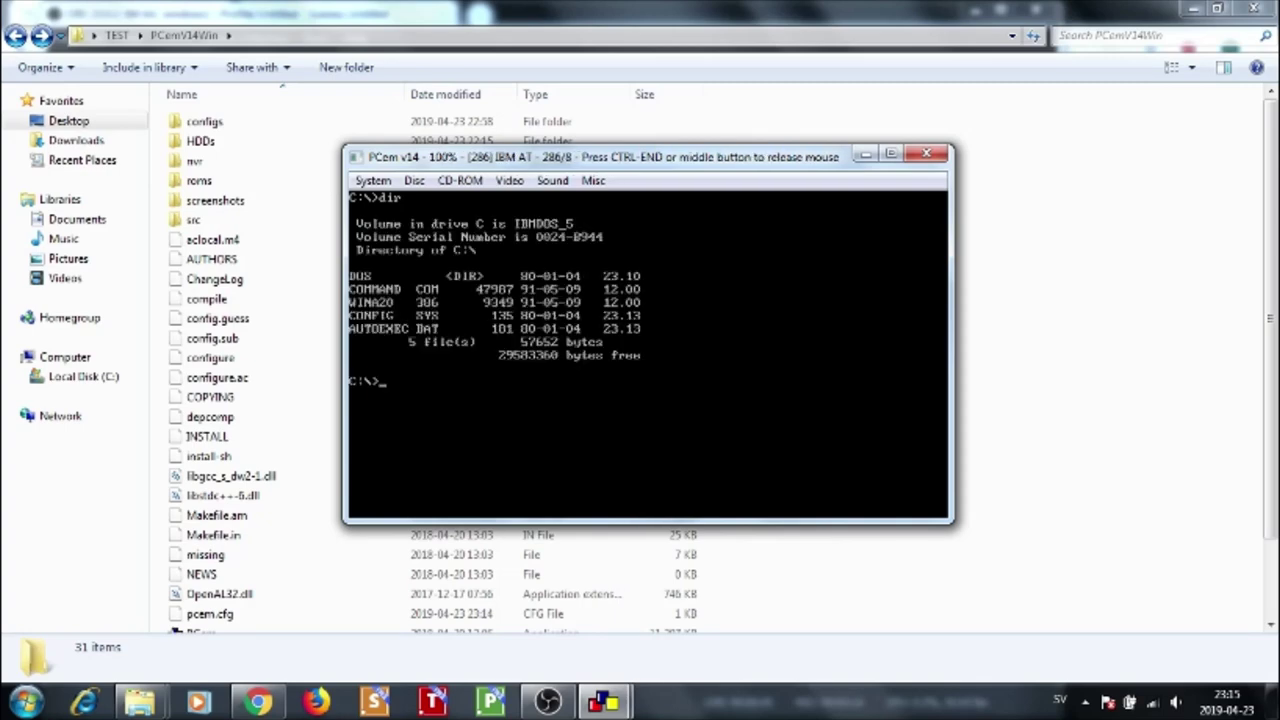
type("dir")
key("Return")
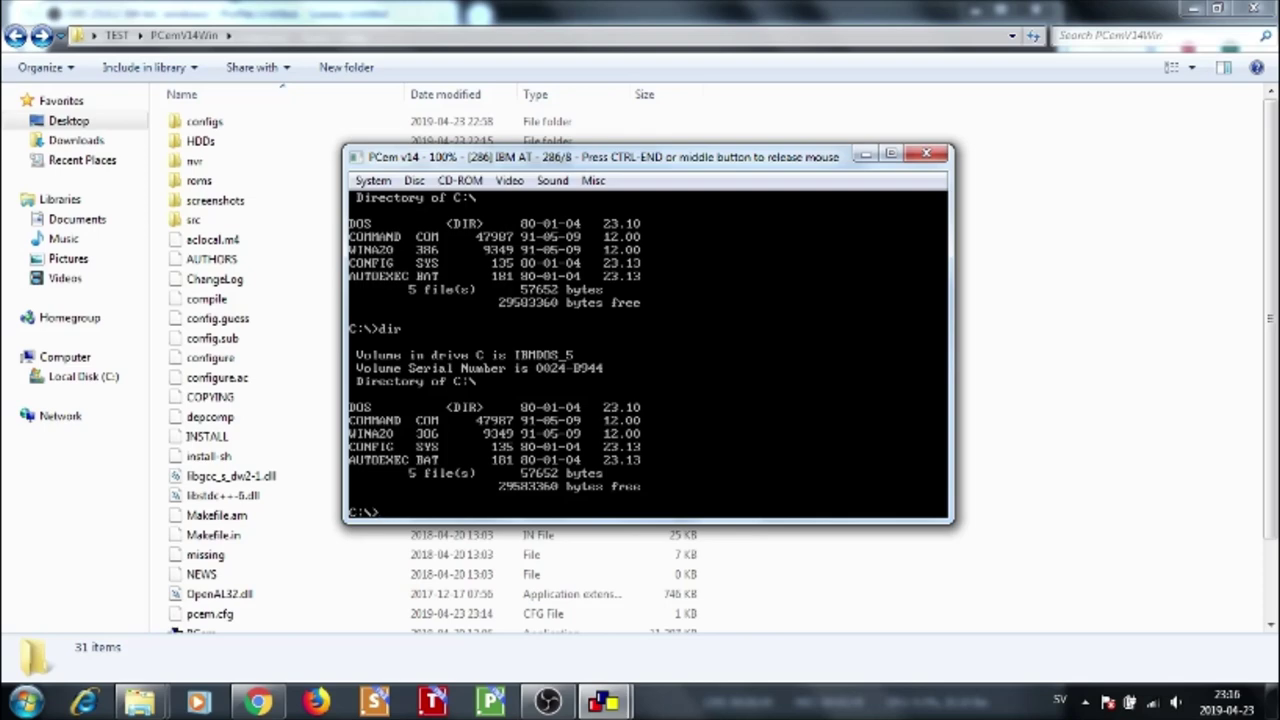
Change to the DOS directory and list its files page by page with dir /p through to the end
type("cd dos")
key("Return")
type("dir /p")
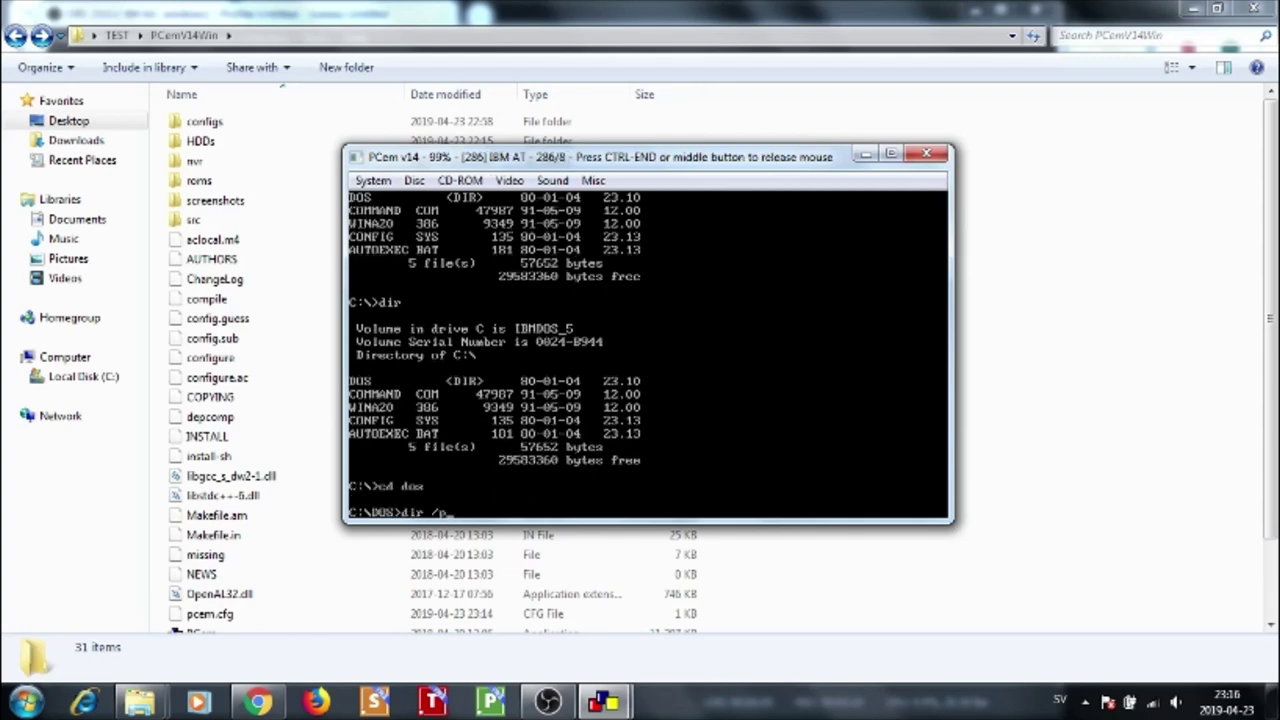
key("Return")
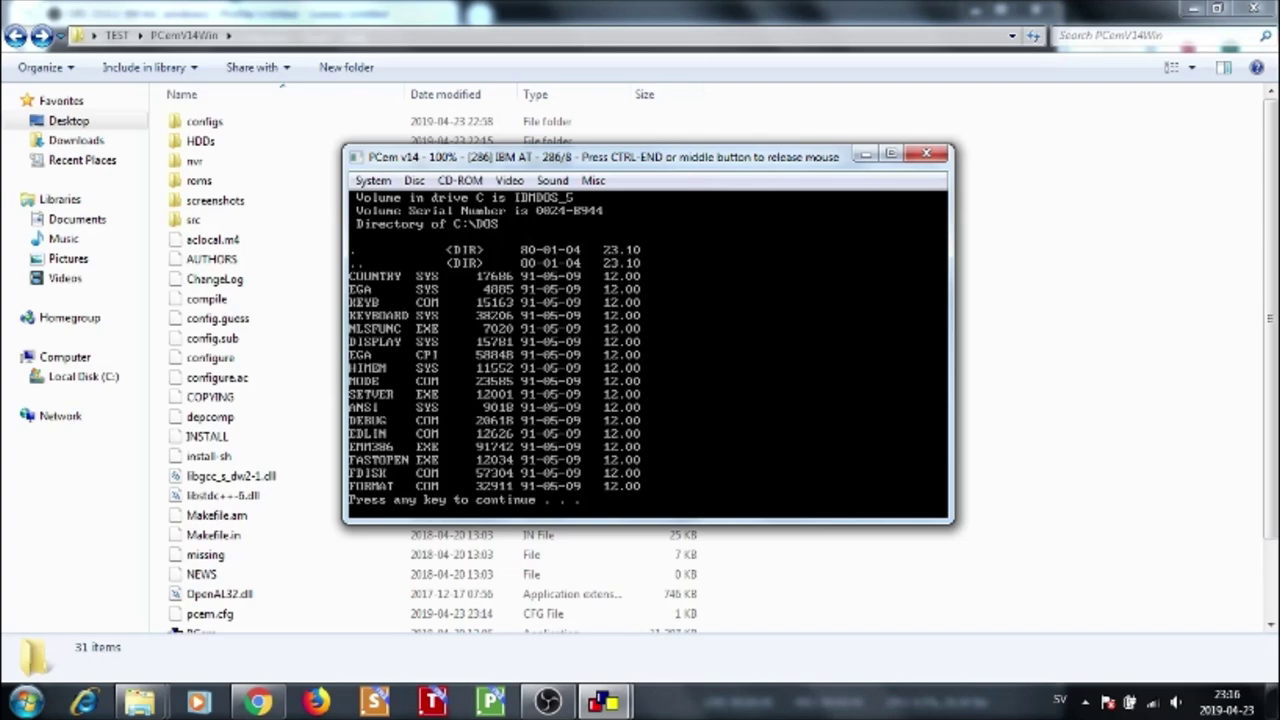
key("space")
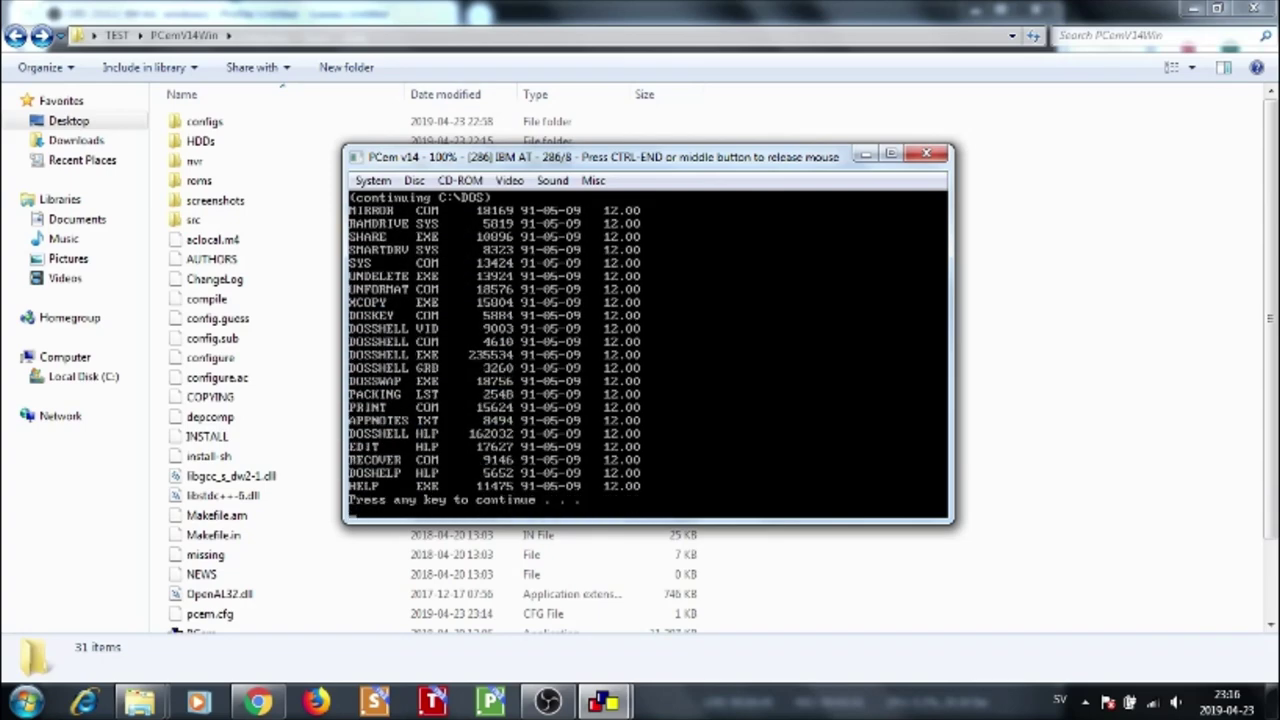
key("space")
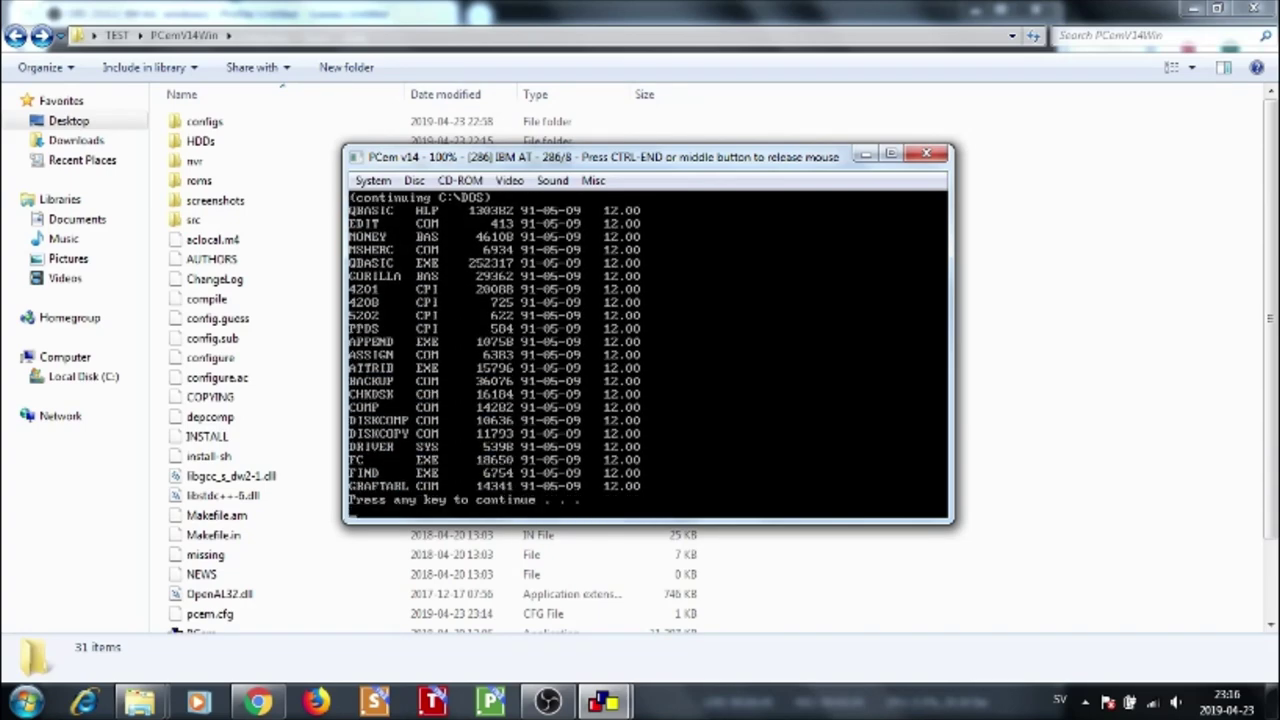
key("space")
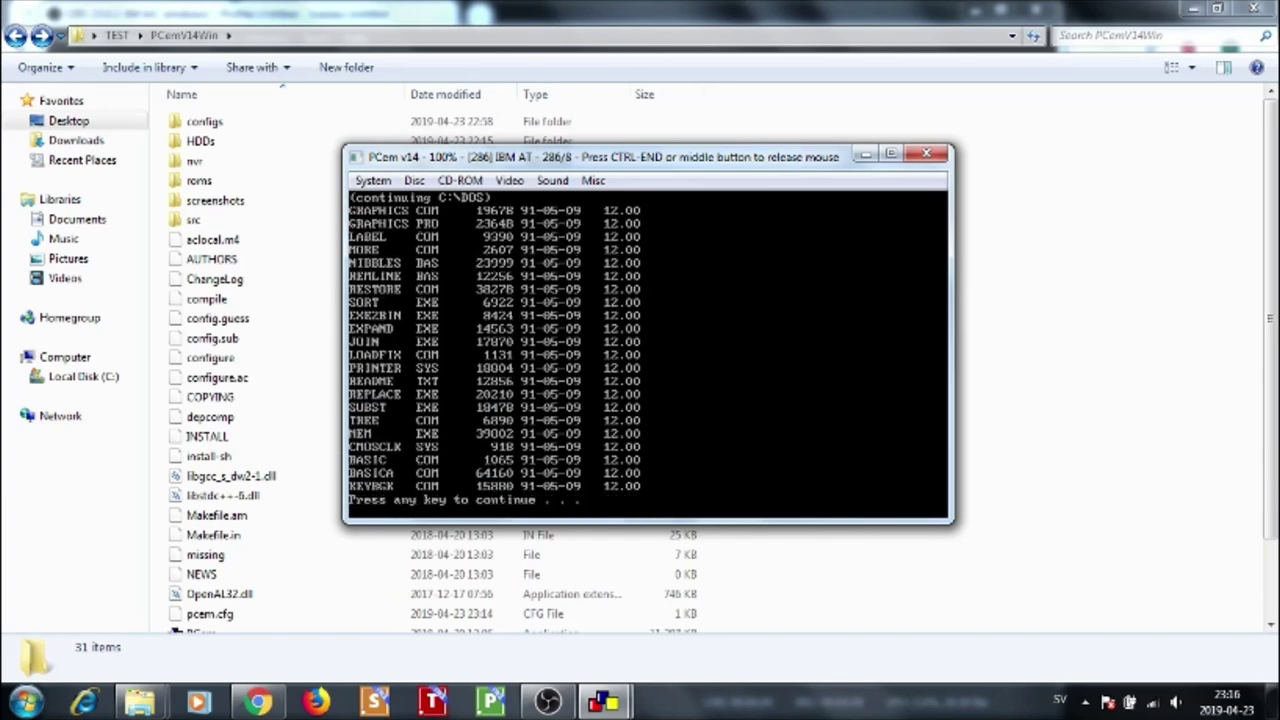
key("space")
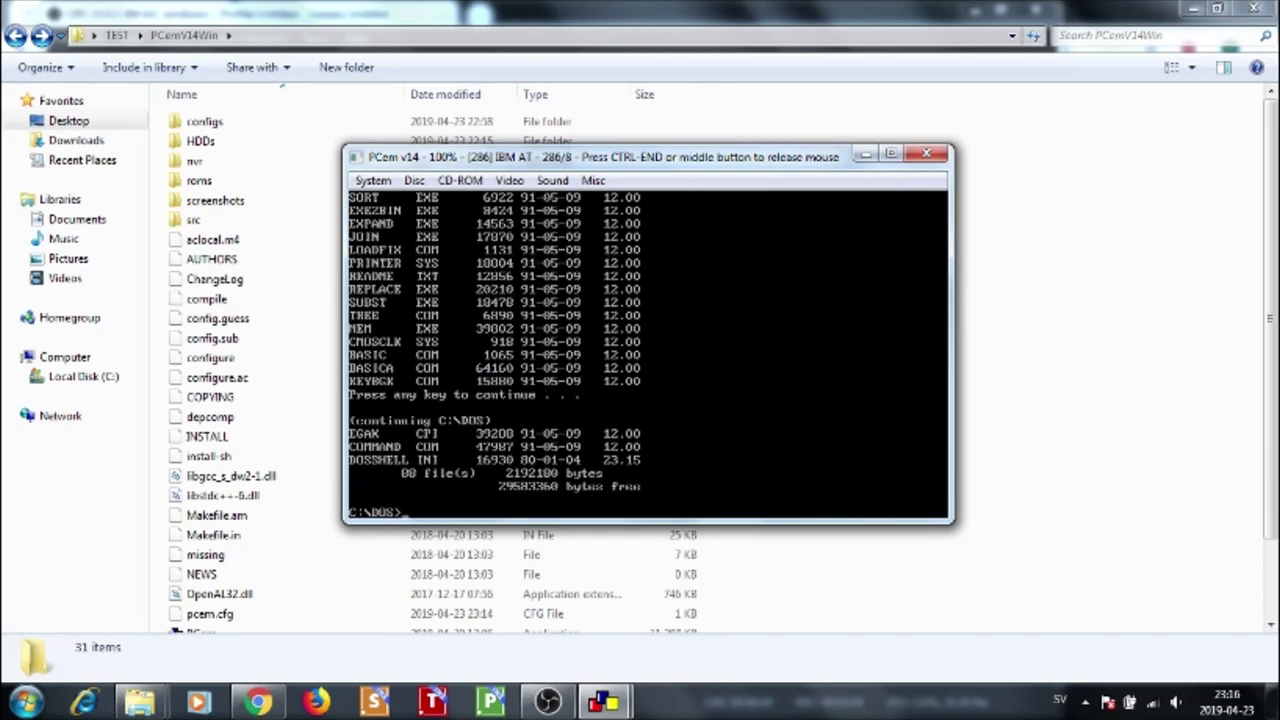
Check the memory usage with mem and go back up to the root directory with cd.
type("mem")
key("Return")
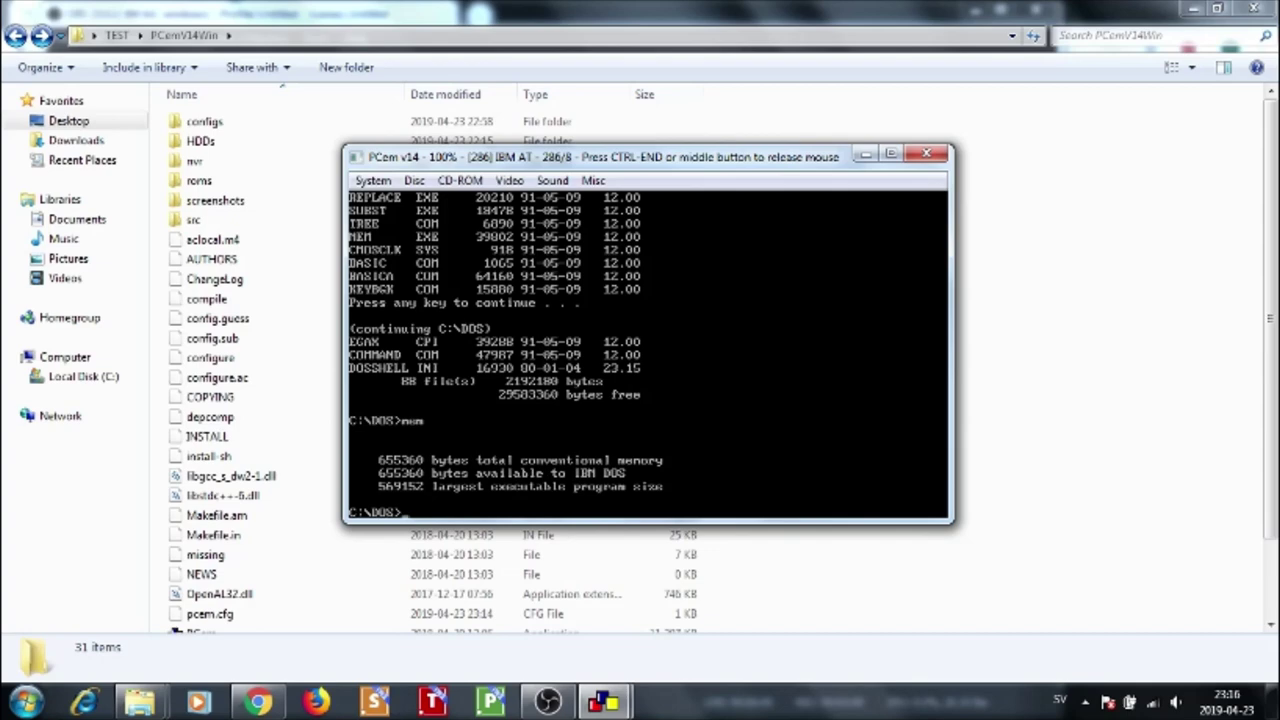
type(".")
key("Return")
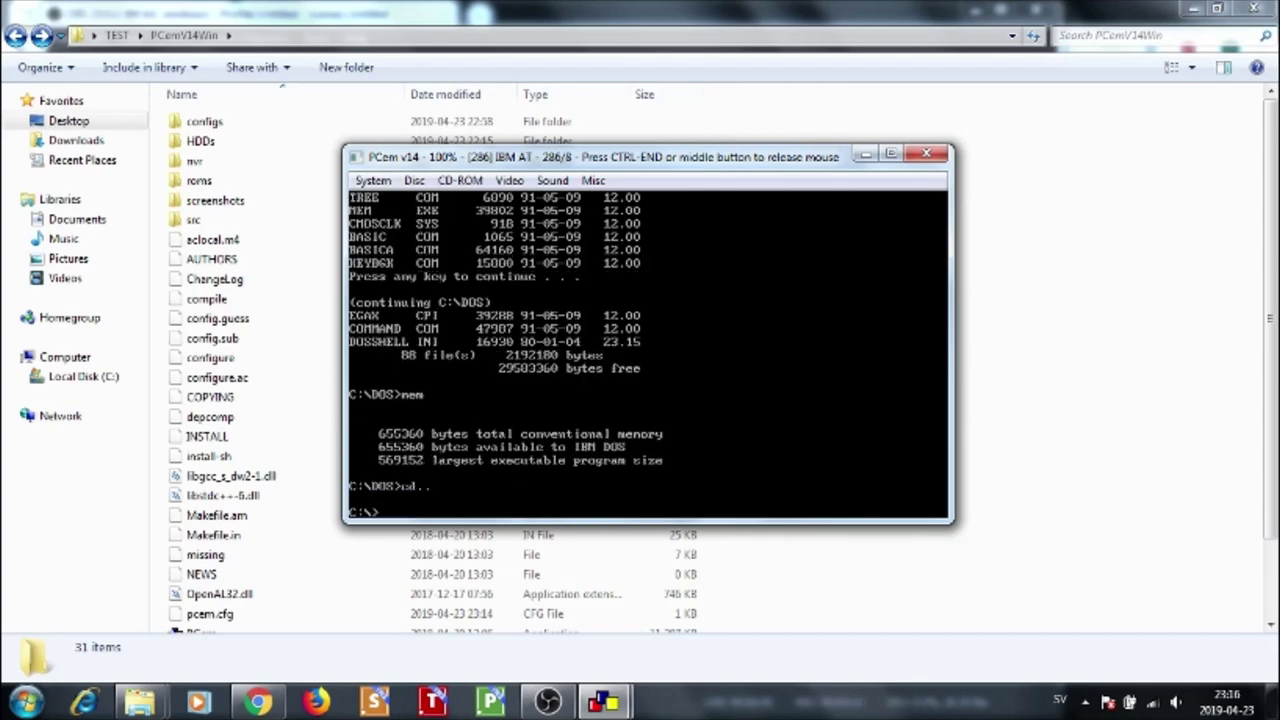
Change to the DOS directory and start IBM BASIC with the basica command
type("cd dos")
key("Return")
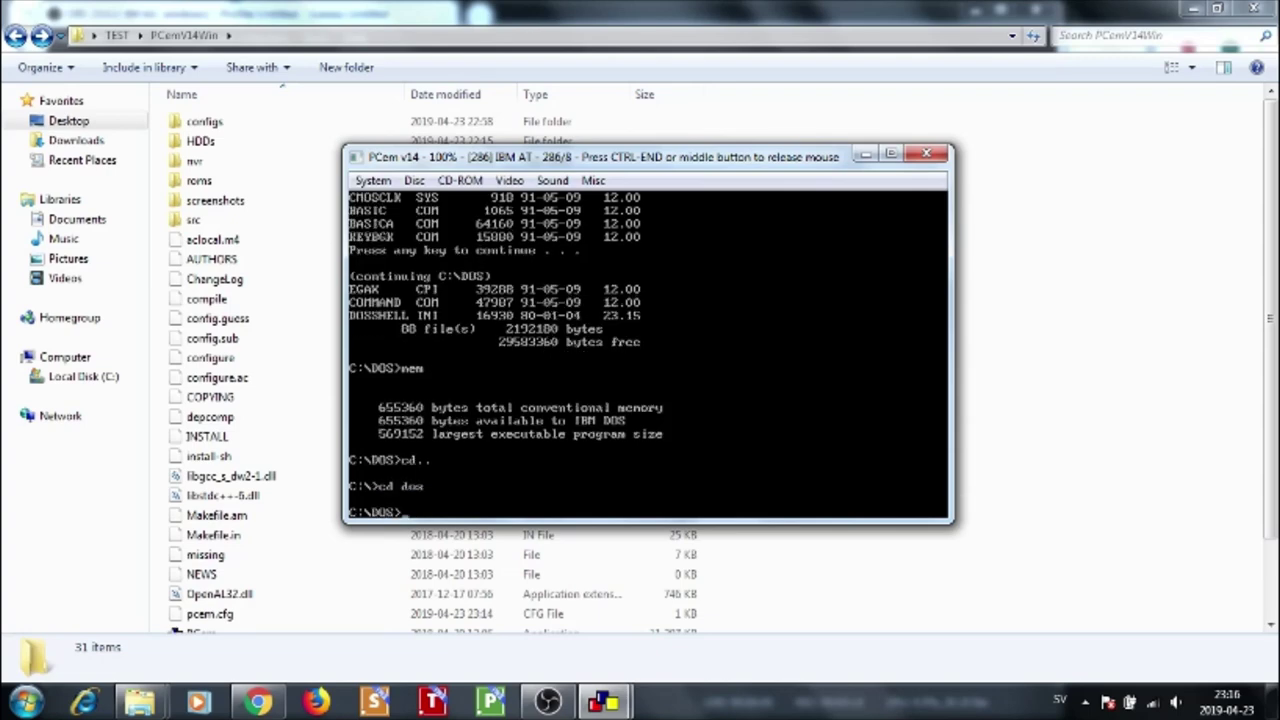
type("basica")
key("Return")
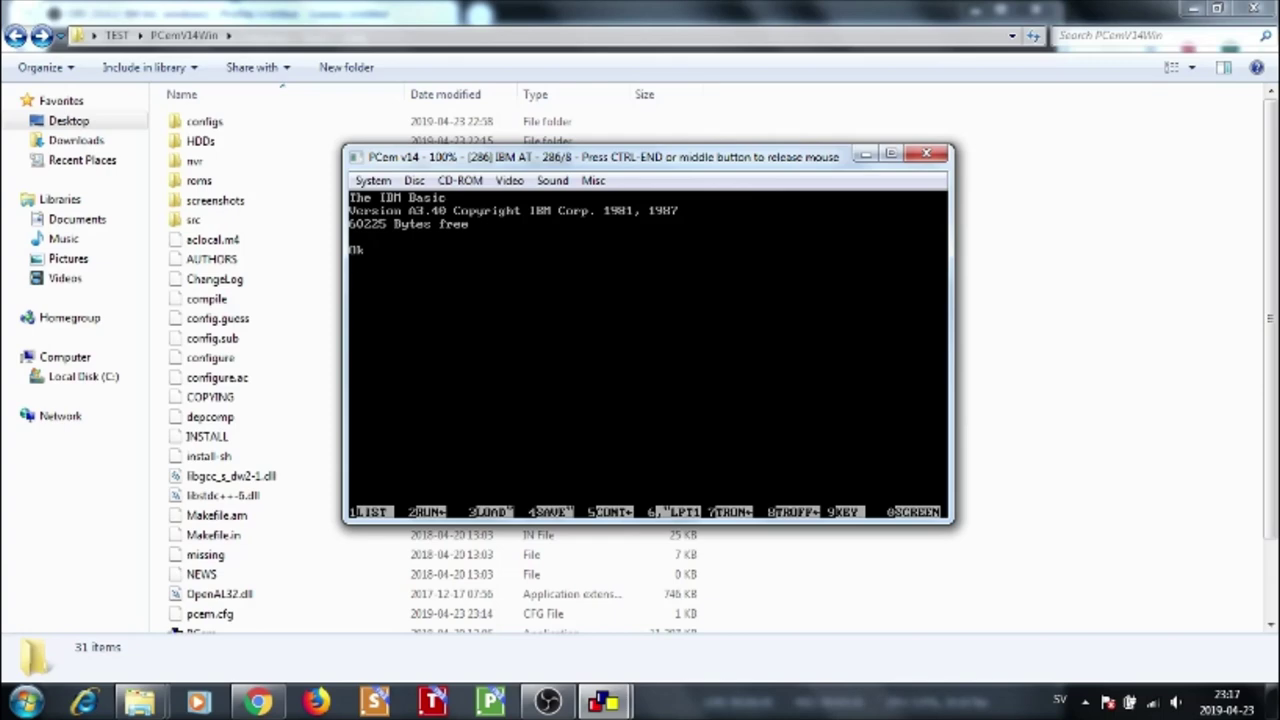
Release the captured mouse and shut down the emulated machine
key("ctrl+End")
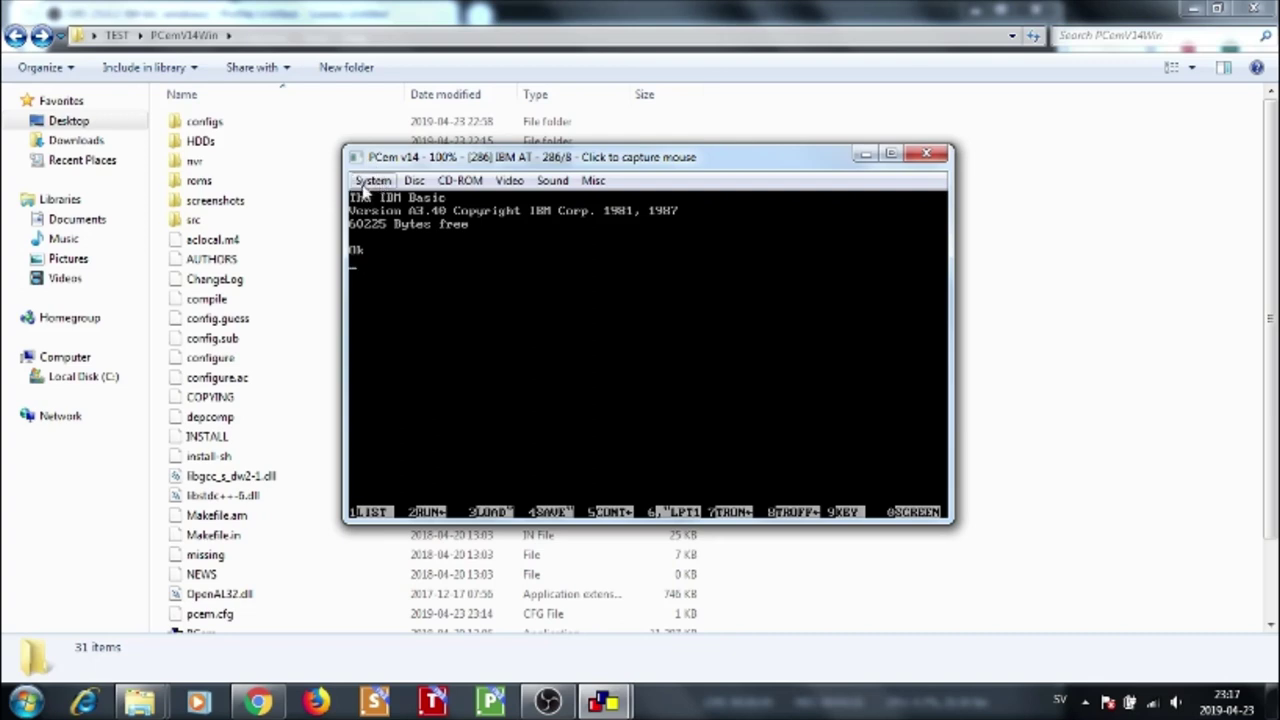
left_click(371, 182)
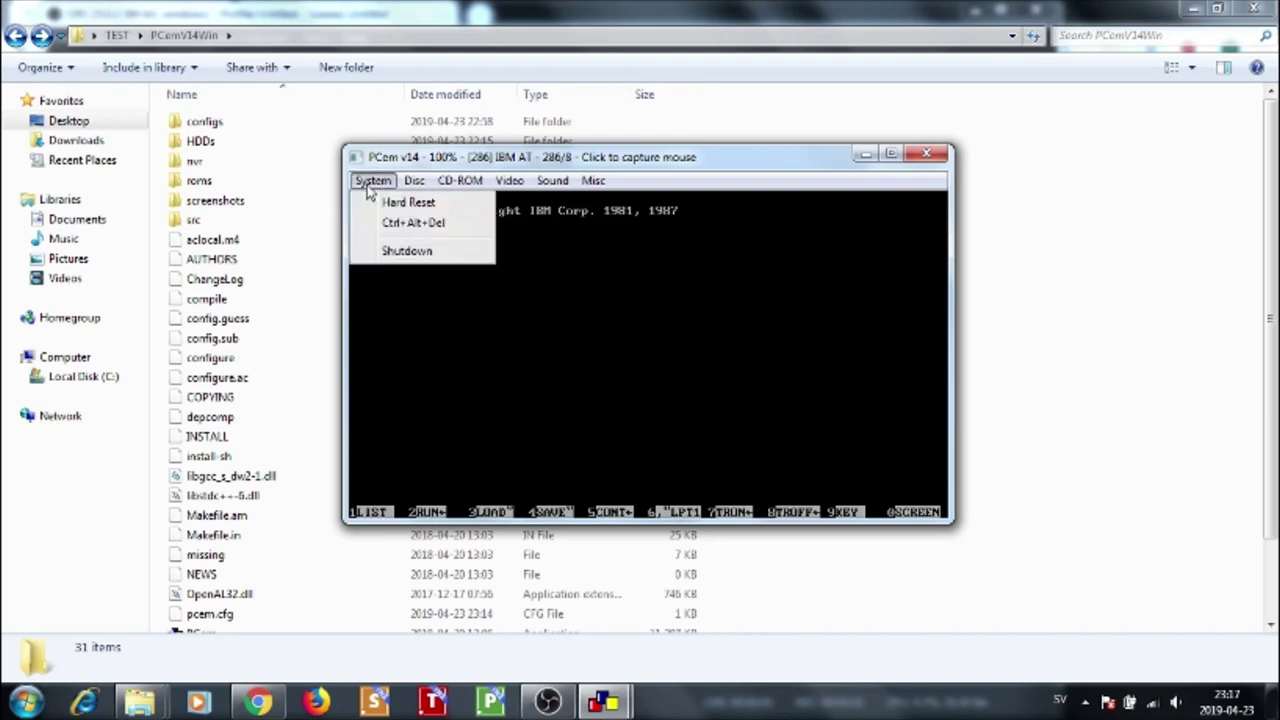
left_click(412, 253)
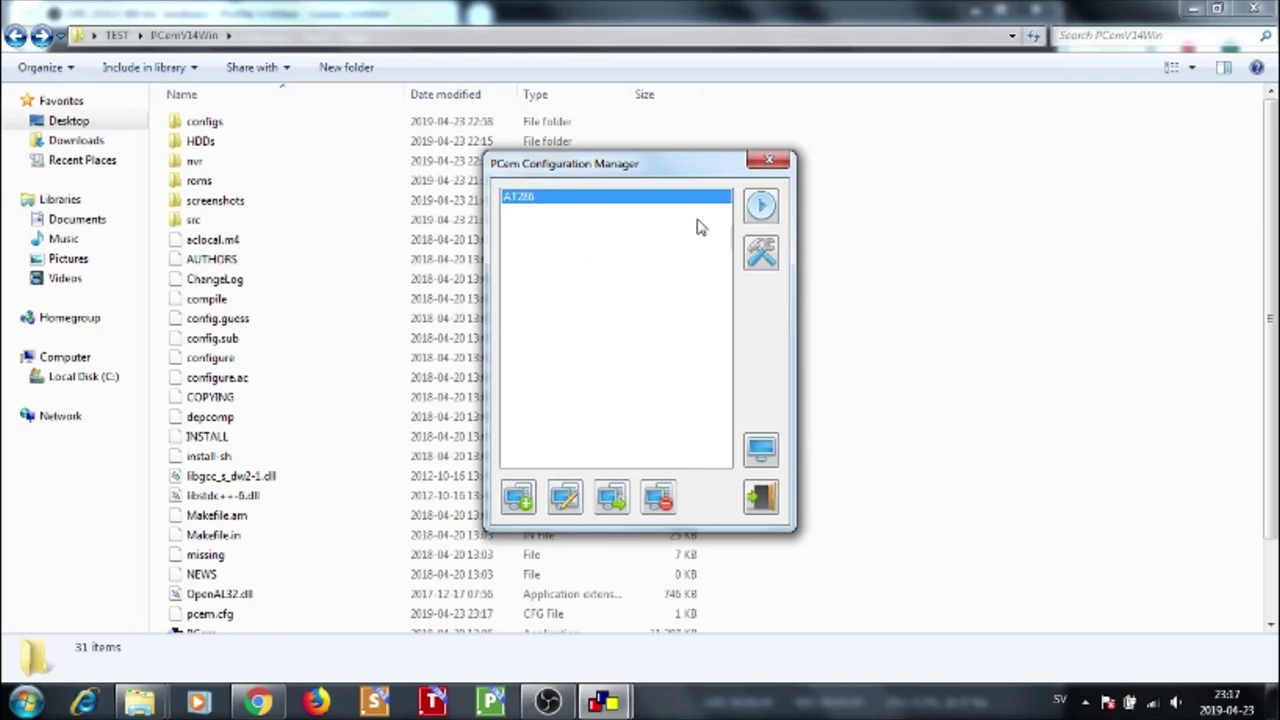
Review the drive and machine settings of the AT286 configuration and close it without saving
left_click(760, 252)
left_click(622, 160)
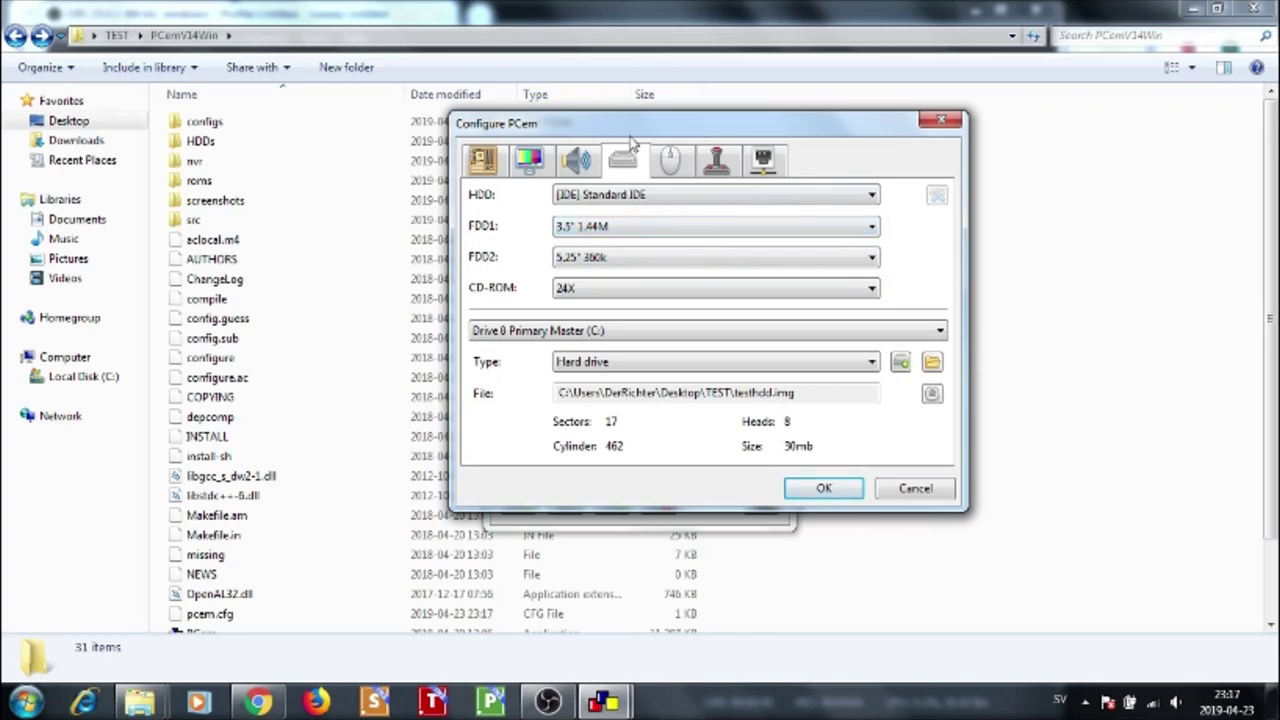
left_click(482, 168)
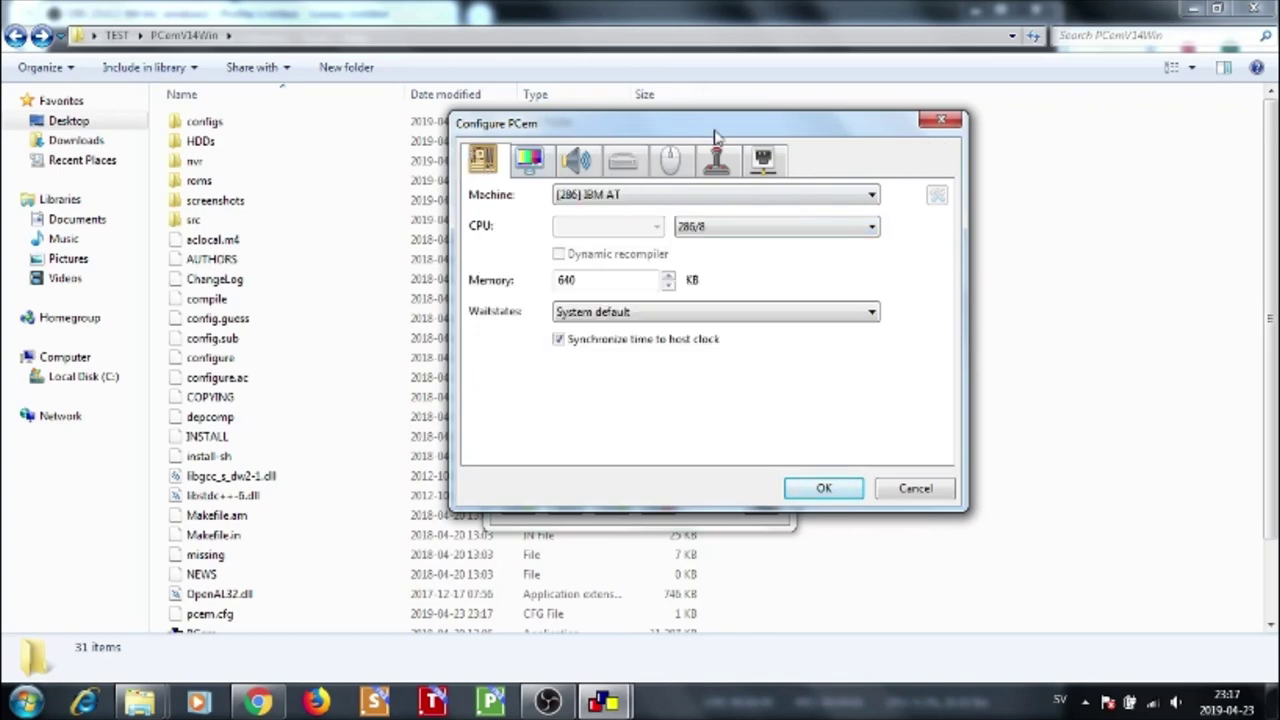
left_click(941, 120)
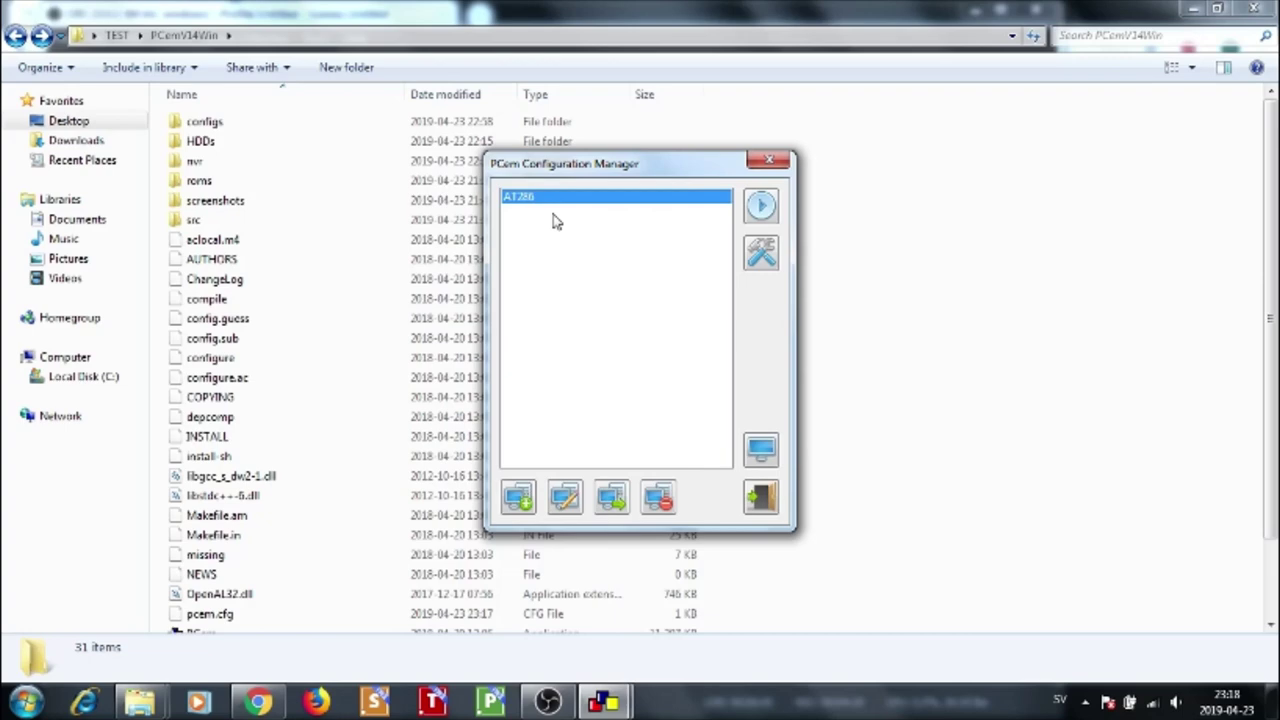
Recheck the hard disk image details in the AT286 drive settings and accept the configuration as it is
left_click(760, 251)
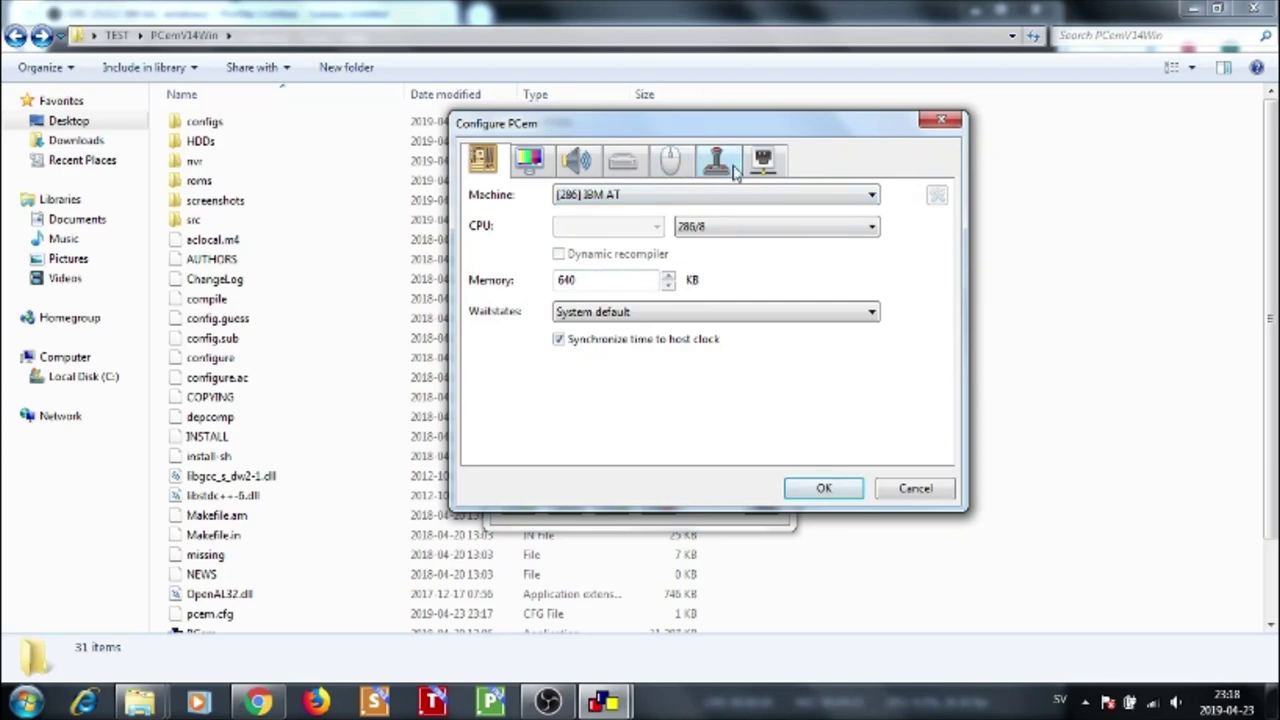
left_click(623, 165)
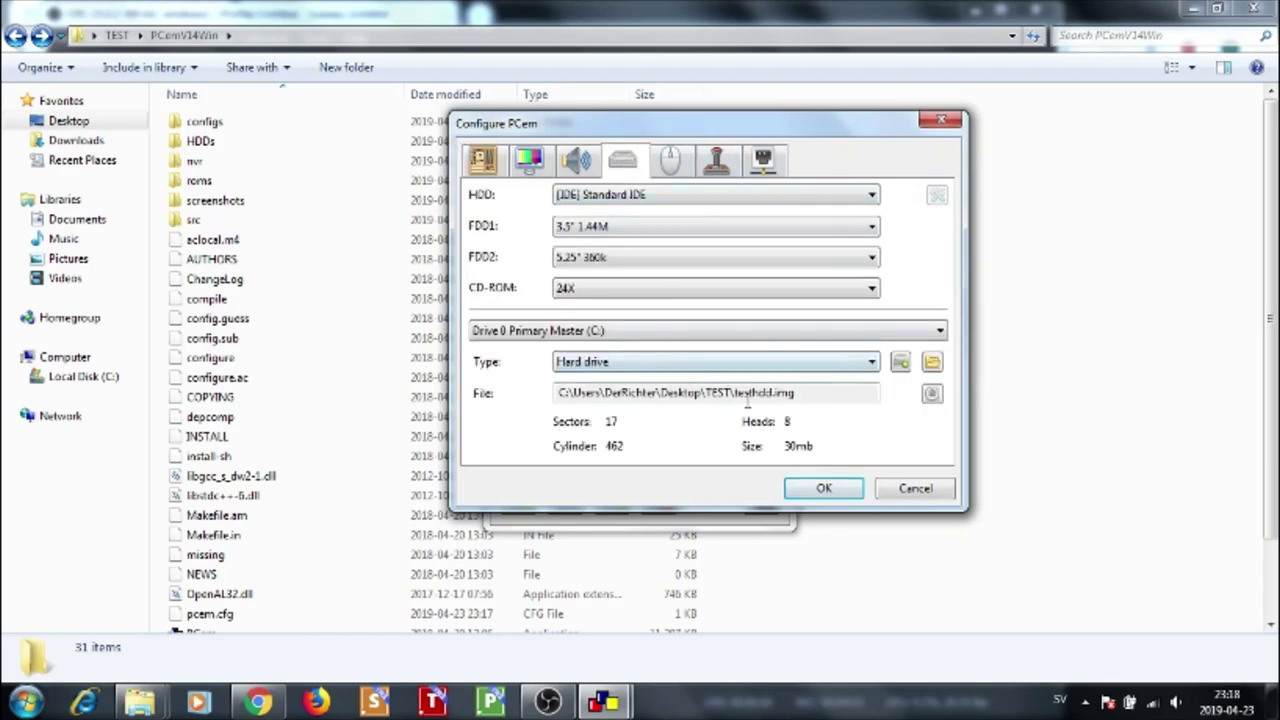
left_click(822, 488)
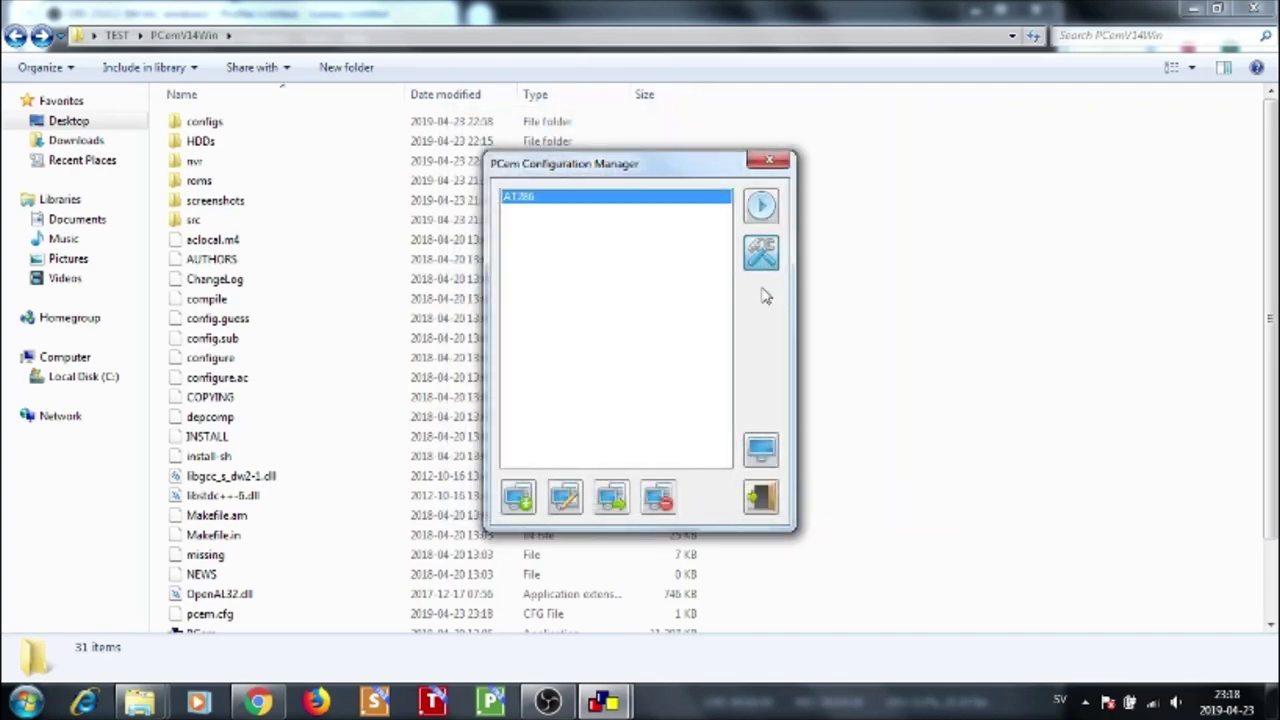
left_click(764, 260)
left_click(620, 162)
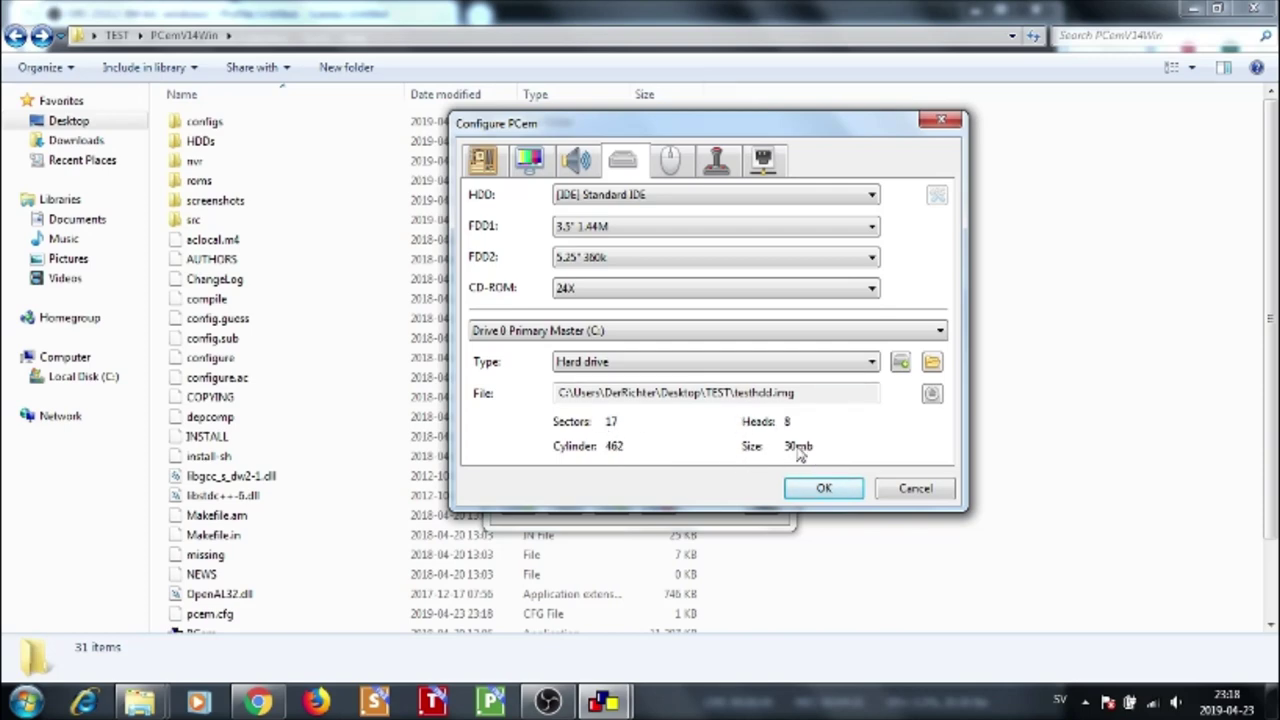
left_click(823, 487)
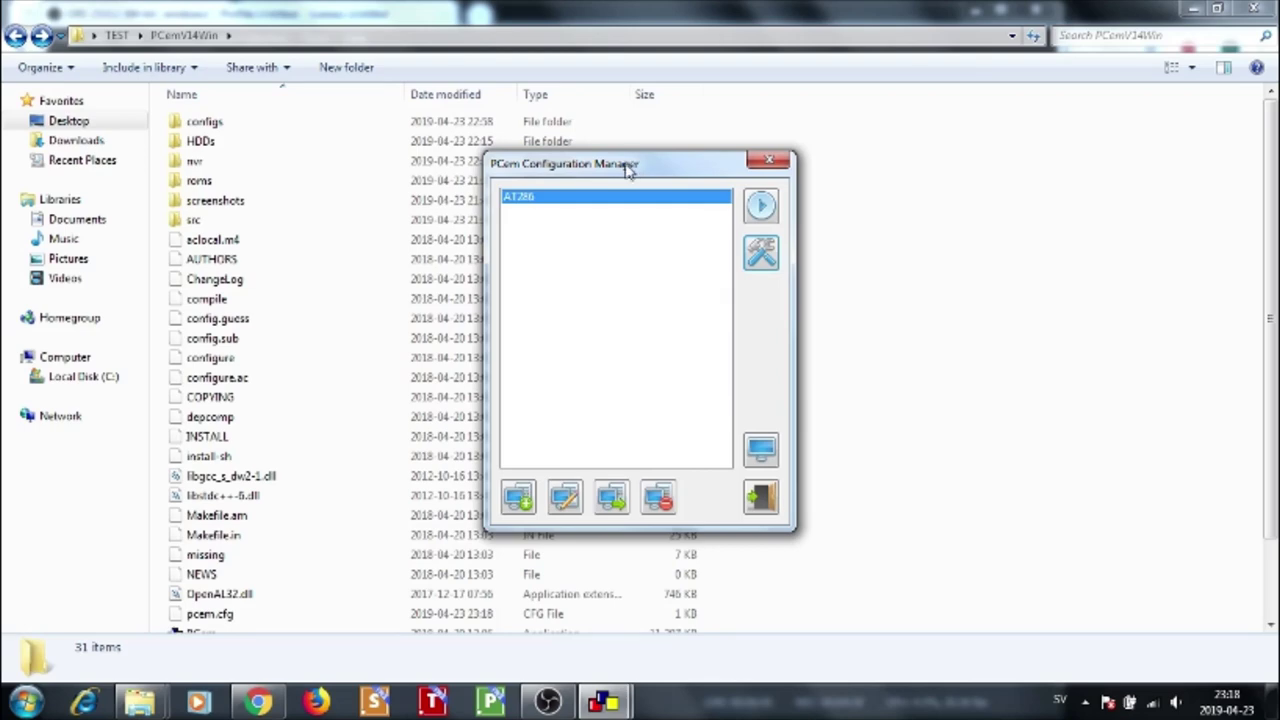
mouse_move(628, 166)
left_mouse_down()
mouse_move(667, 172)
mouse_move(646, 168)
left_mouse_up()
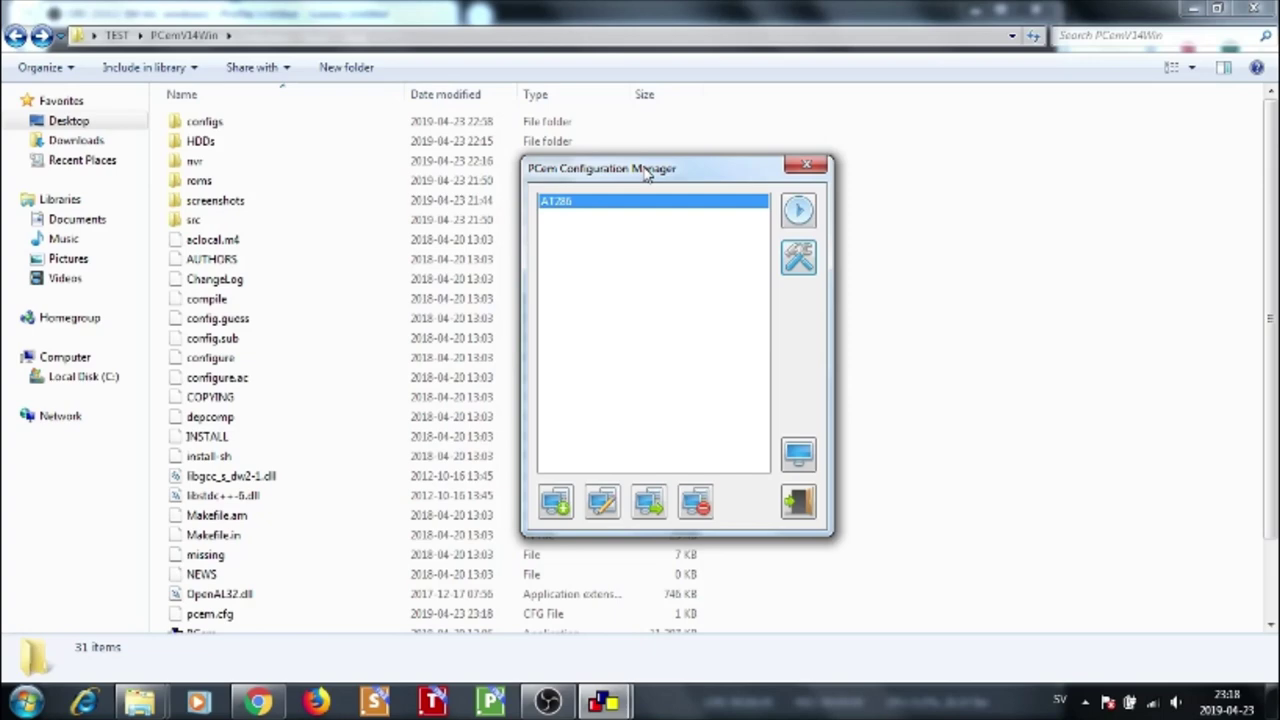
left_click_drag(646, 172, 624, 198)
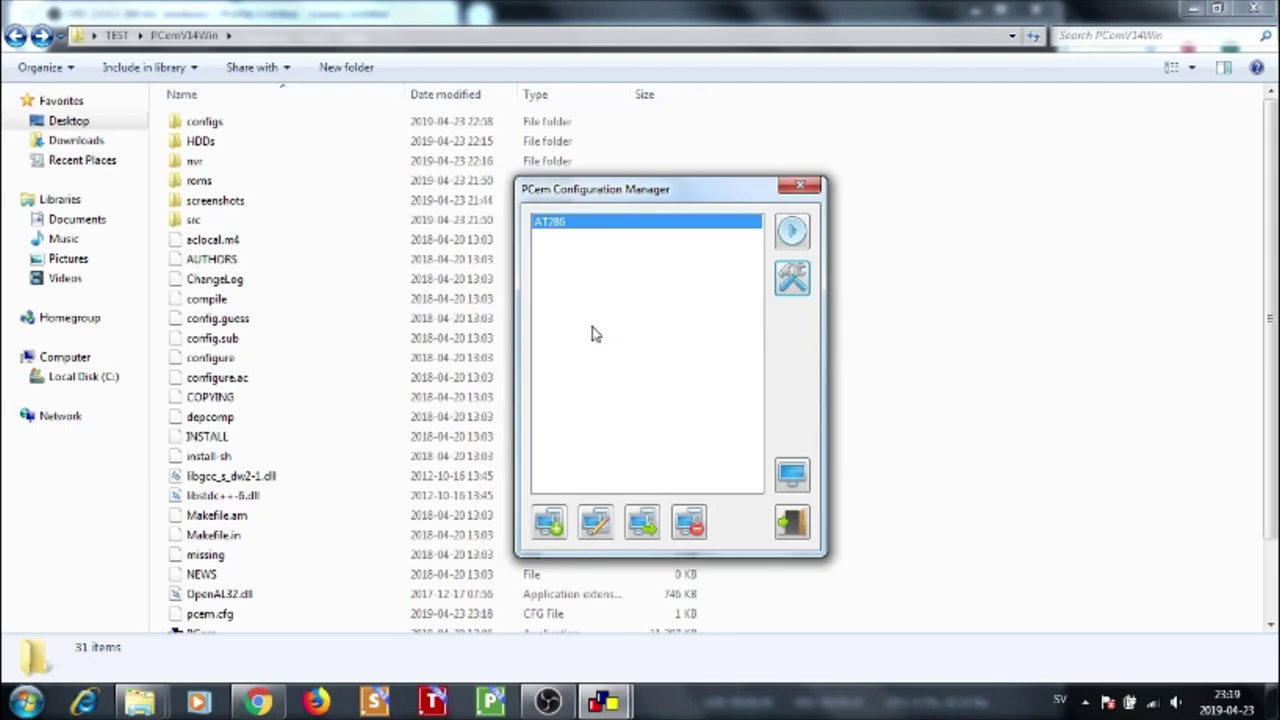
left_click_drag(560, 197, 563, 203)
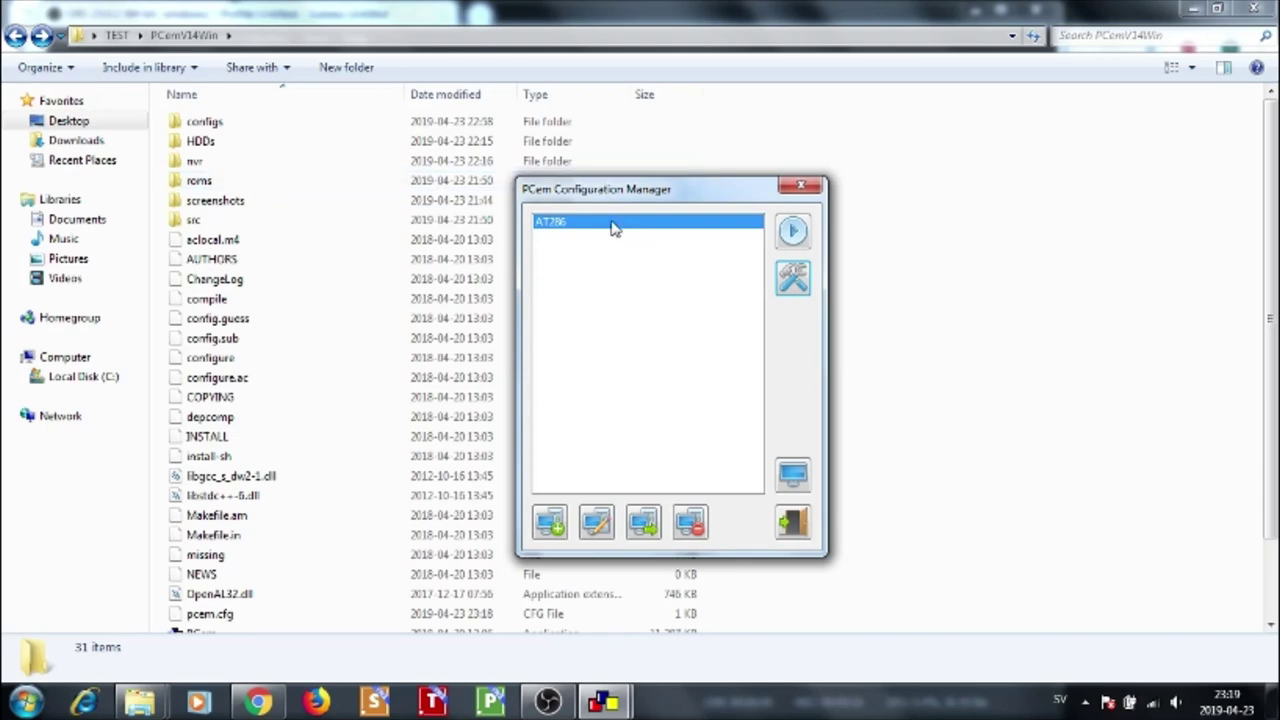
Switch to Chrome, dismiss the Windows activation notice and look over the WinImage download page
left_click(255, 703)
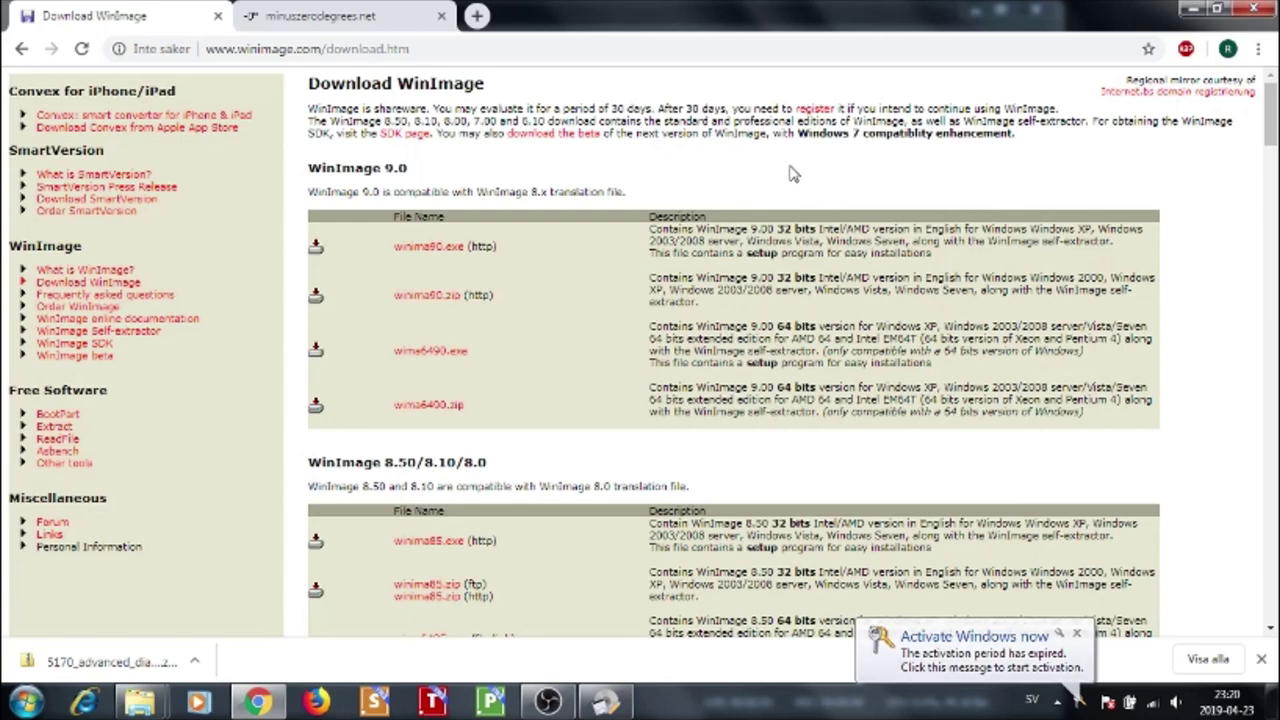
left_click(1076, 637)
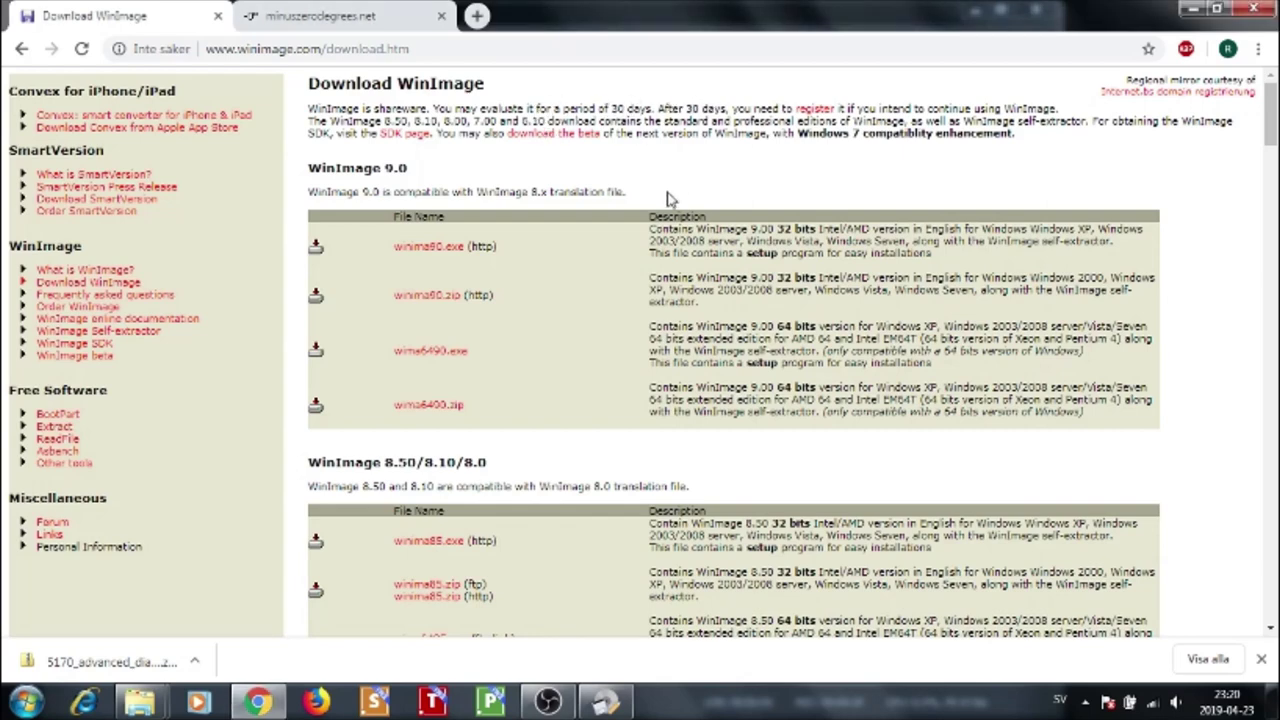
scroll(668, 200, "down", 3)
scroll(668, 200, "up", 3)
scroll(668, 200, "down", 3)
scroll(667, 194, "up", 3)
Switch to WinImage and look over its available image, disk and display option commands
left_click(631, 686)
left_click_drag(667, 88, 671, 133)
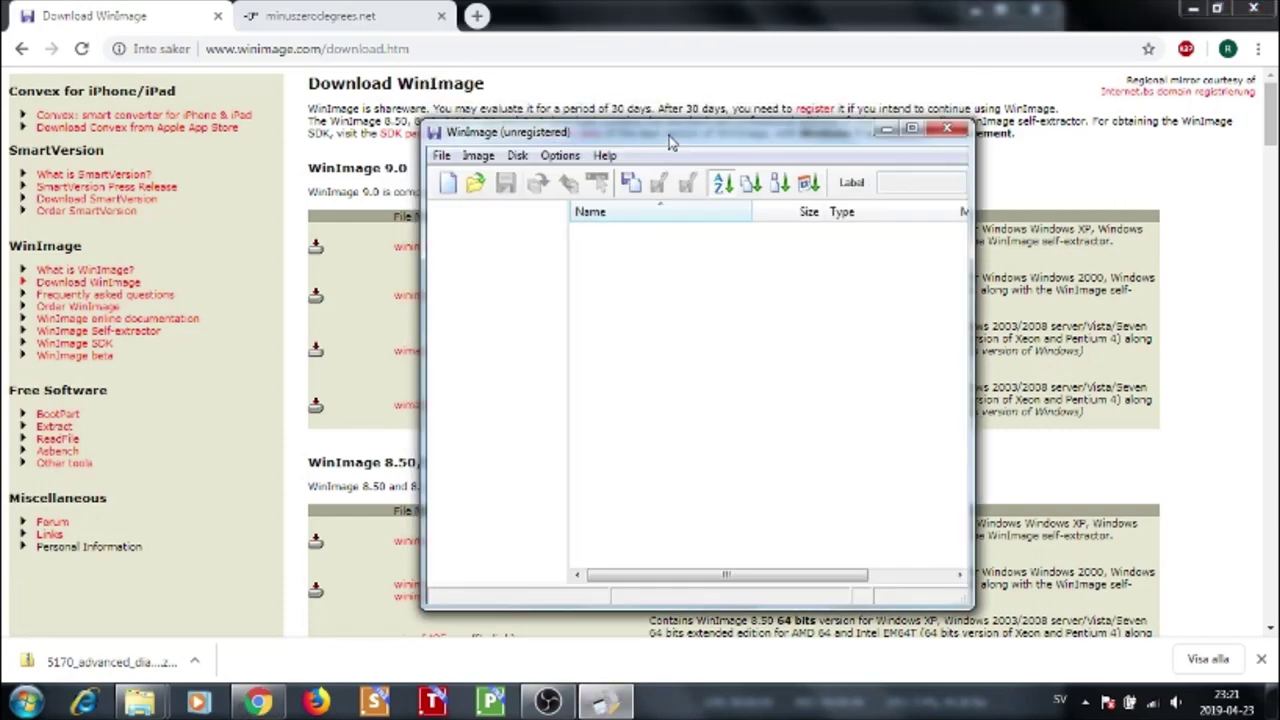
left_click(441, 155)
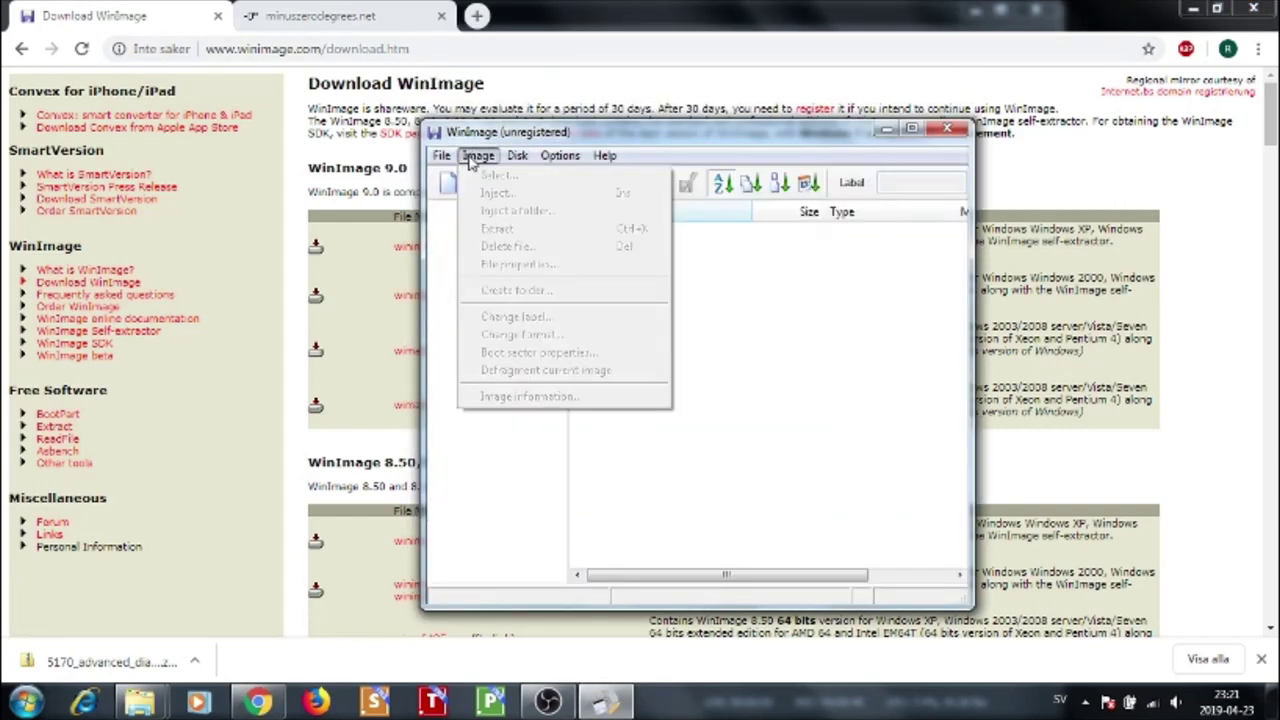
left_click(508, 157)
left_click(510, 157)
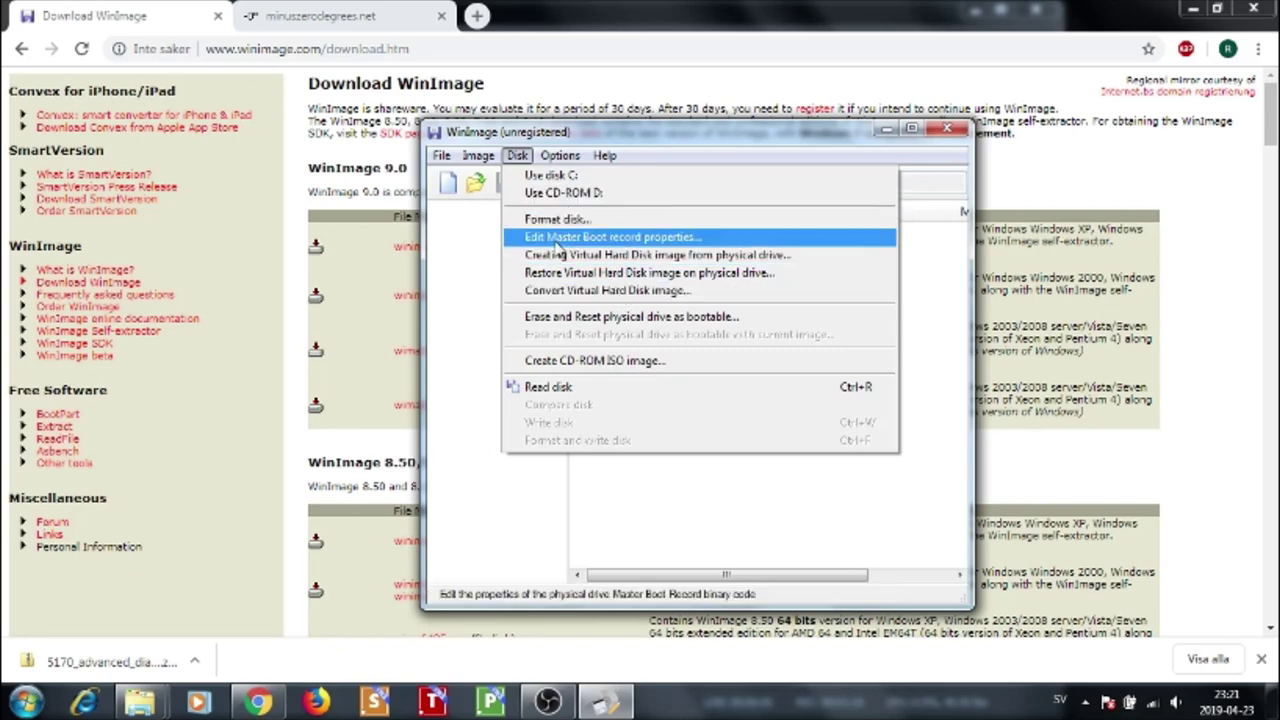
mouse_move(472, 163)
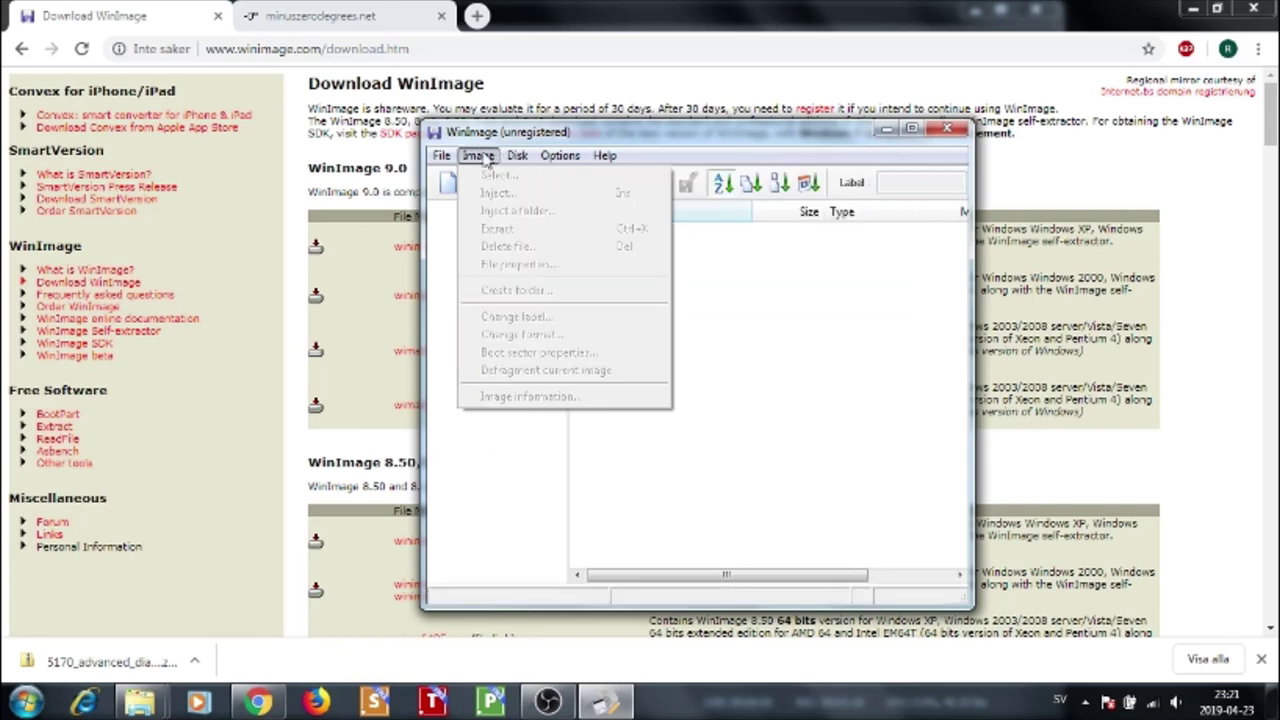
left_click(470, 157)
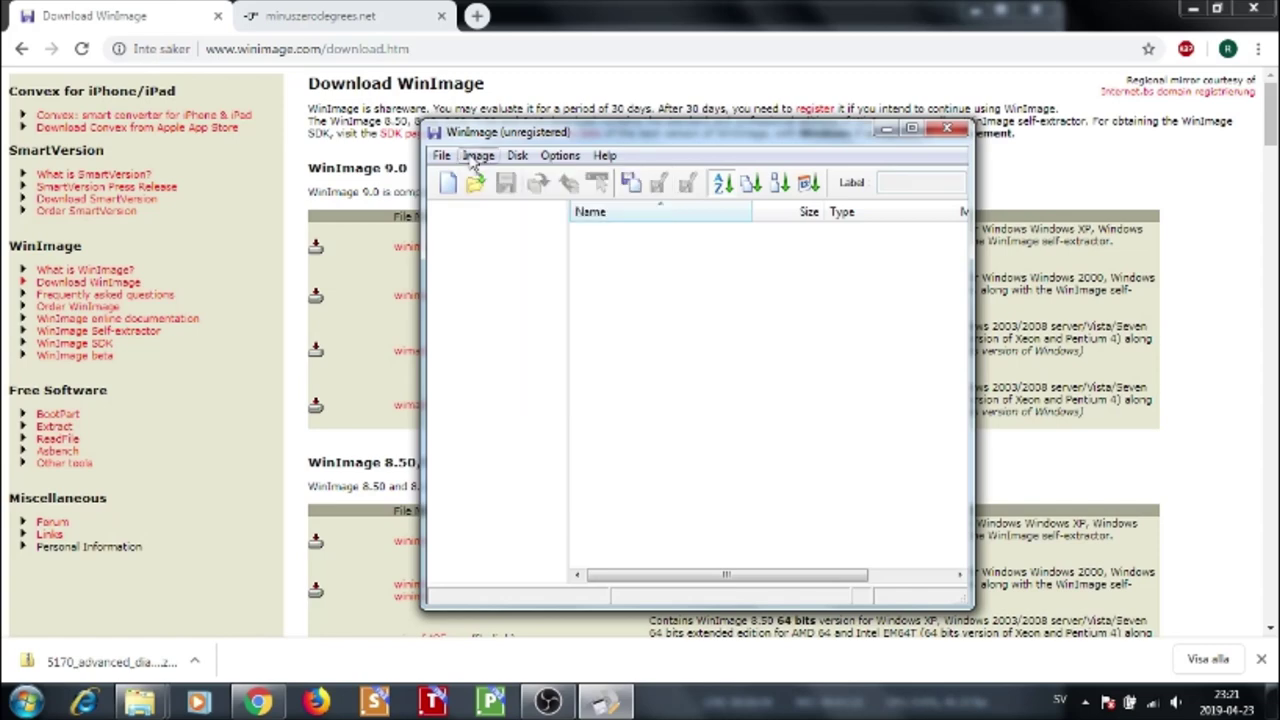
left_click(445, 157)
left_click(445, 157)
left_click(477, 156)
mouse_move(518, 158)
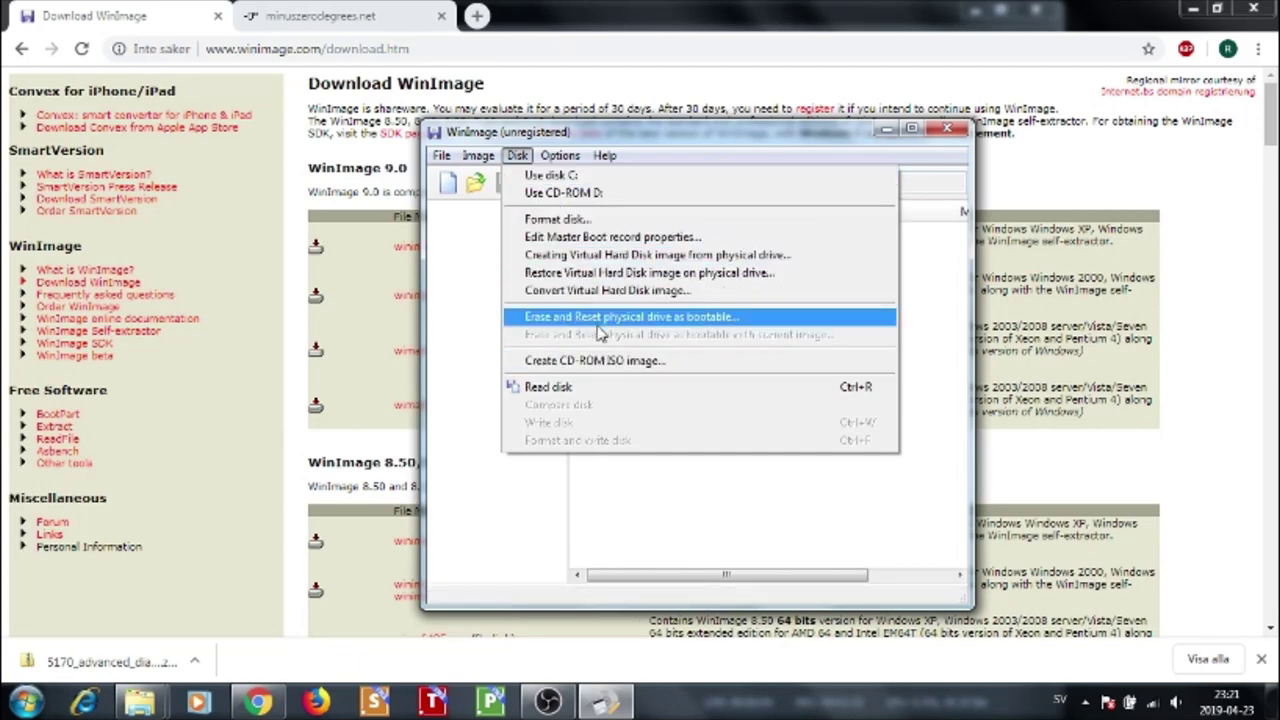
mouse_move(478, 157)
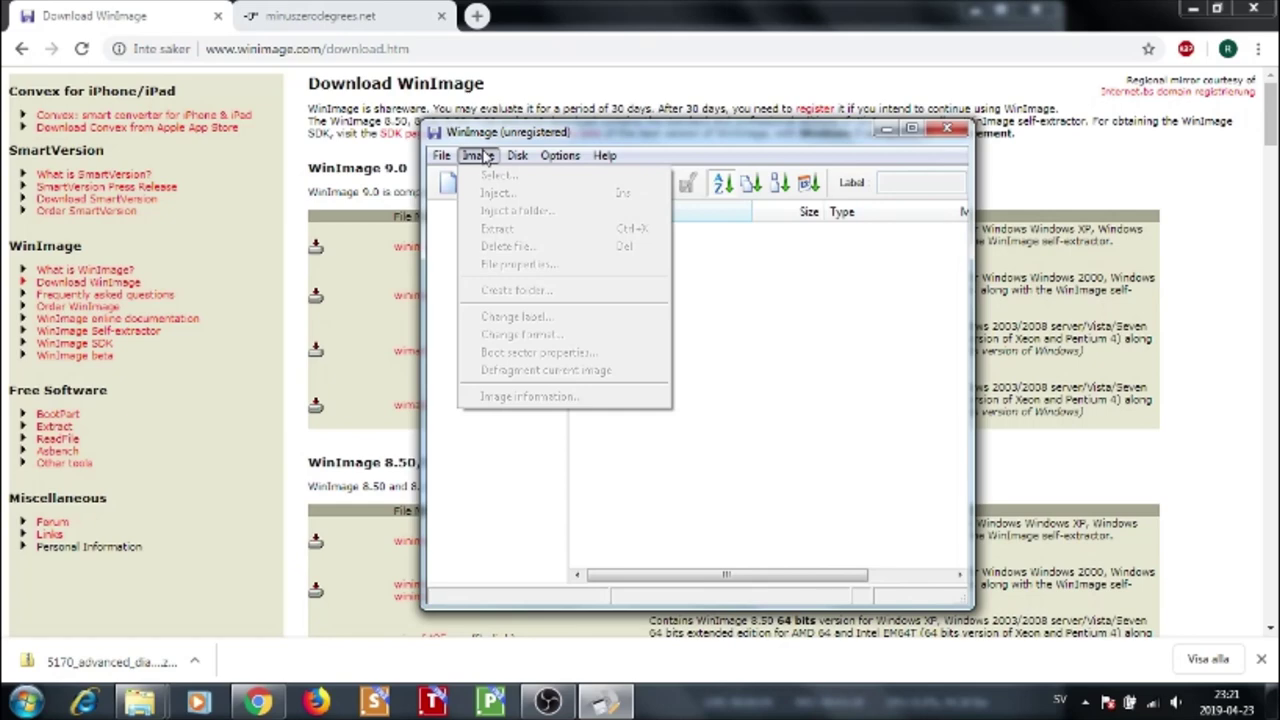
left_click(480, 157)
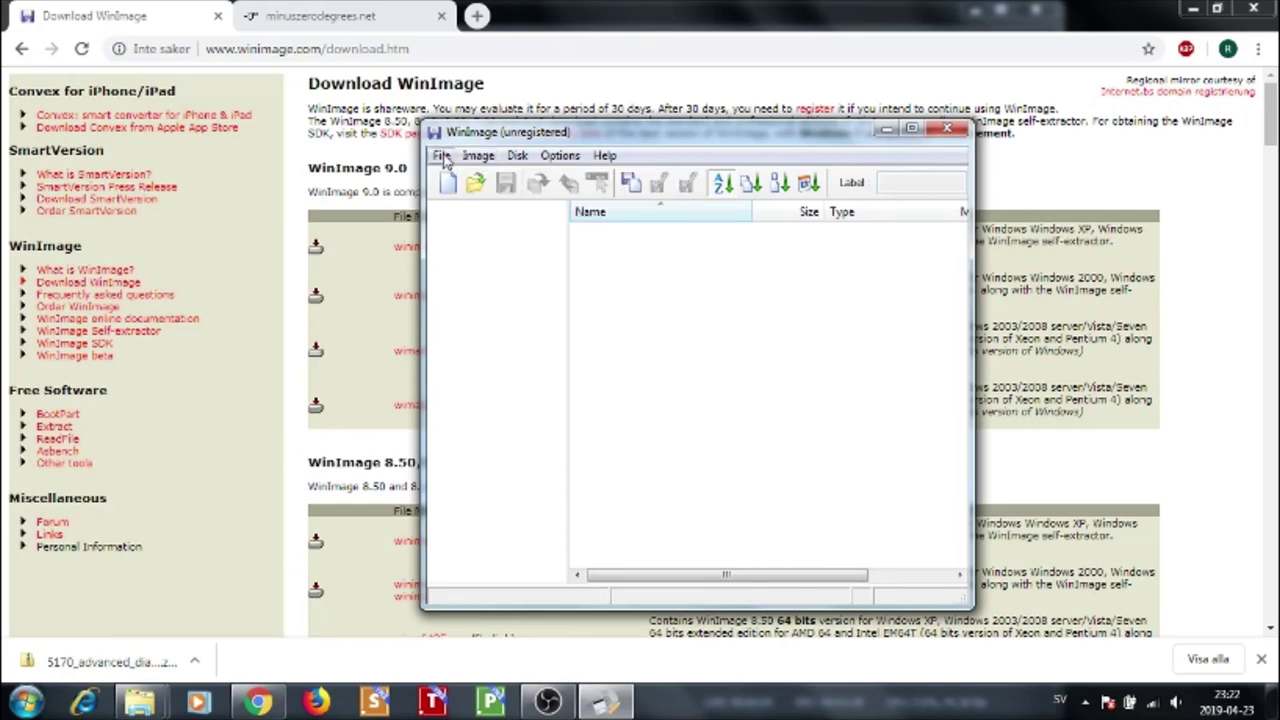
left_click(562, 158)
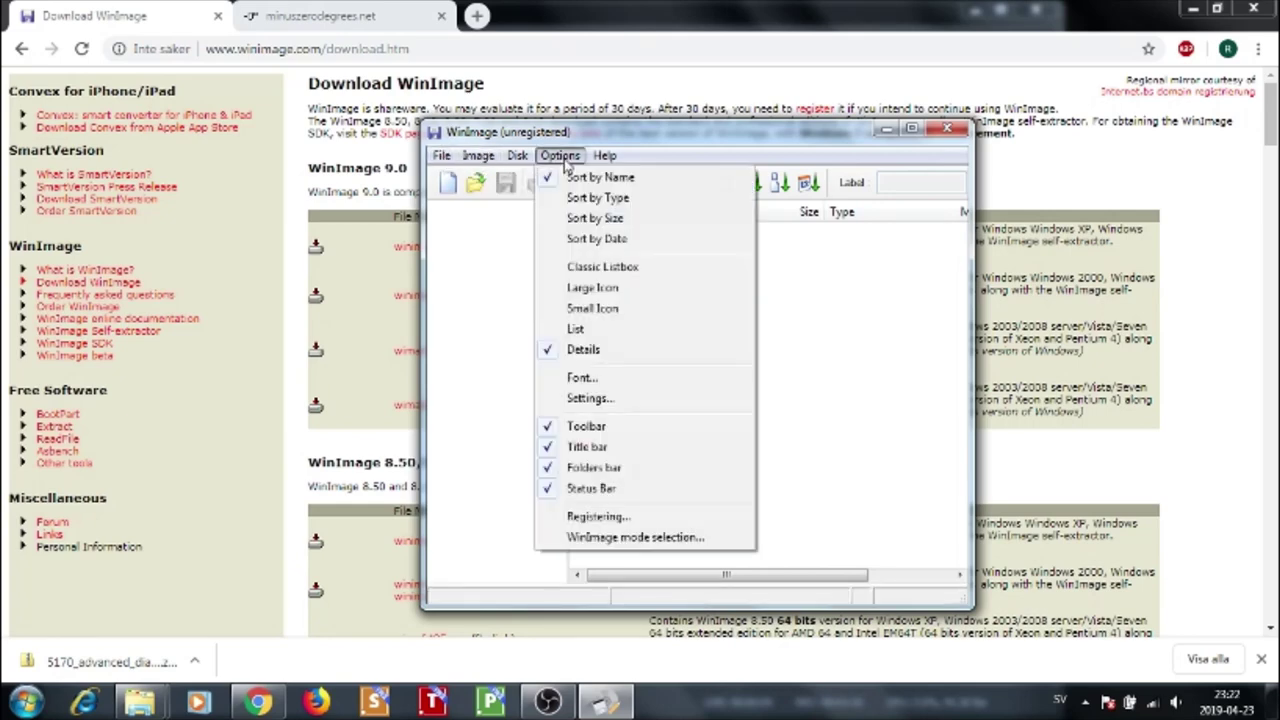
left_click(477, 139)
left_click(448, 158)
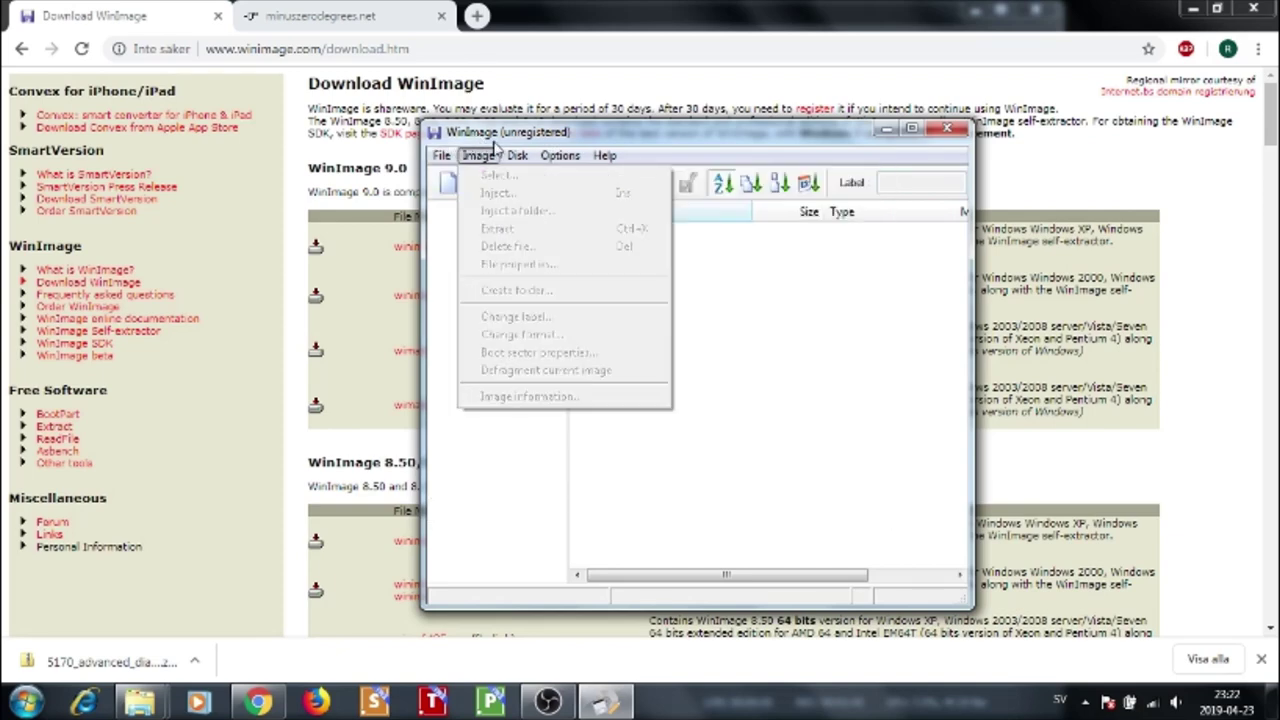
left_click(497, 141)
left_click(478, 156)
left_click(517, 158)
left_click(517, 158)
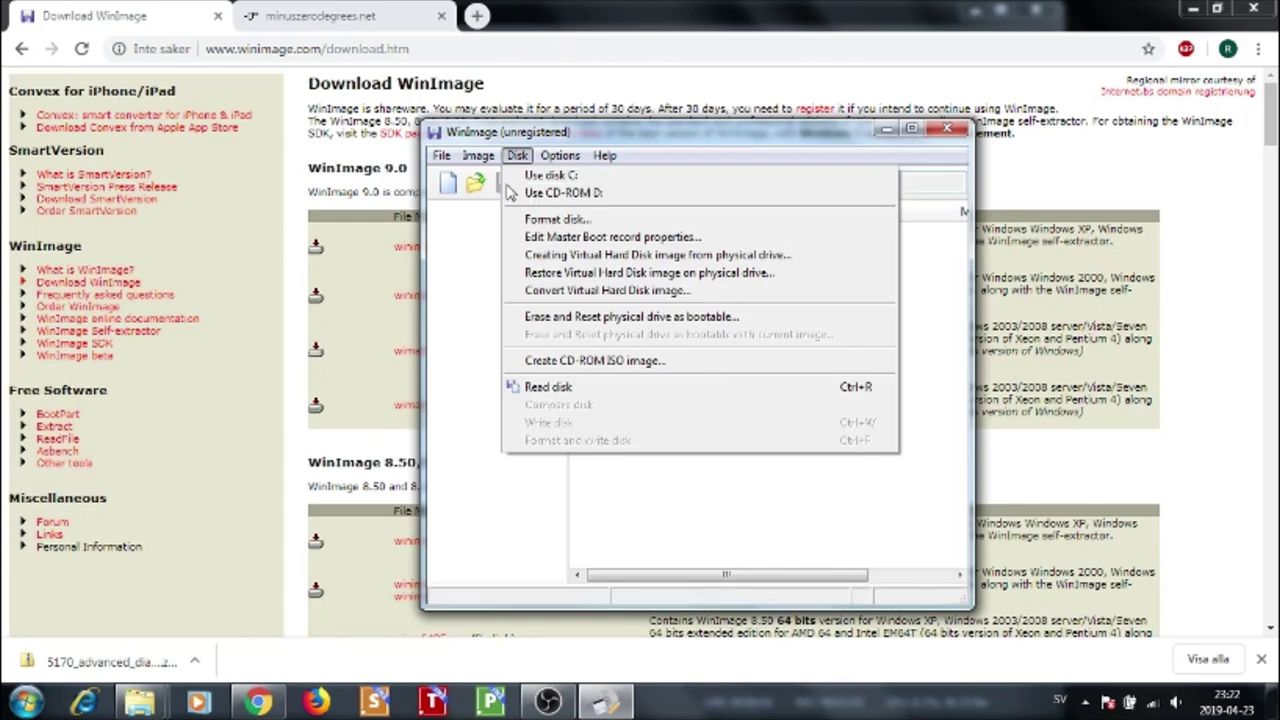
Open the testhdd image from the TEST folder on the Desktop and connect to its FAT partition
left_click(441, 157)
left_click(441, 157)
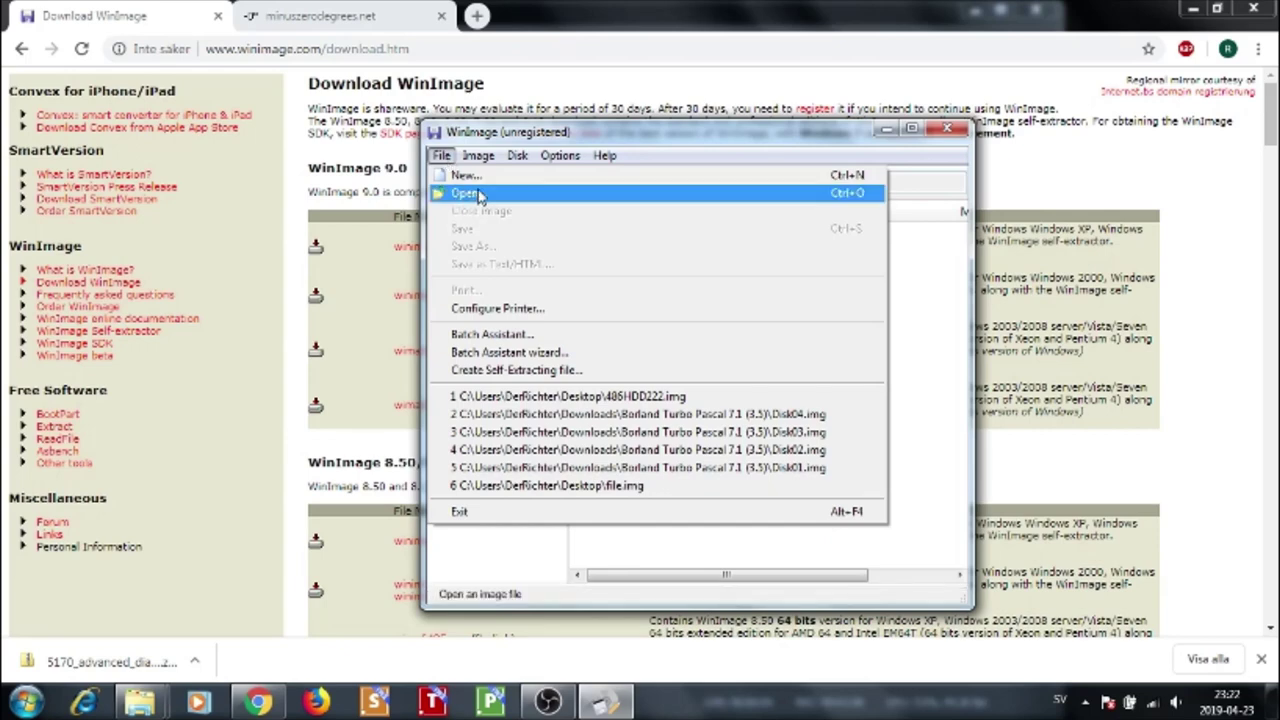
left_click(462, 195)
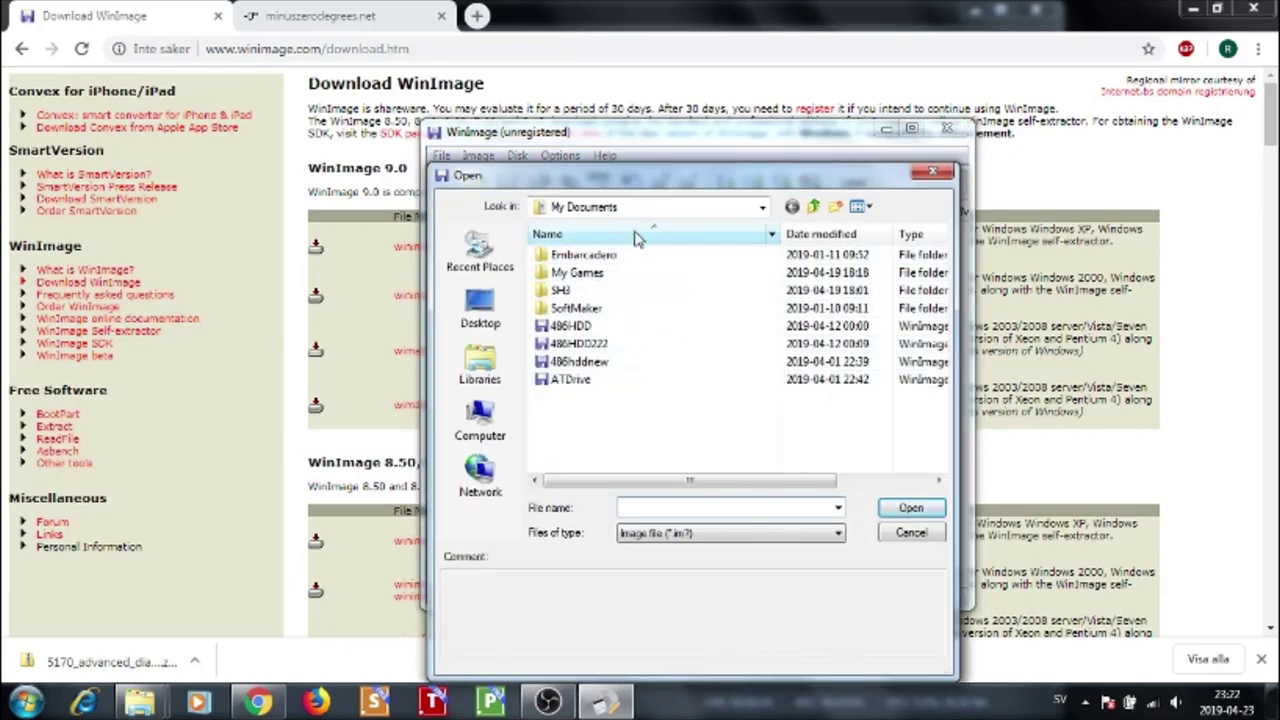
left_click(762, 208)
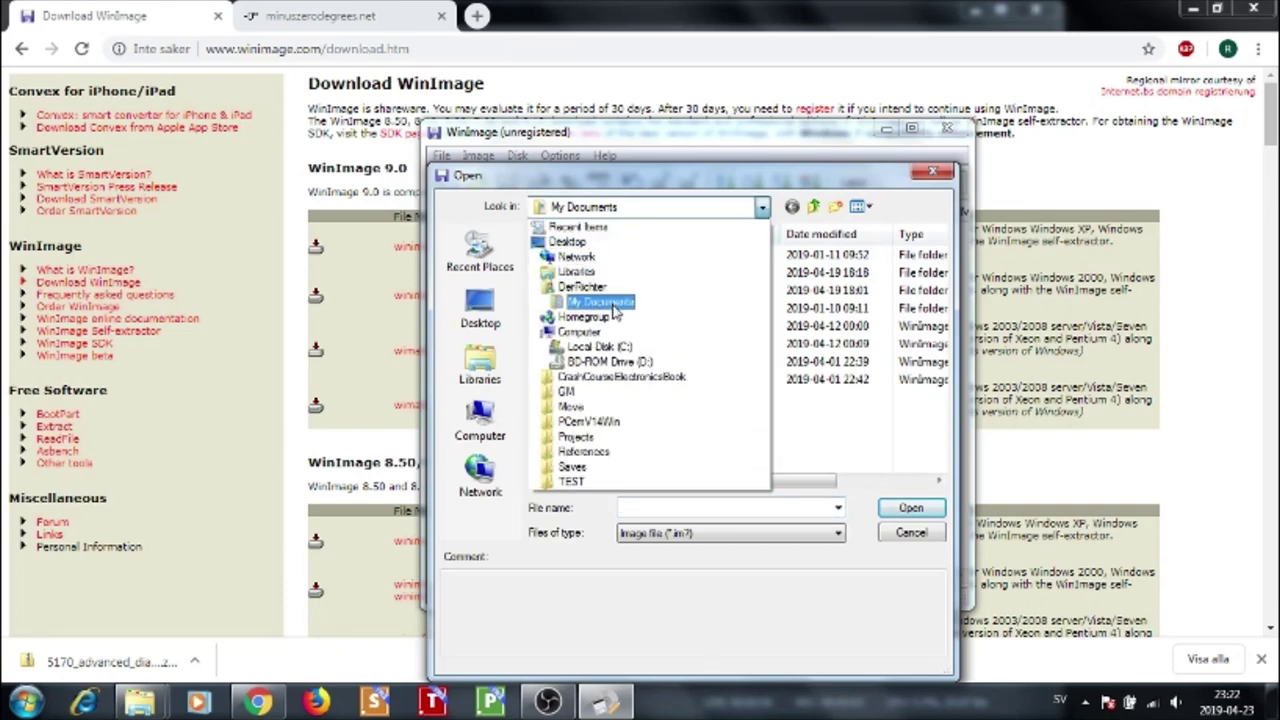
left_click(567, 241)
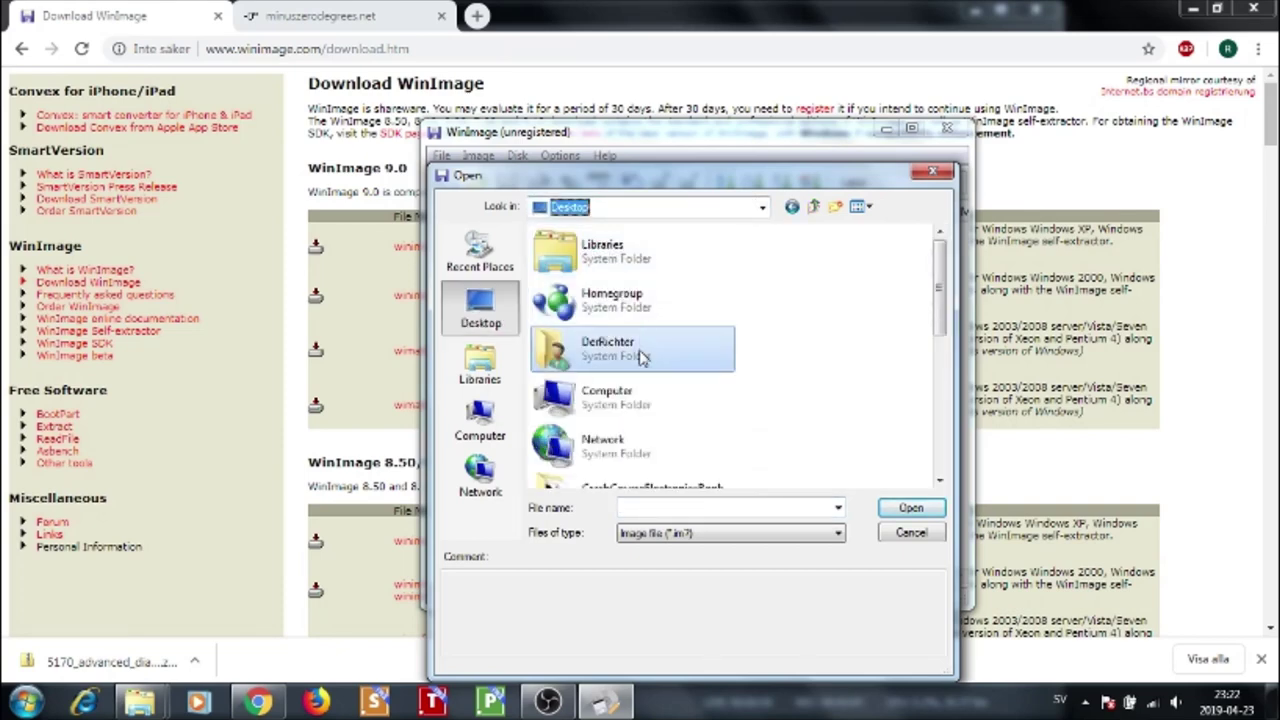
scroll(636, 295, "down", 5)
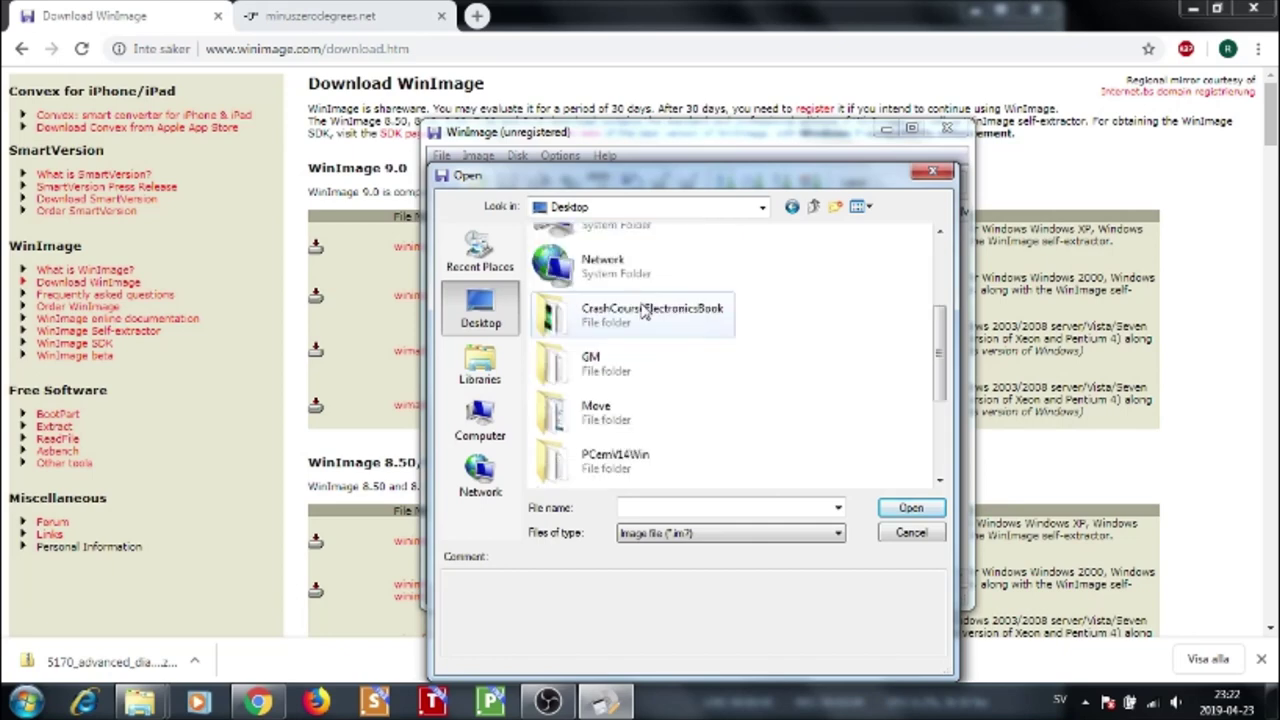
double_click(620, 460)
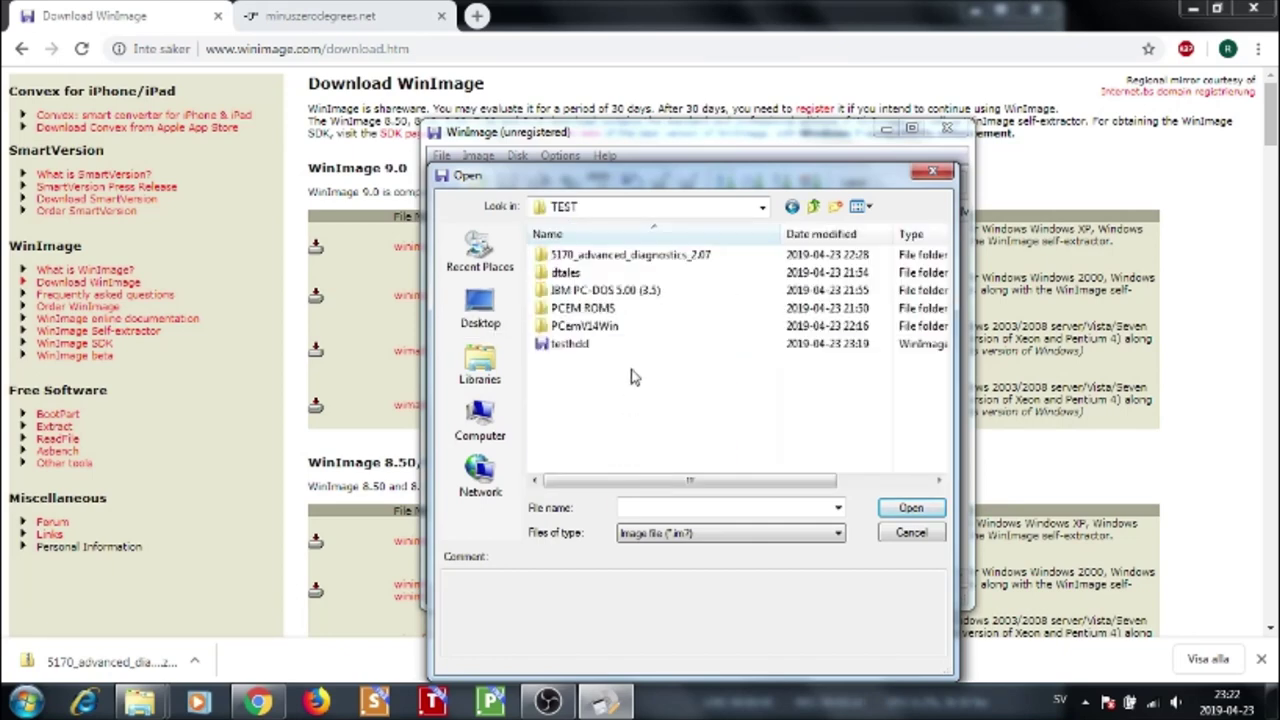
double_click(569, 344)
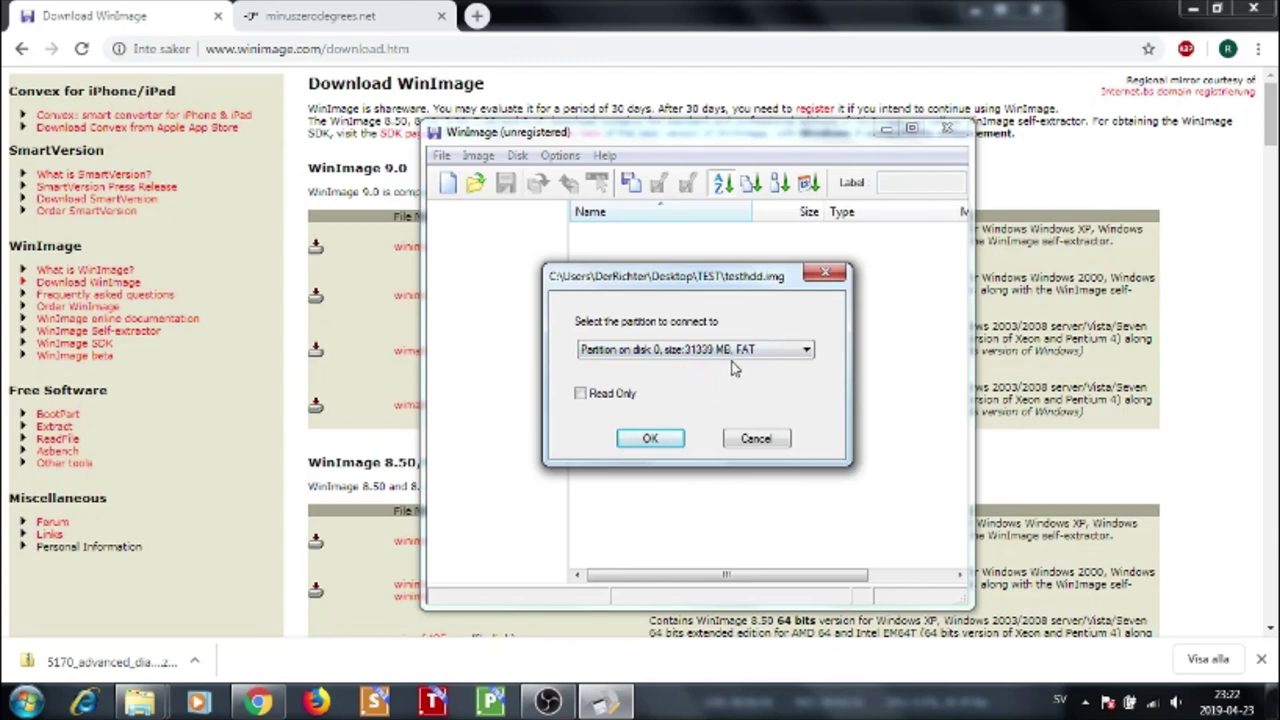
left_click(648, 441)
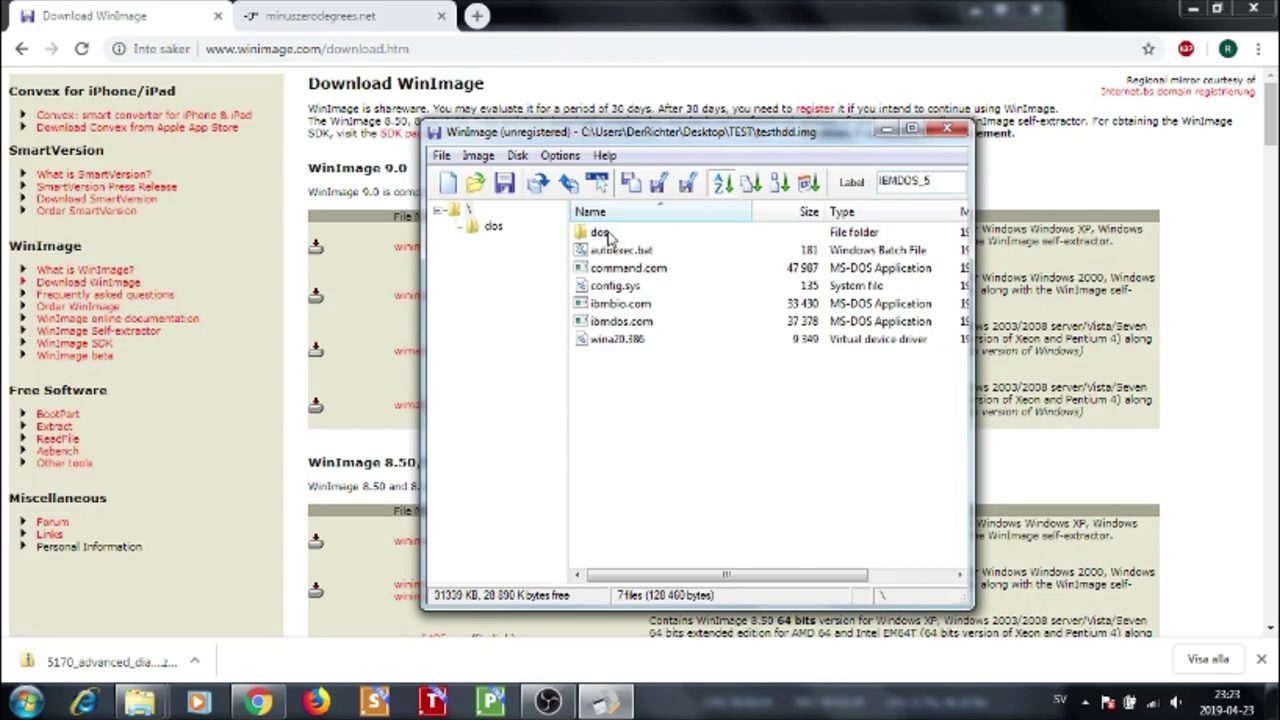
right_click(617, 405)
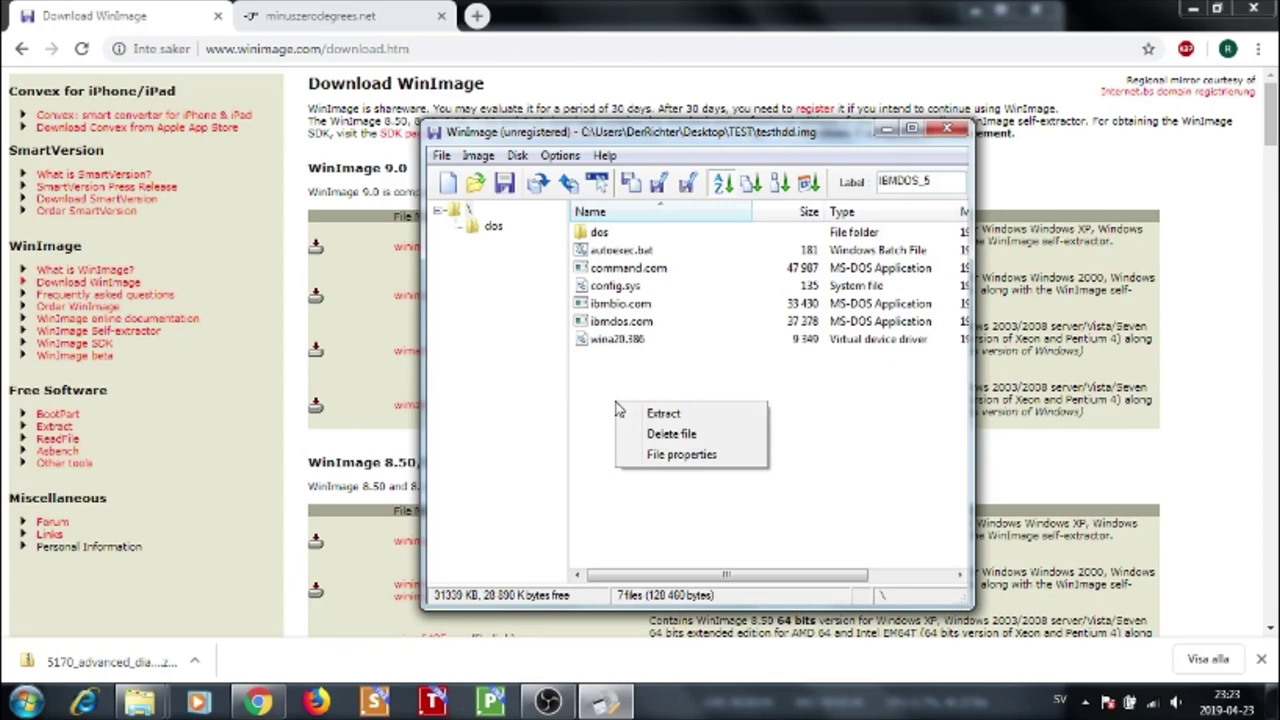
left_click(609, 377)
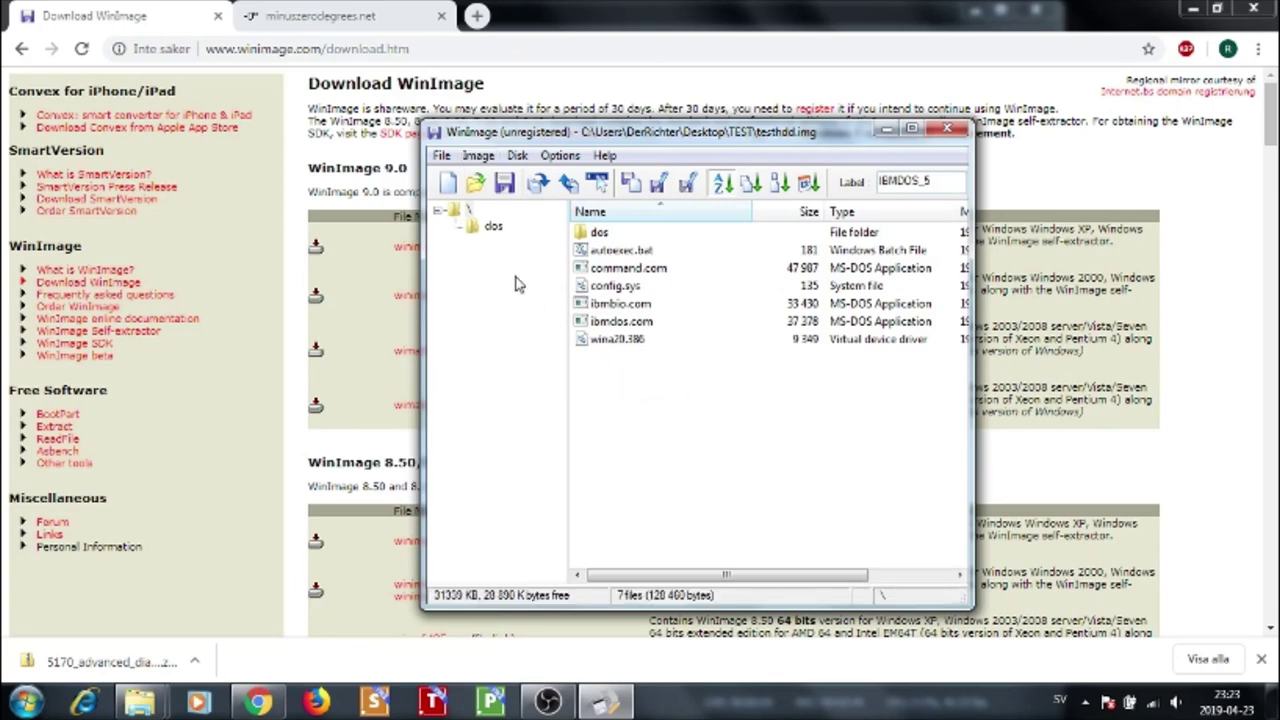
right_click(660, 402)
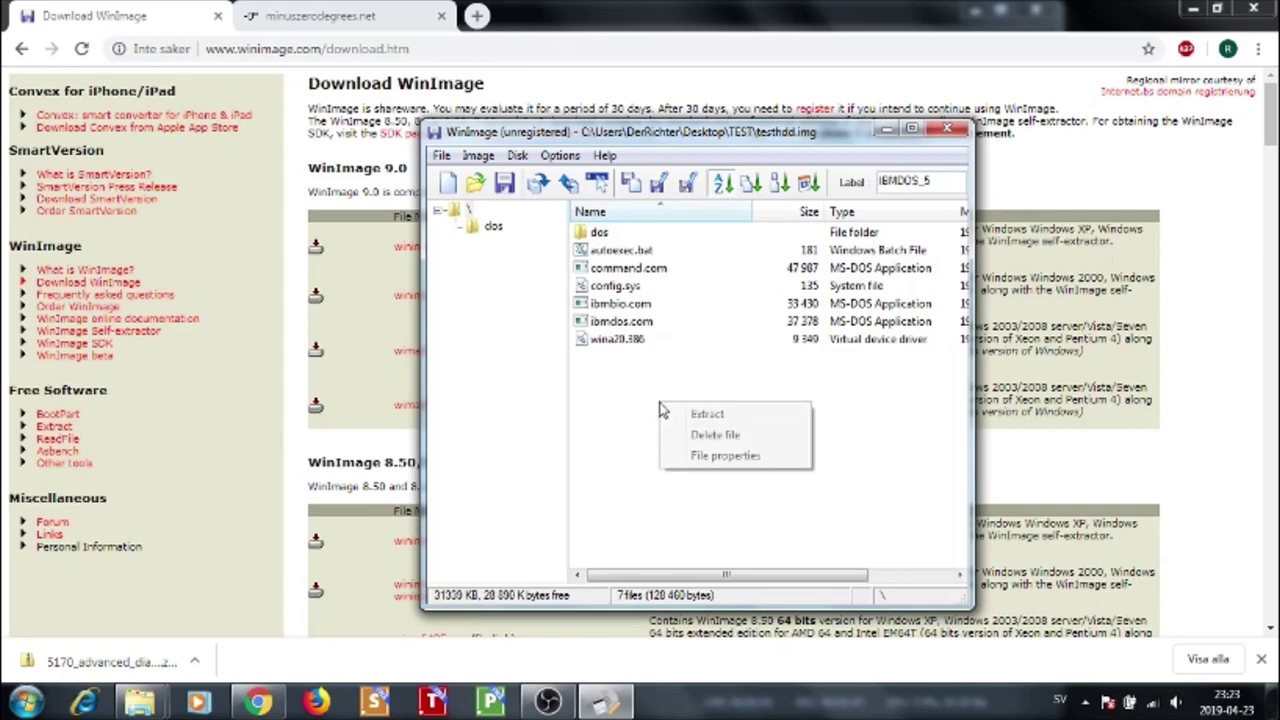
left_click(605, 395)
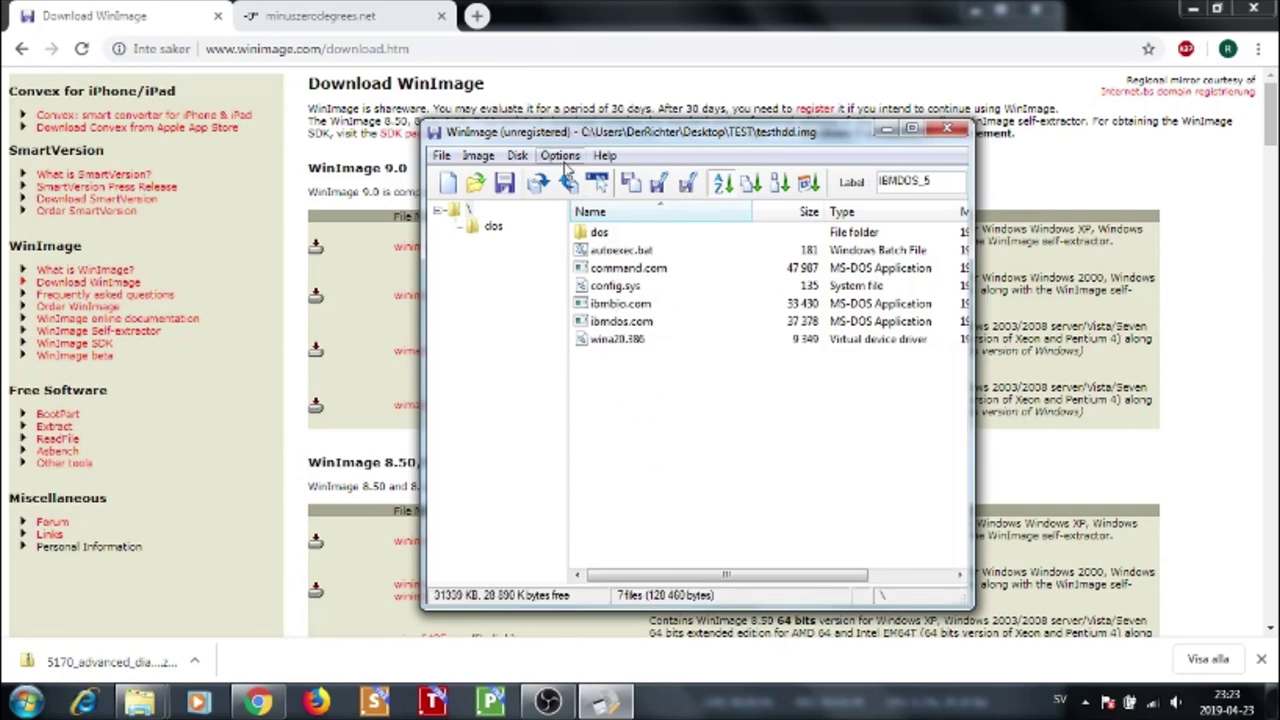
Create a folder named GAMES in the root of the hard disk image
left_click(478, 156)
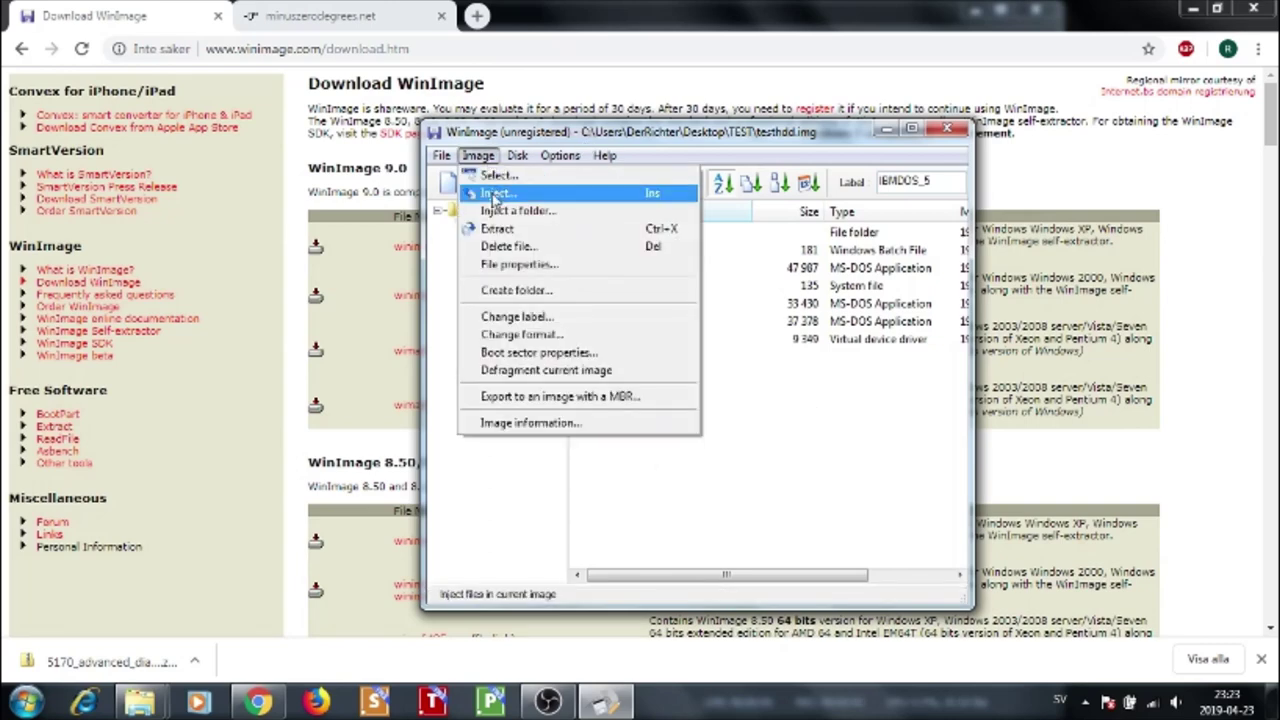
left_click(480, 157)
left_click(480, 157)
left_click(522, 291)
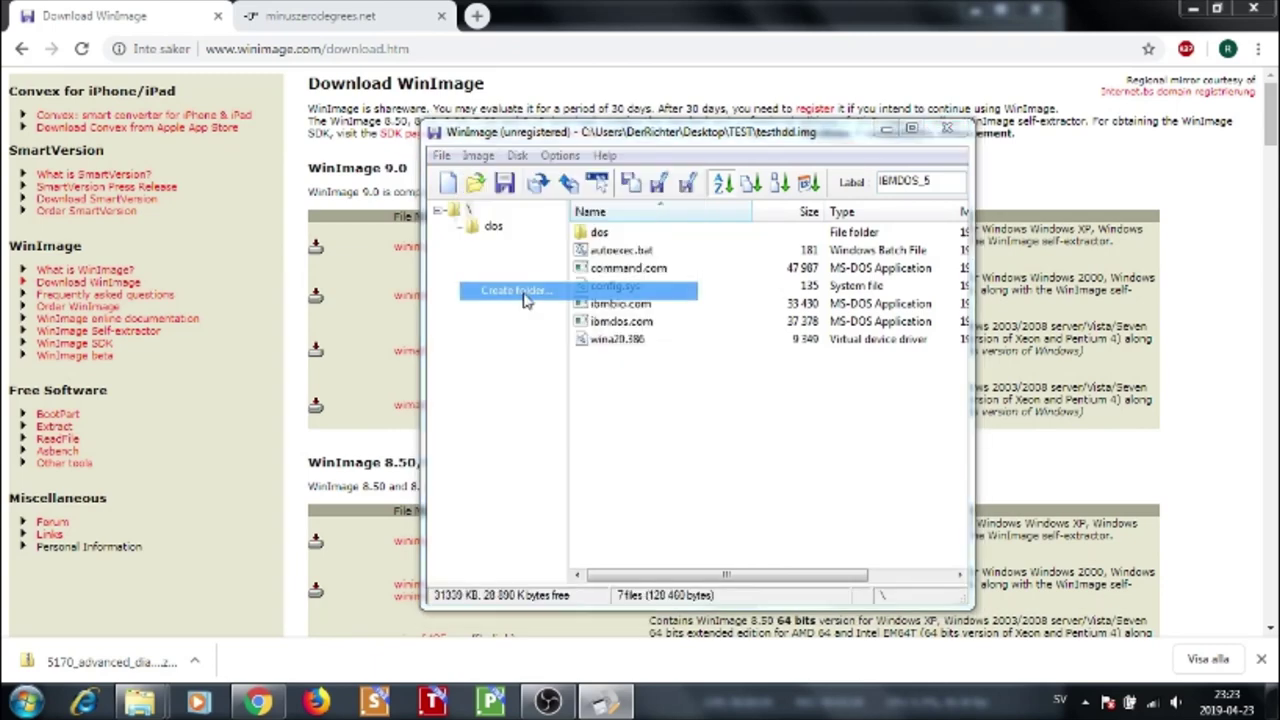
type("GAMES")
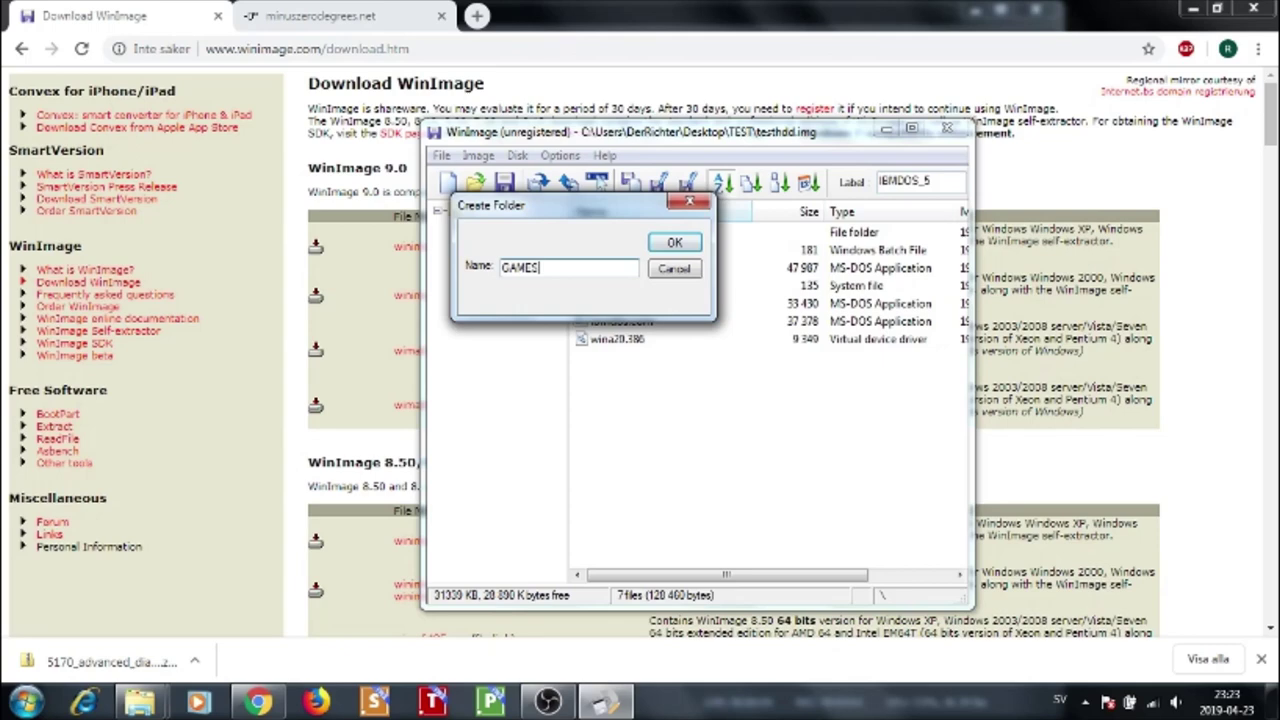
key("Return")
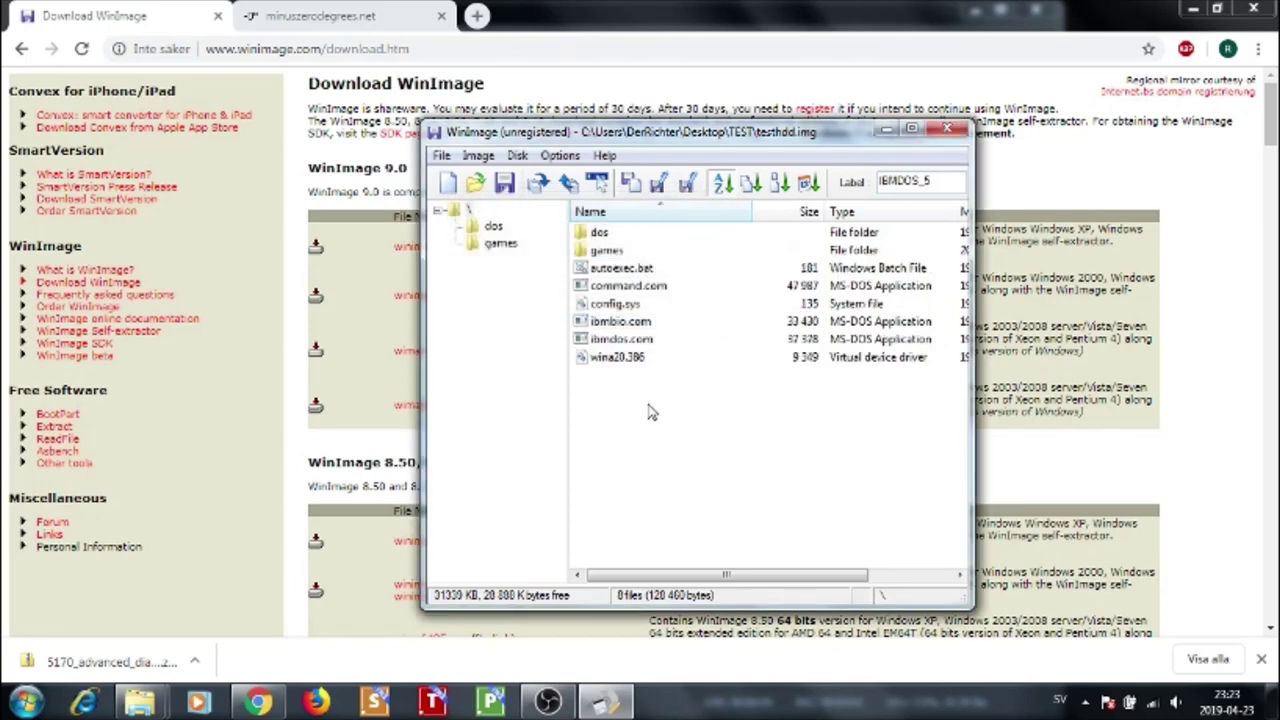
Inject the dtales folder from the Desktop's TEST folder into the image's games folder and accept the injection
double_click(607, 252)
left_click(482, 158)
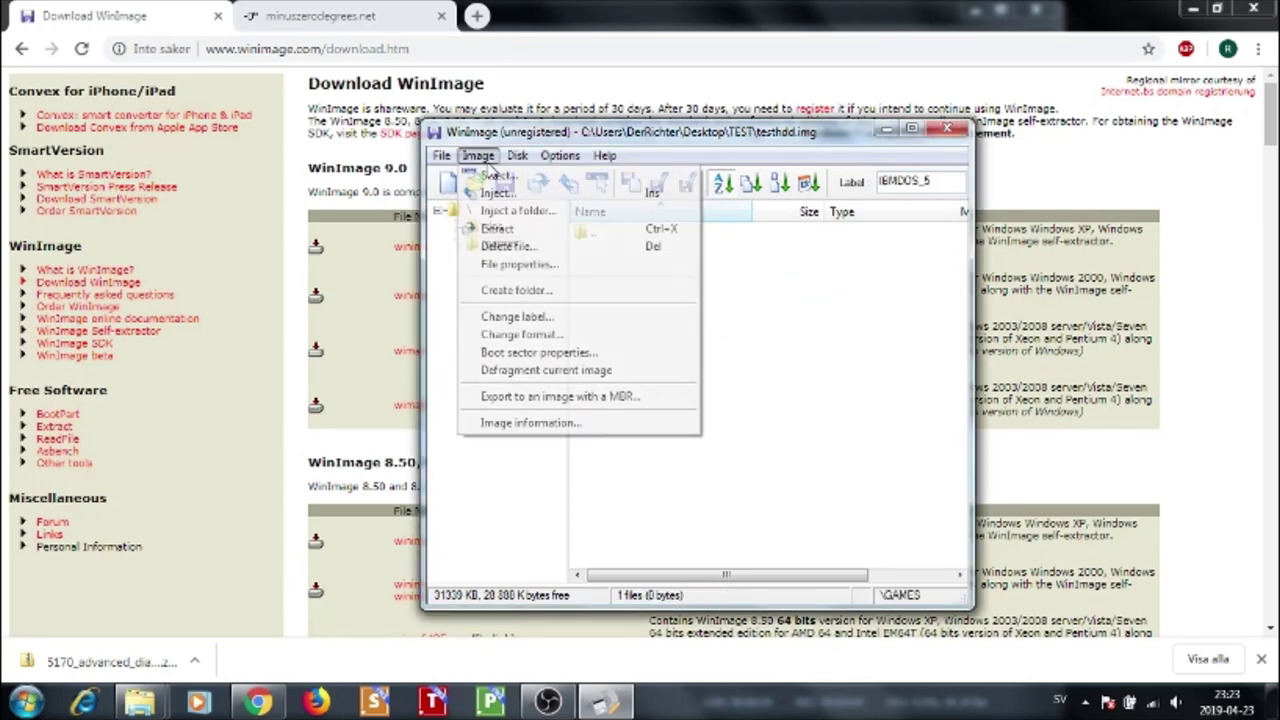
left_click(498, 213)
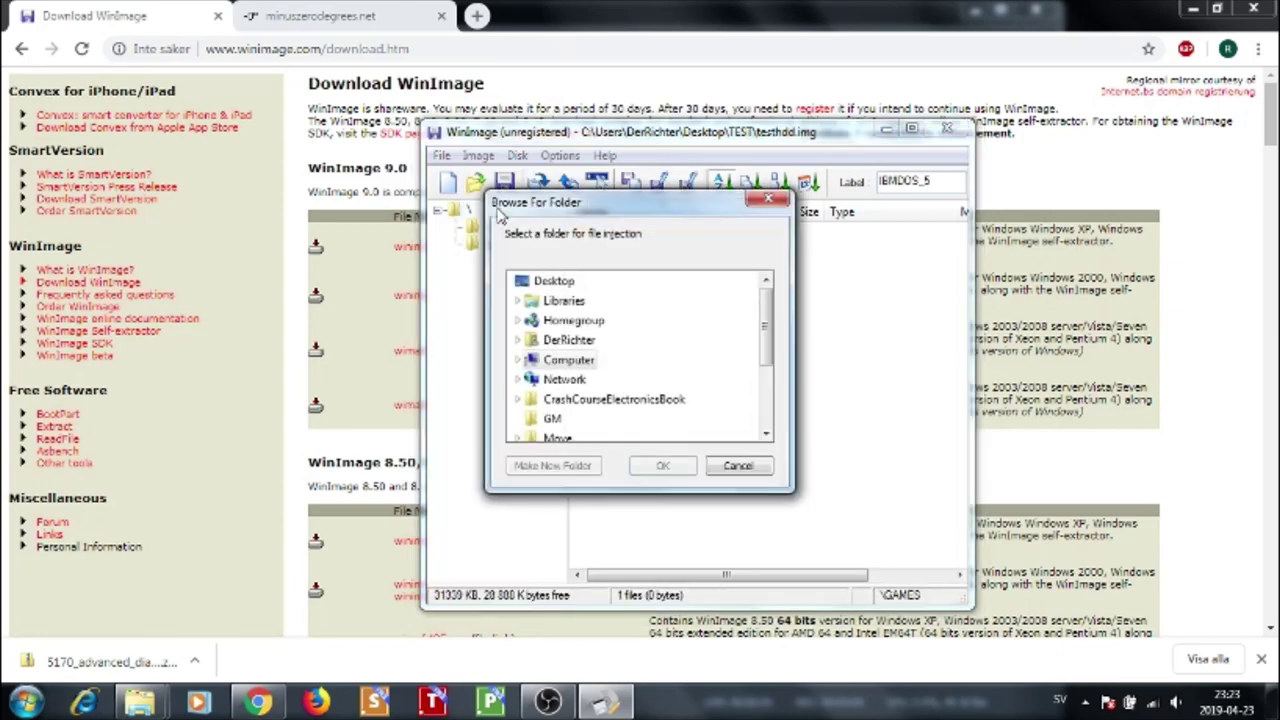
scroll(757, 340, "down", 2)
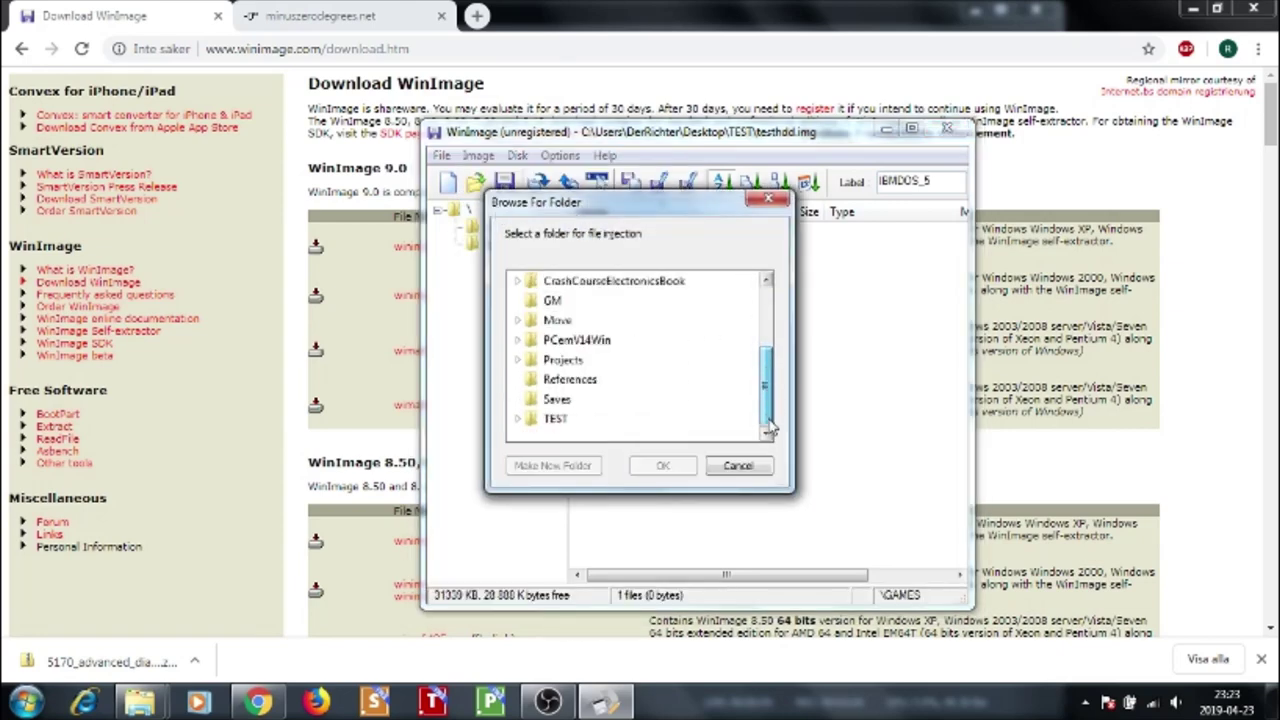
left_click(555, 420)
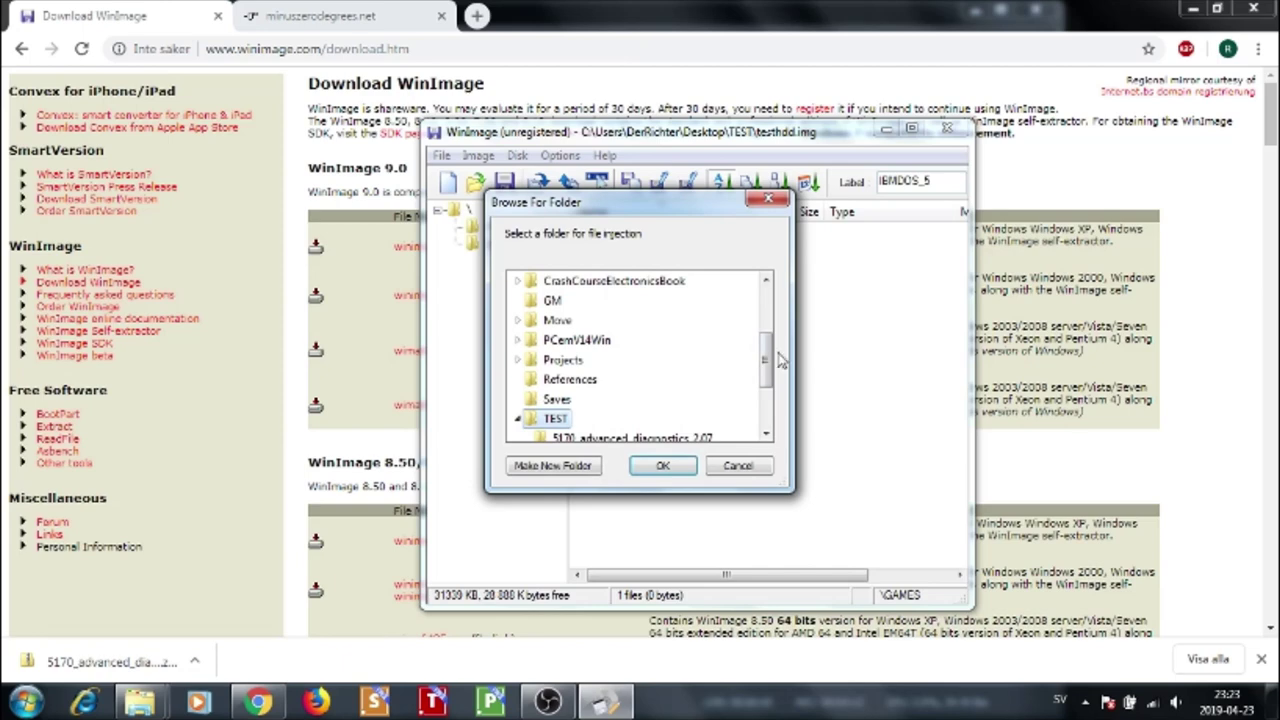
scroll(768, 365, "down", 2)
left_click(567, 360)
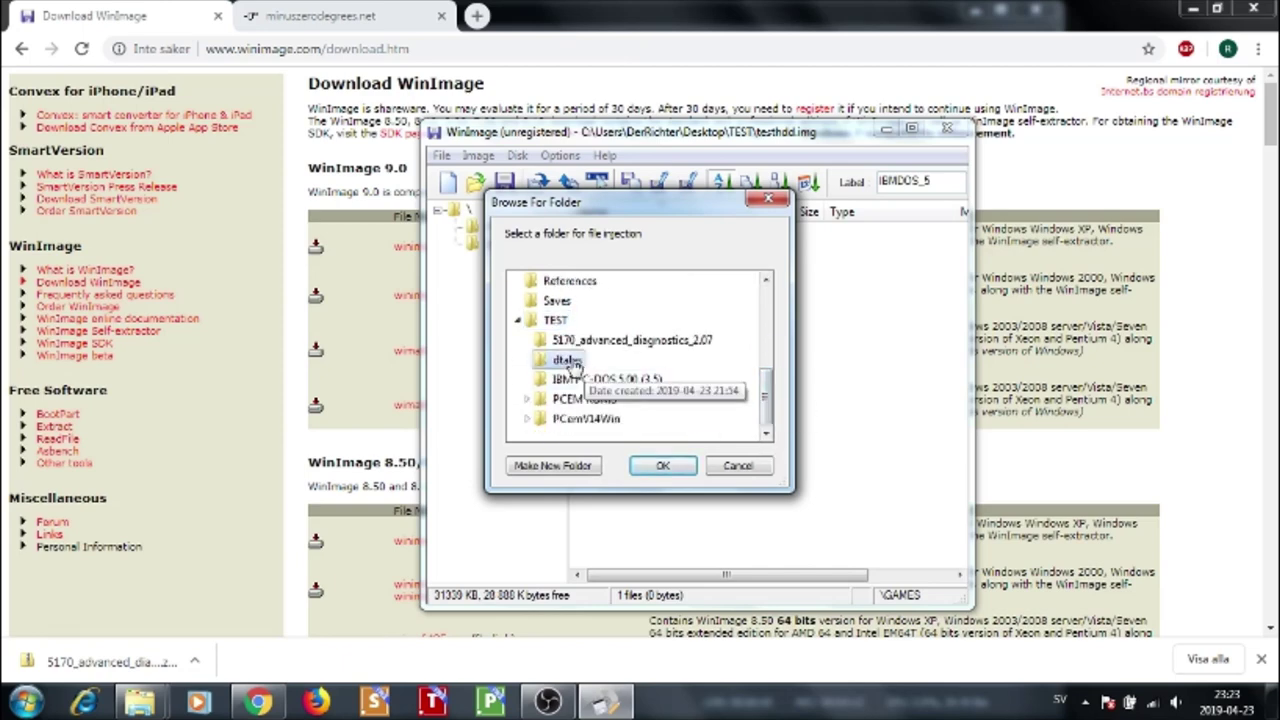
left_click(663, 468)
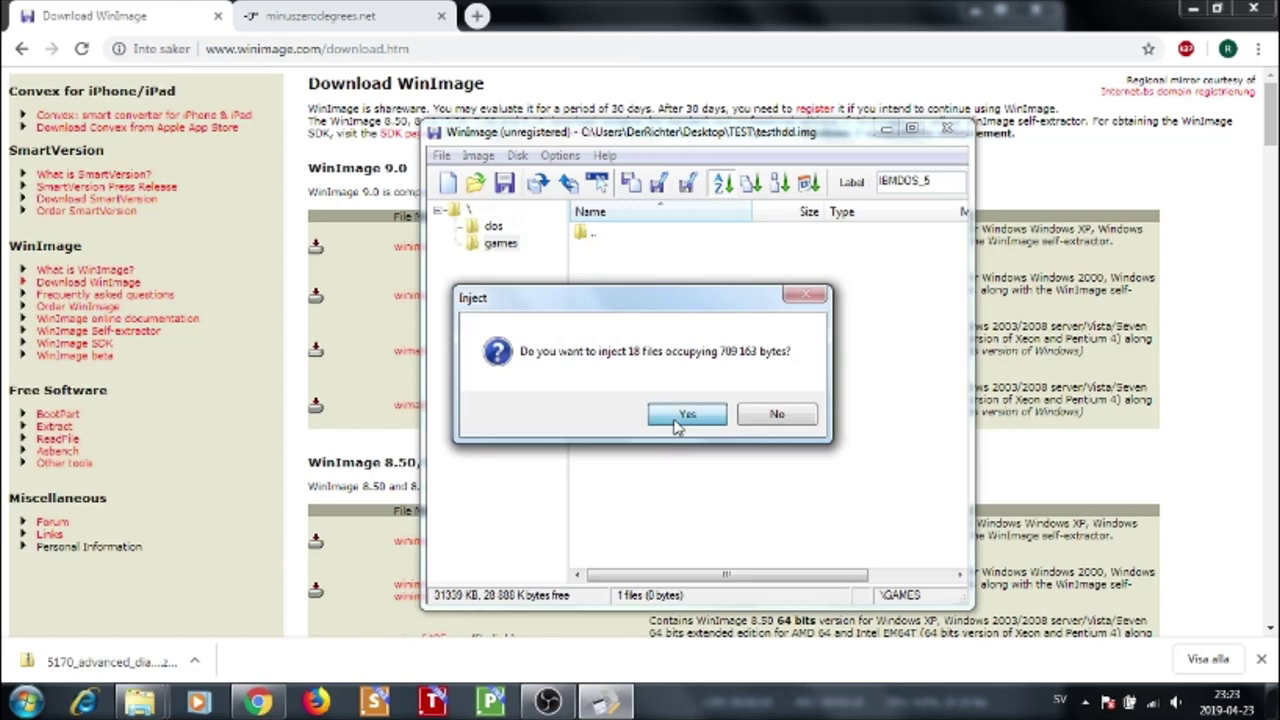
left_click(678, 424)
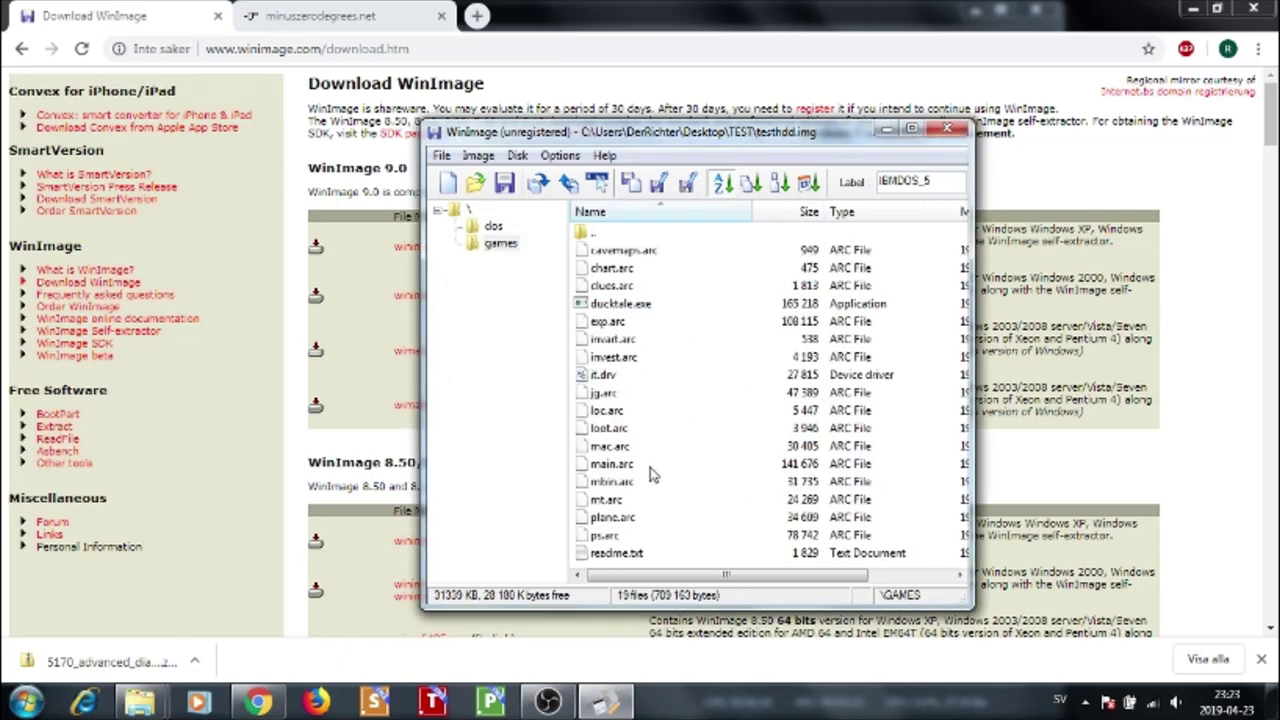
Compare the contents of the dos and games folders in the hard disk image
left_click(493, 228)
left_click(498, 246)
left_click(493, 228)
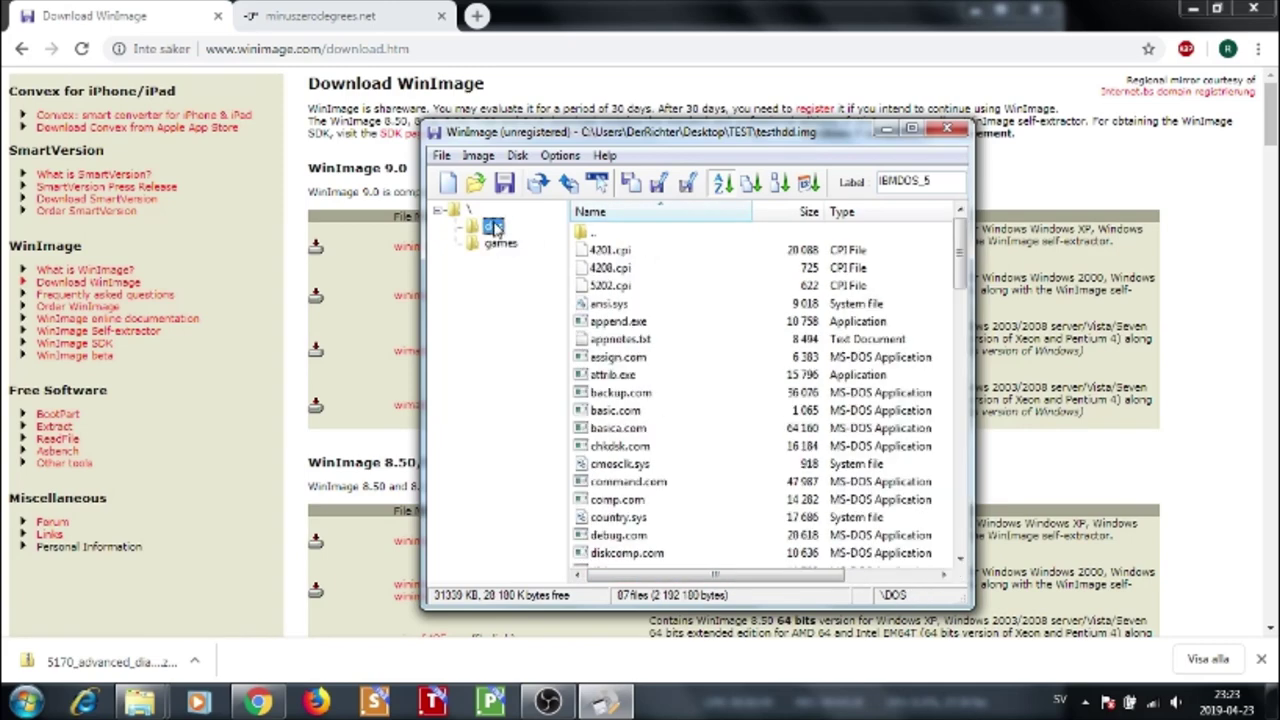
Review the files in the image's dos folder against those in games, finishing in the games folder
left_click(498, 246)
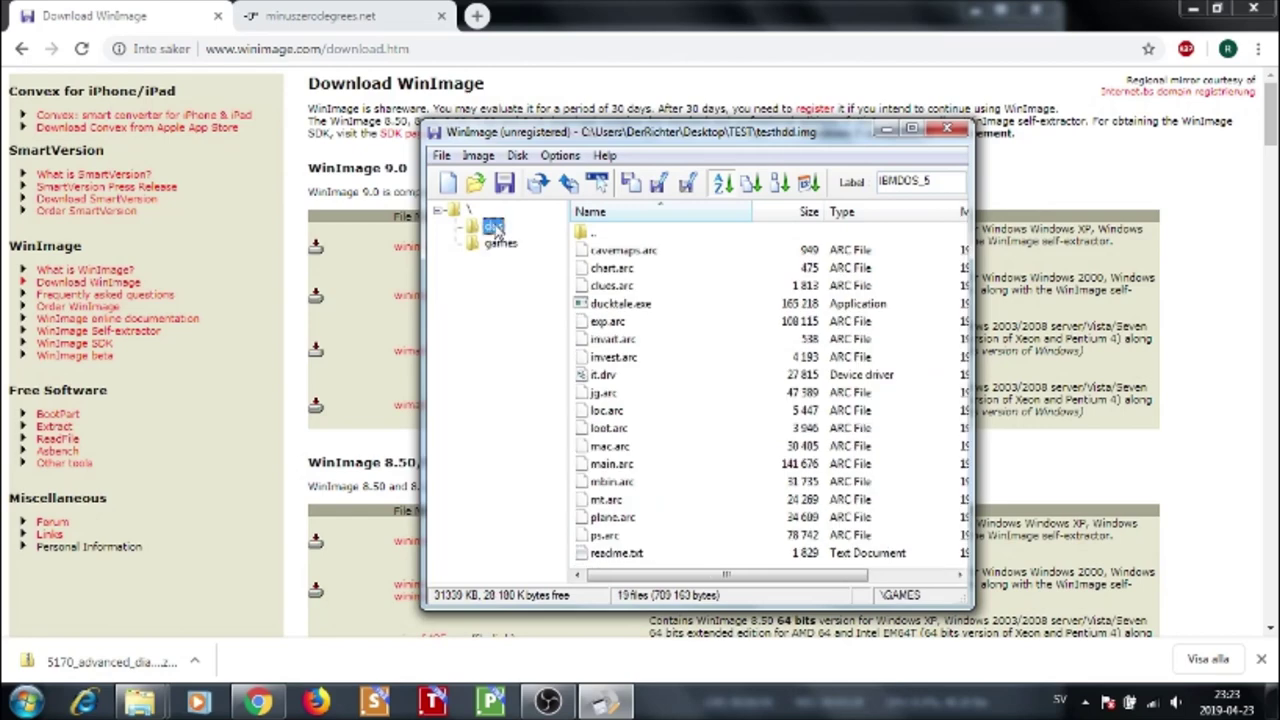
left_click(493, 228)
left_click(498, 246)
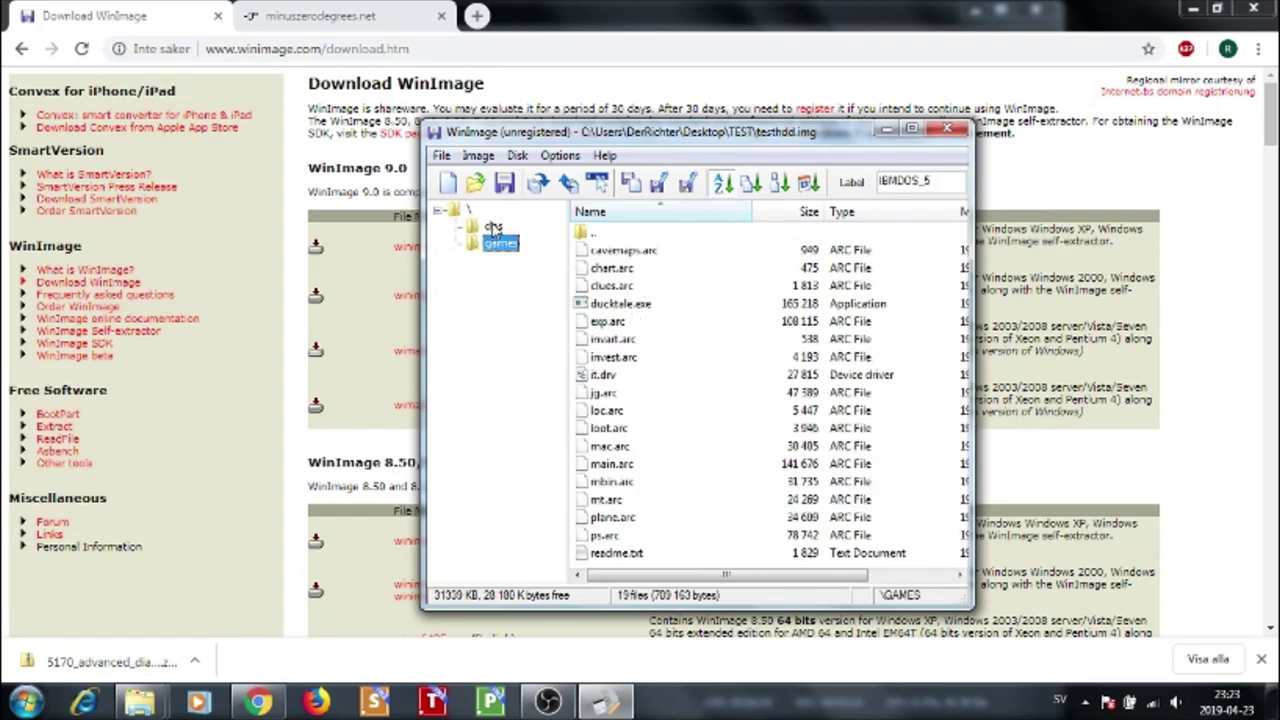
left_click(493, 228)
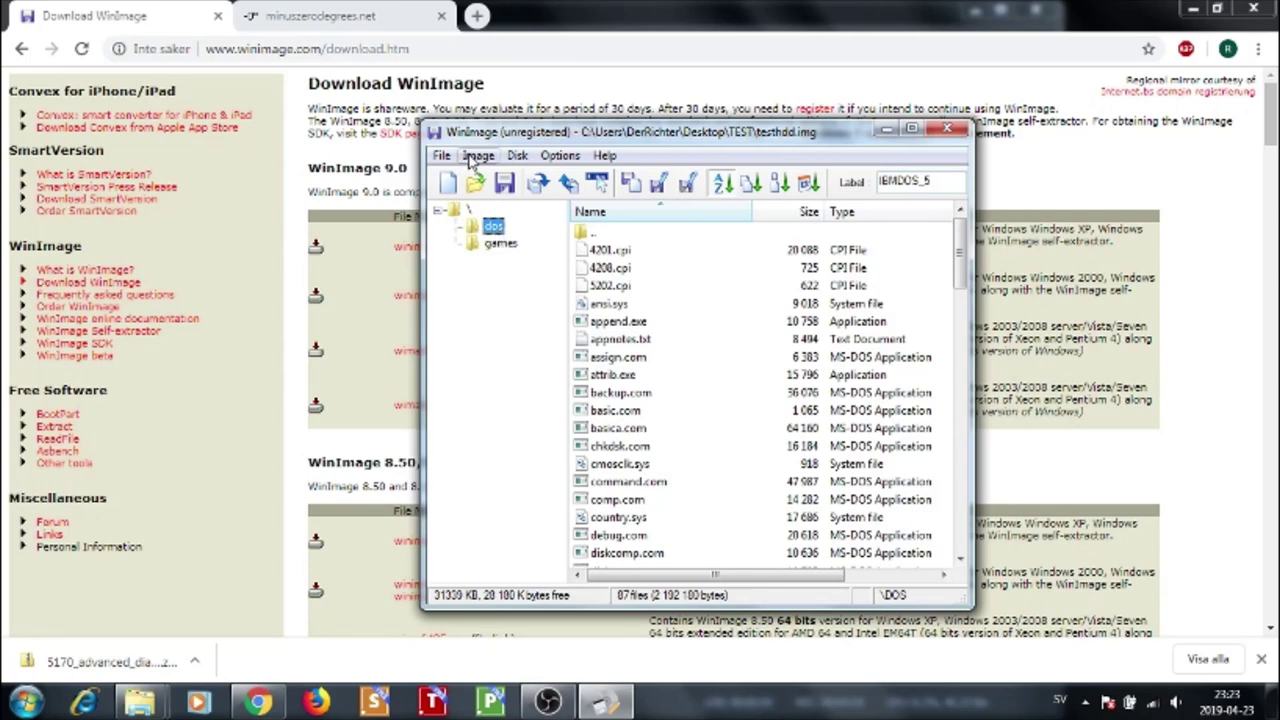
left_click(508, 248)
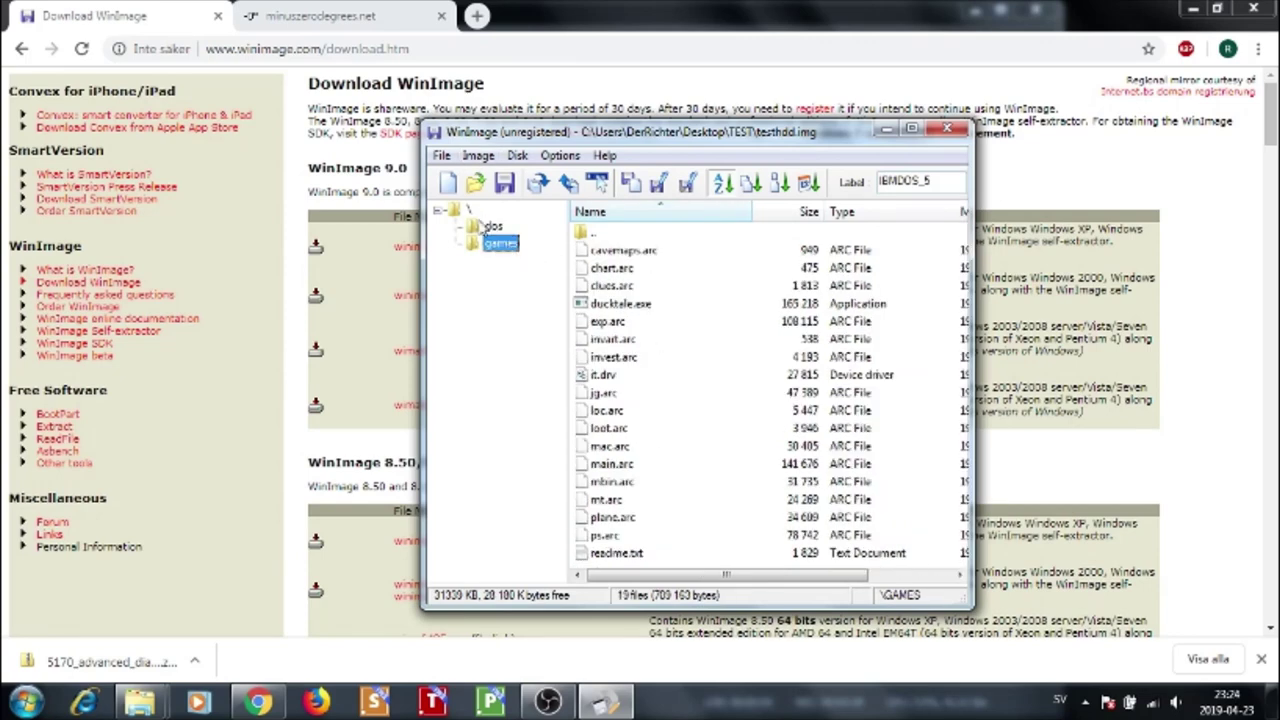
left_click(478, 155)
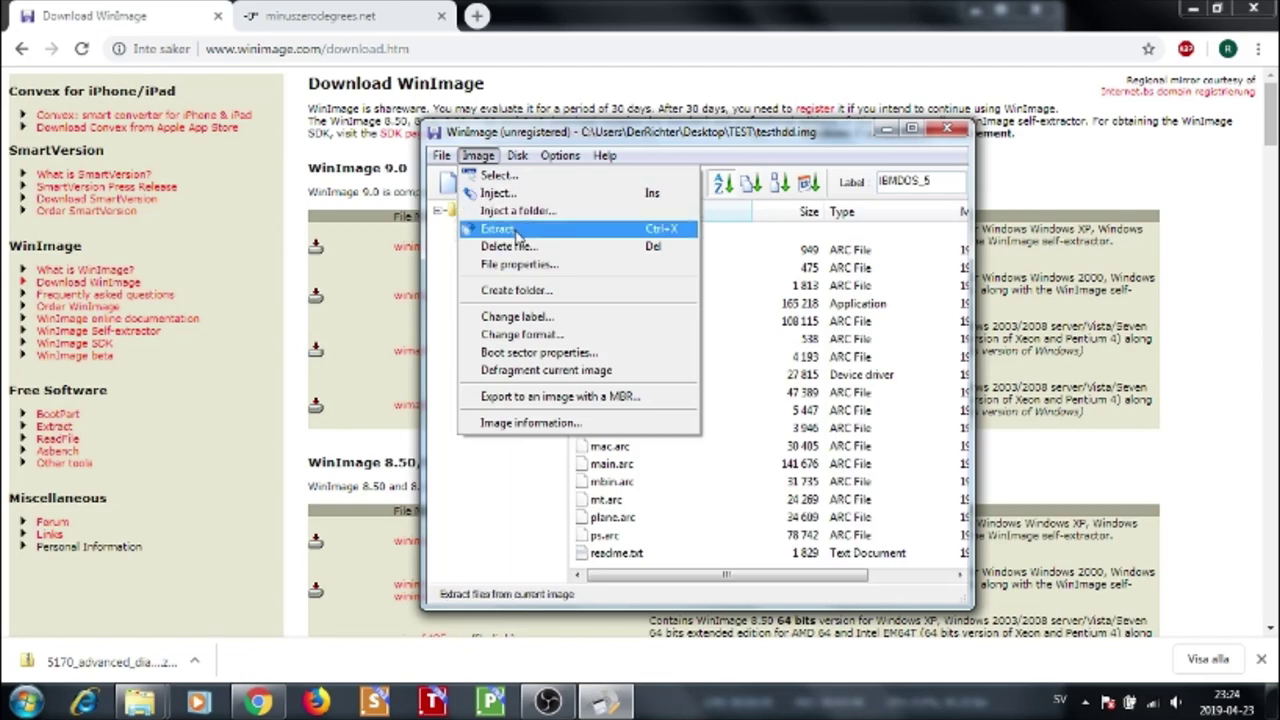
left_click(482, 158)
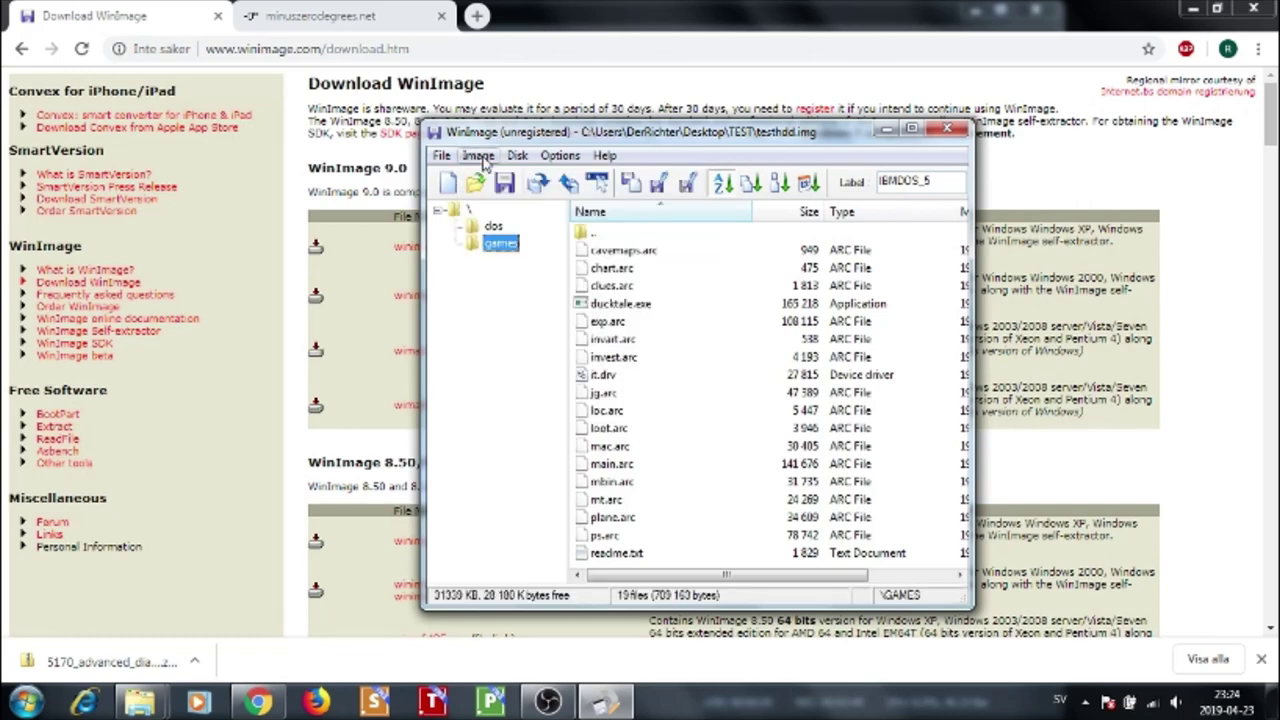
left_click(482, 158)
left_click(482, 160)
left_click(479, 157)
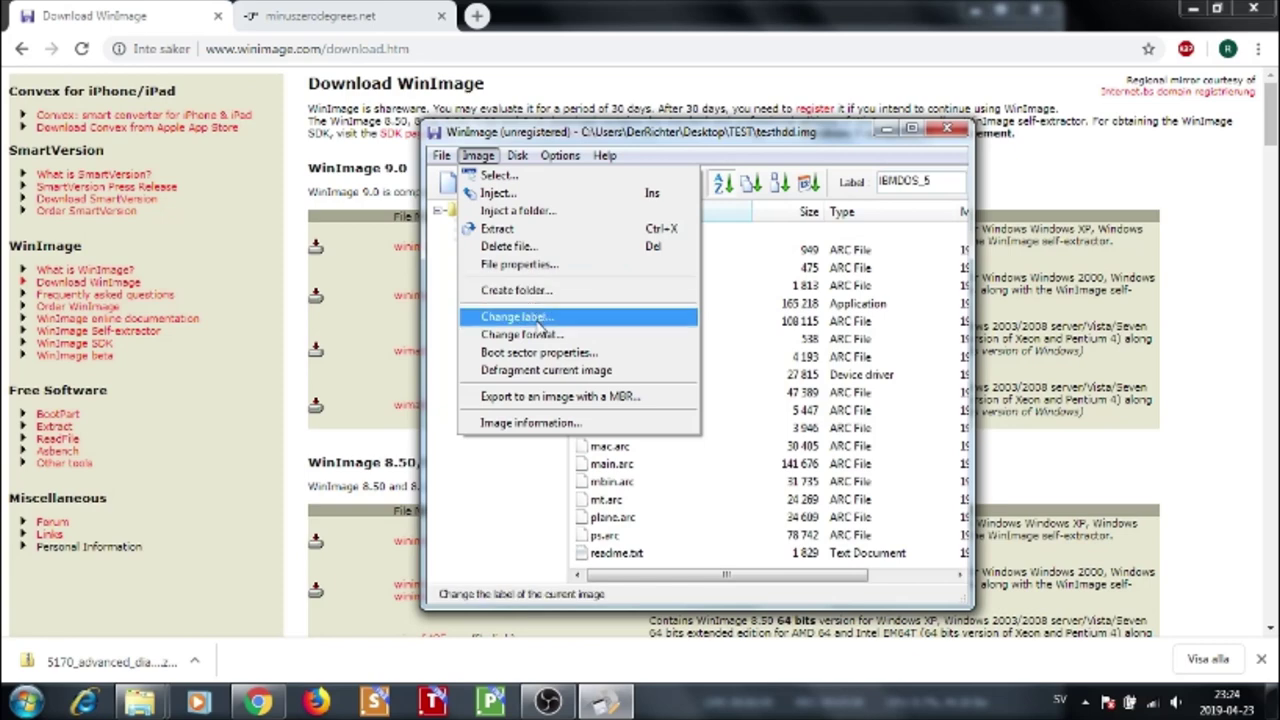
mouse_move(443, 158)
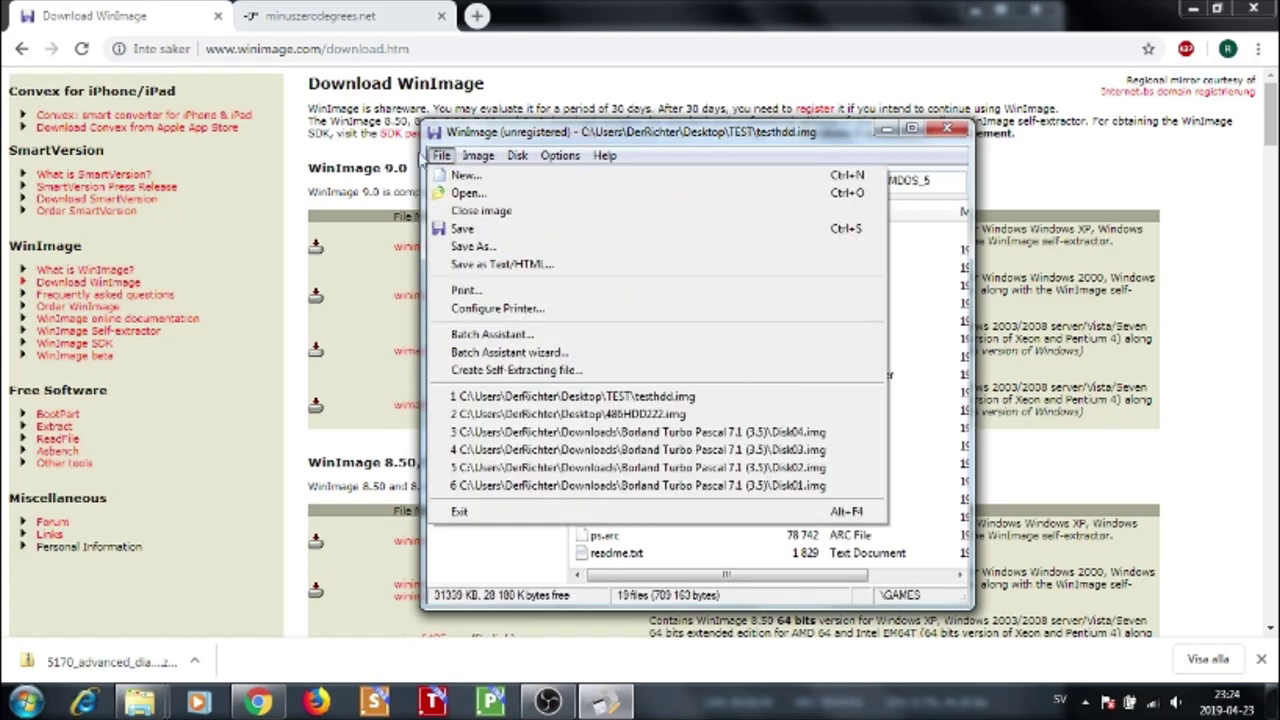
left_click(466, 163)
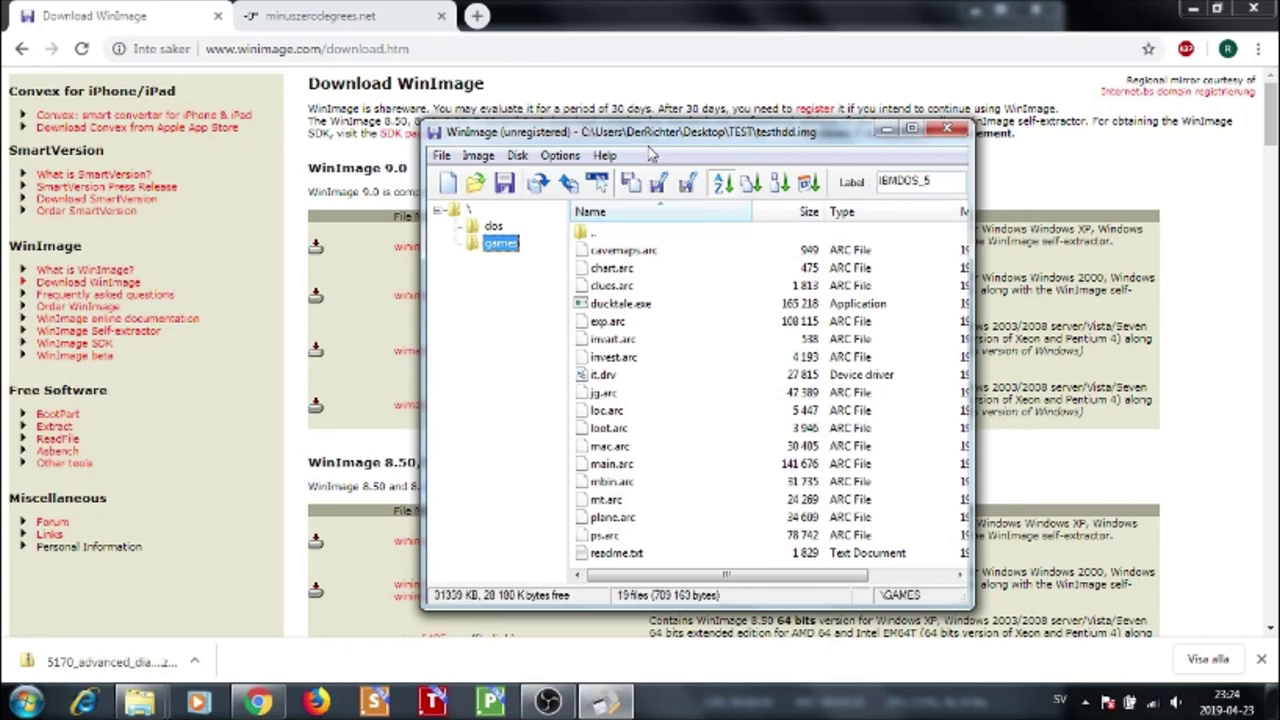
mouse_move(647, 137)
left_mouse_down()
mouse_move(615, 117)
mouse_move(625, 131)
left_mouse_up()
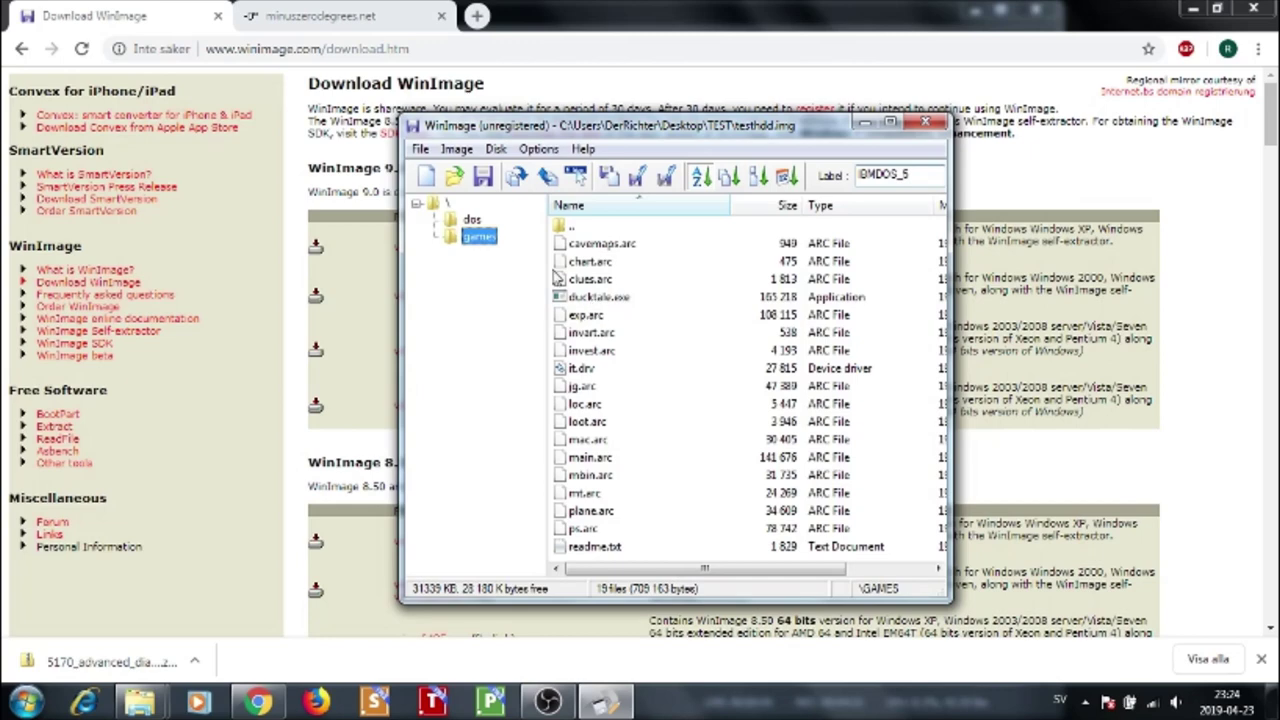
left_click(456, 148)
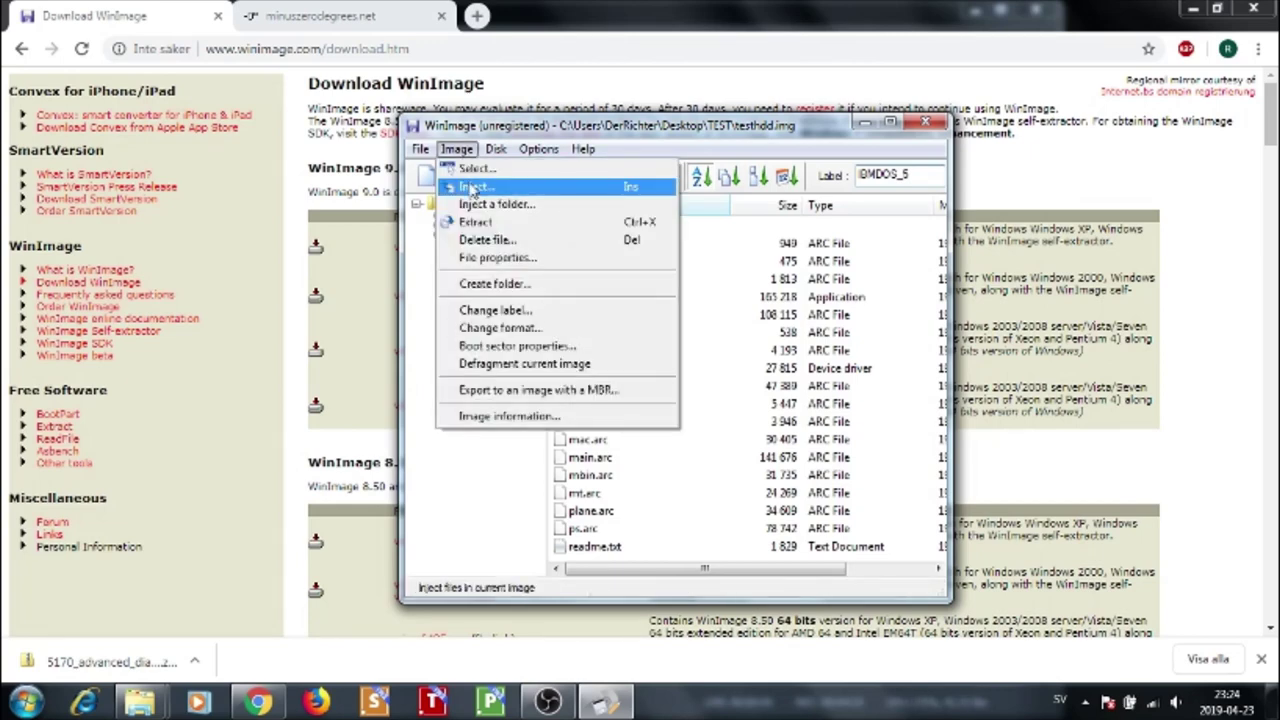
left_click(414, 333)
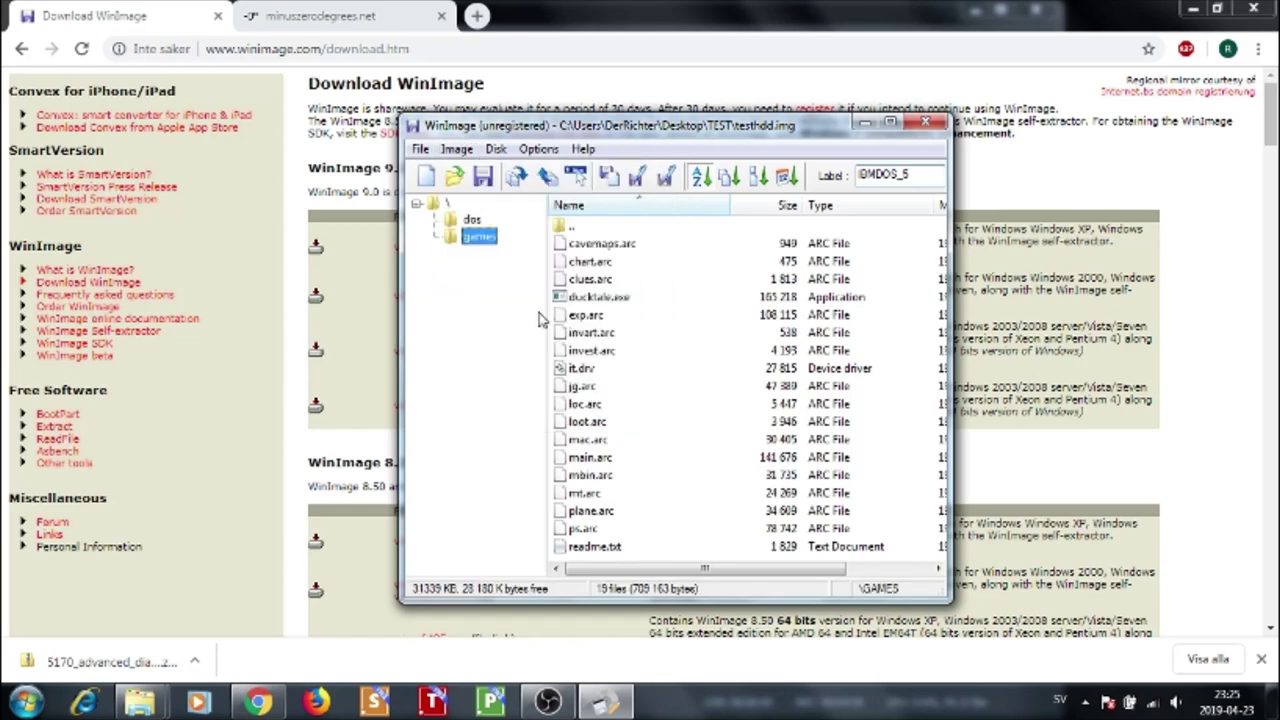
Save the modified testhdd image and exit WinImage
left_click(420, 150)
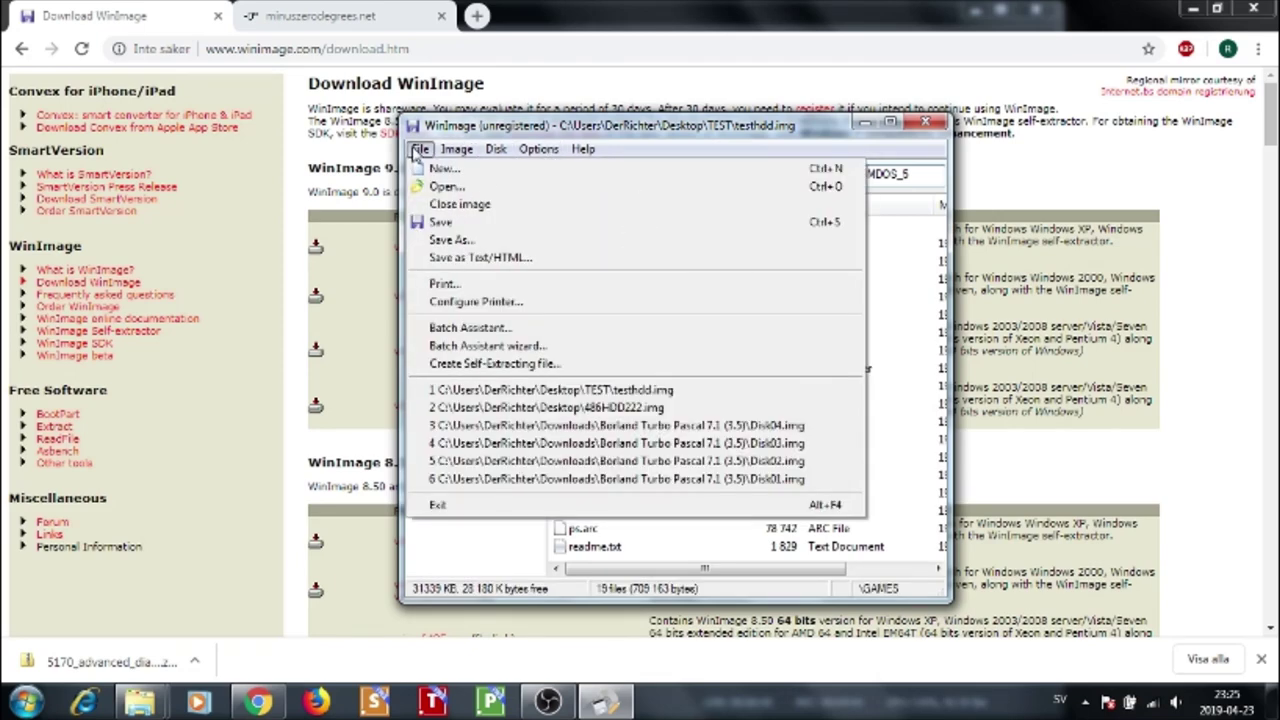
left_click(445, 224)
left_click(420, 148)
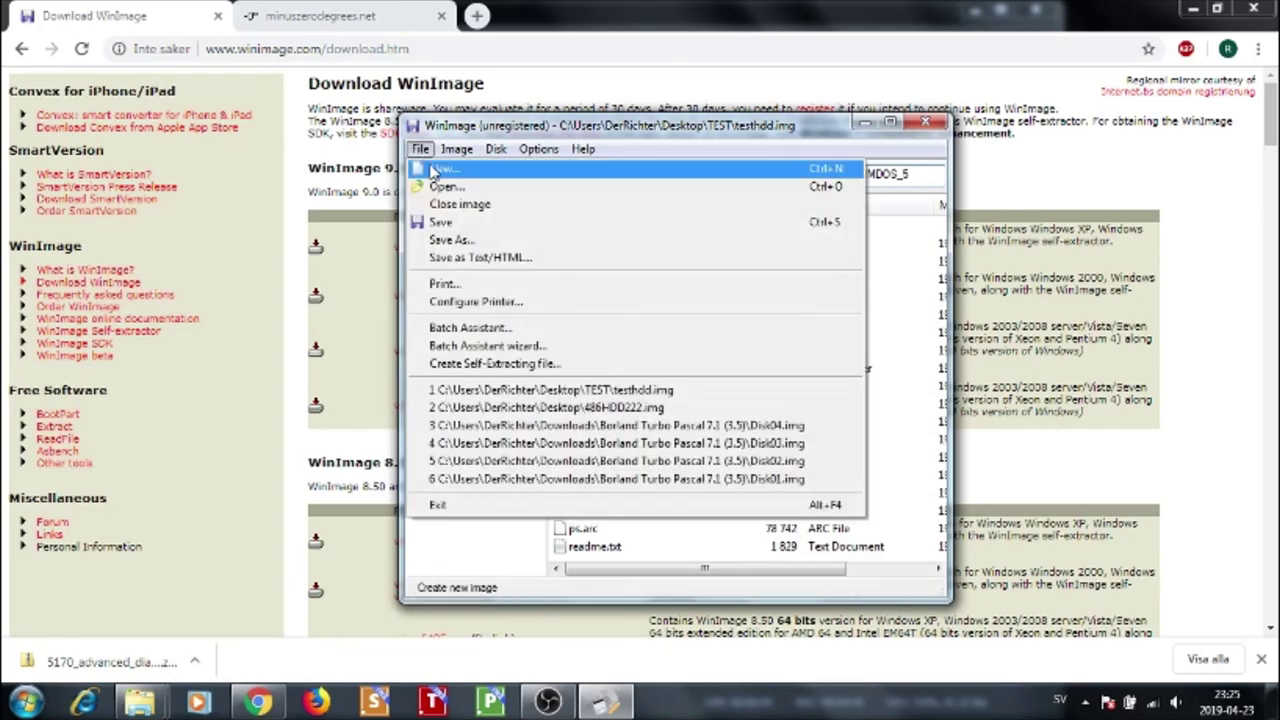
left_click(469, 508)
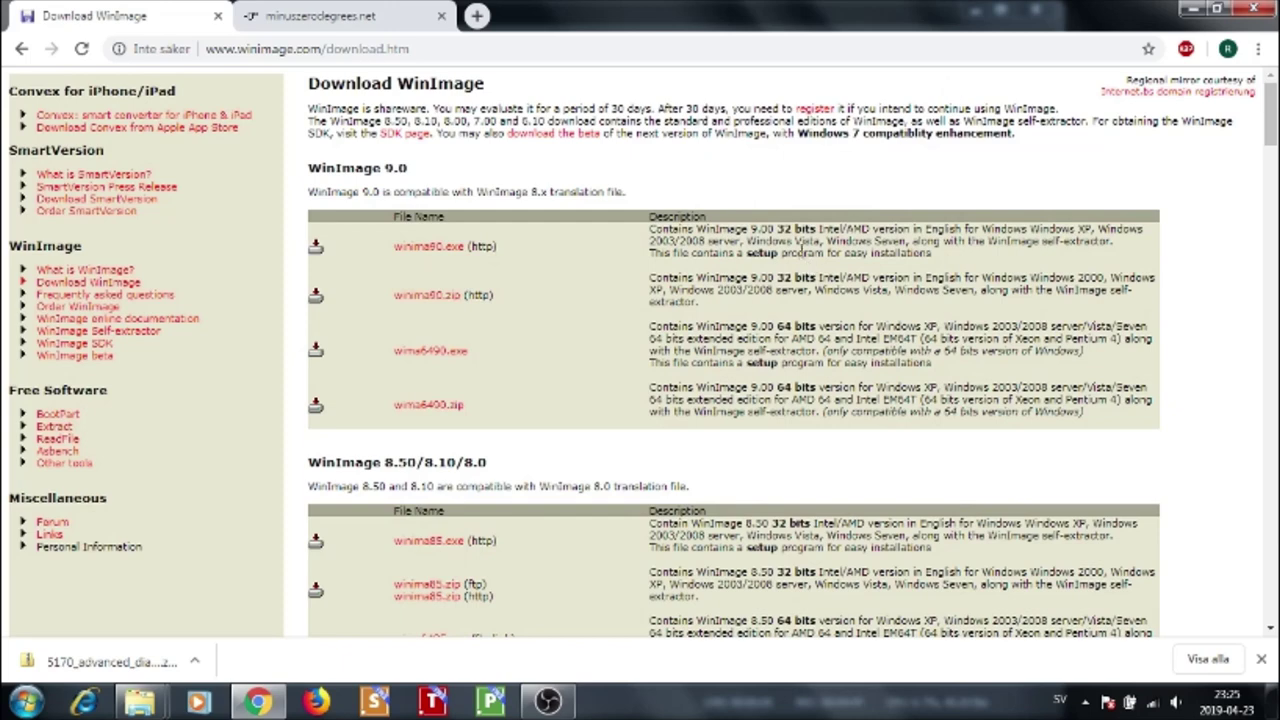
Launch PCem from the PCemV14Win folder and start the AT286 machine
mouse_move(141, 701)
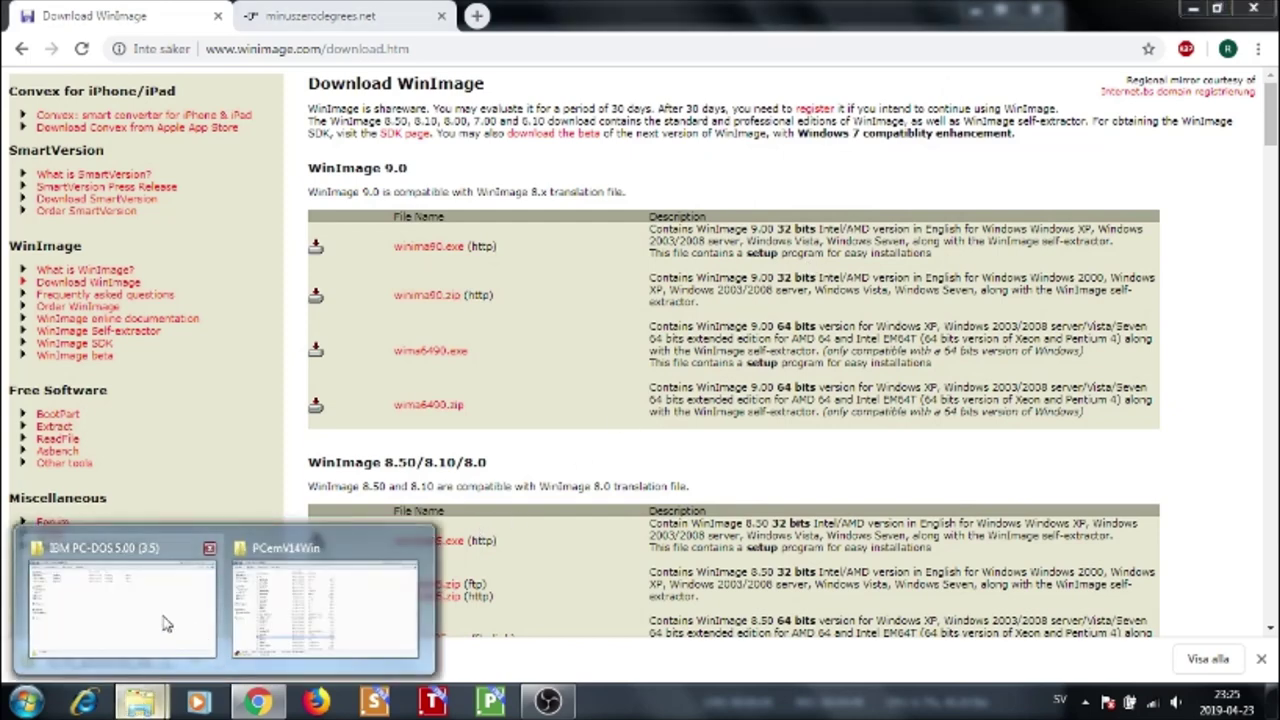
left_click(290, 600)
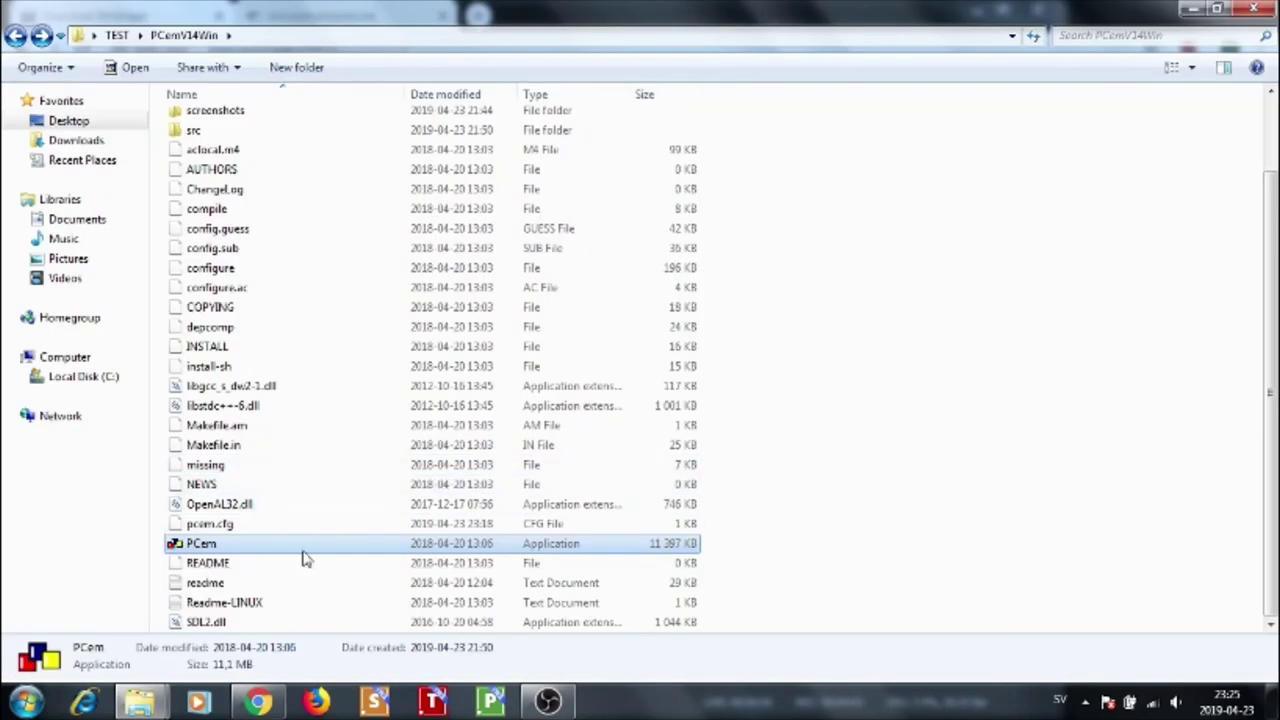
double_click(242, 549)
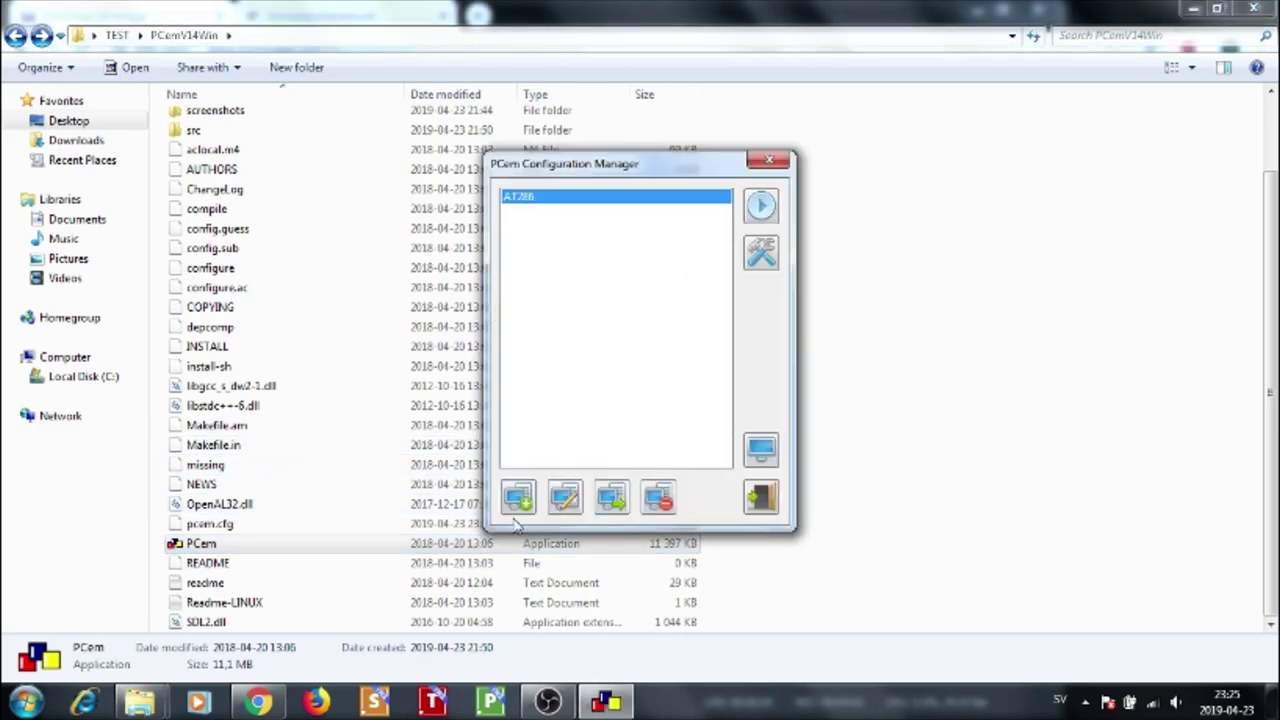
left_click(762, 207)
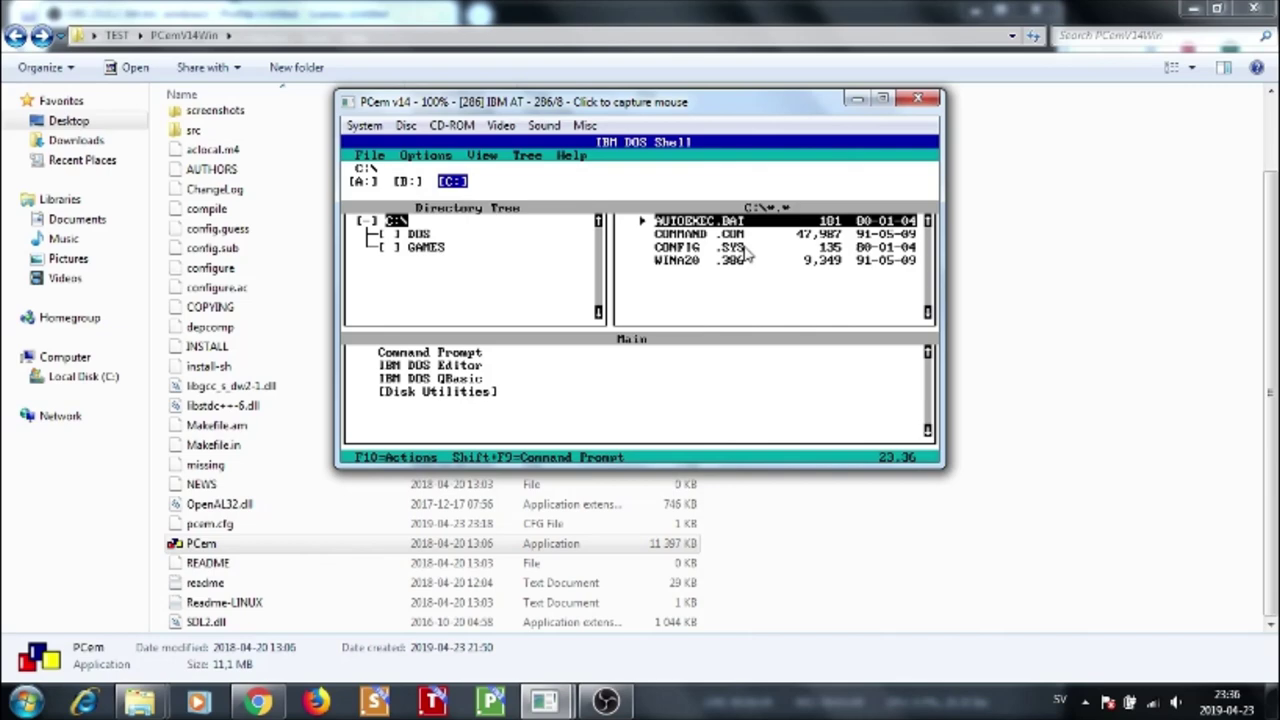
Exit the IBM DOS Shell to the DOS command prompt
key("F10")
key("Return")
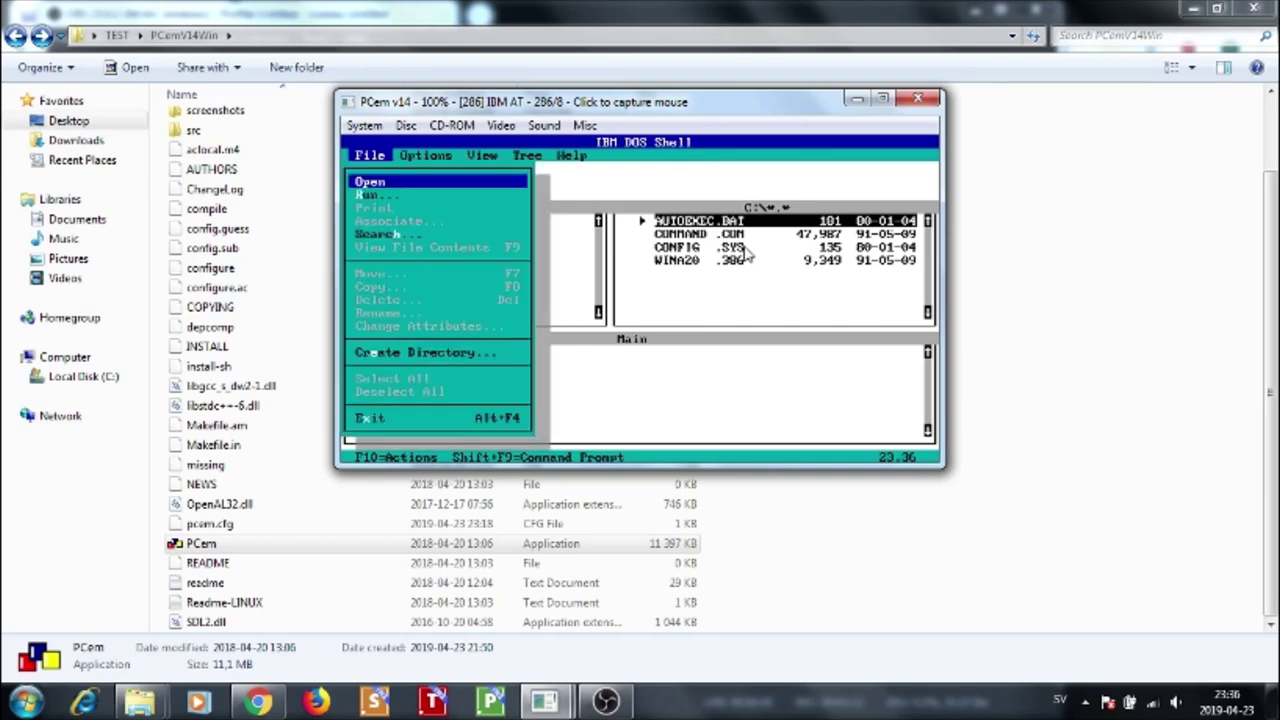
key("Up")
key("Return")
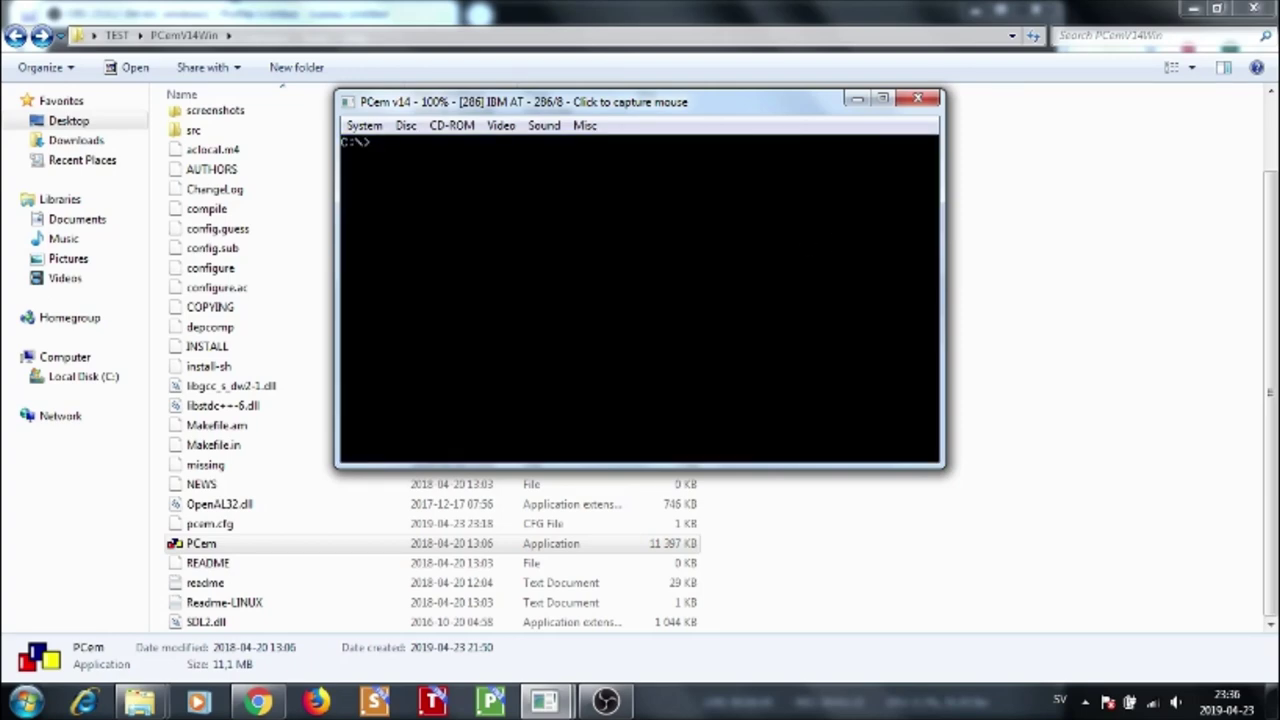
Change to the games directory with cd games and list its files with dir
type("cd gam")
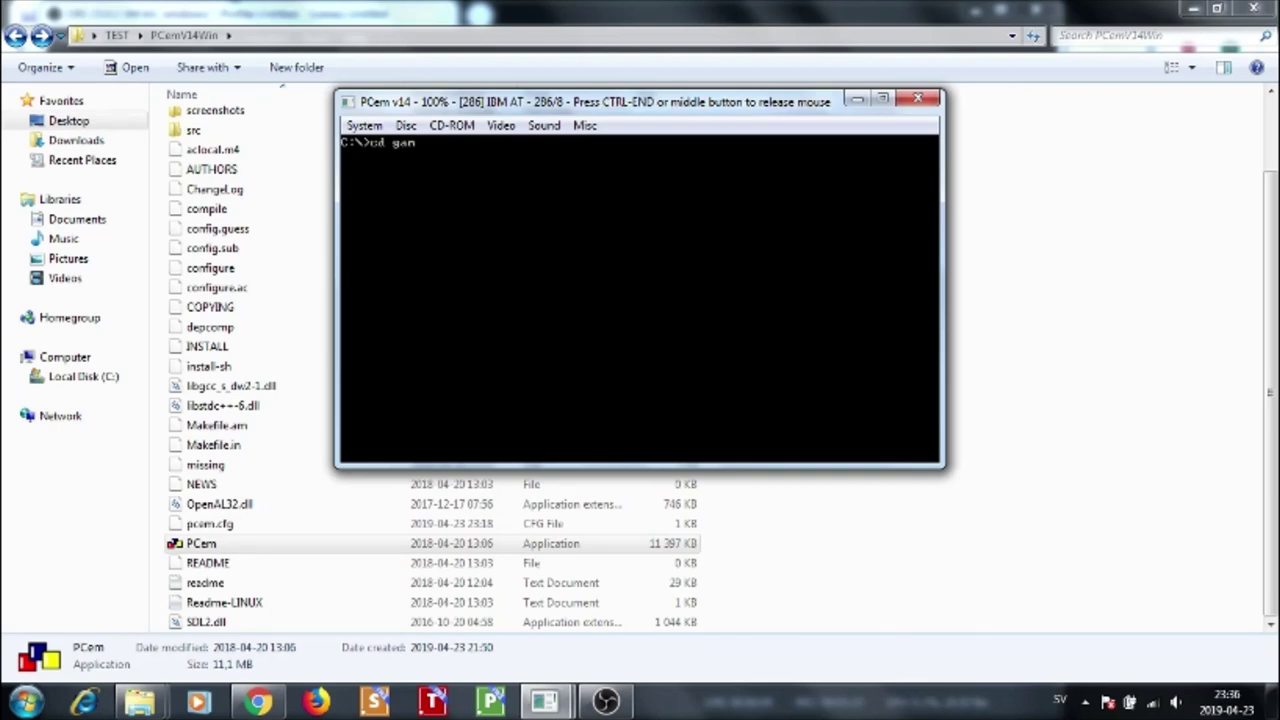
type("es")
key("Return")
type("dir")
key("Return")
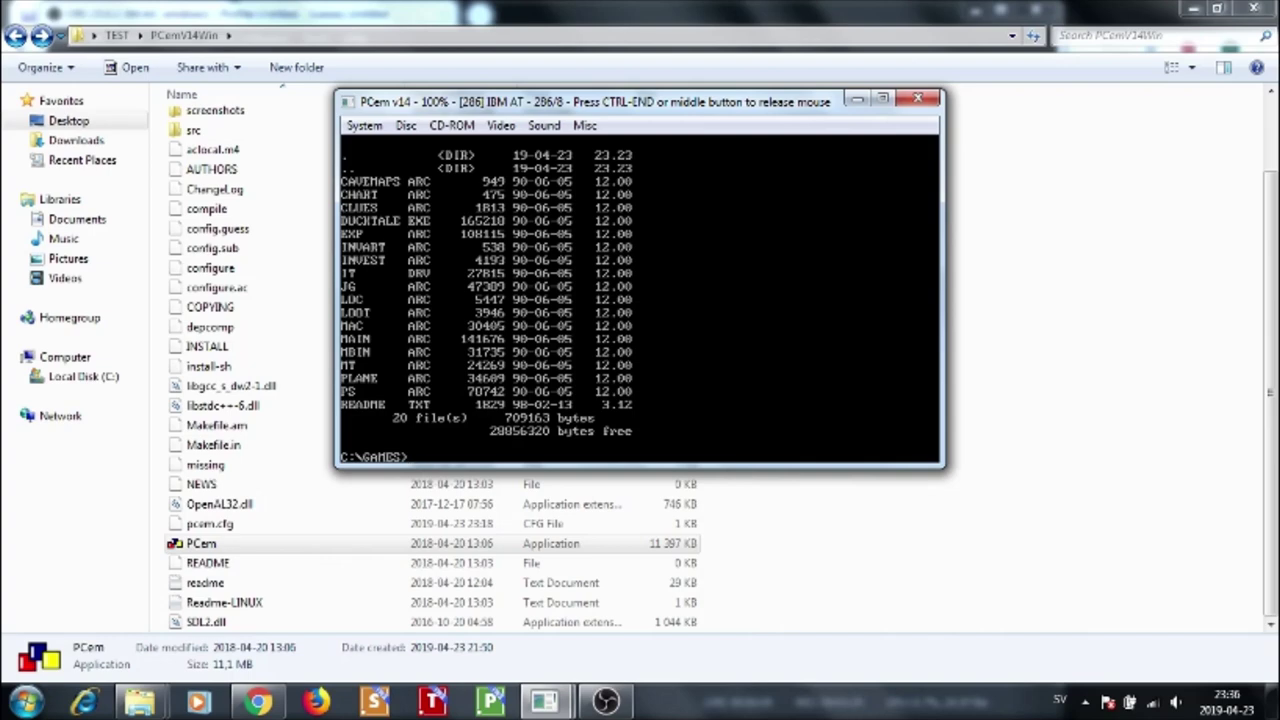
Run the game from the GAMES directory with the command ducktale
type("ducktale")
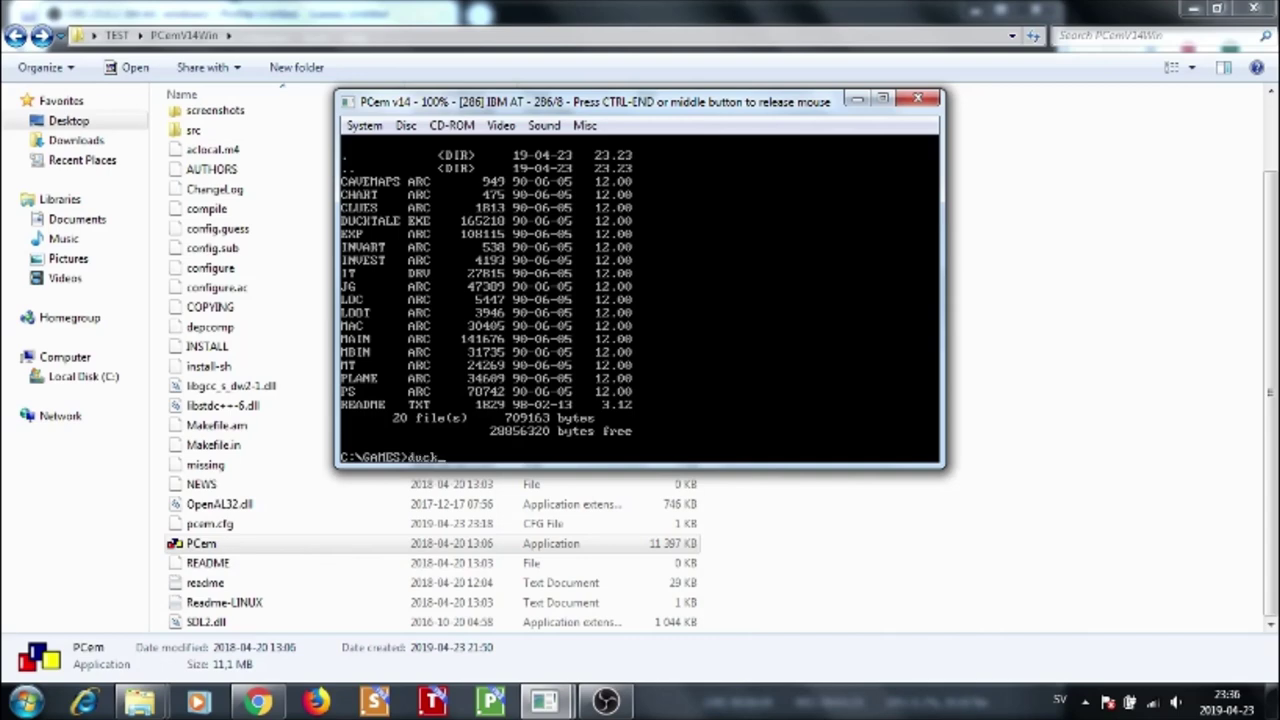